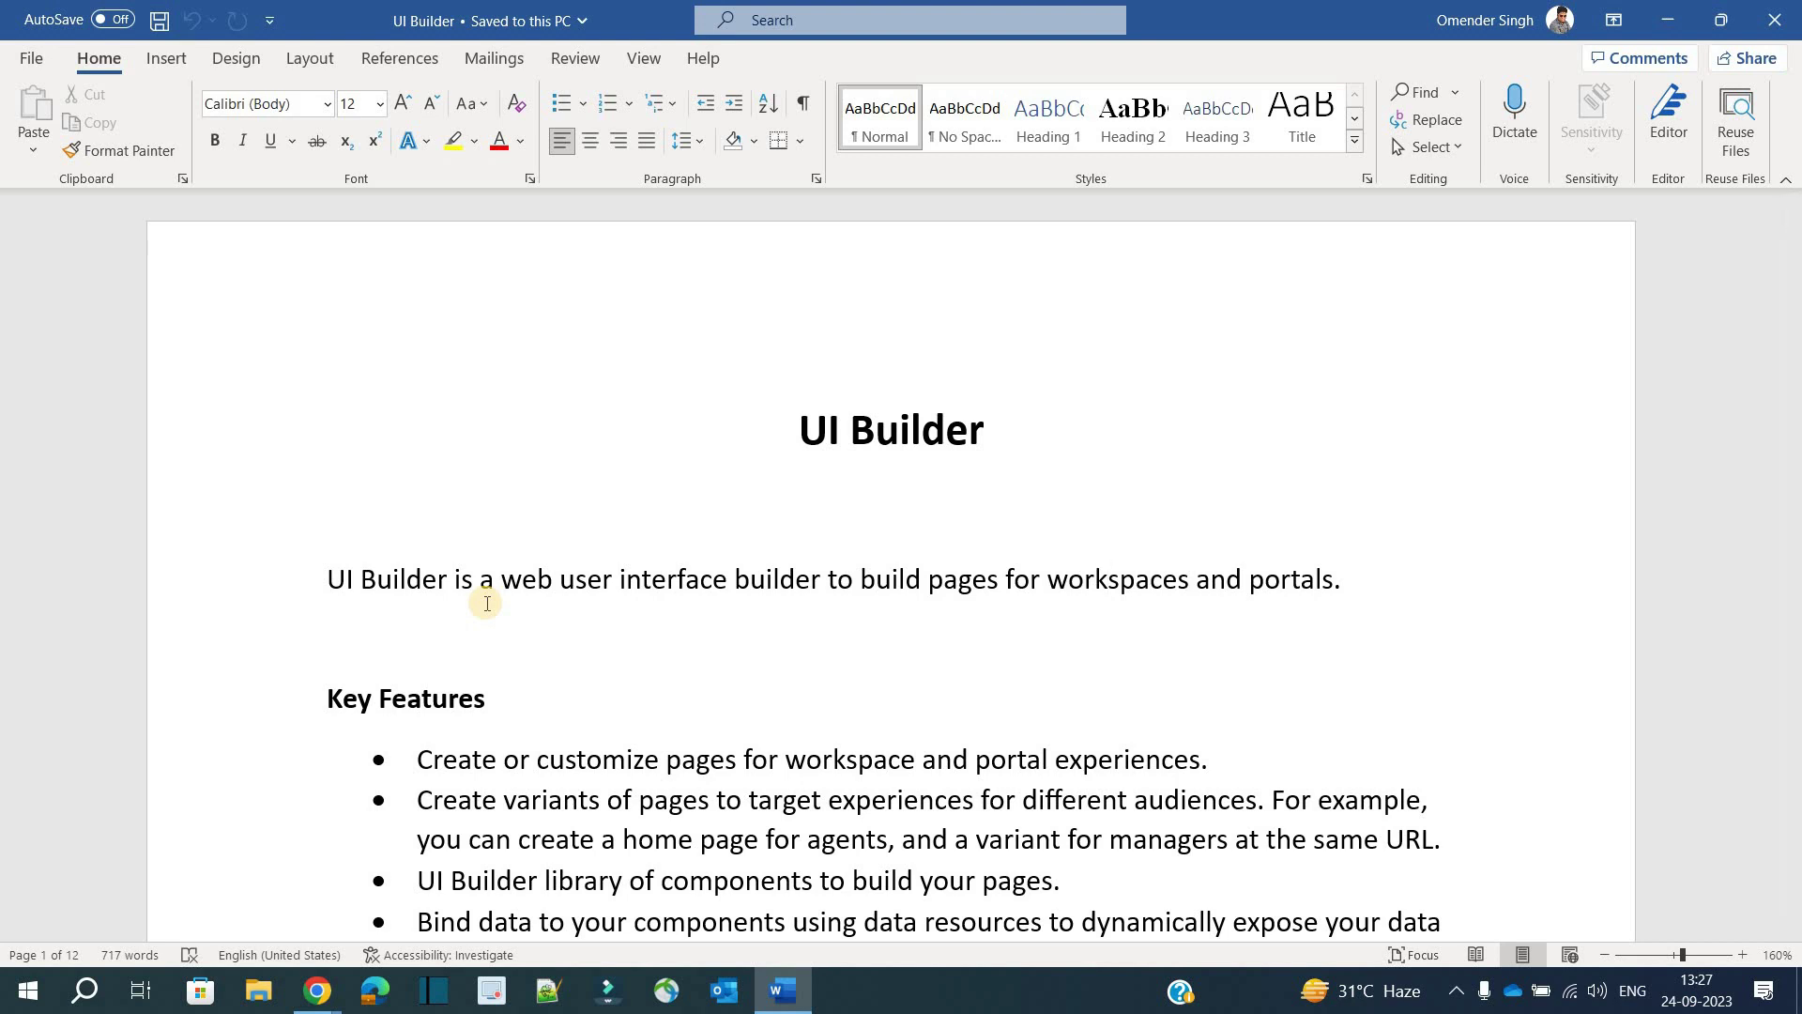
# Highlight the first feature's wording about workspace and portal experiences
pyautogui.scroll(-3, 417, 741)
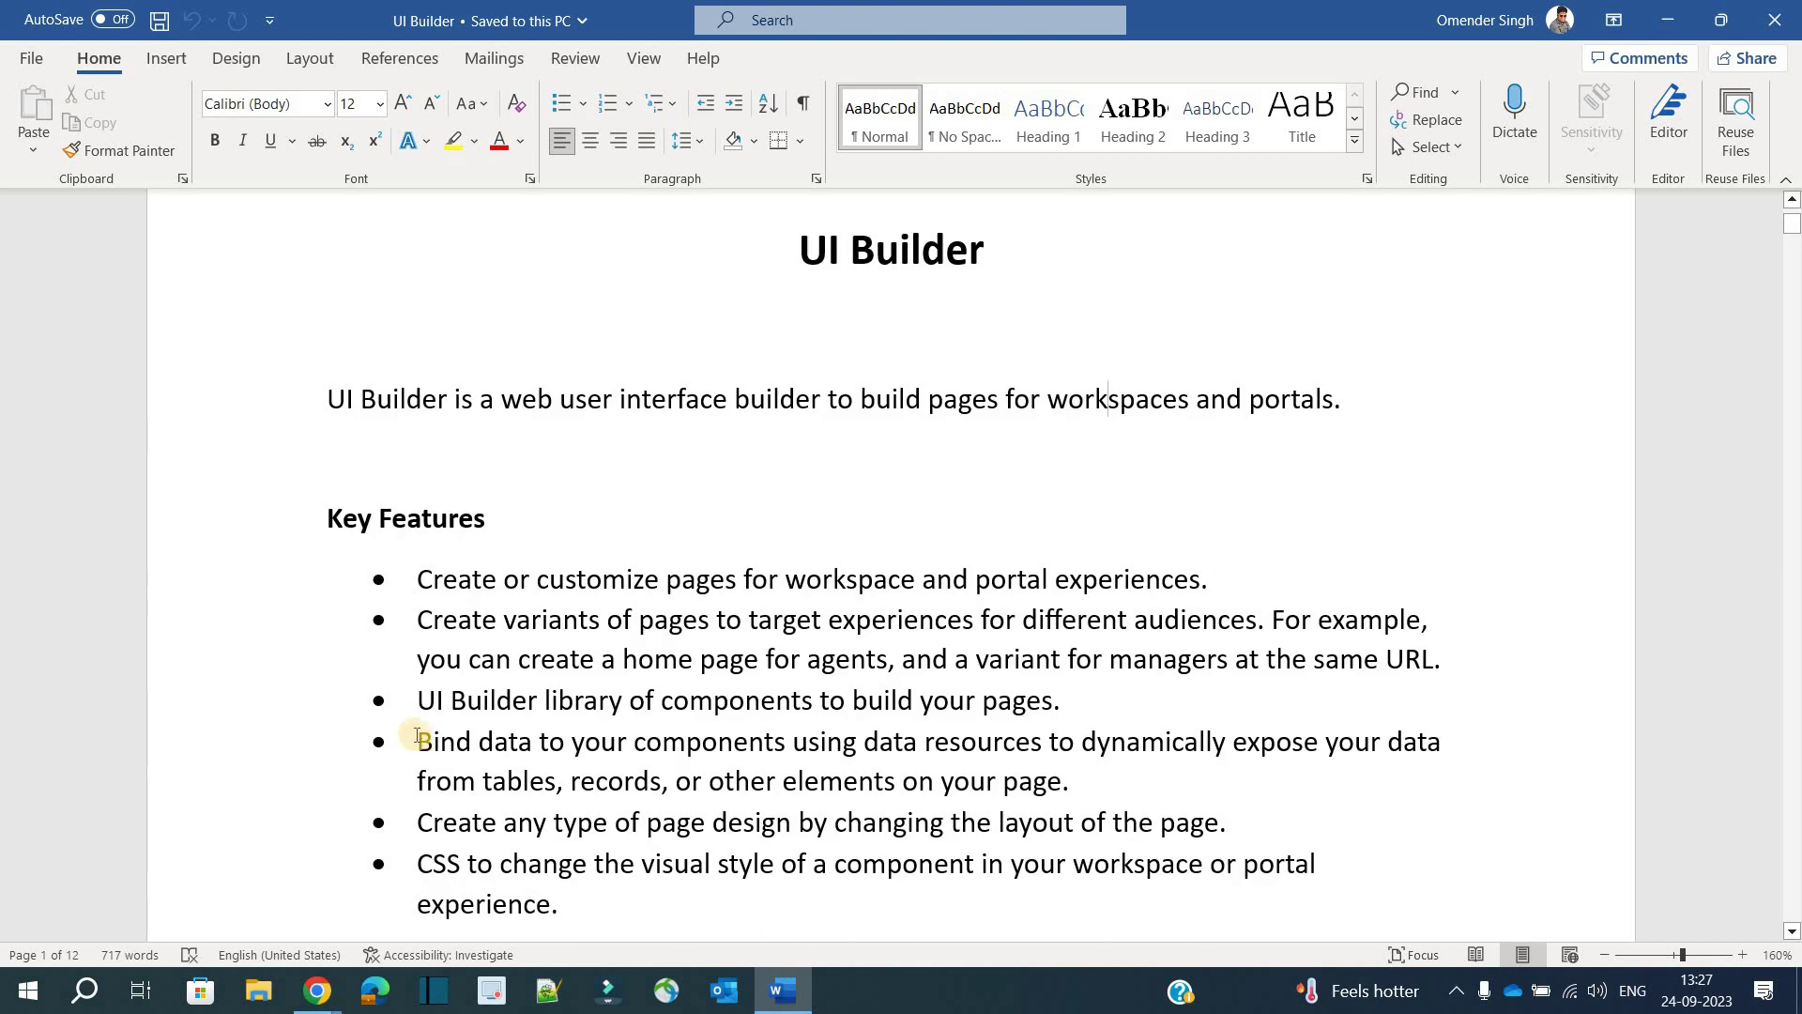
pyautogui.moveTo(421, 394); pyautogui.dragTo(1200, 403)
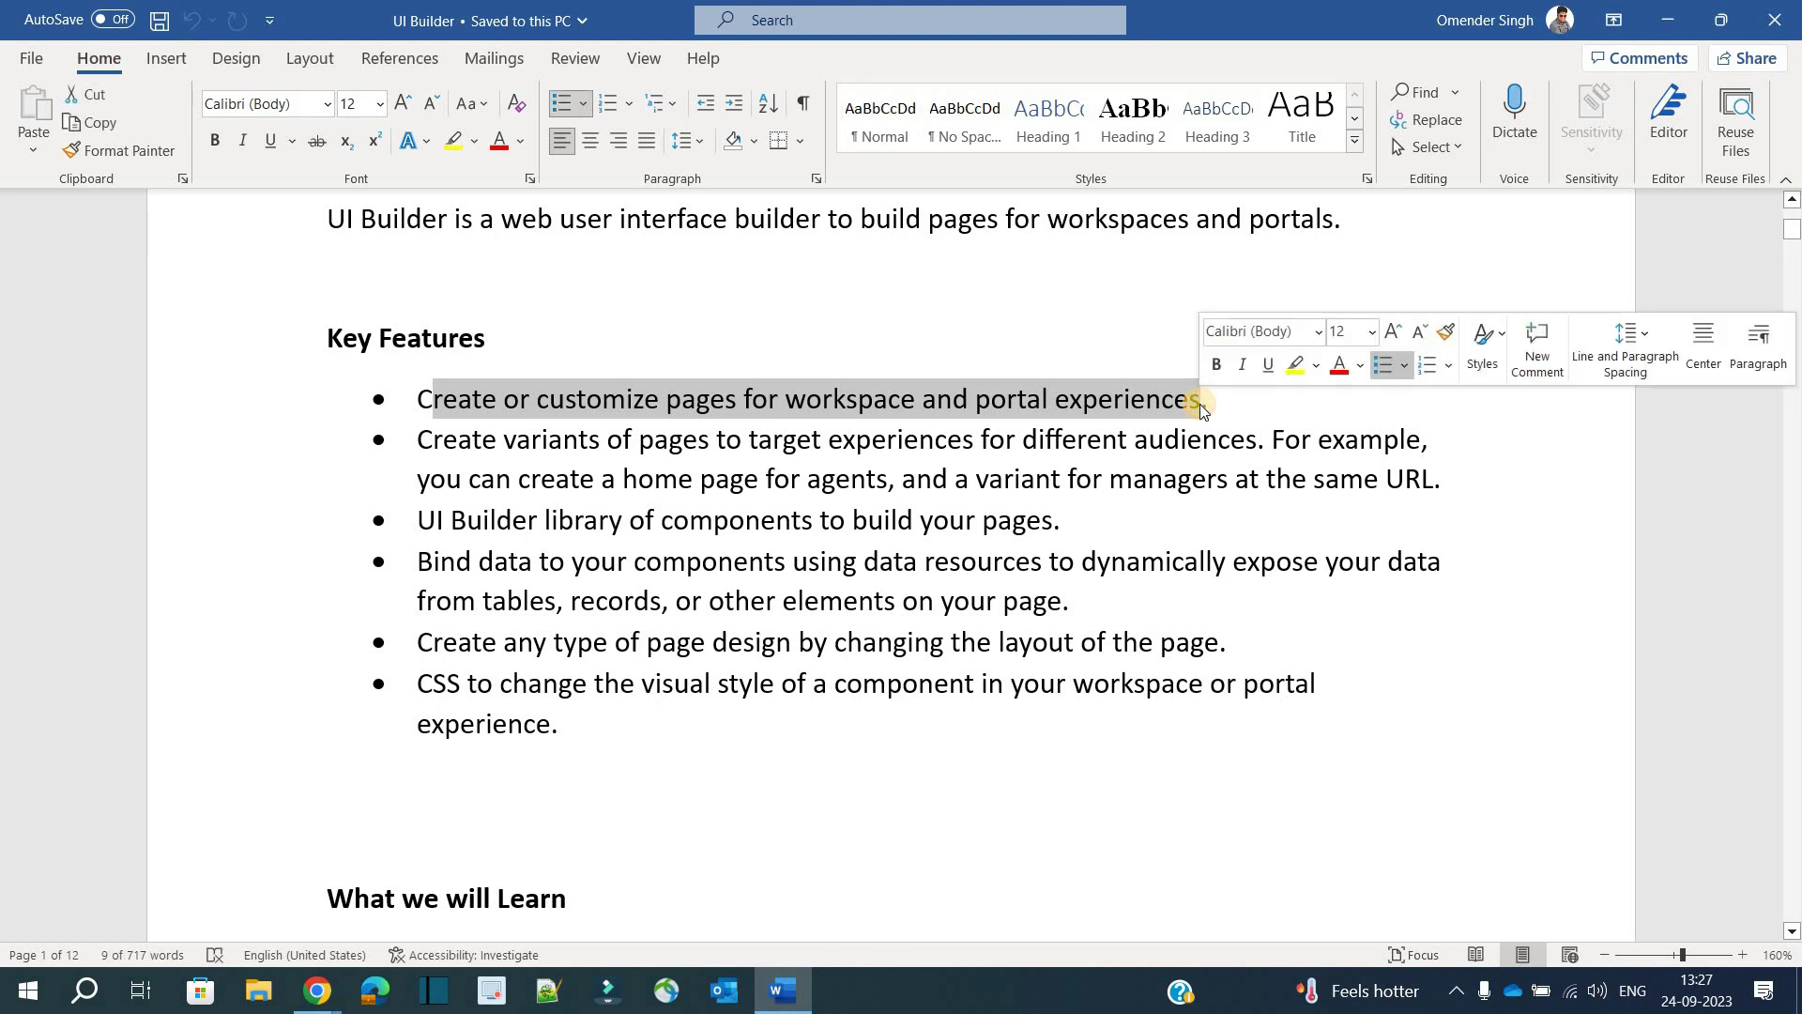
pyautogui.click(1200, 404)
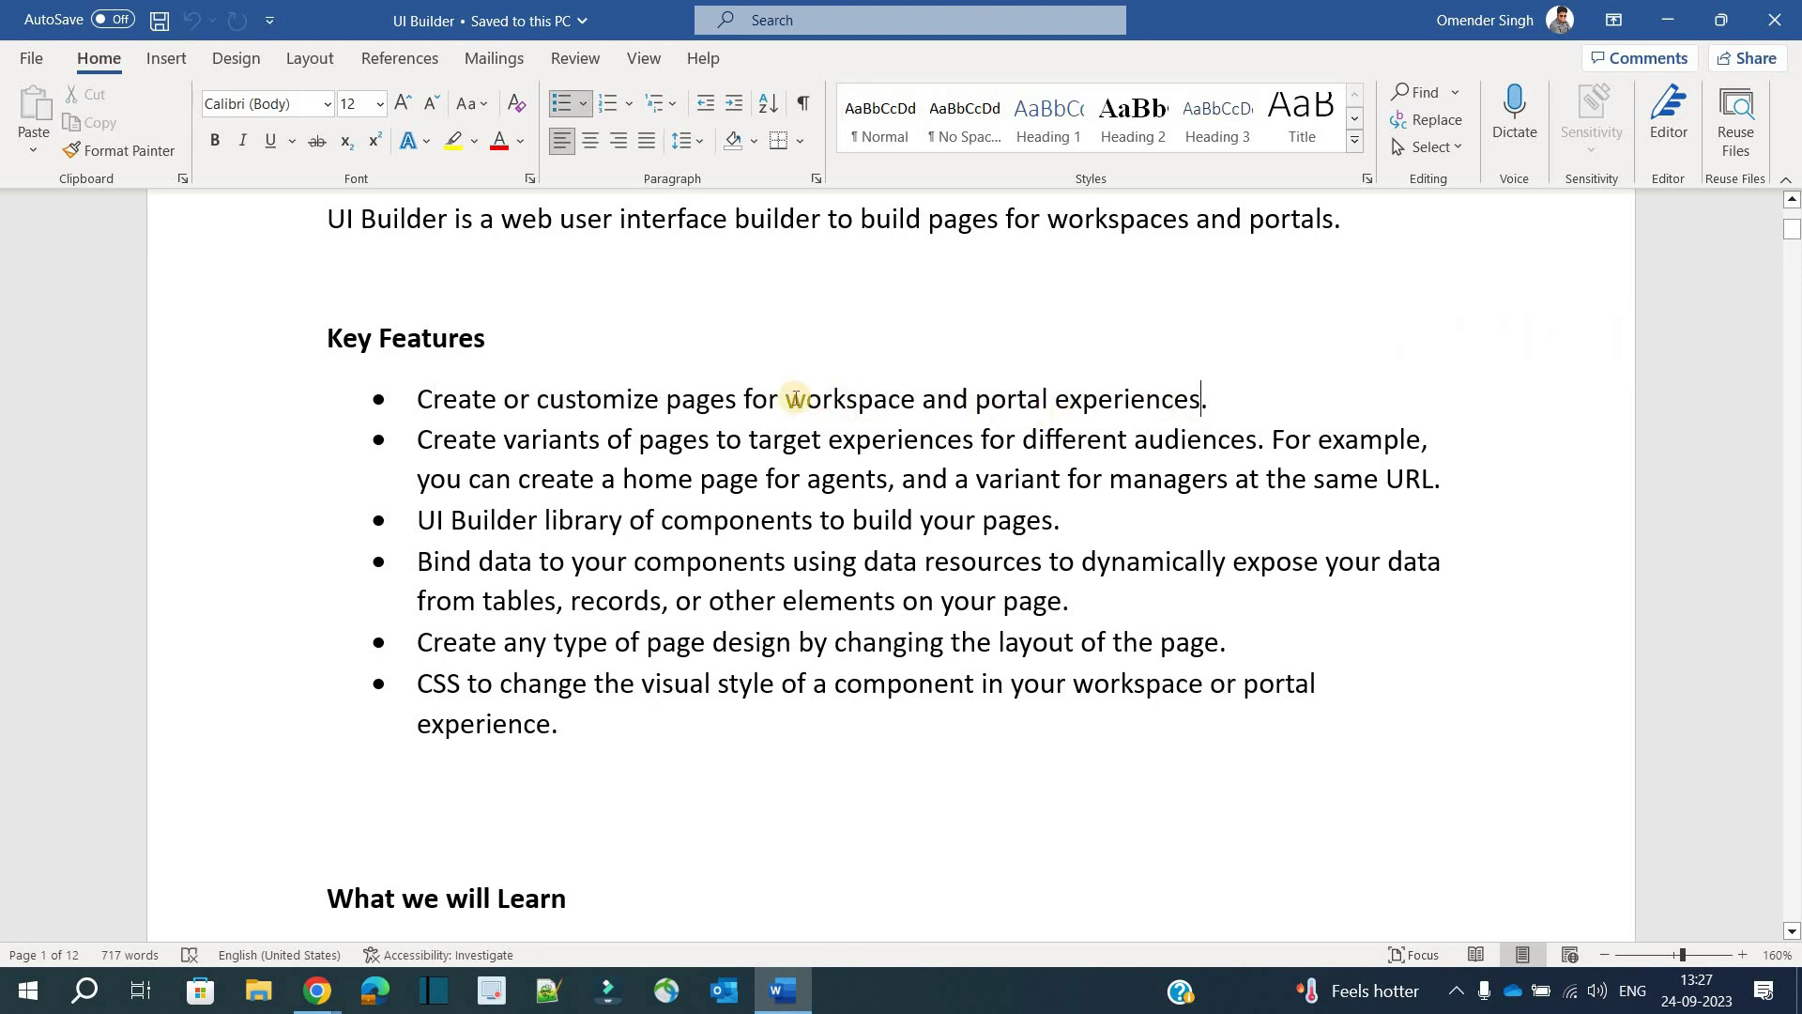
pyautogui.moveTo(795, 399); pyautogui.dragTo(1071, 411)
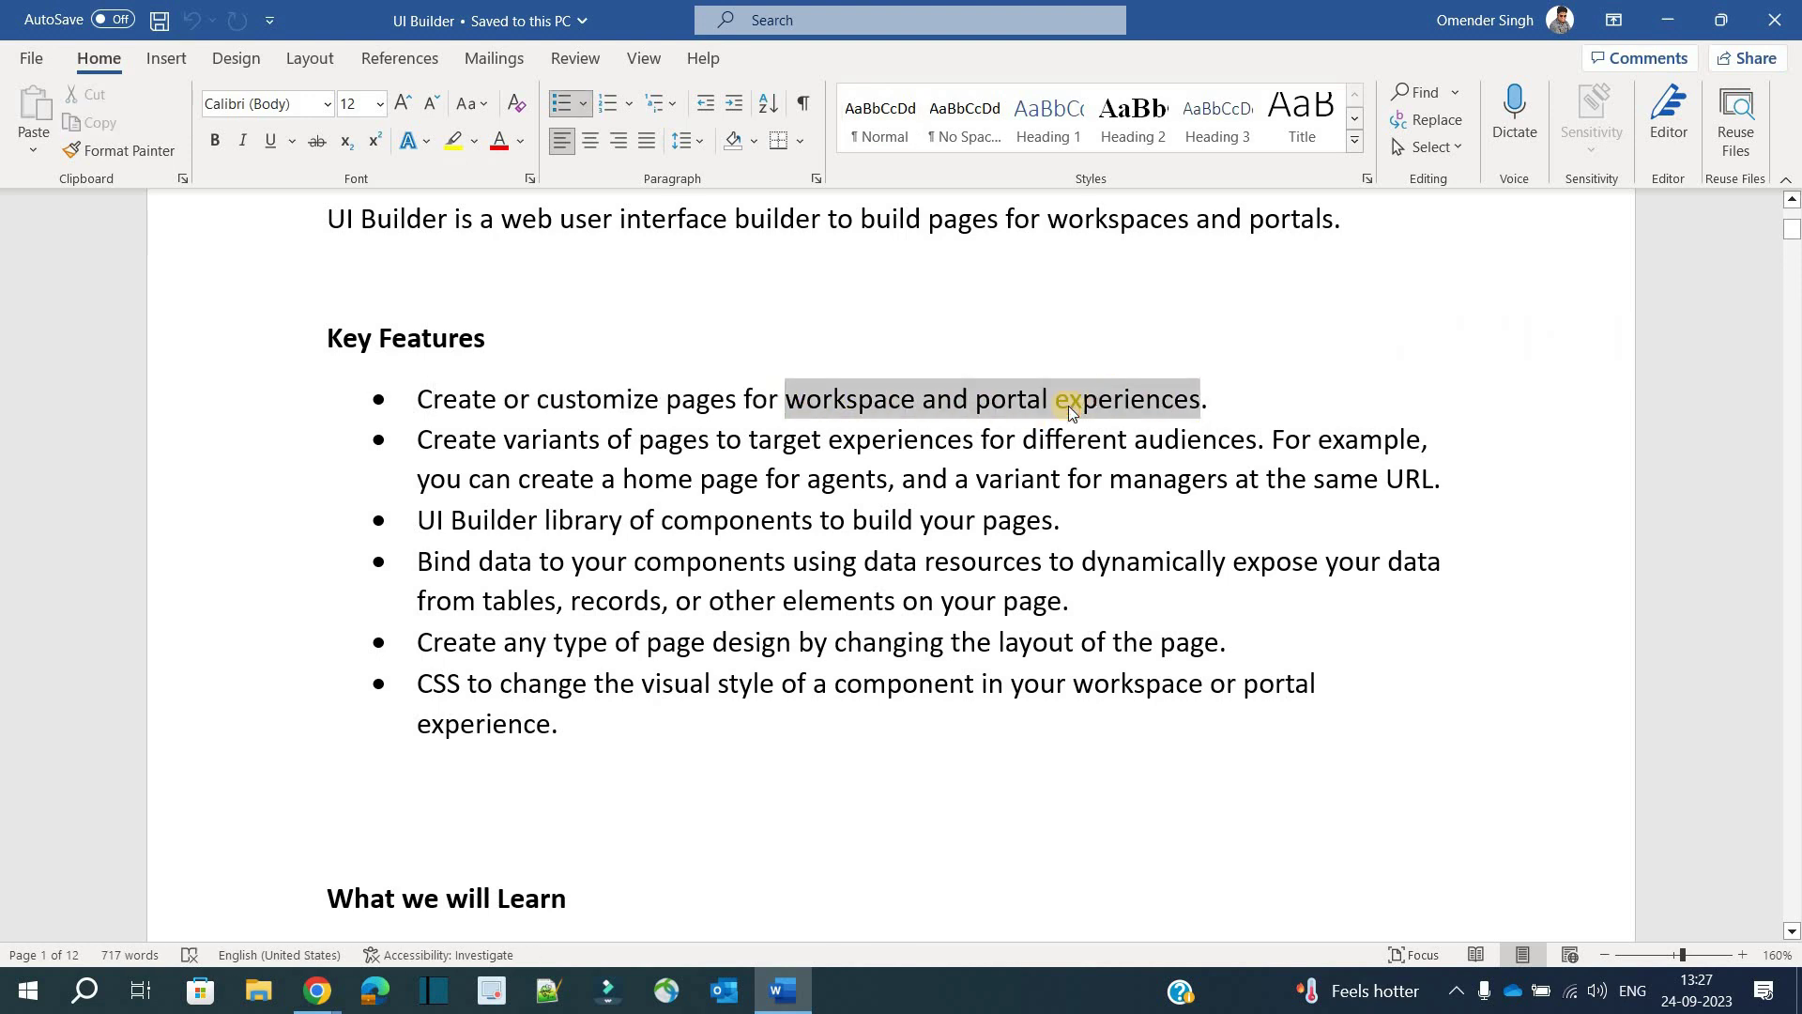
pyautogui.click(417, 440)
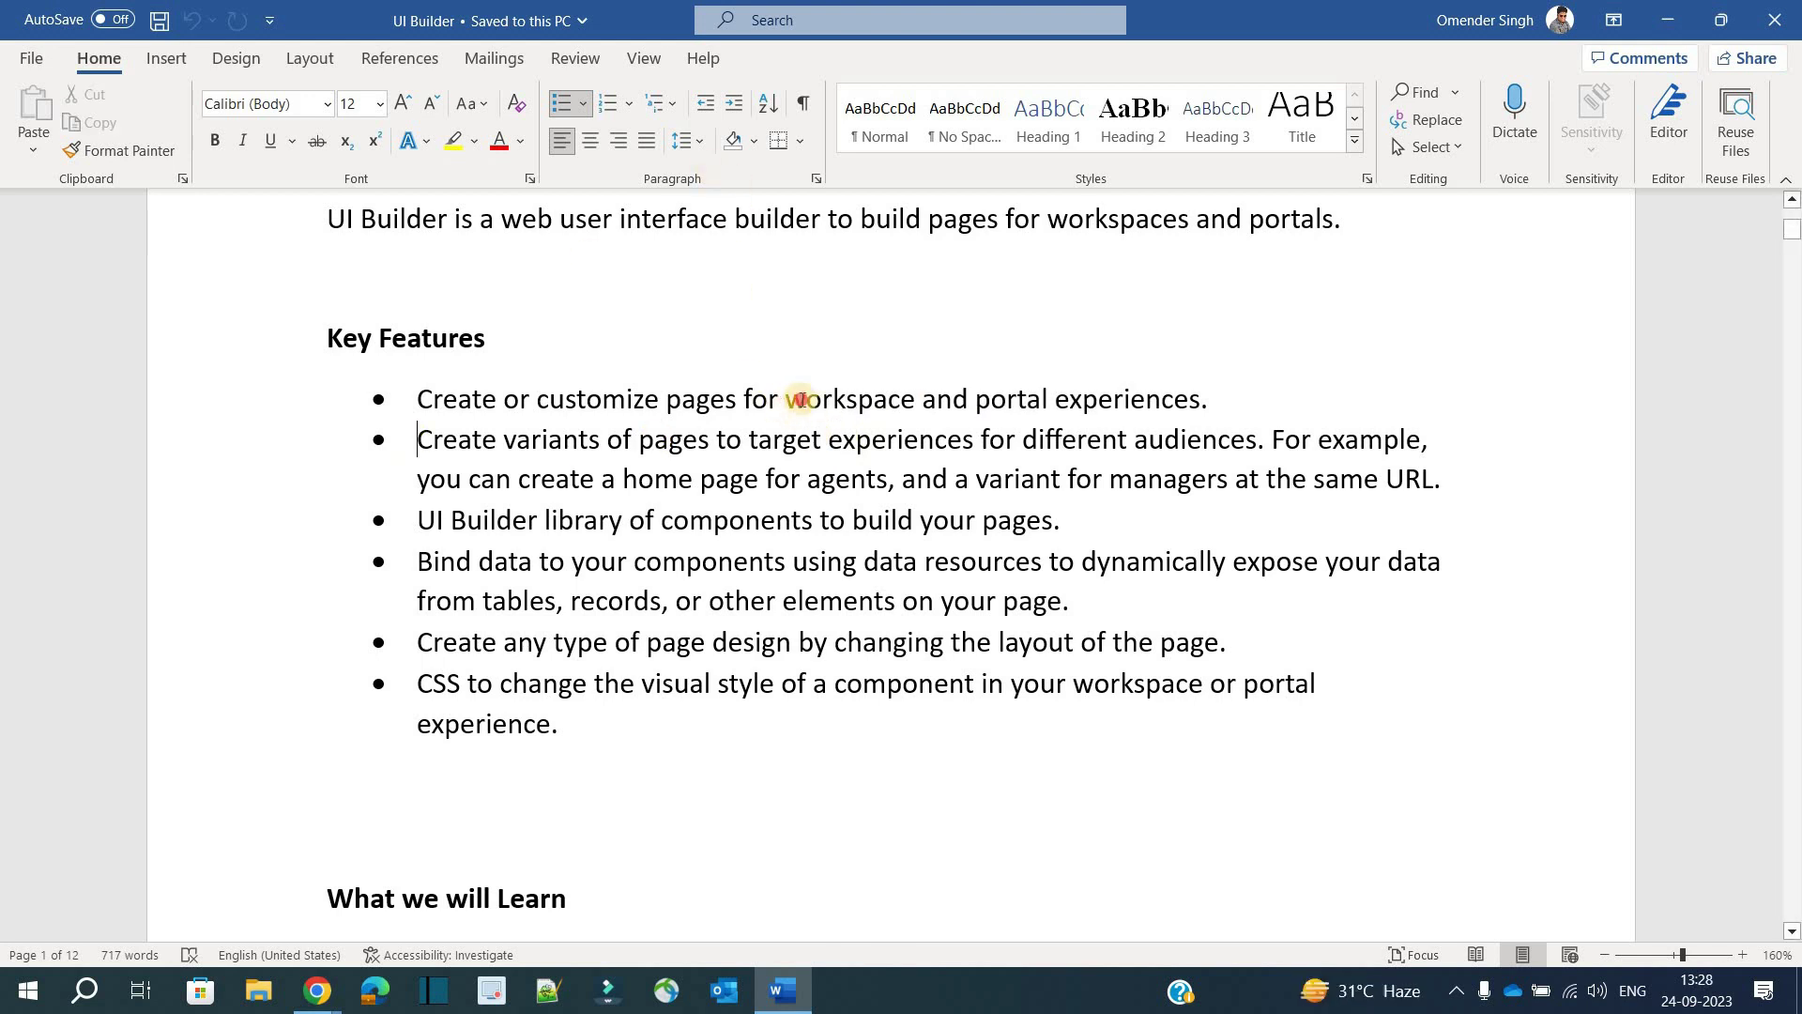
pyautogui.moveTo(746, 399); pyautogui.dragTo(904, 399)
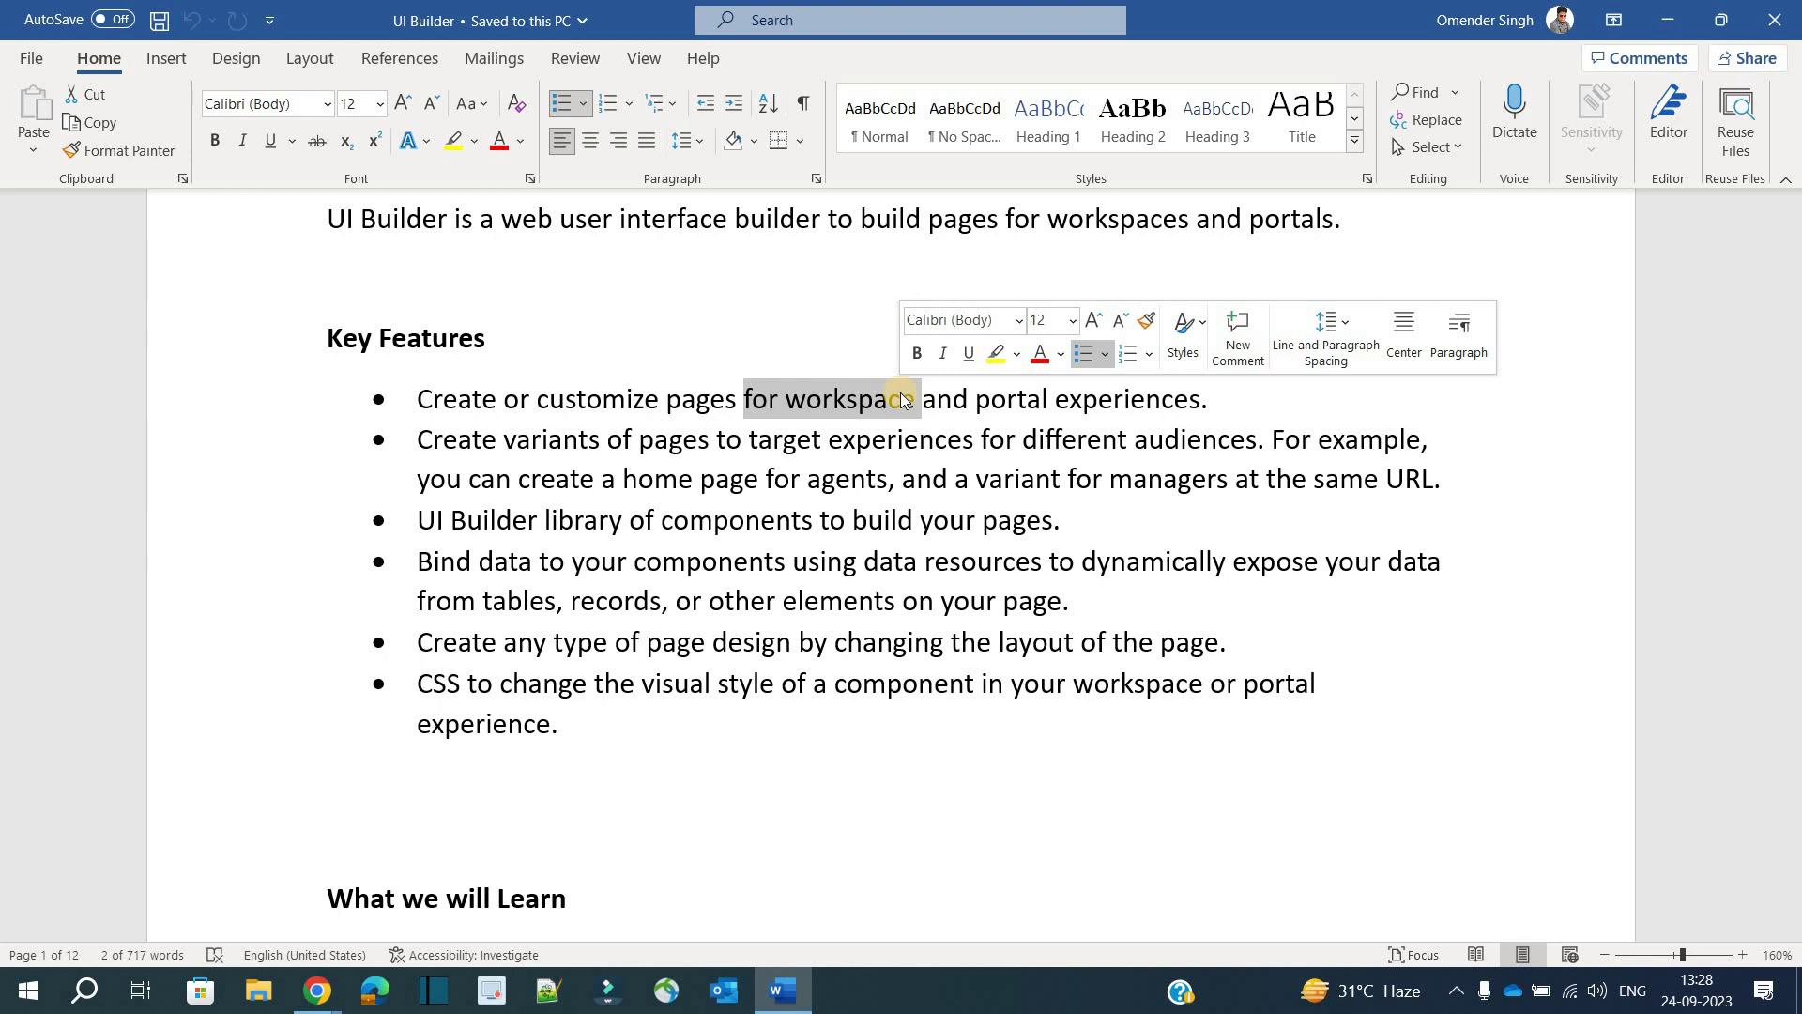
pyautogui.moveTo(903, 399); pyautogui.dragTo(1080, 399)
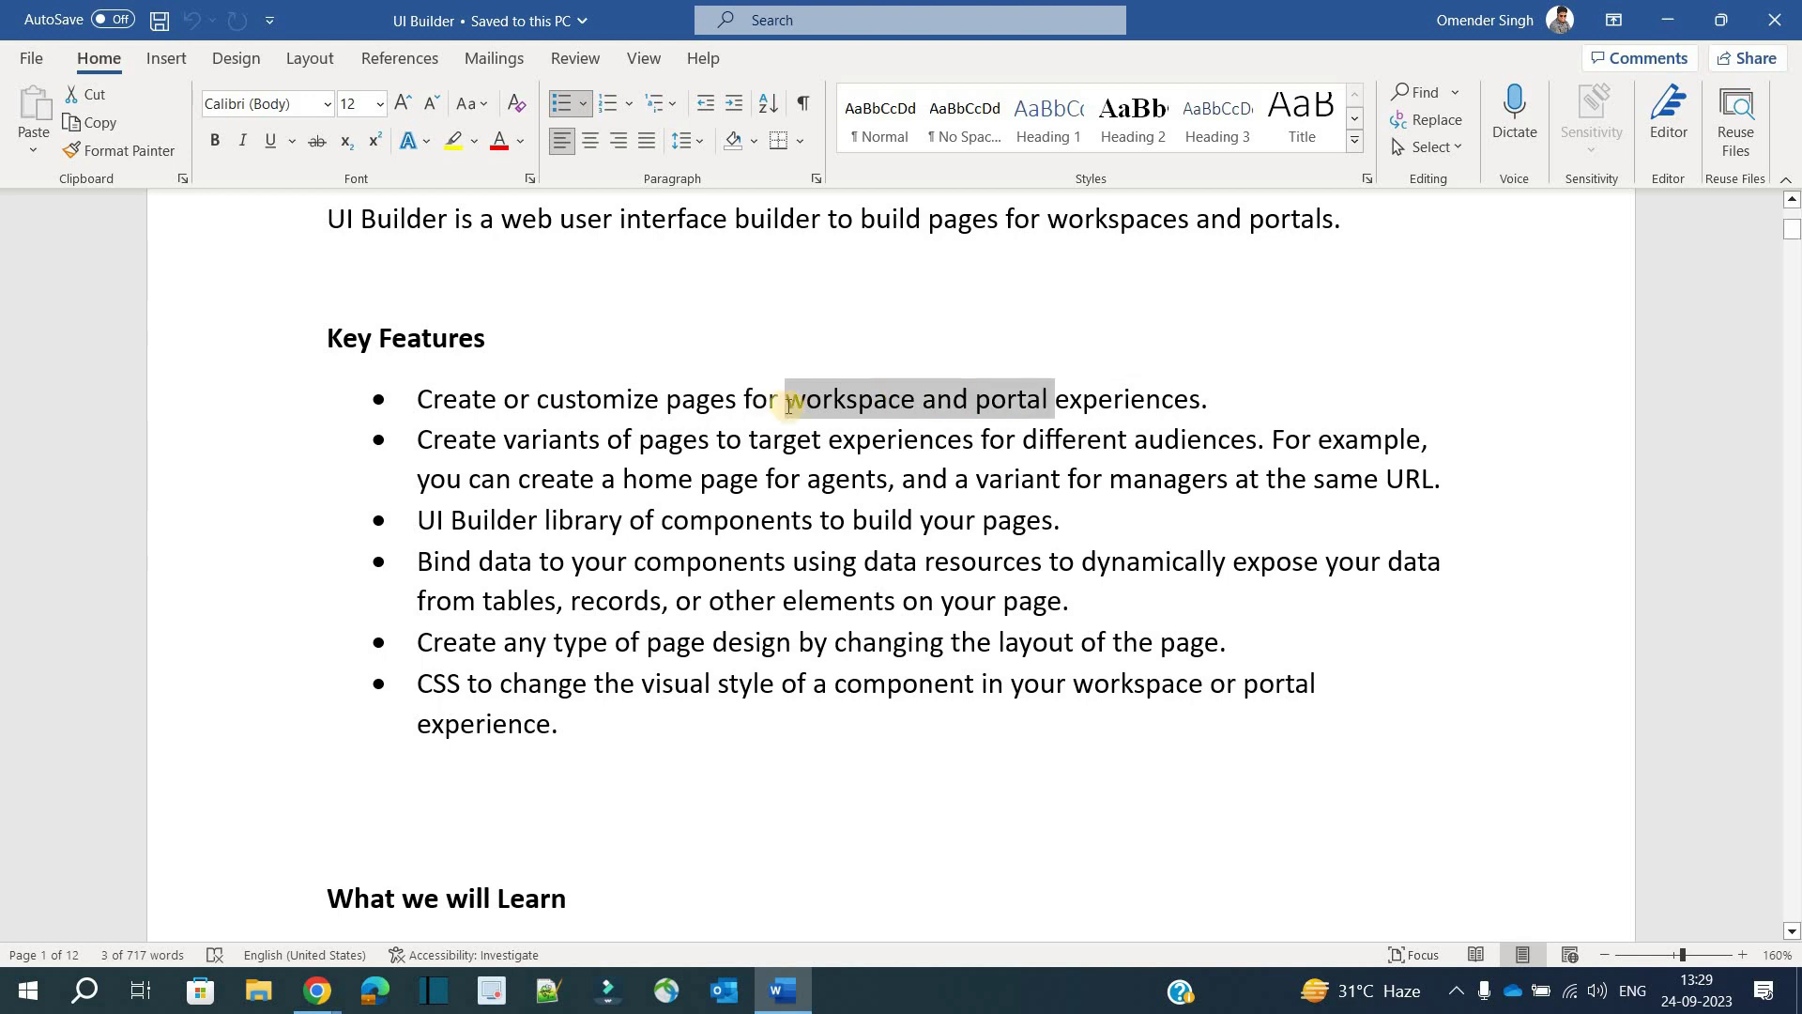
pyautogui.moveTo(894, 399); pyautogui.dragTo(1051, 398)
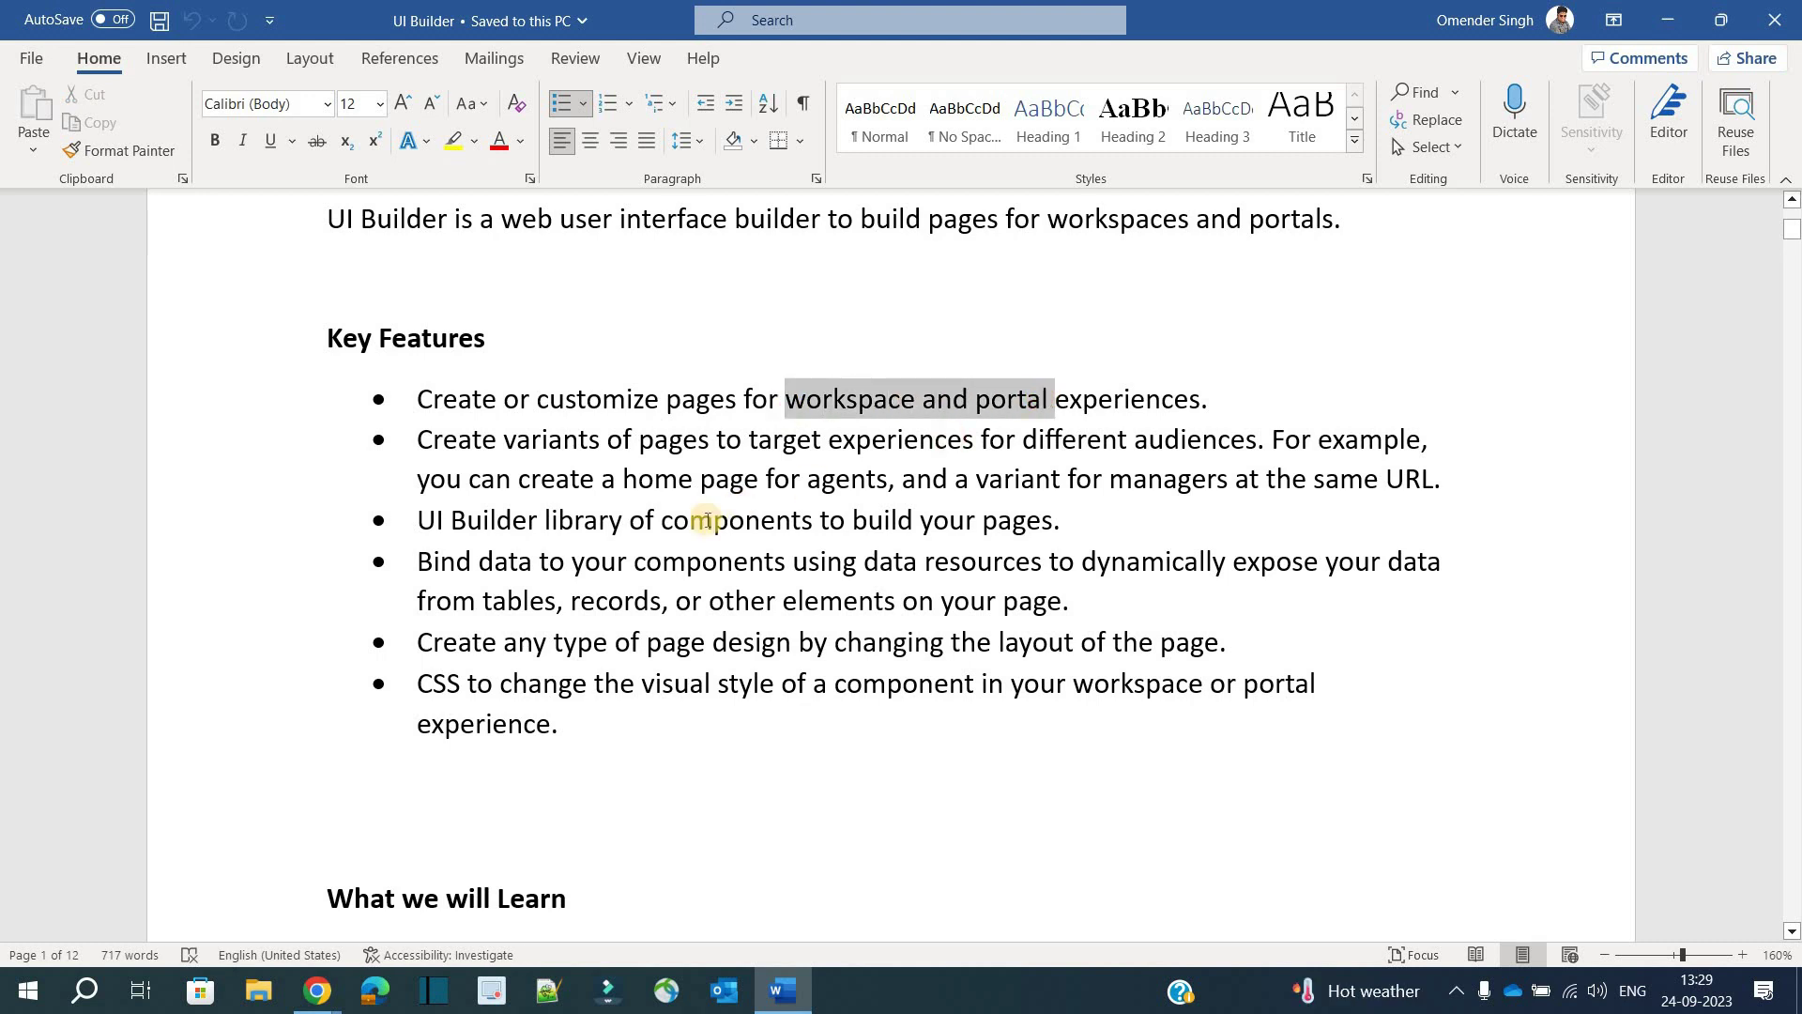
pyautogui.click(434, 519)
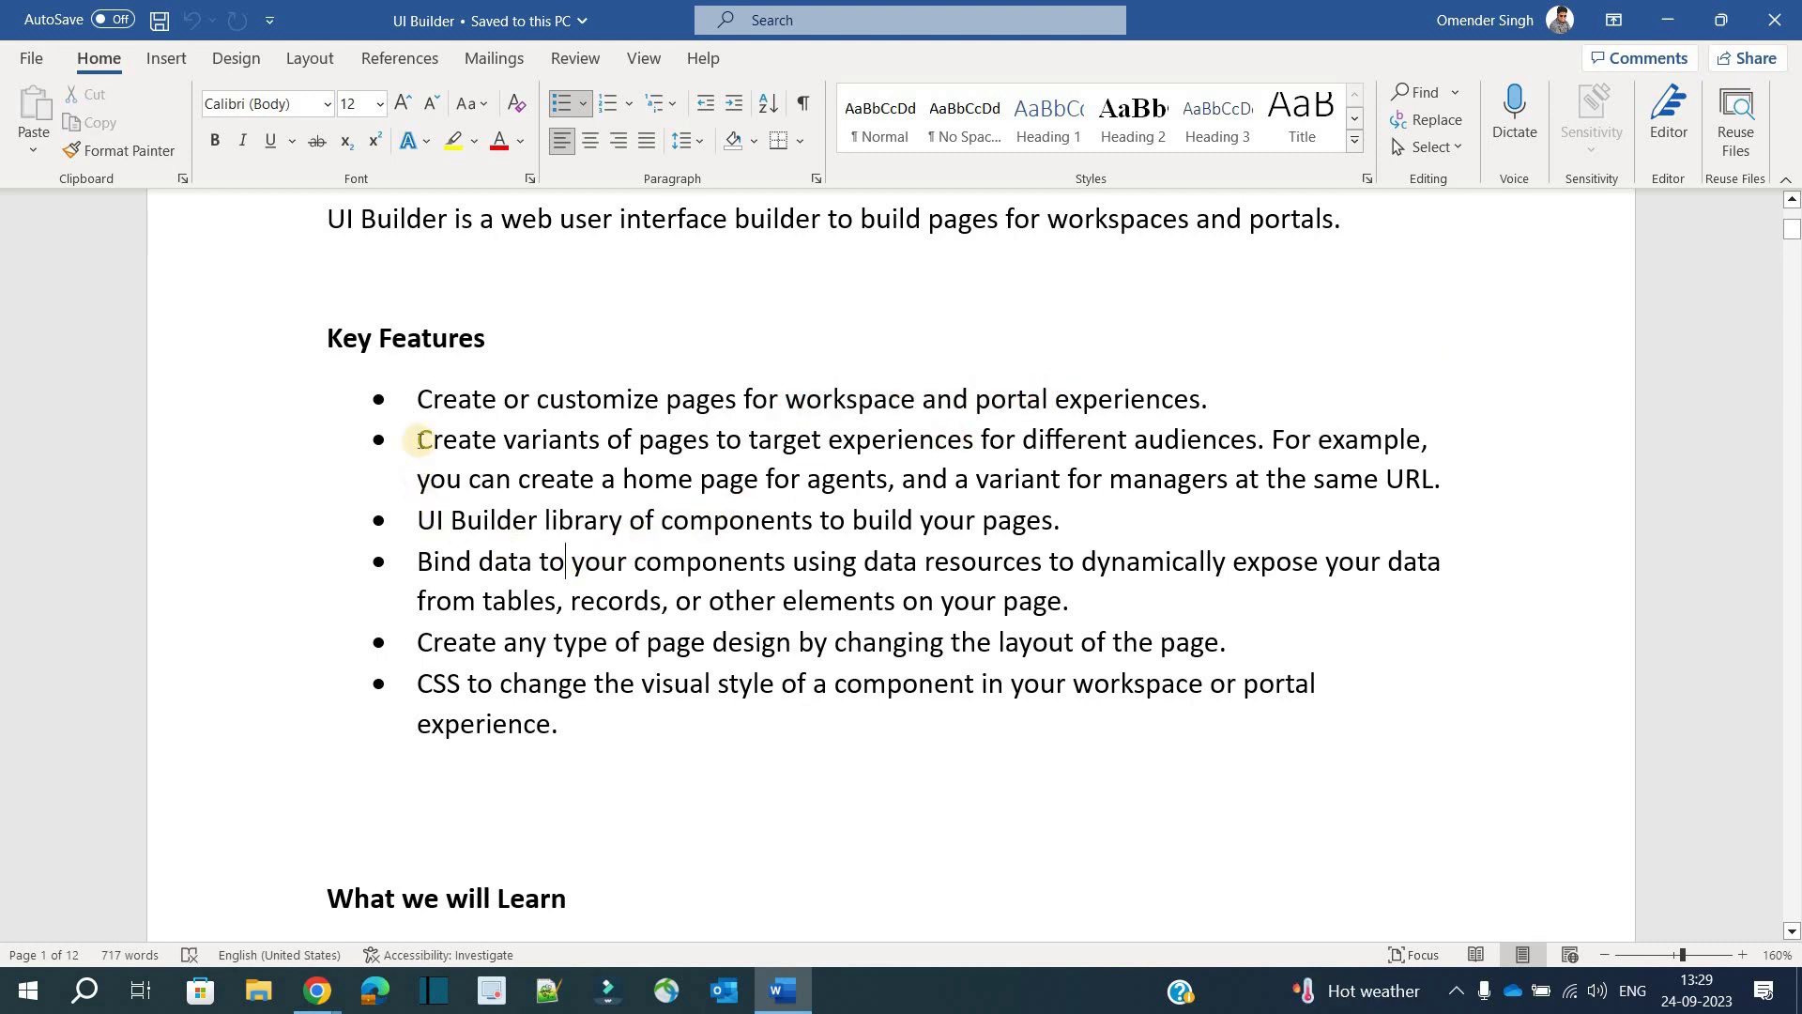
# Highlight the second feature on page variants for different audiences, such as an agents home page
pyautogui.moveTo(448, 441); pyautogui.dragTo(719, 437)
pyautogui.moveTo(884, 456); pyautogui.dragTo(1274, 443)
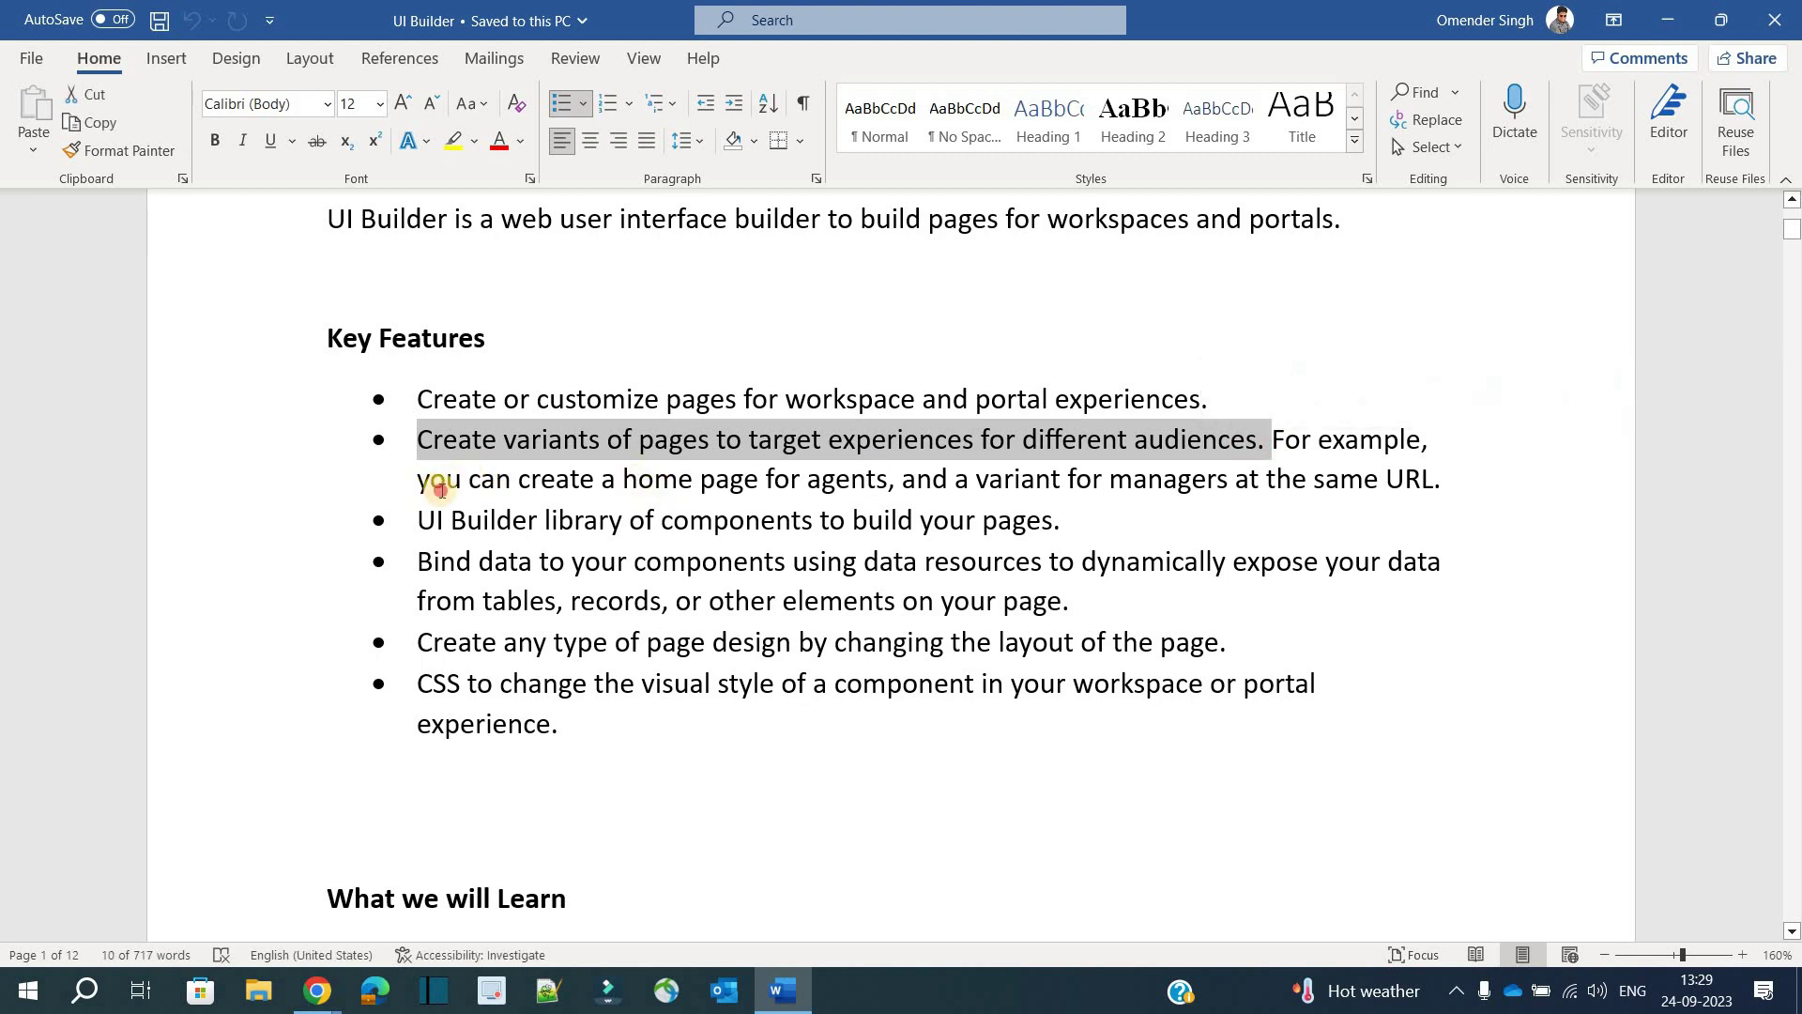
pyautogui.moveTo(422, 482); pyautogui.dragTo(1426, 485)
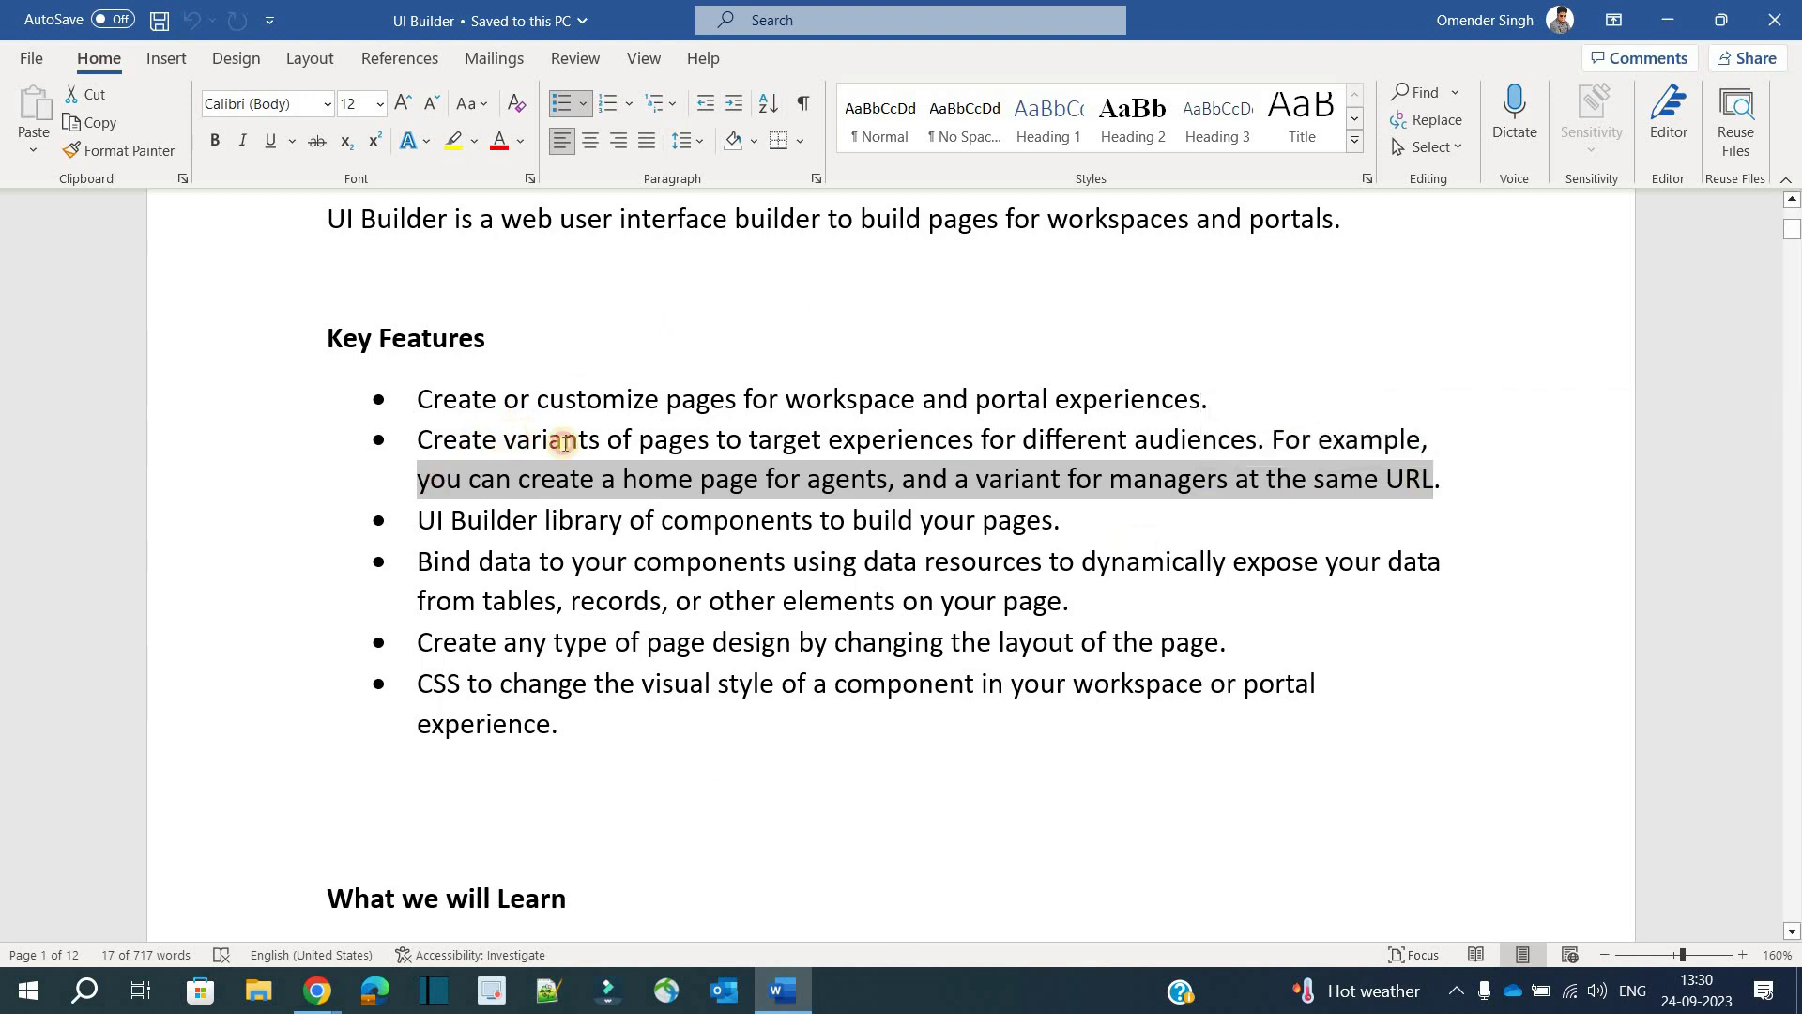
pyautogui.moveTo(563, 444); pyautogui.dragTo(678, 447)
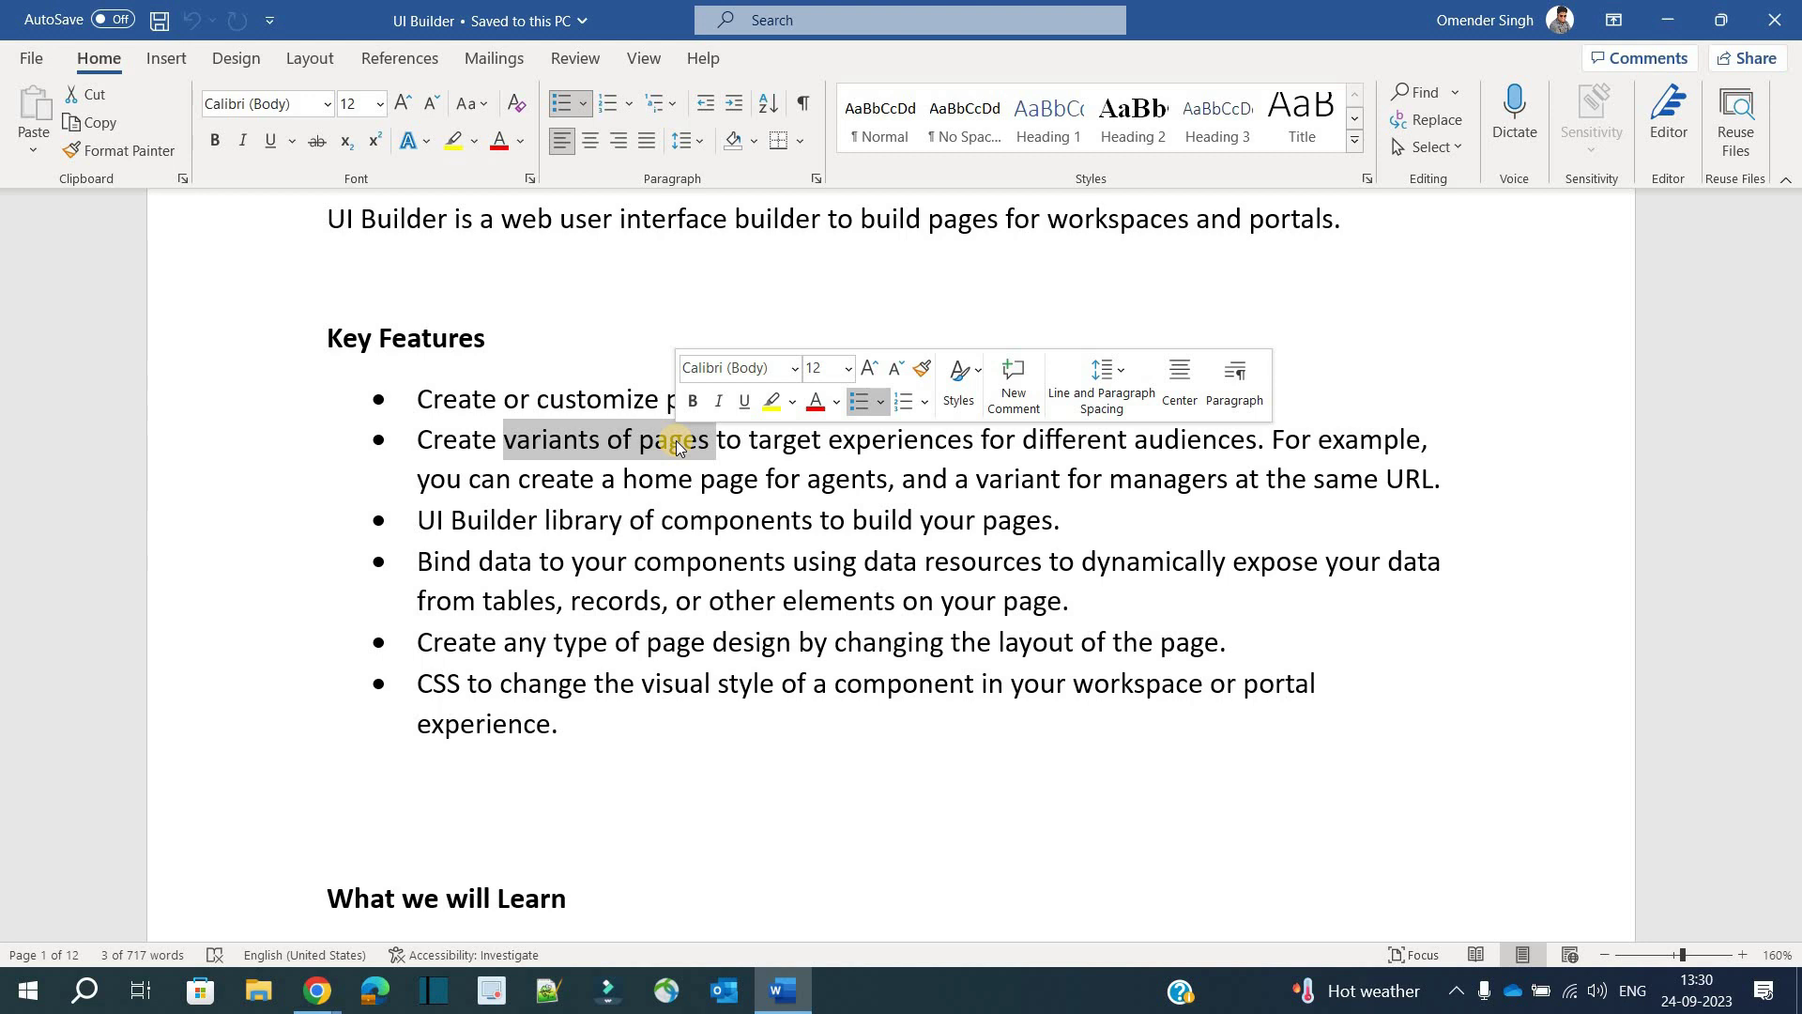
# Highlight the UI Builder library, Bind data, page design and CSS features in turn
pyautogui.moveTo(418, 520); pyautogui.dragTo(1022, 533)
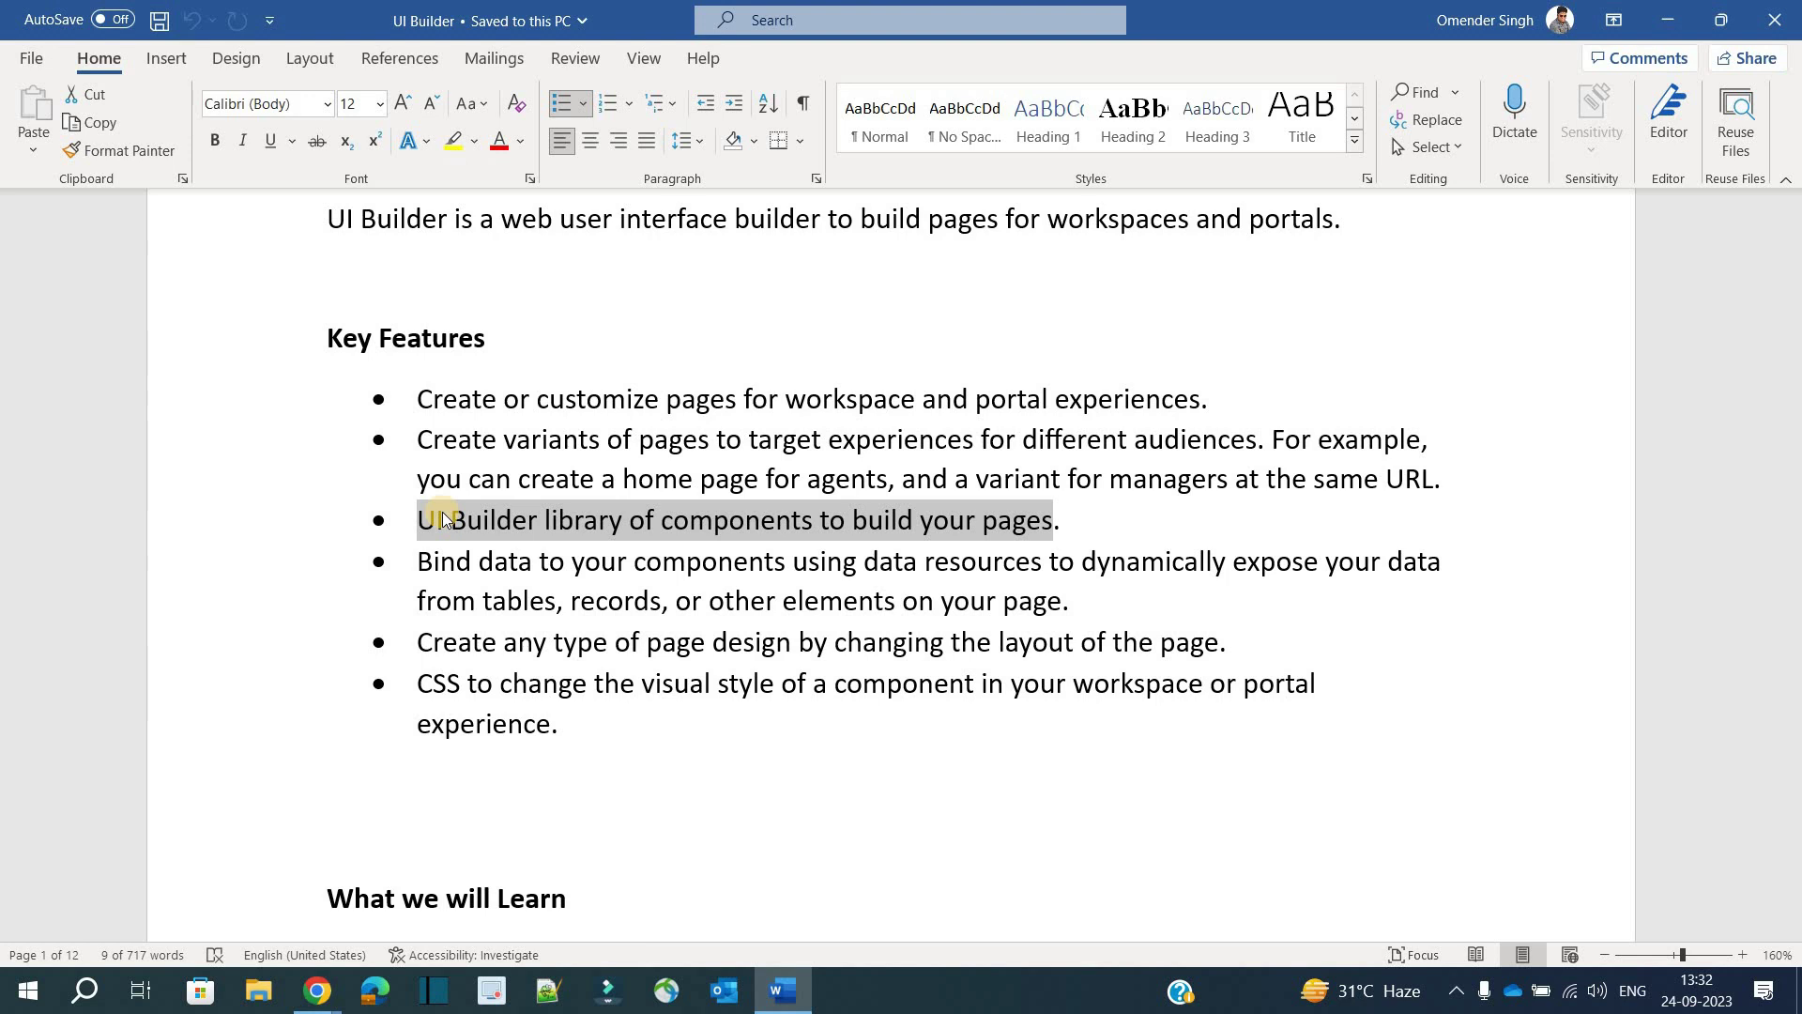
pyautogui.click(423, 561)
pyautogui.click(419, 562)
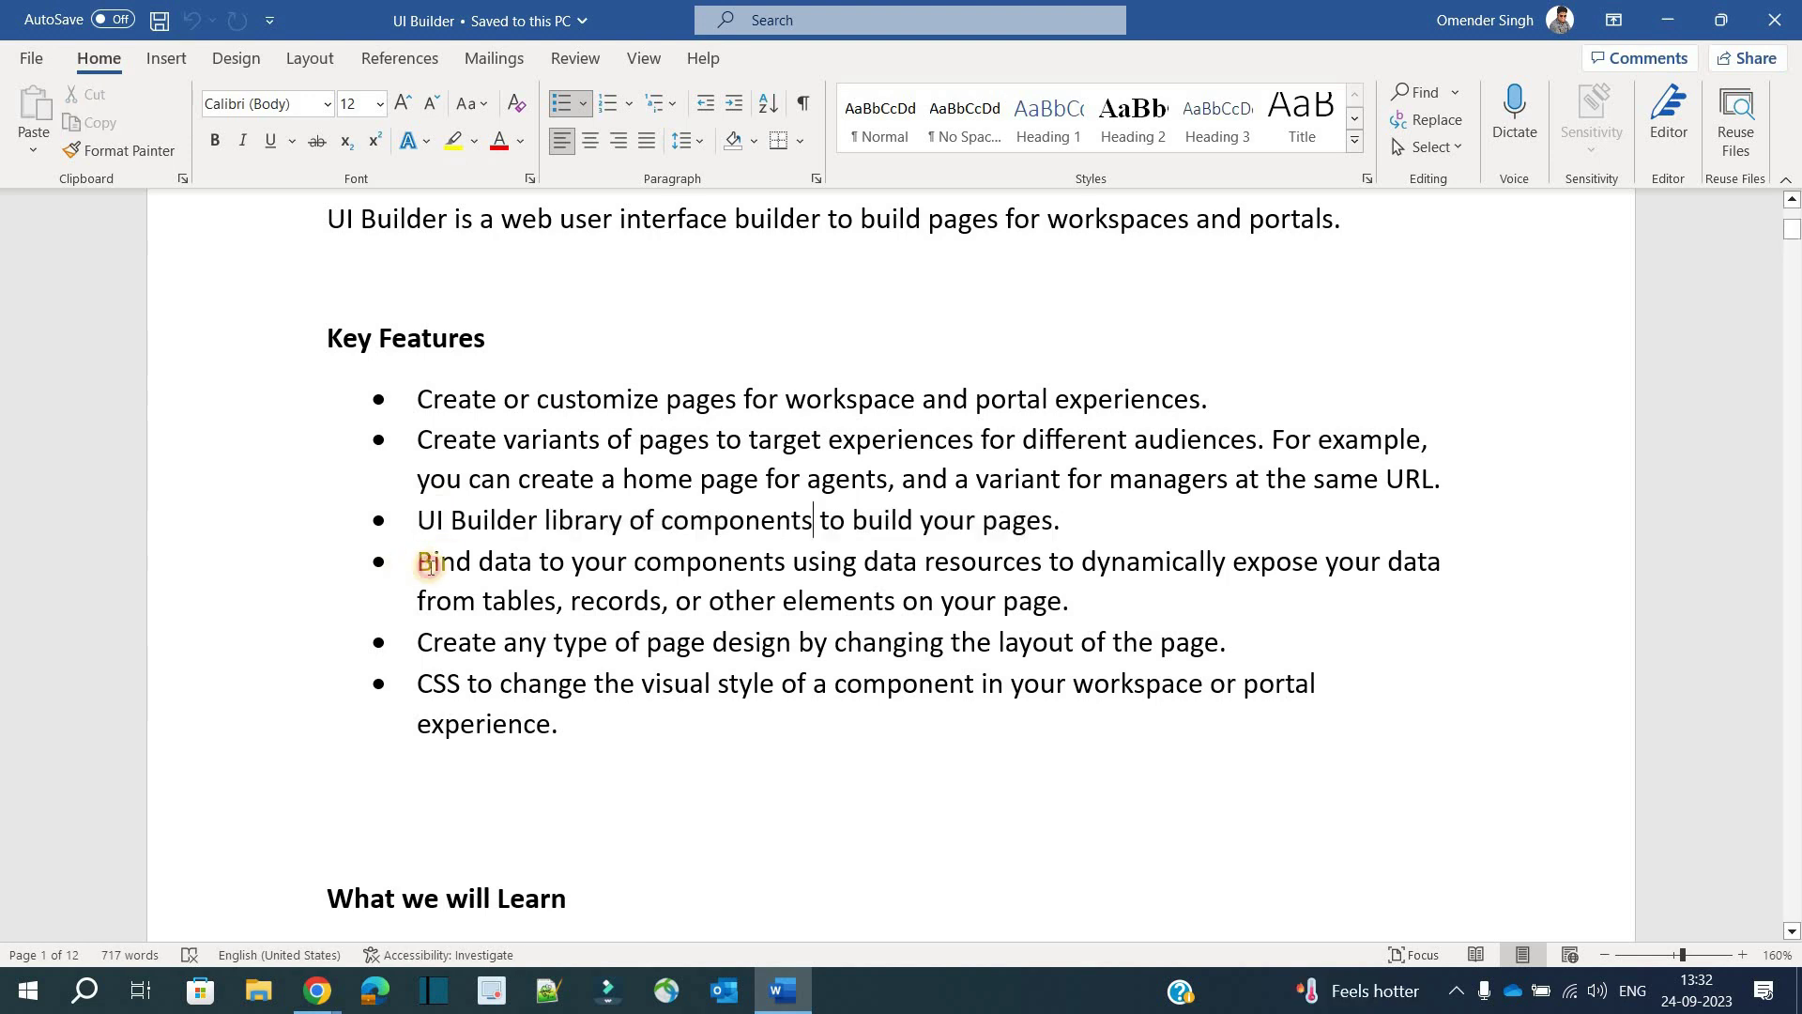
pyautogui.moveTo(510, 561); pyautogui.dragTo(1388, 623)
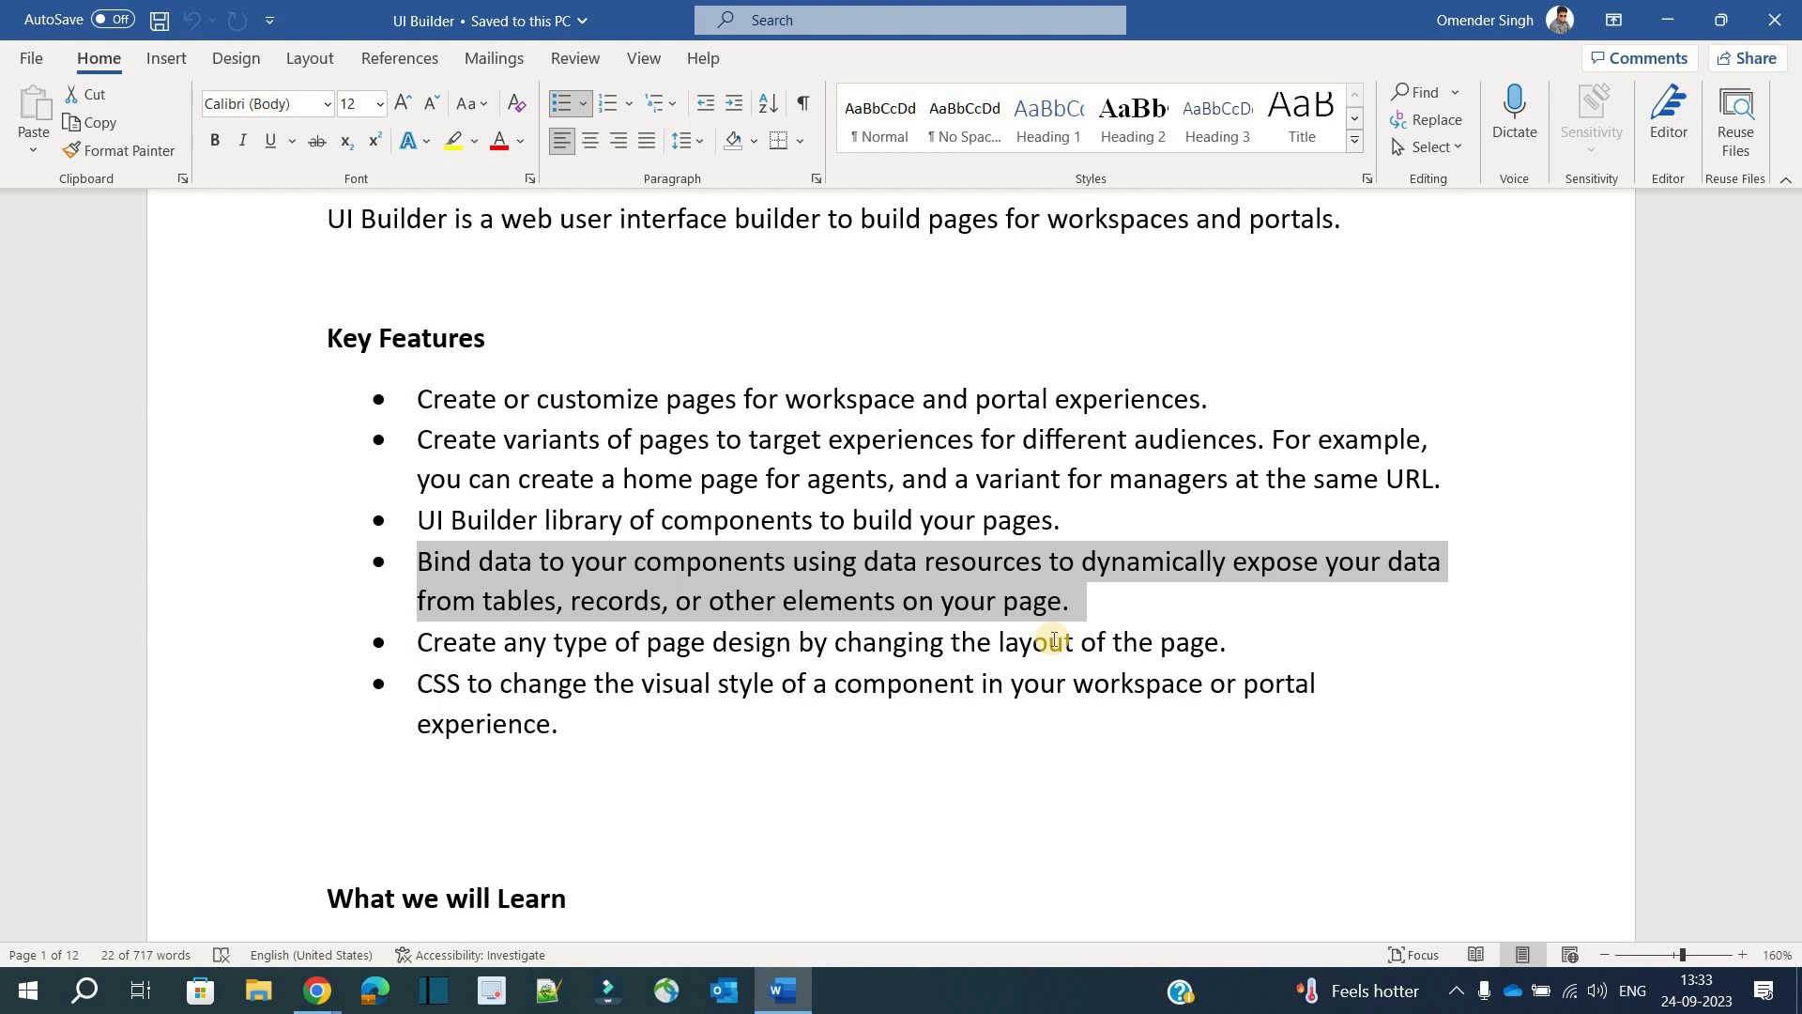
pyautogui.moveTo(419, 644); pyautogui.dragTo(771, 644)
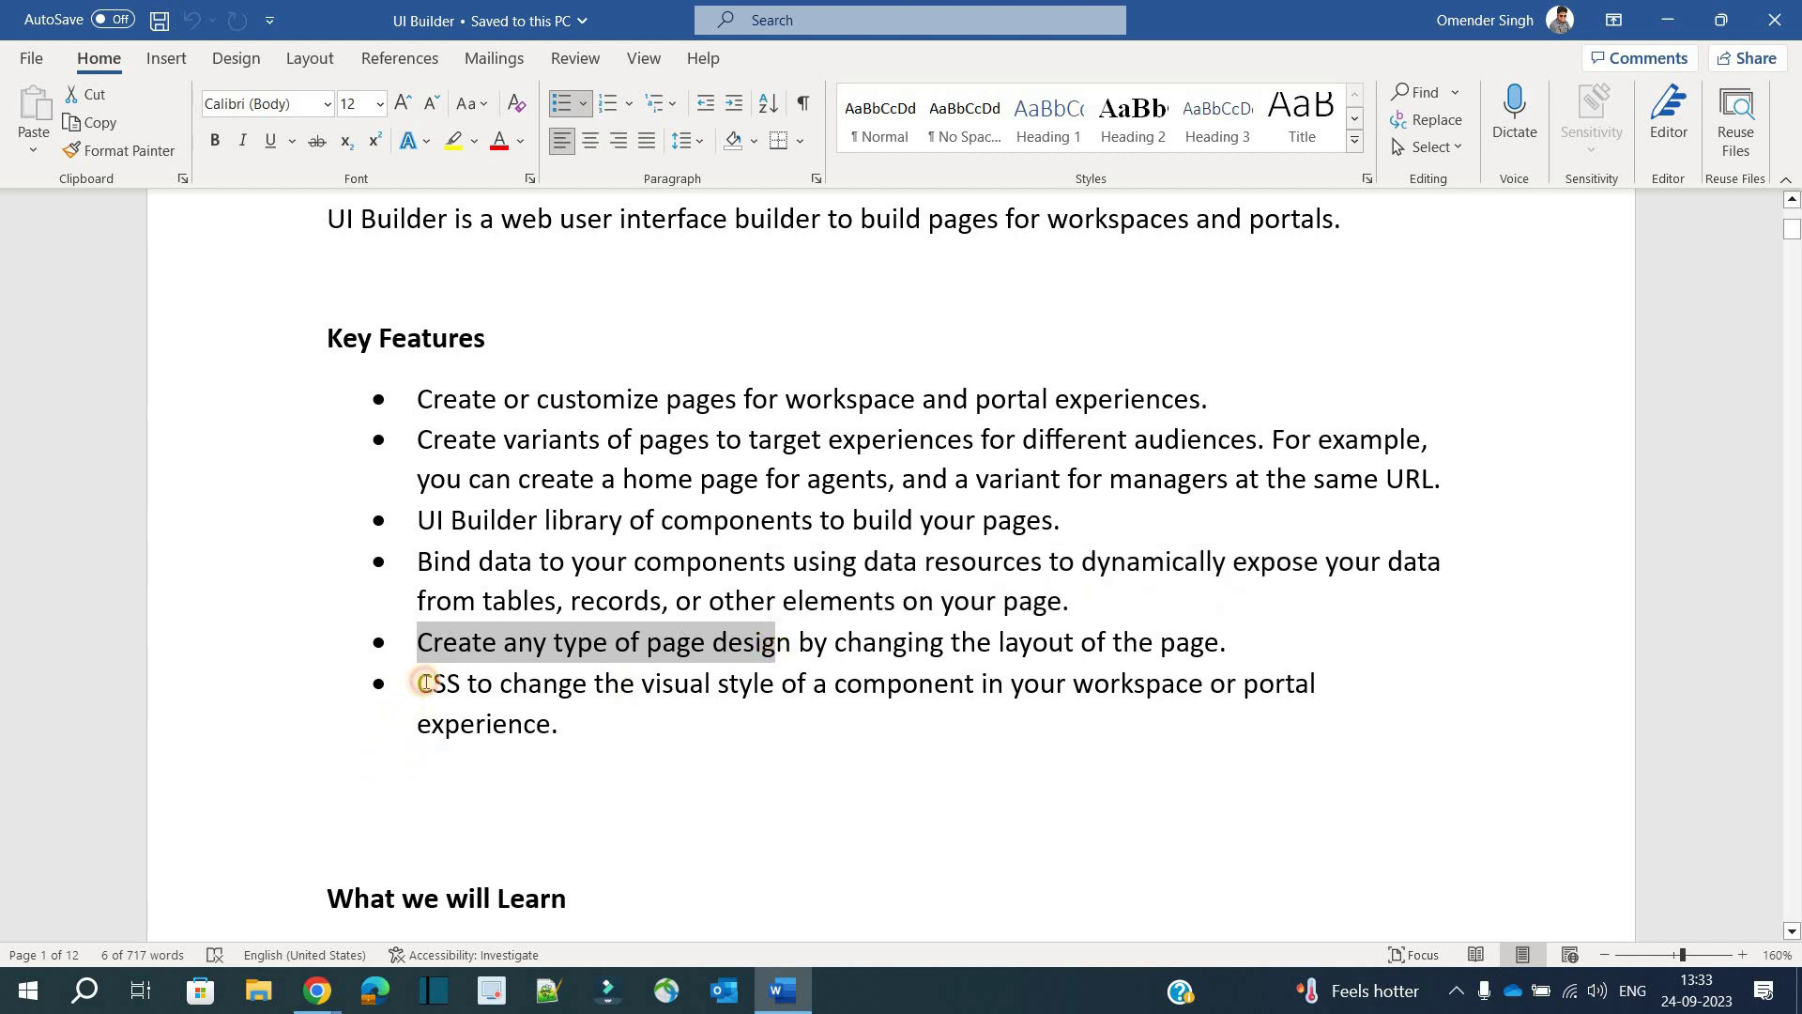
pyautogui.moveTo(417, 684); pyautogui.dragTo(587, 694)
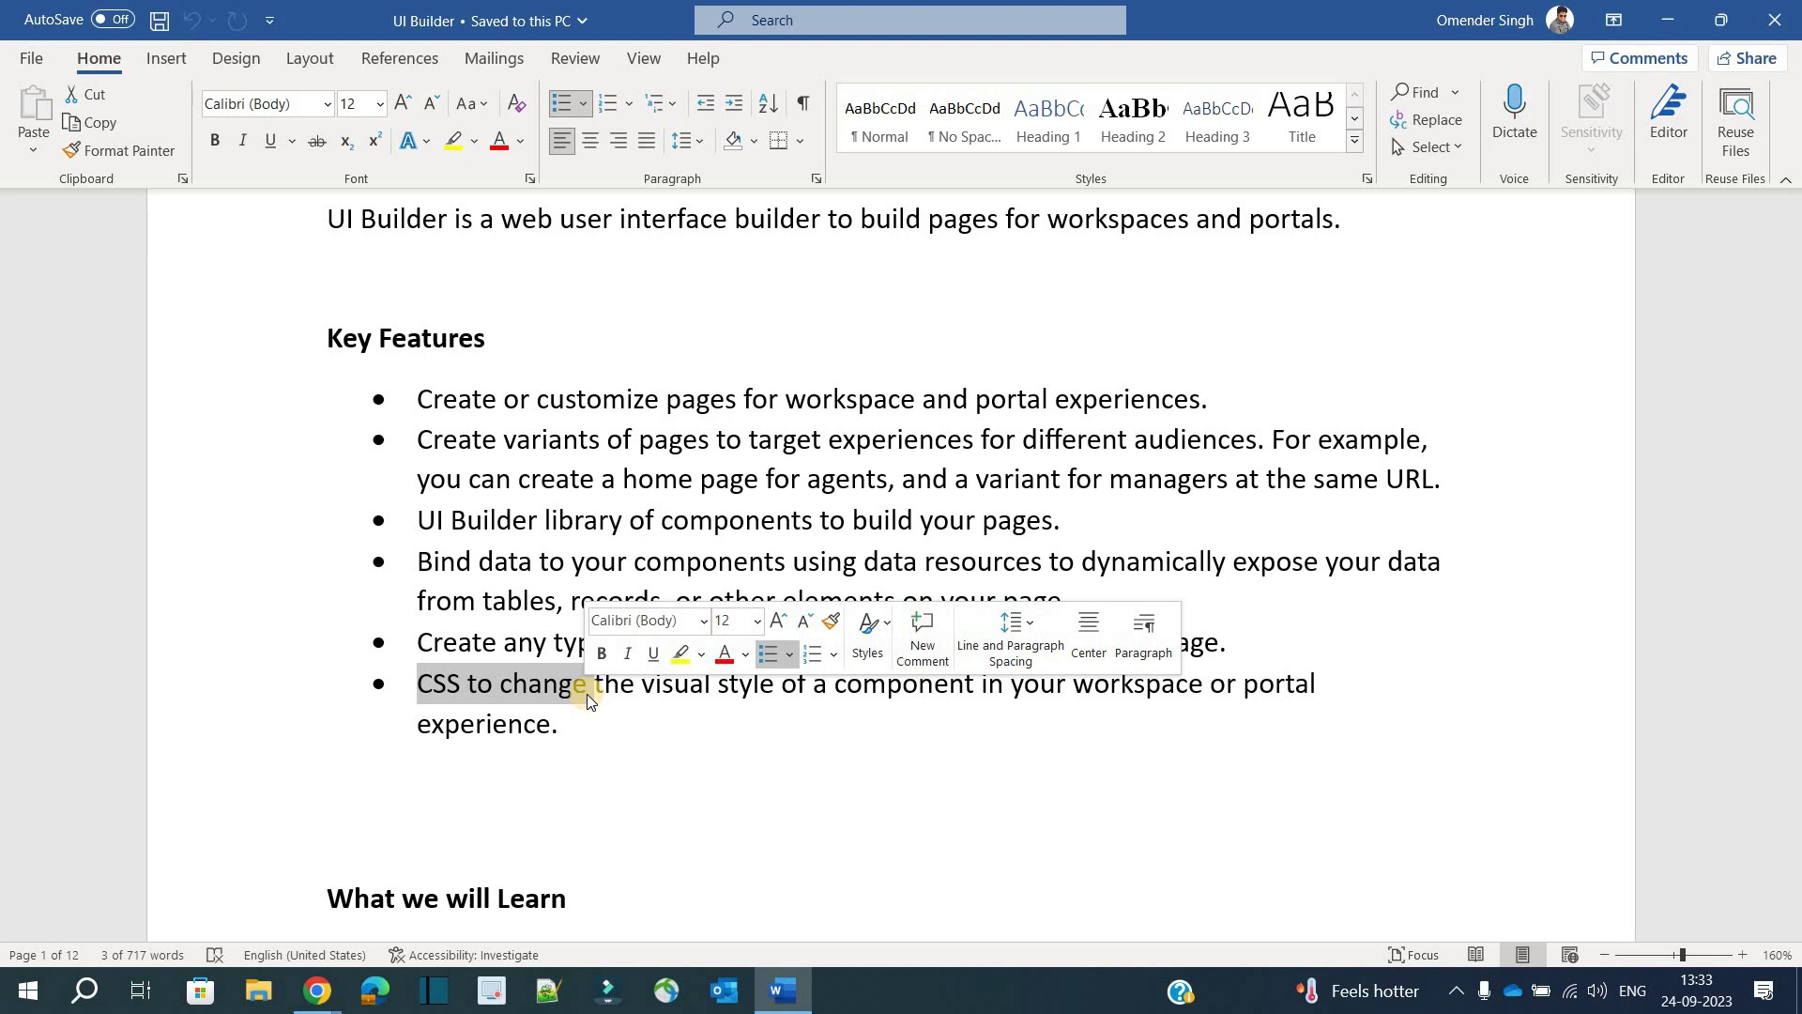
pyautogui.click(535, 718)
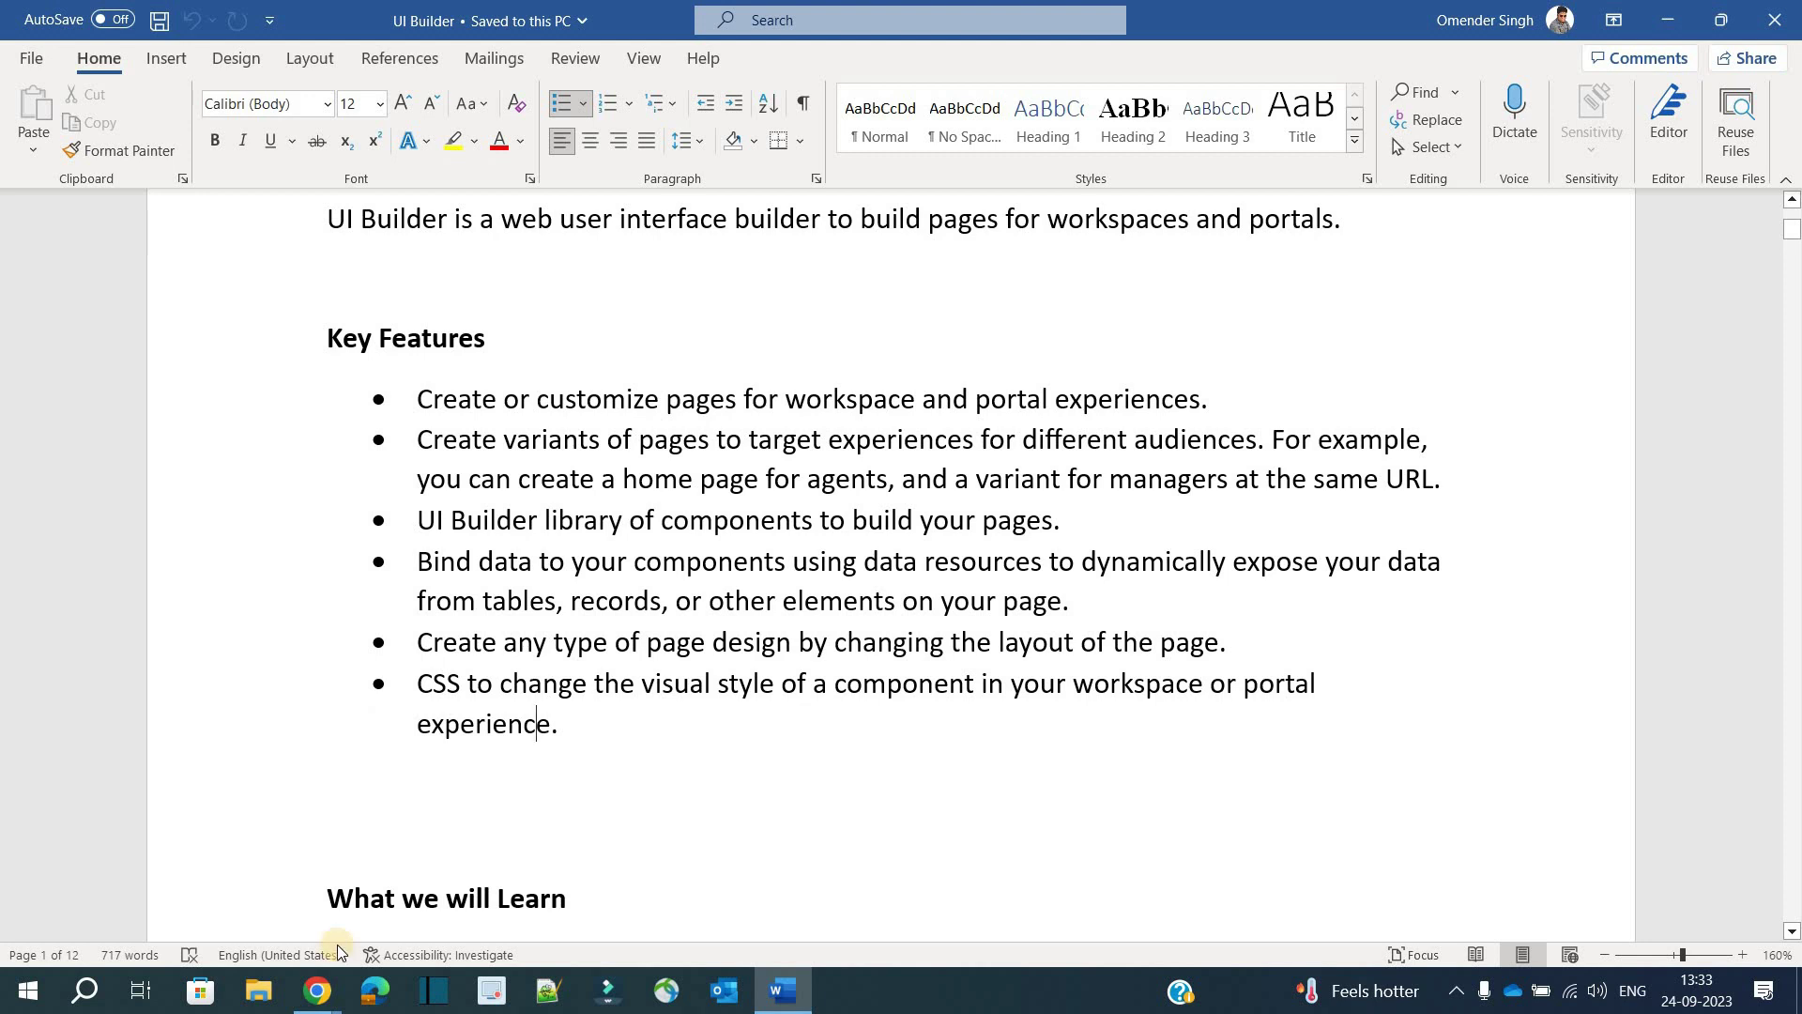
# In ServiceNow, filter the navigator for 'ui builder' and view its Experiences list
pyautogui.moveTo(317, 991)
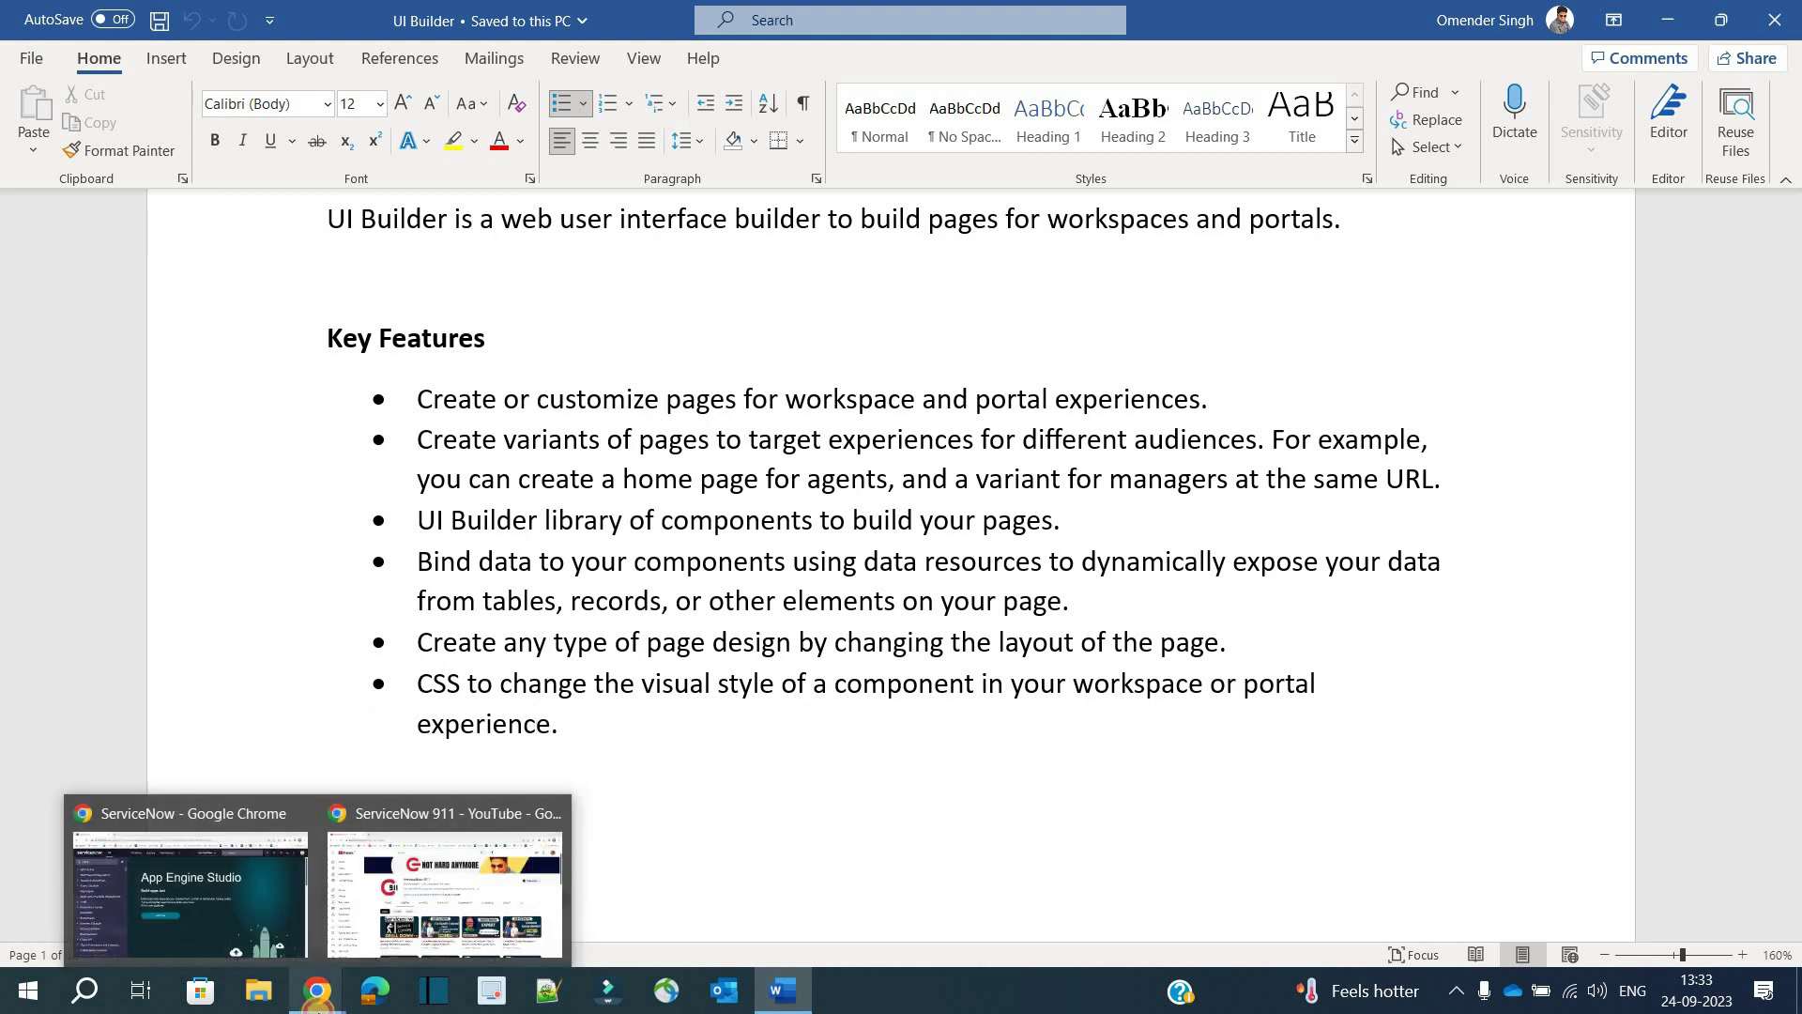
pyautogui.click(185, 885)
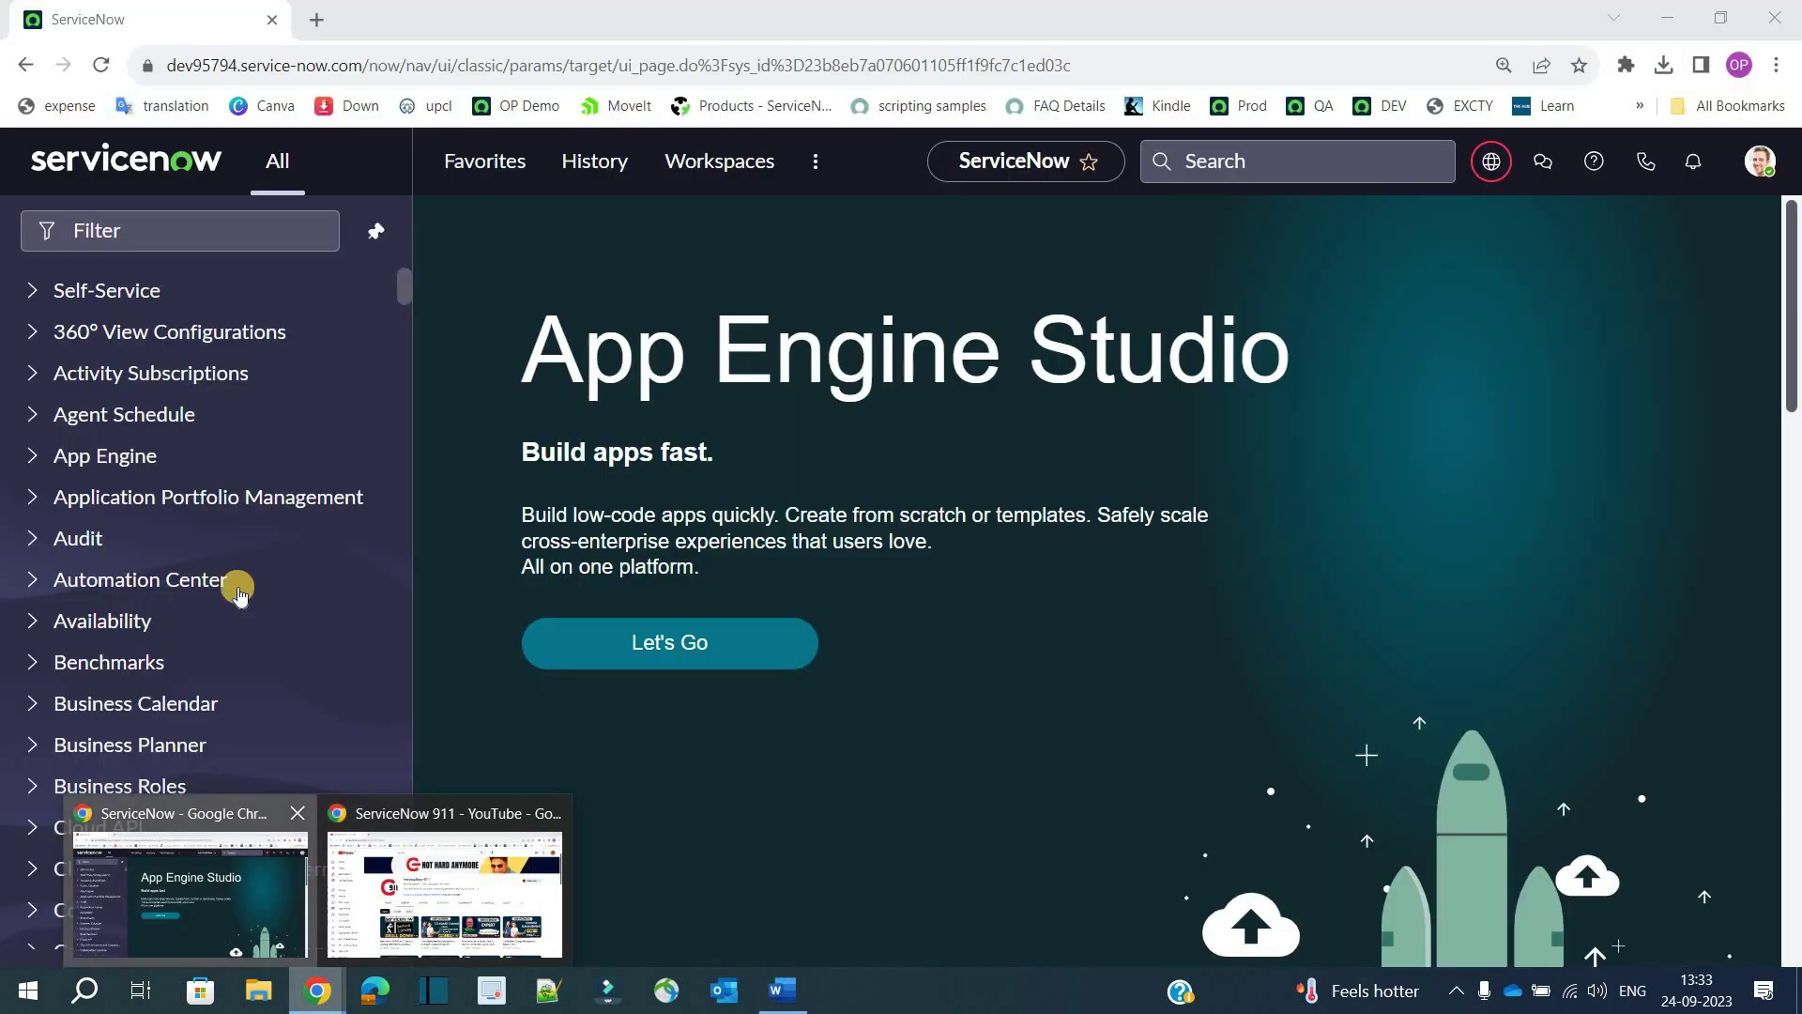
pyautogui.click(225, 243)
pyautogui.write('ui builder')
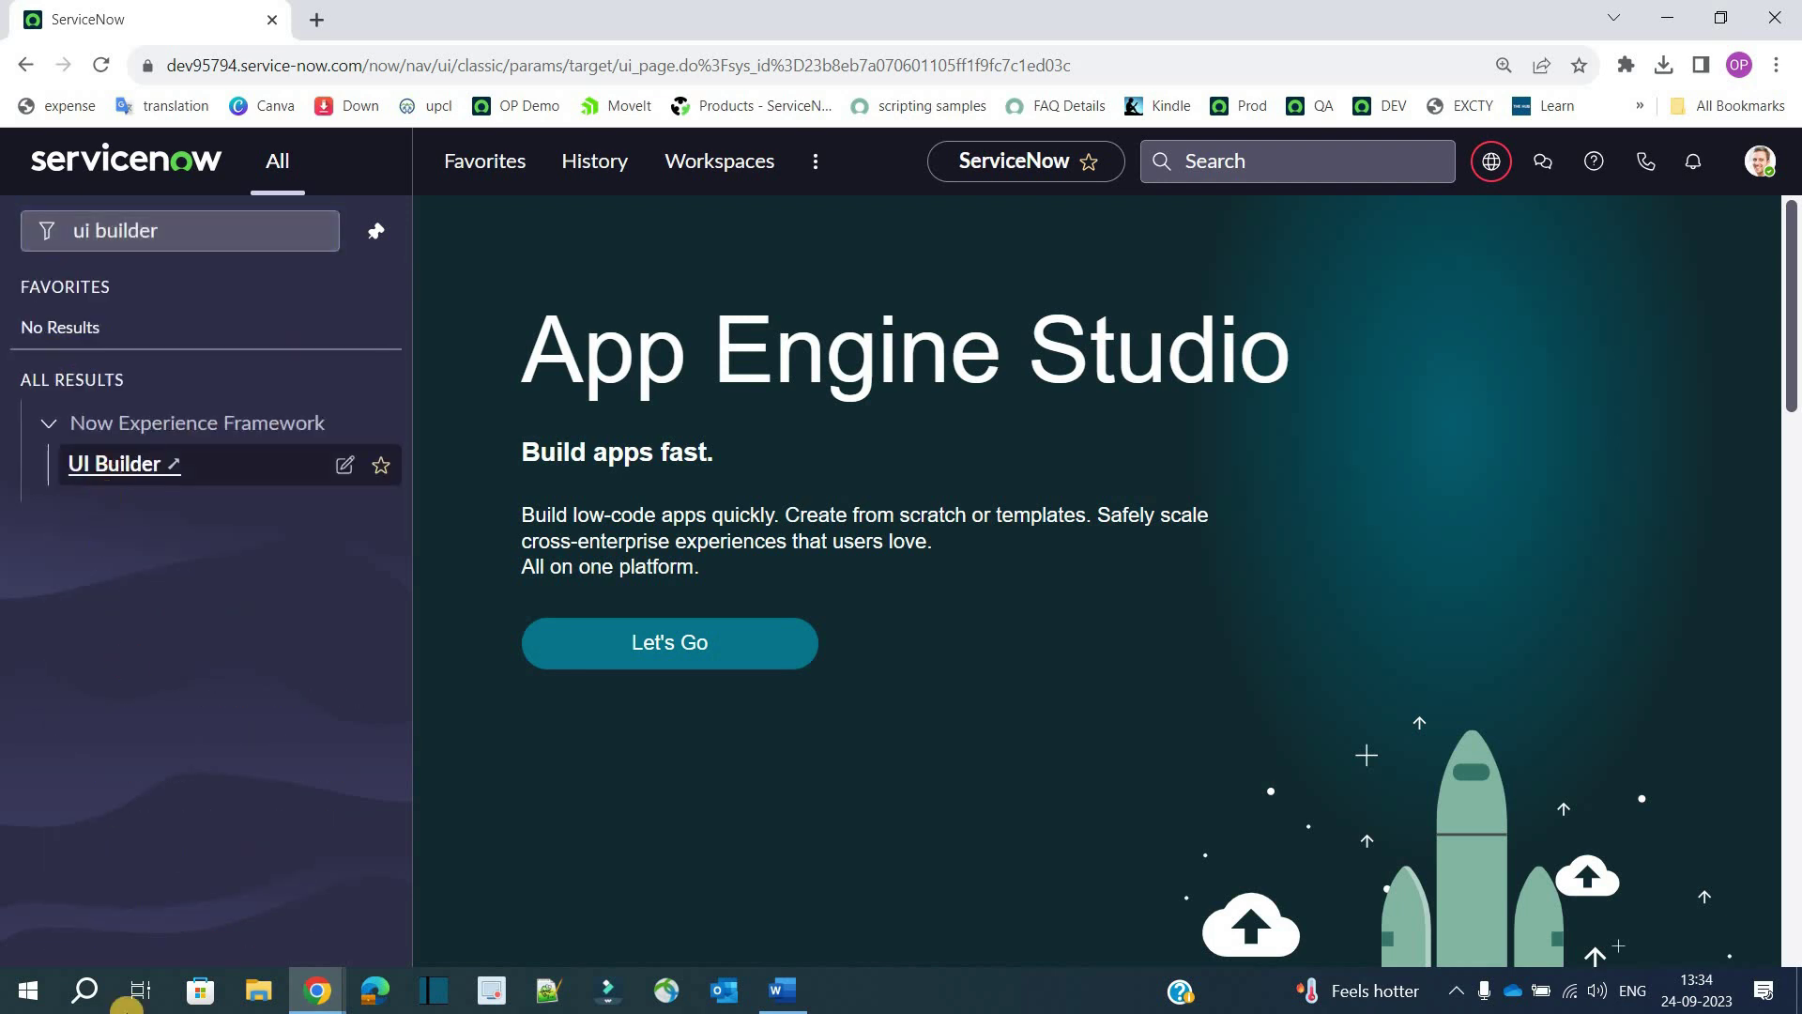
pyautogui.press('Return')
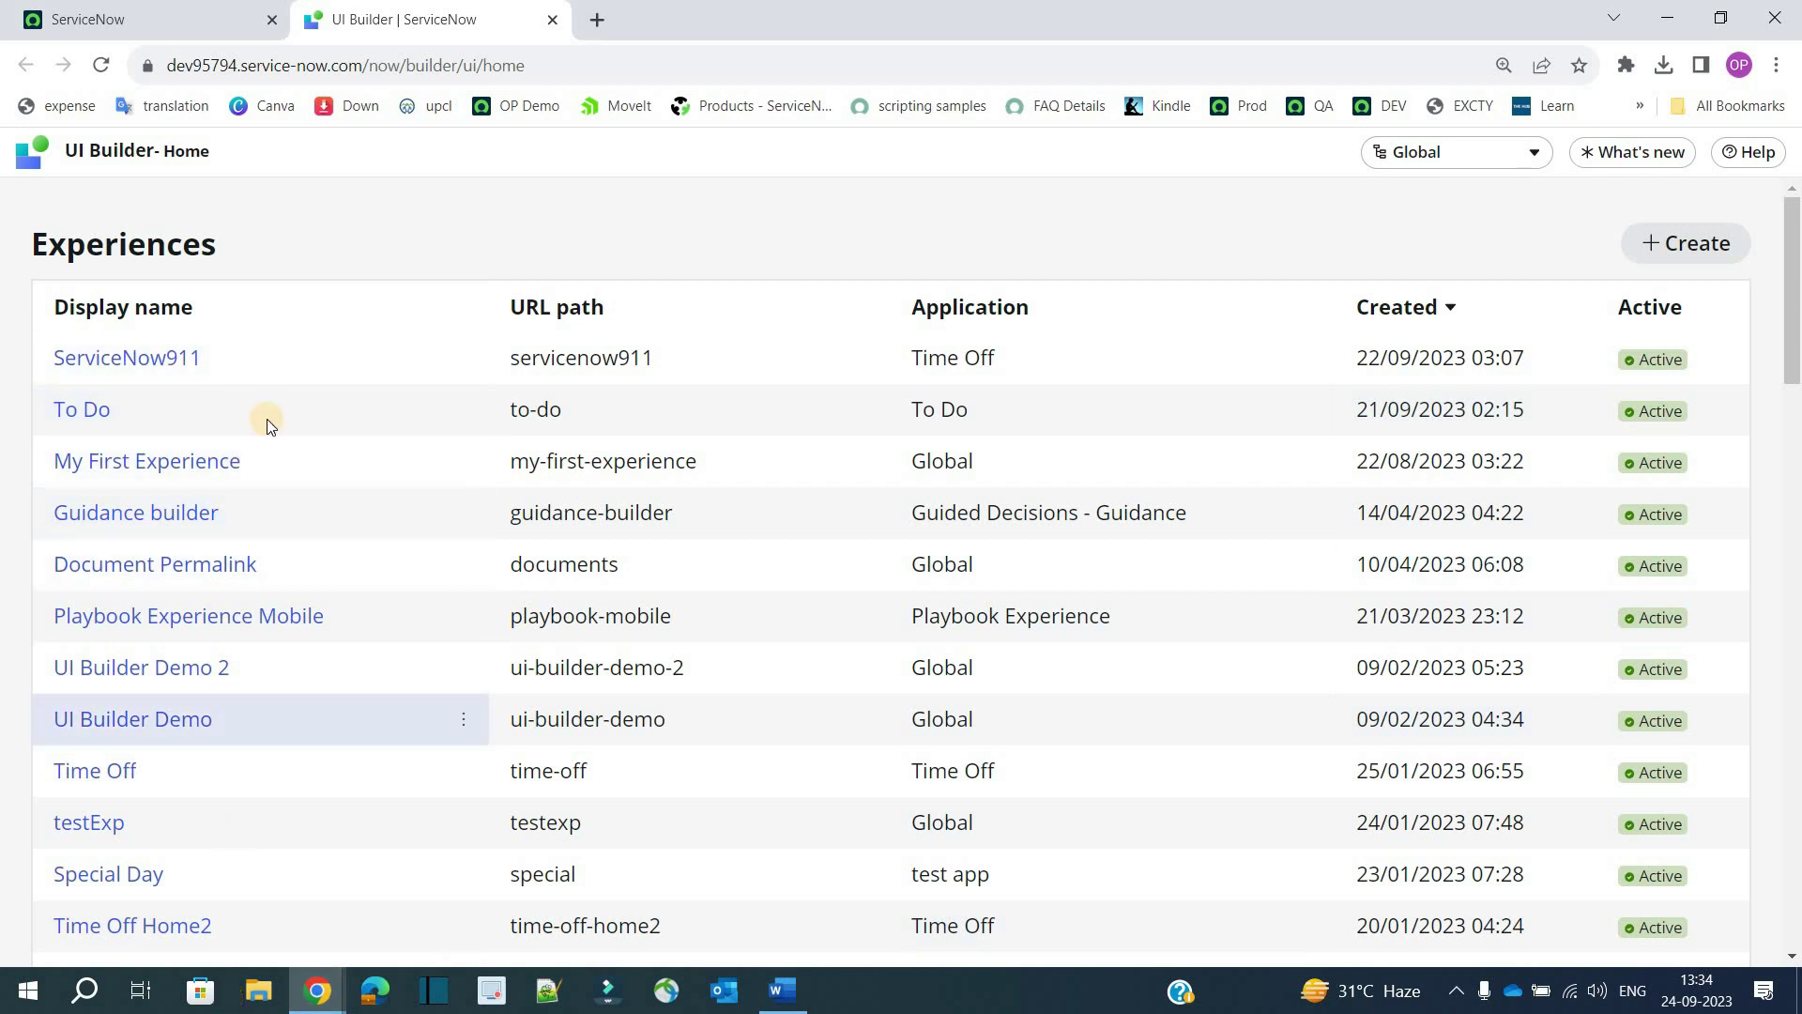
pyautogui.scroll(-4, 284, 690)
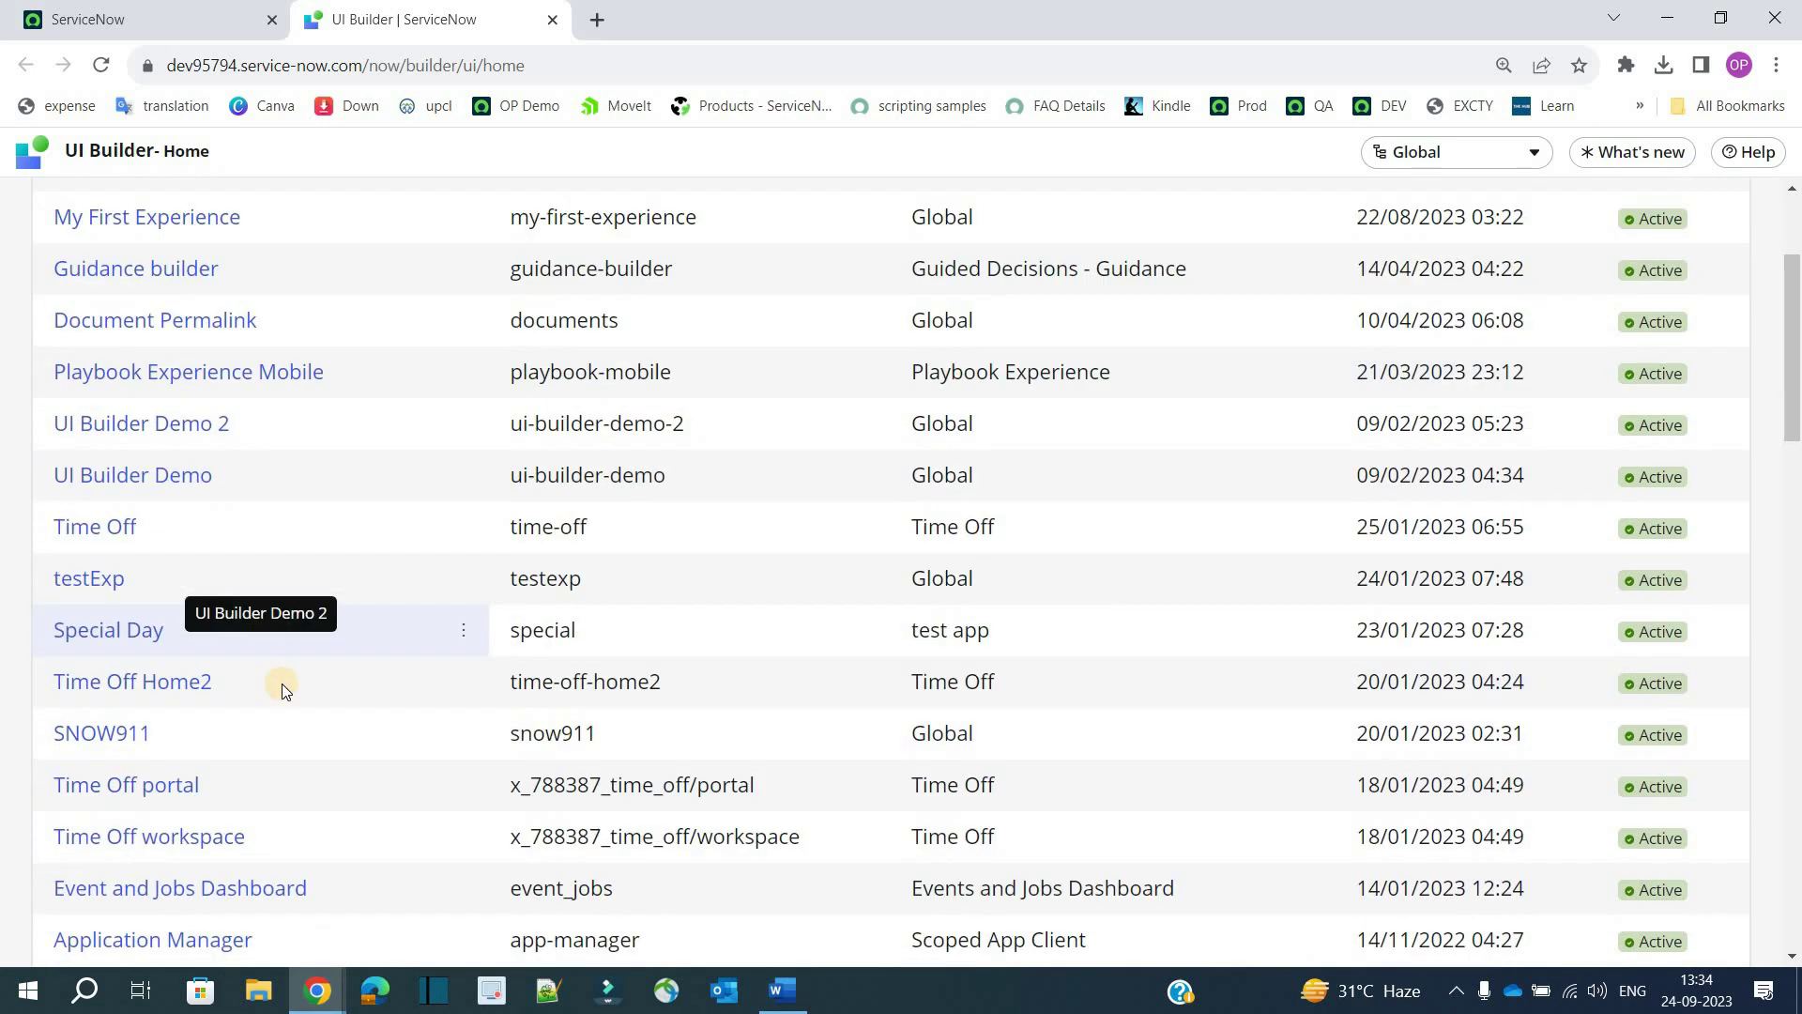
pyautogui.scroll(3, 290, 685)
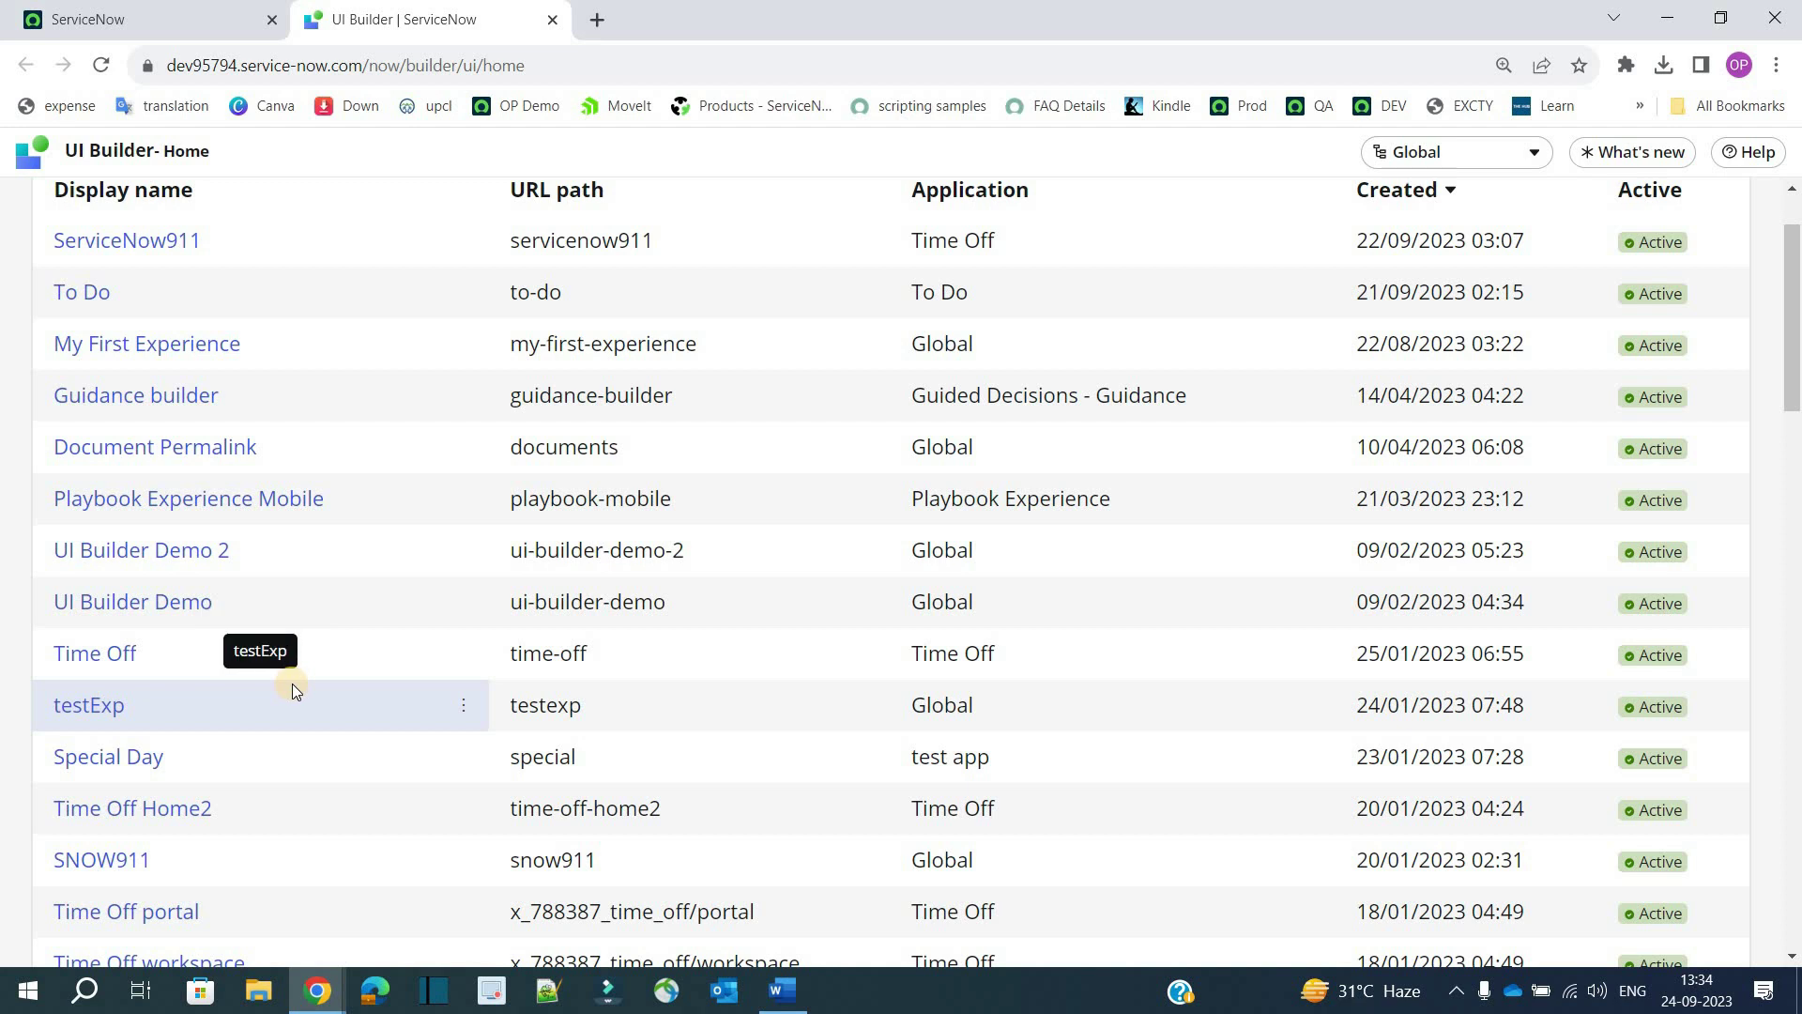
pyautogui.scroll(2, 291, 684)
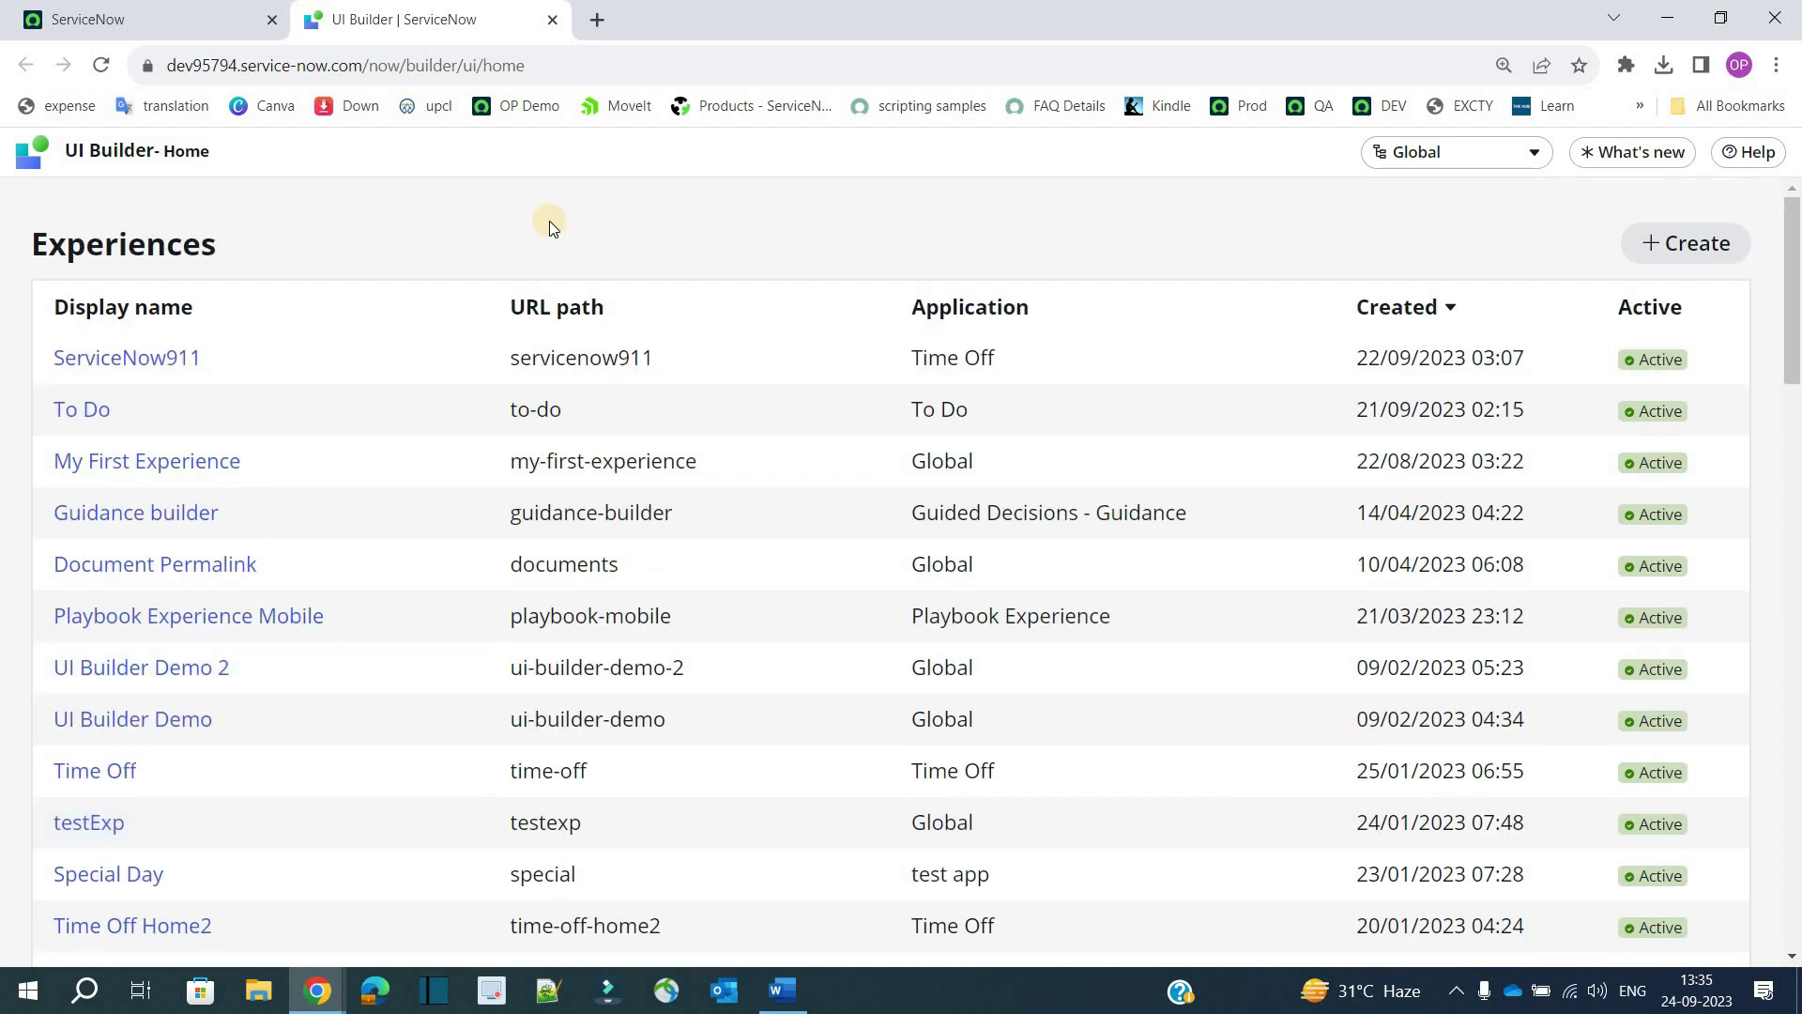
# Start a new experience and review the name, URL path and URL preview fields
pyautogui.click(1692, 246)
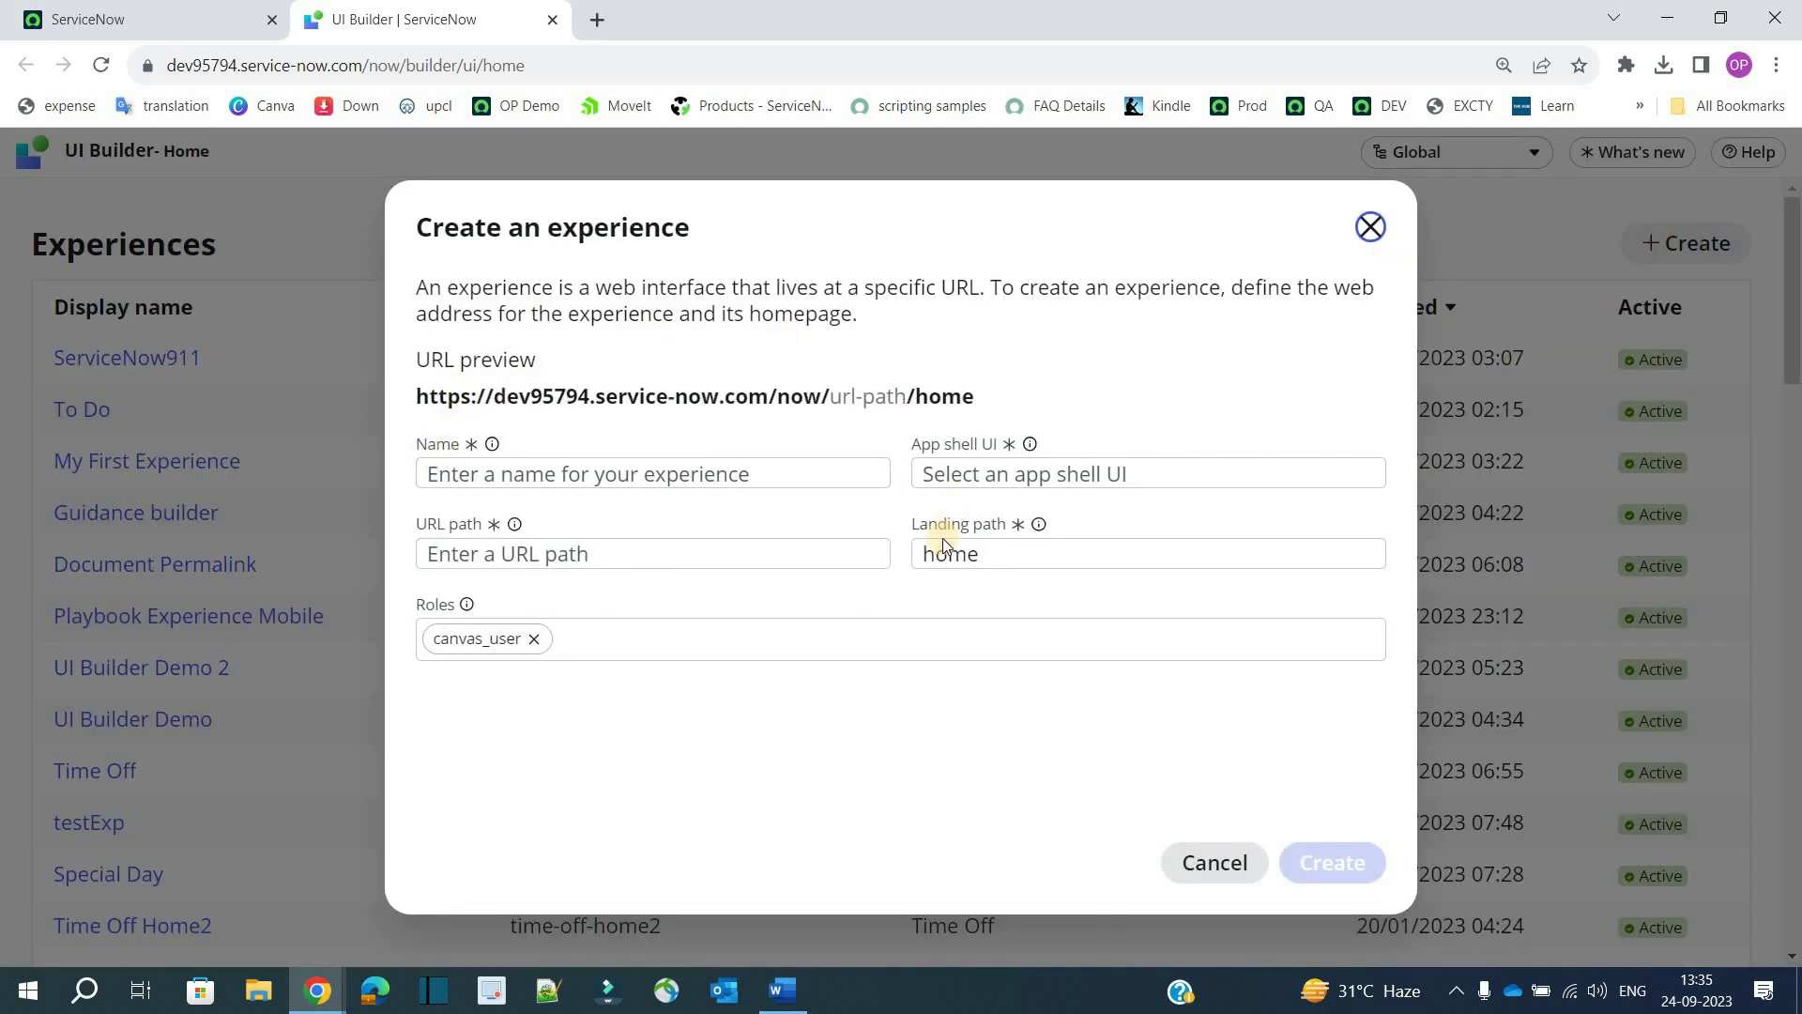
pyautogui.click(541, 472)
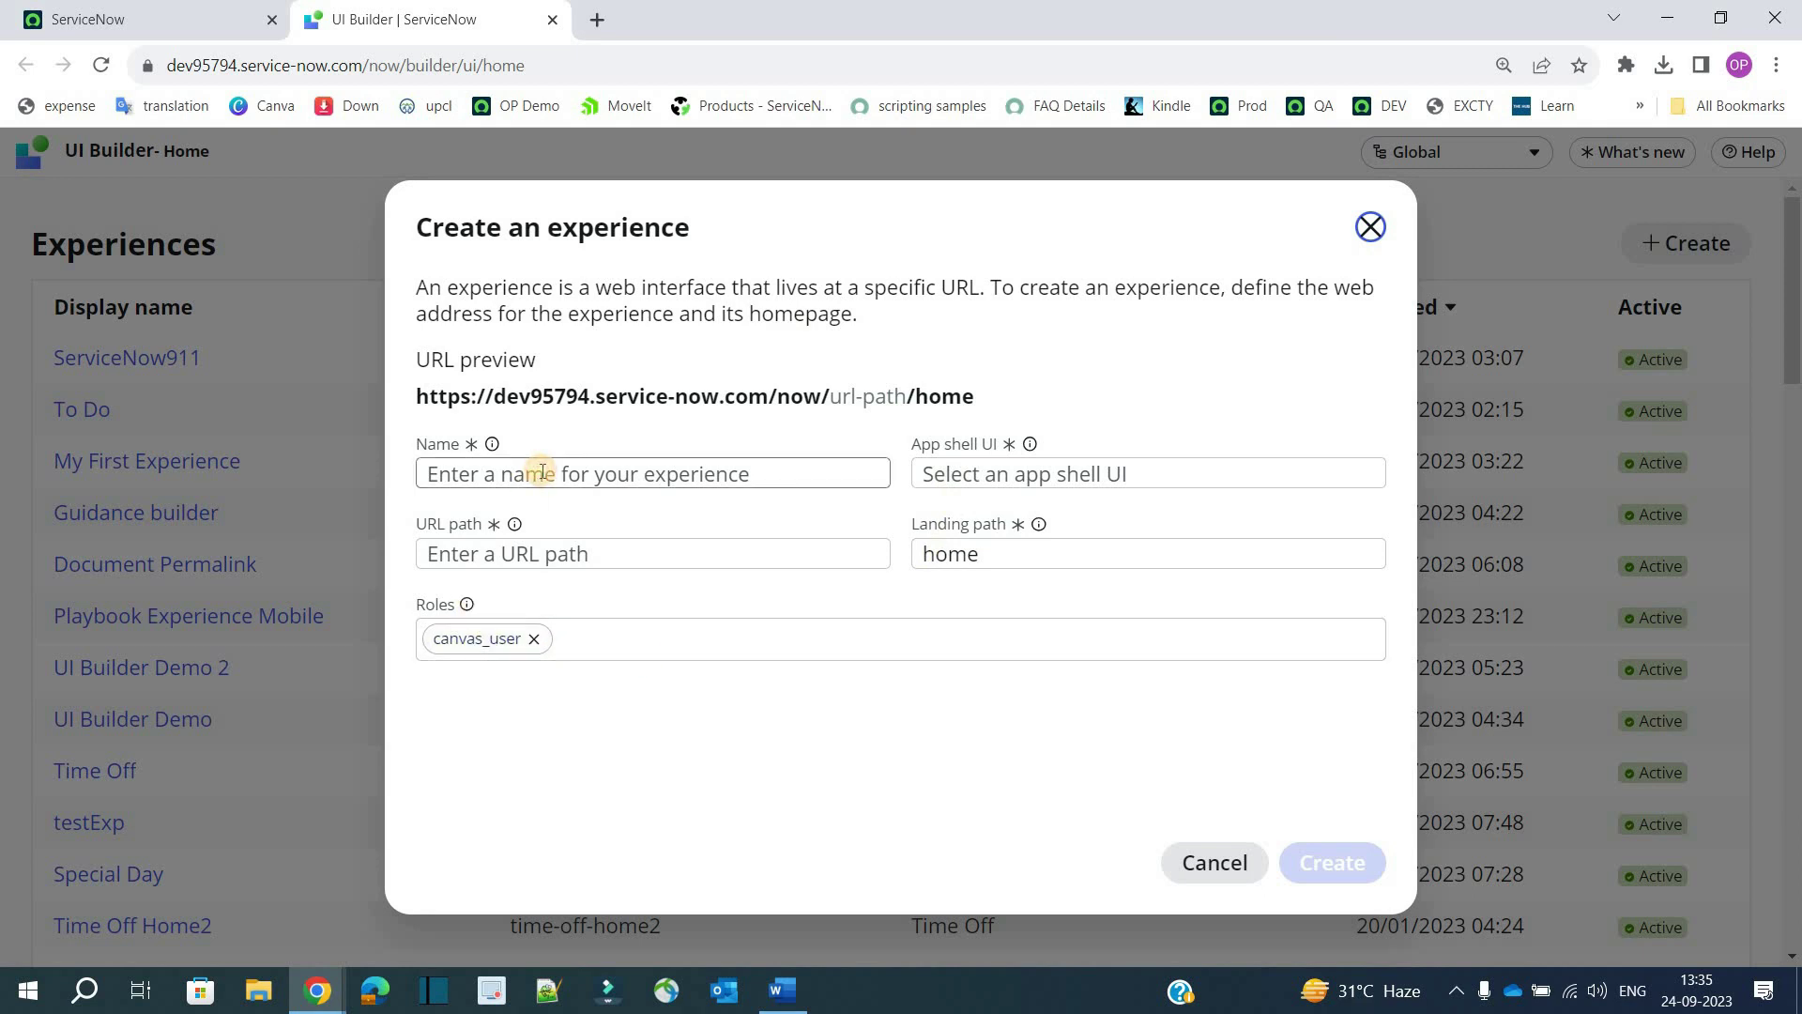
pyautogui.click(496, 562)
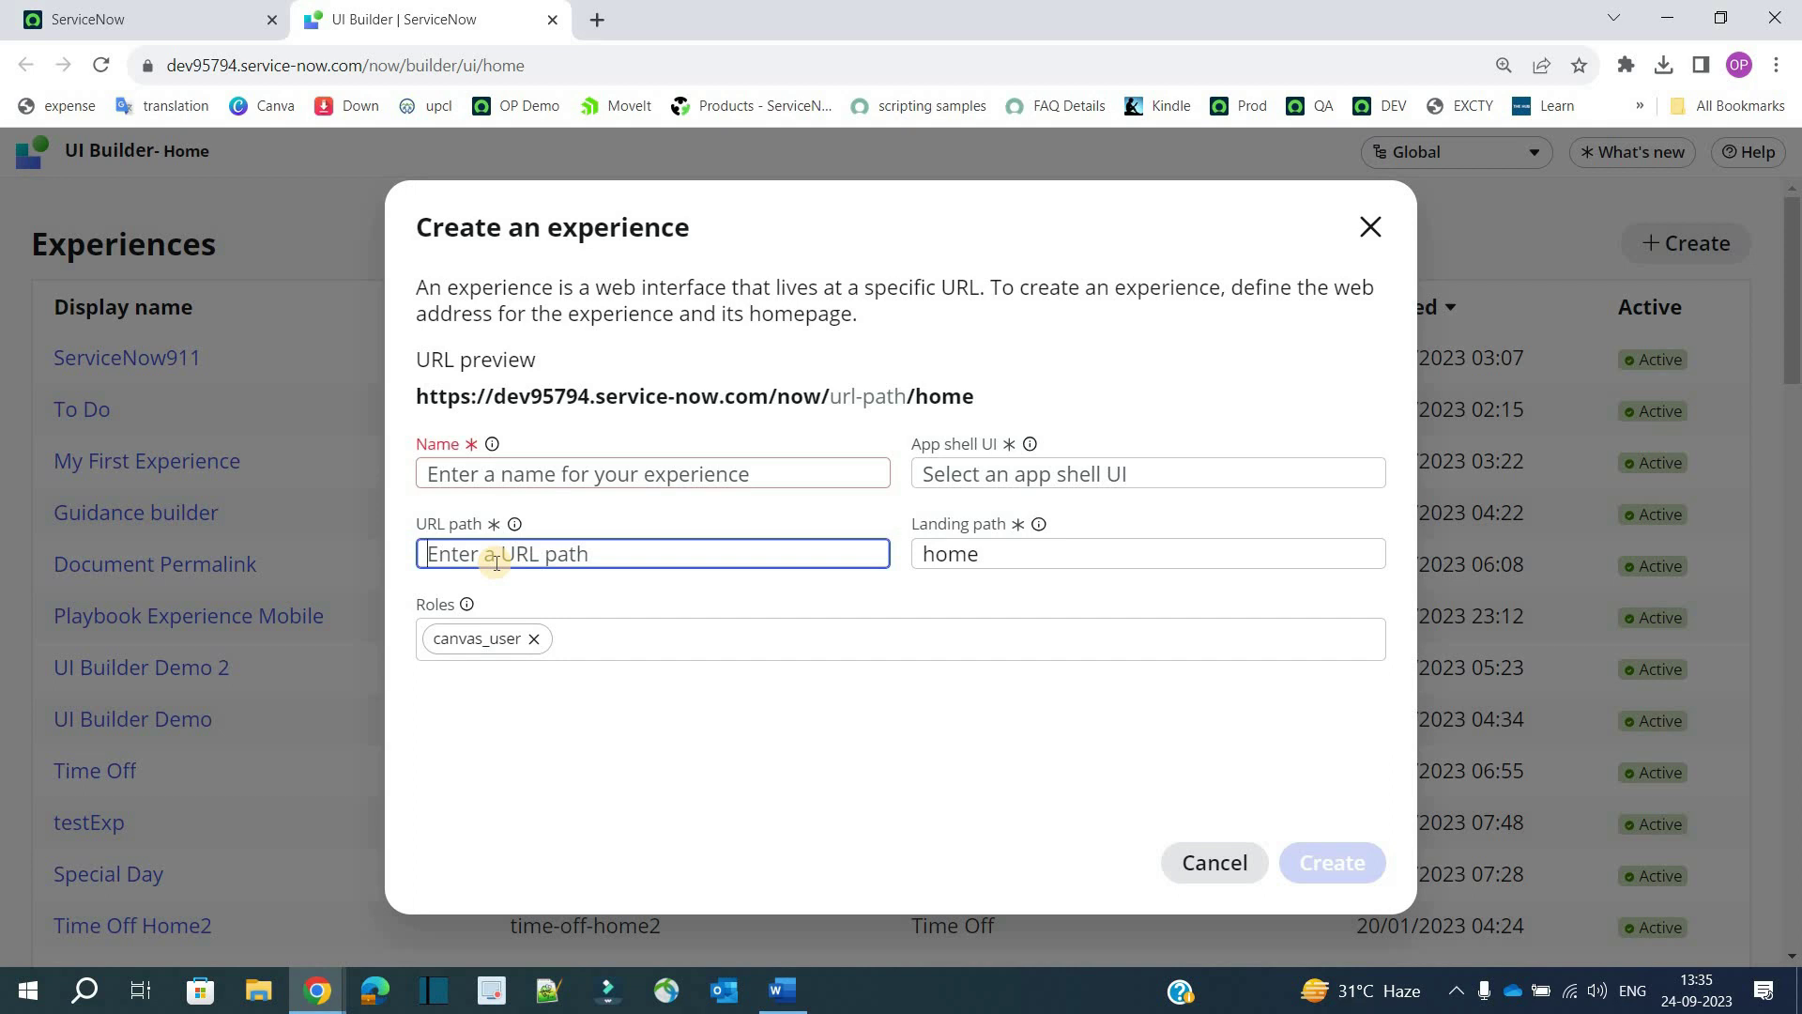
pyautogui.moveTo(829, 396); pyautogui.dragTo(422, 406)
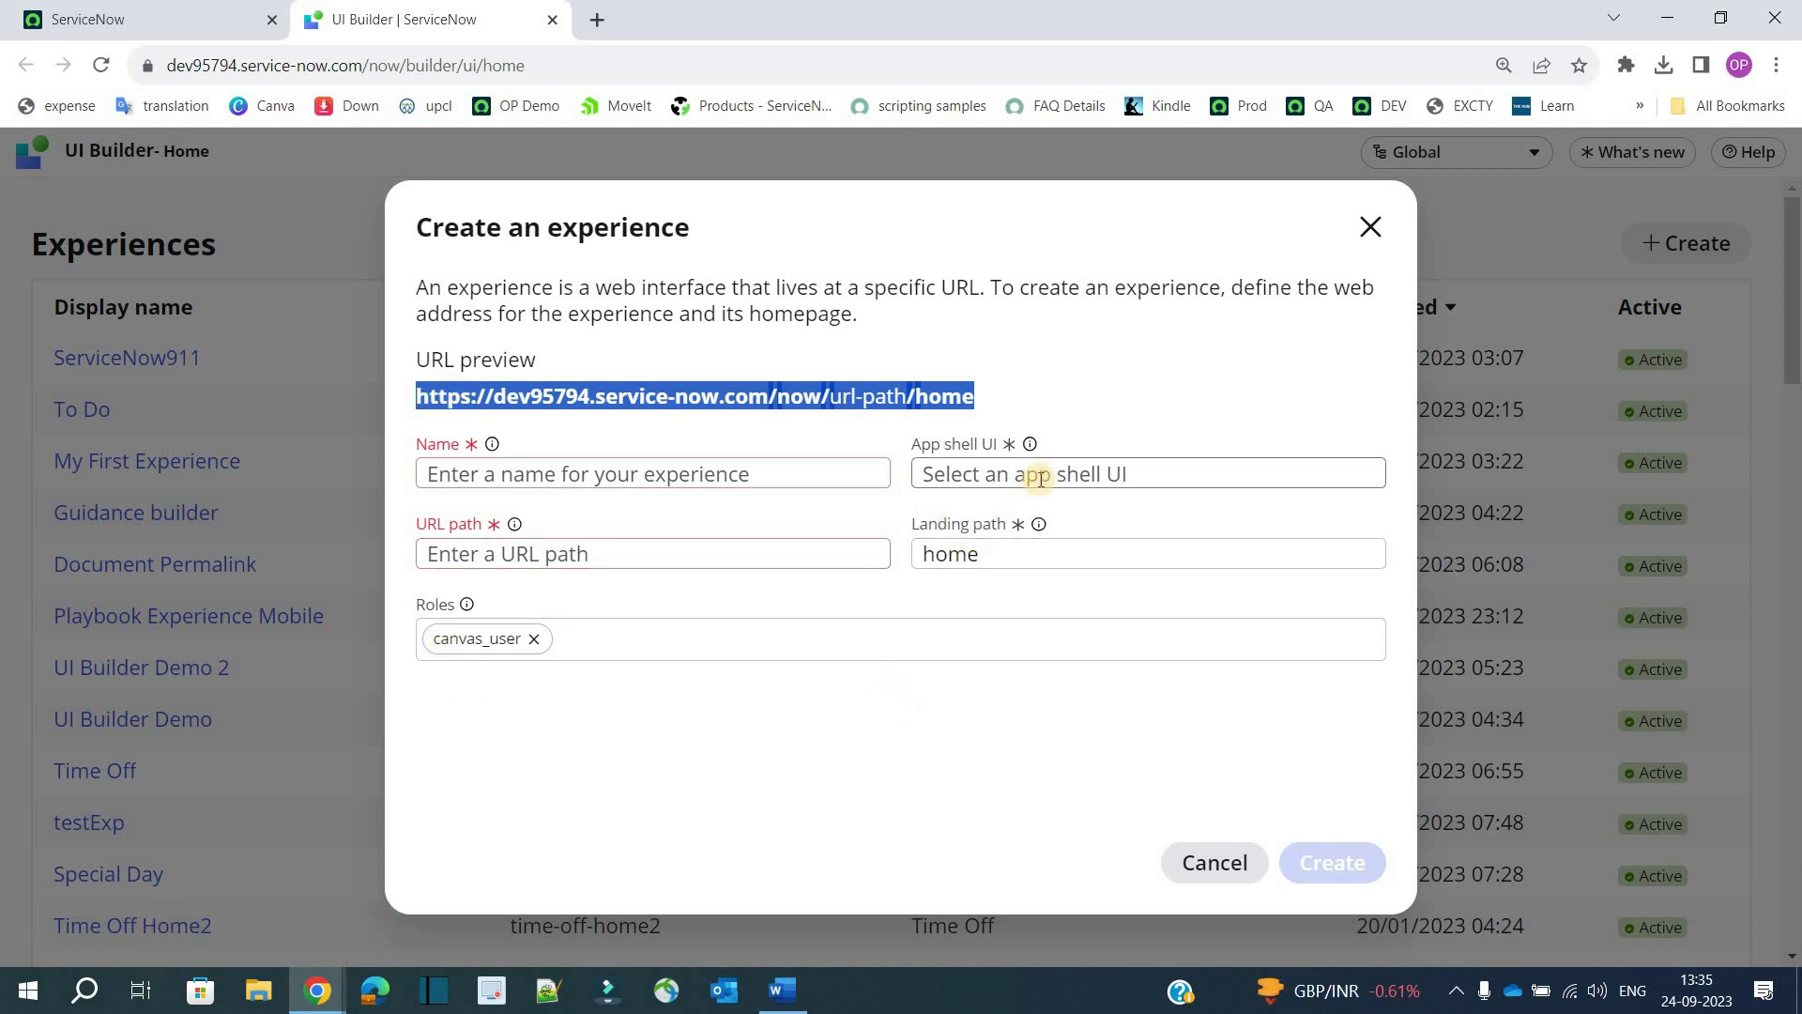
# Read the app shell explanation and show the list of available app shells
pyautogui.click(1031, 445)
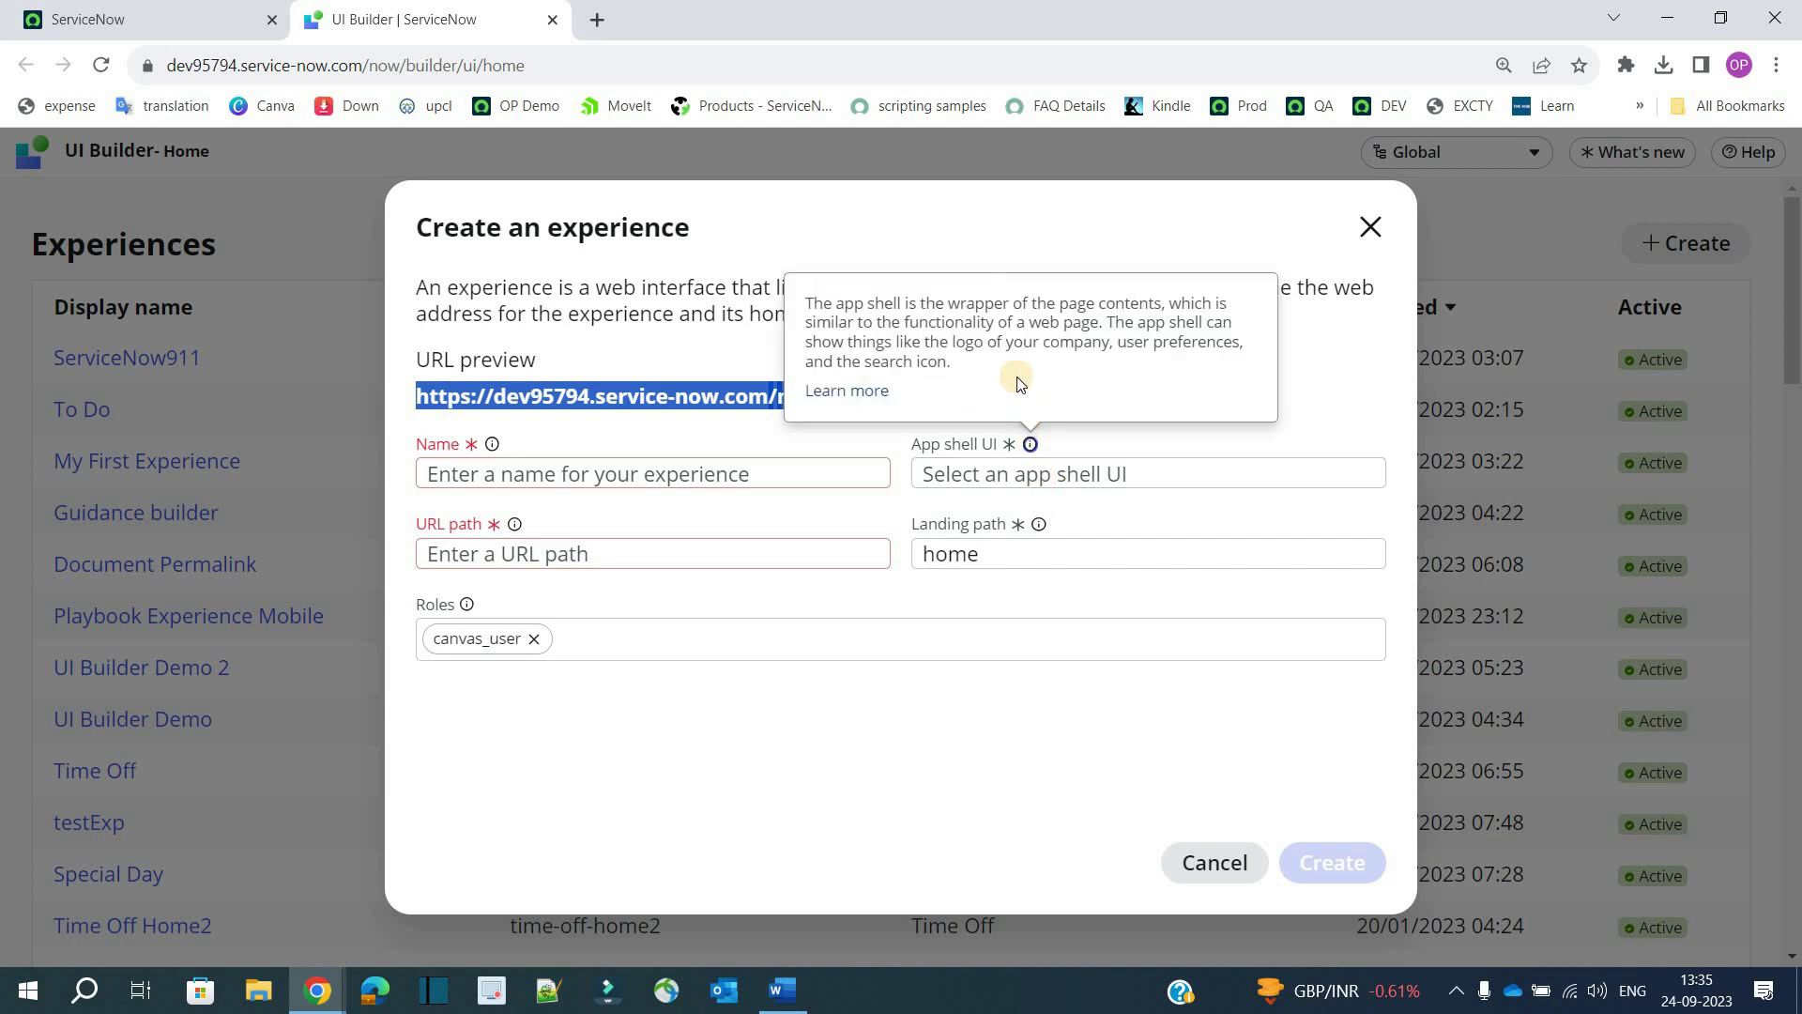
pyautogui.moveTo(805, 303); pyautogui.dragTo(1147, 311)
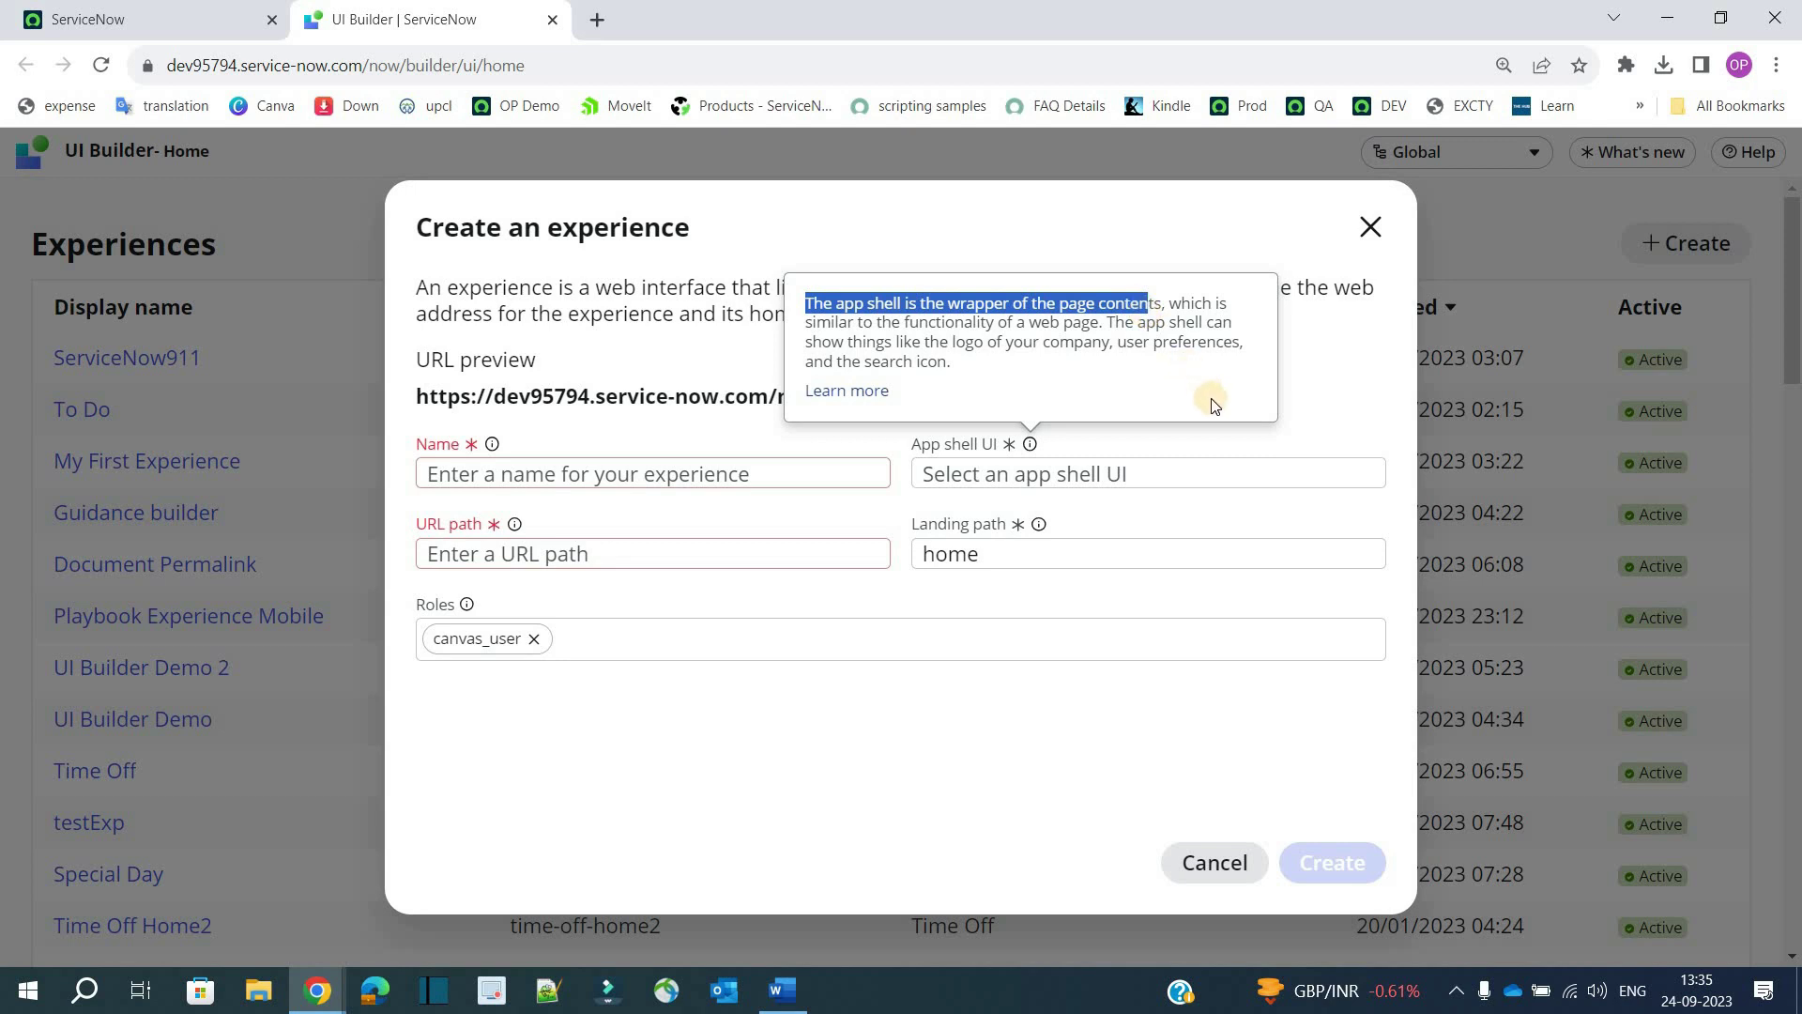
pyautogui.click(1167, 470)
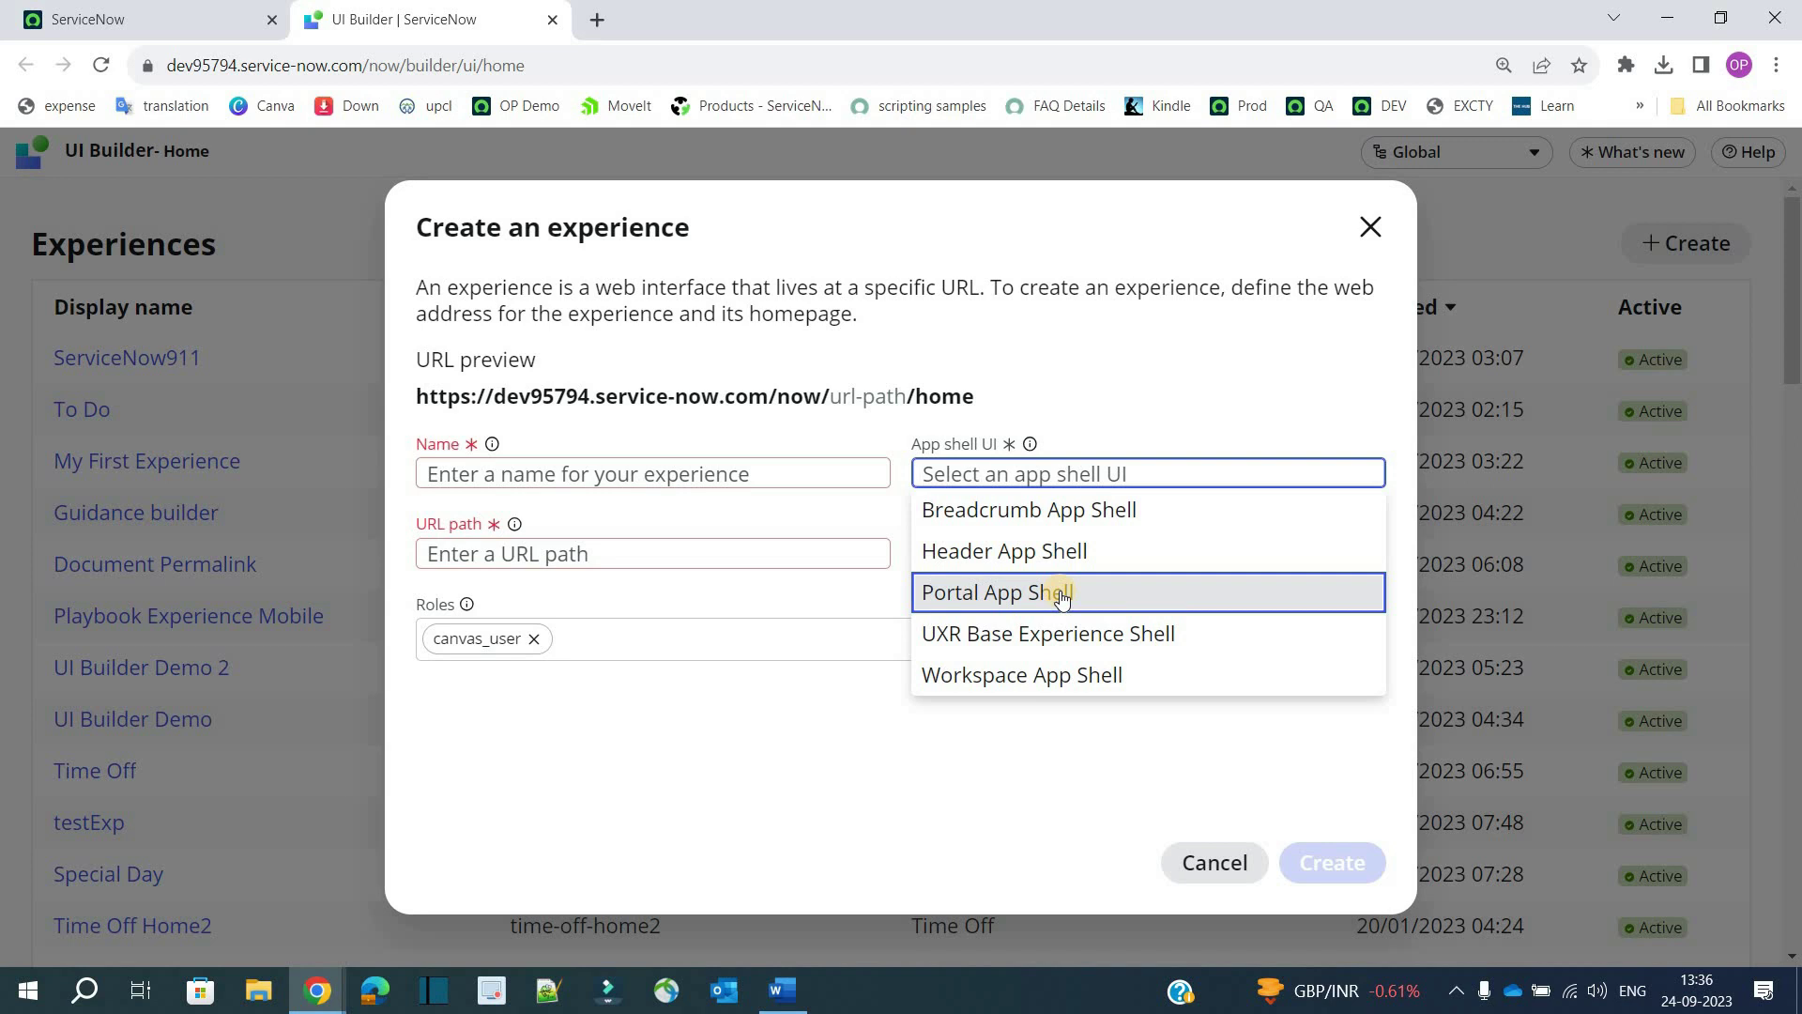
# Close the app shell list without choosing one and read the Landing path explanation
pyautogui.click(1092, 401)
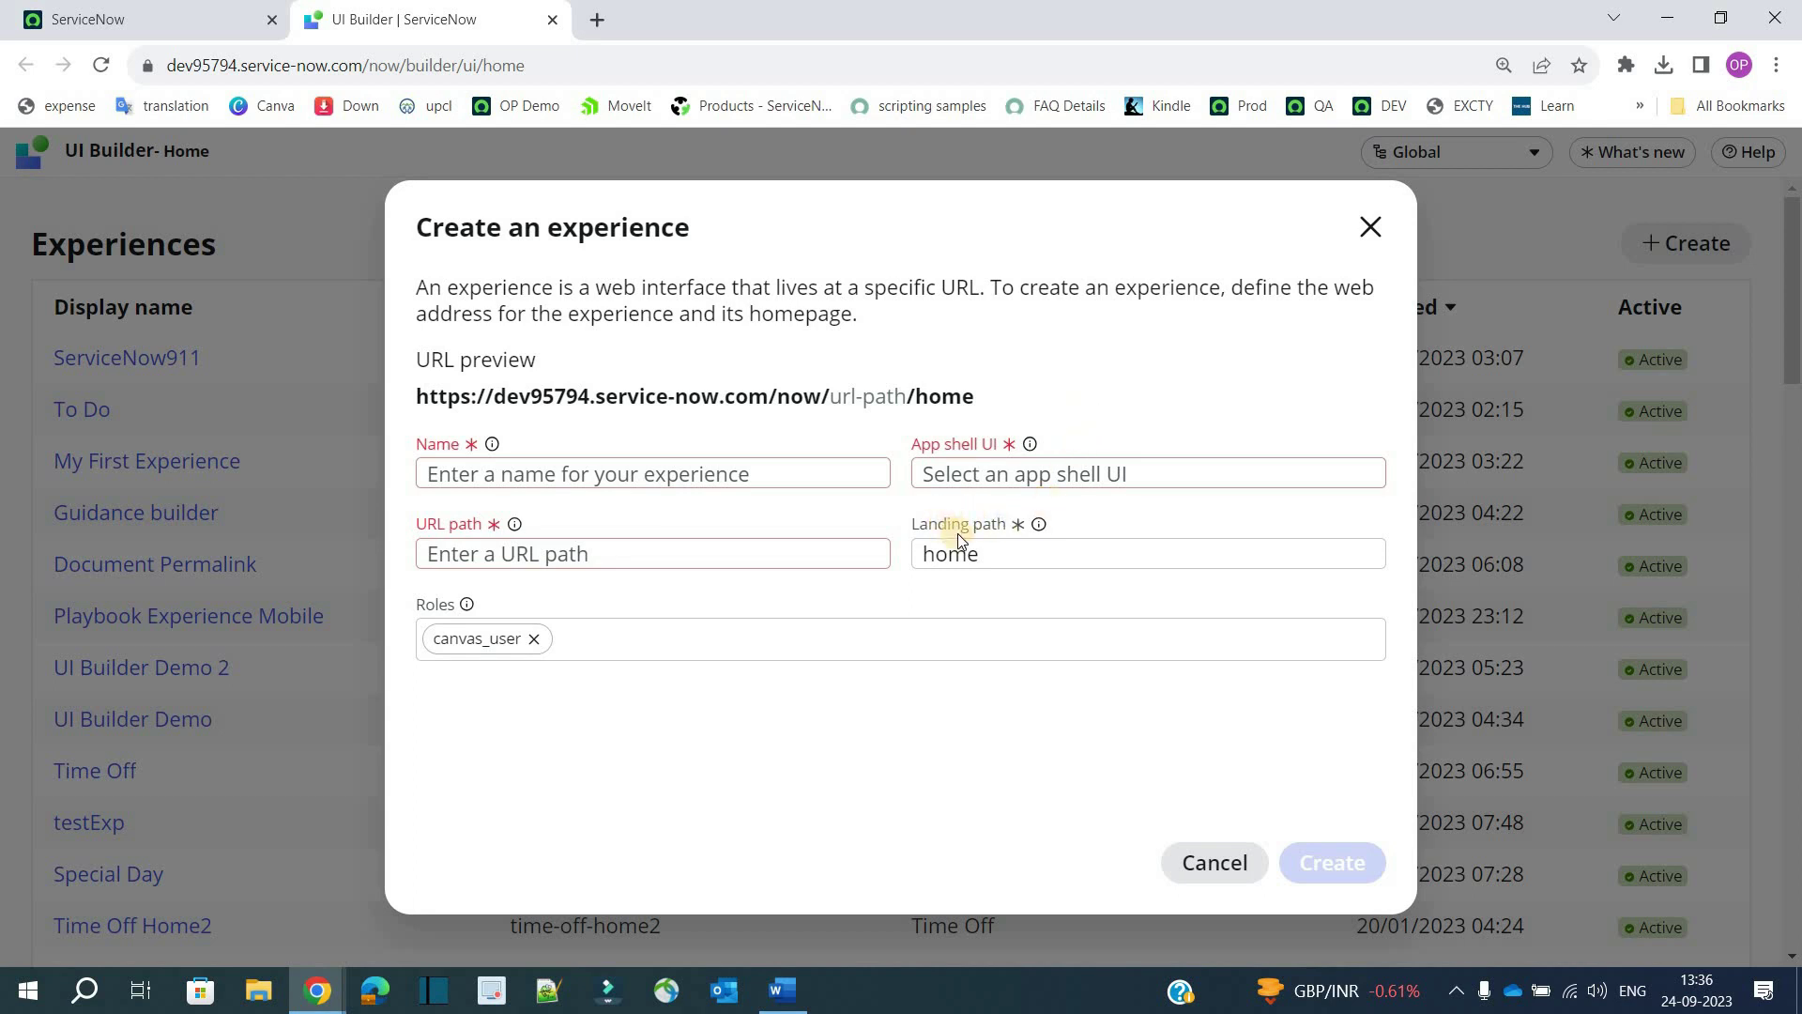
pyautogui.click(1038, 524)
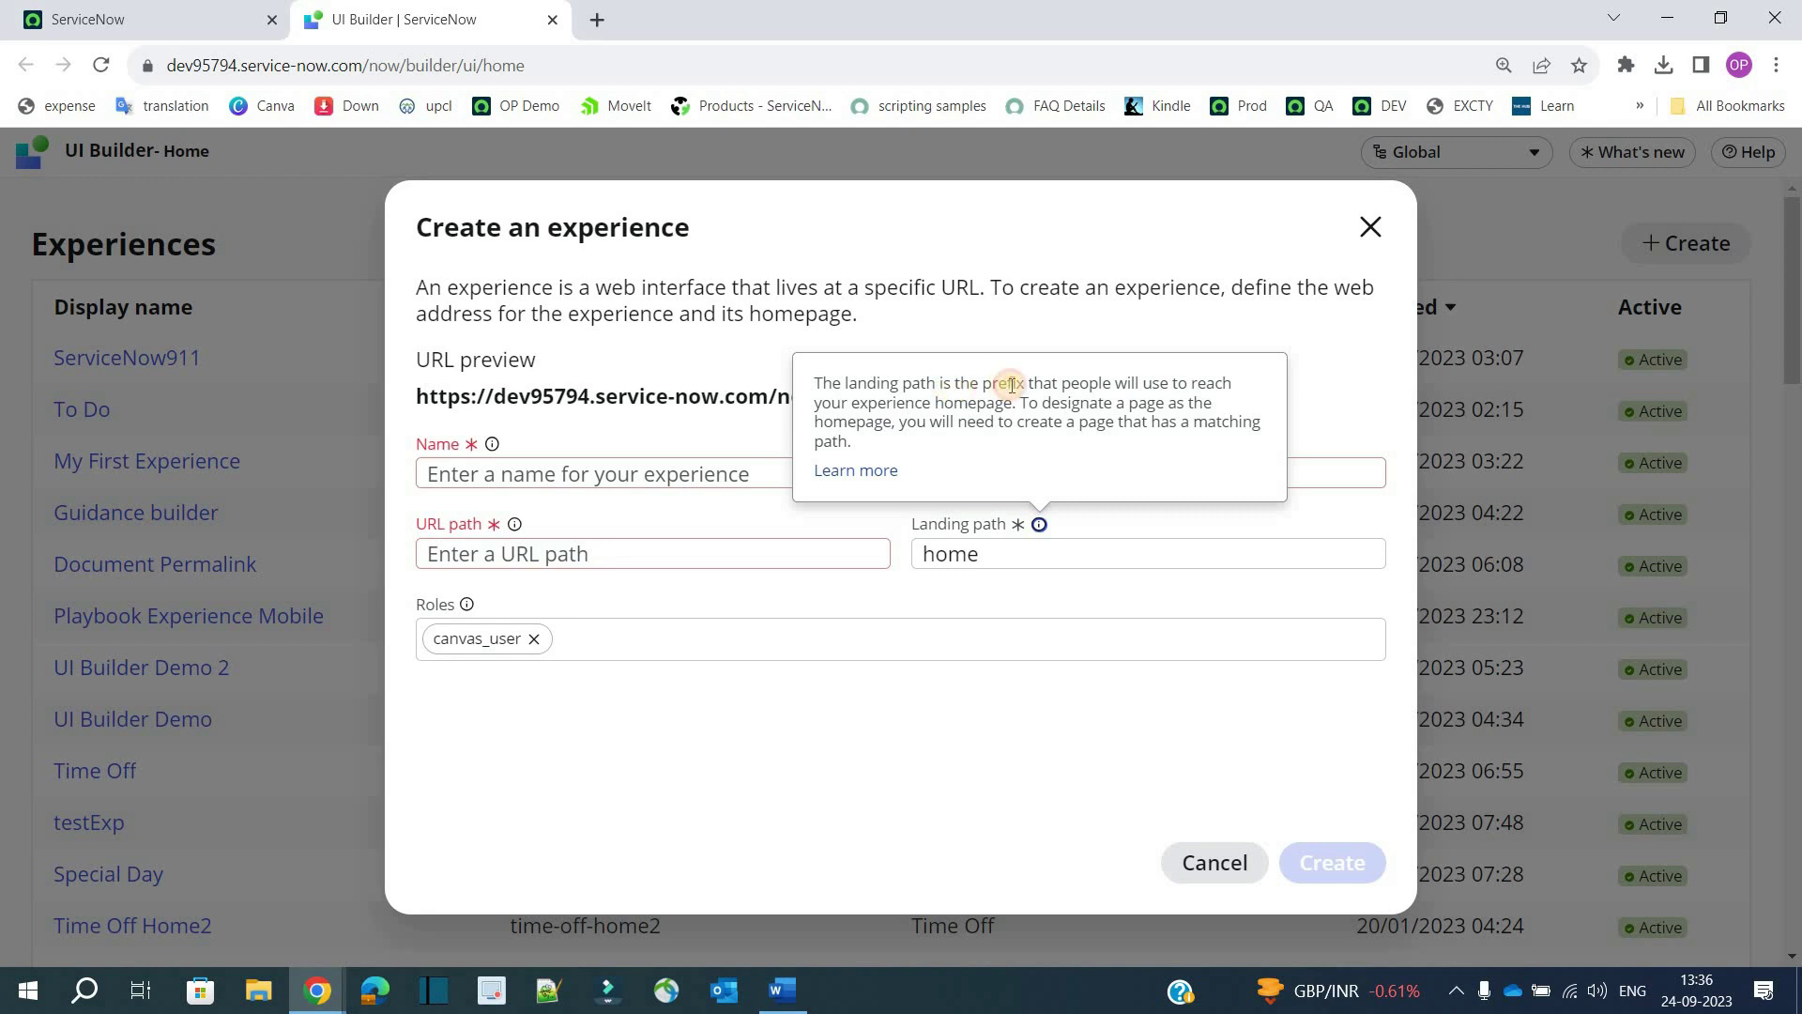
pyautogui.moveTo(953, 383); pyautogui.dragTo(1020, 406)
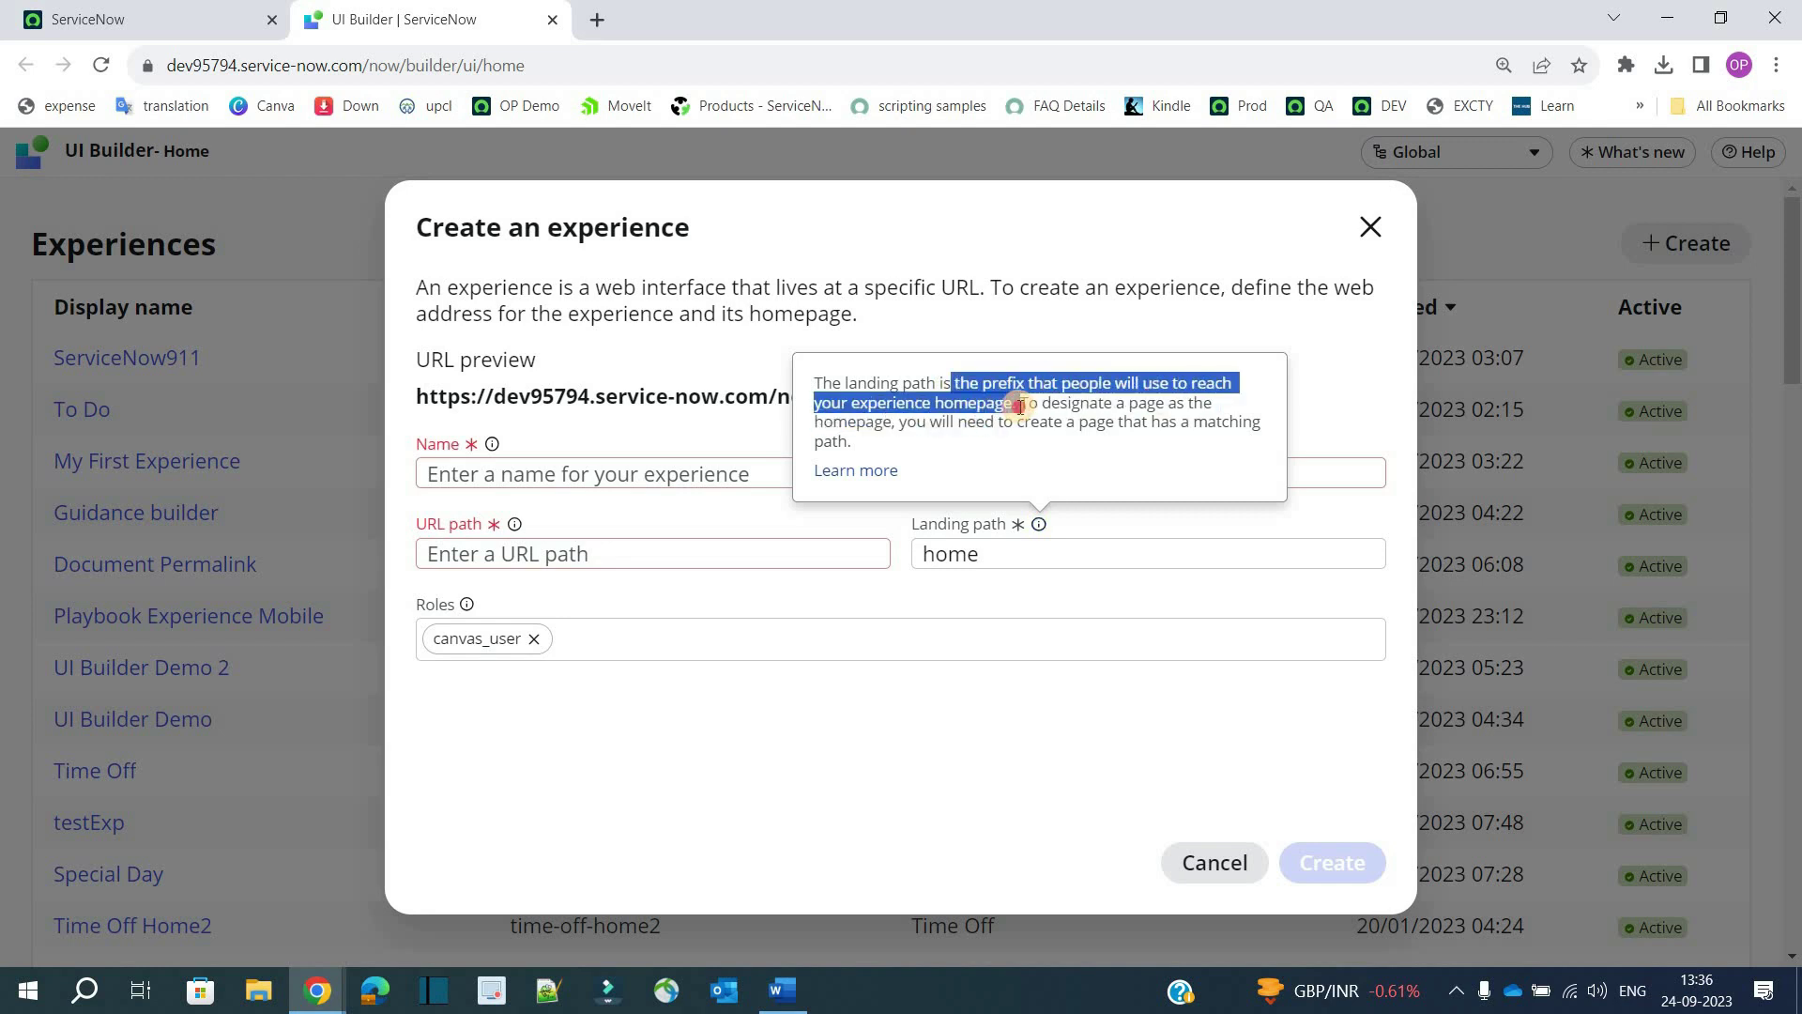
pyautogui.click(1031, 548)
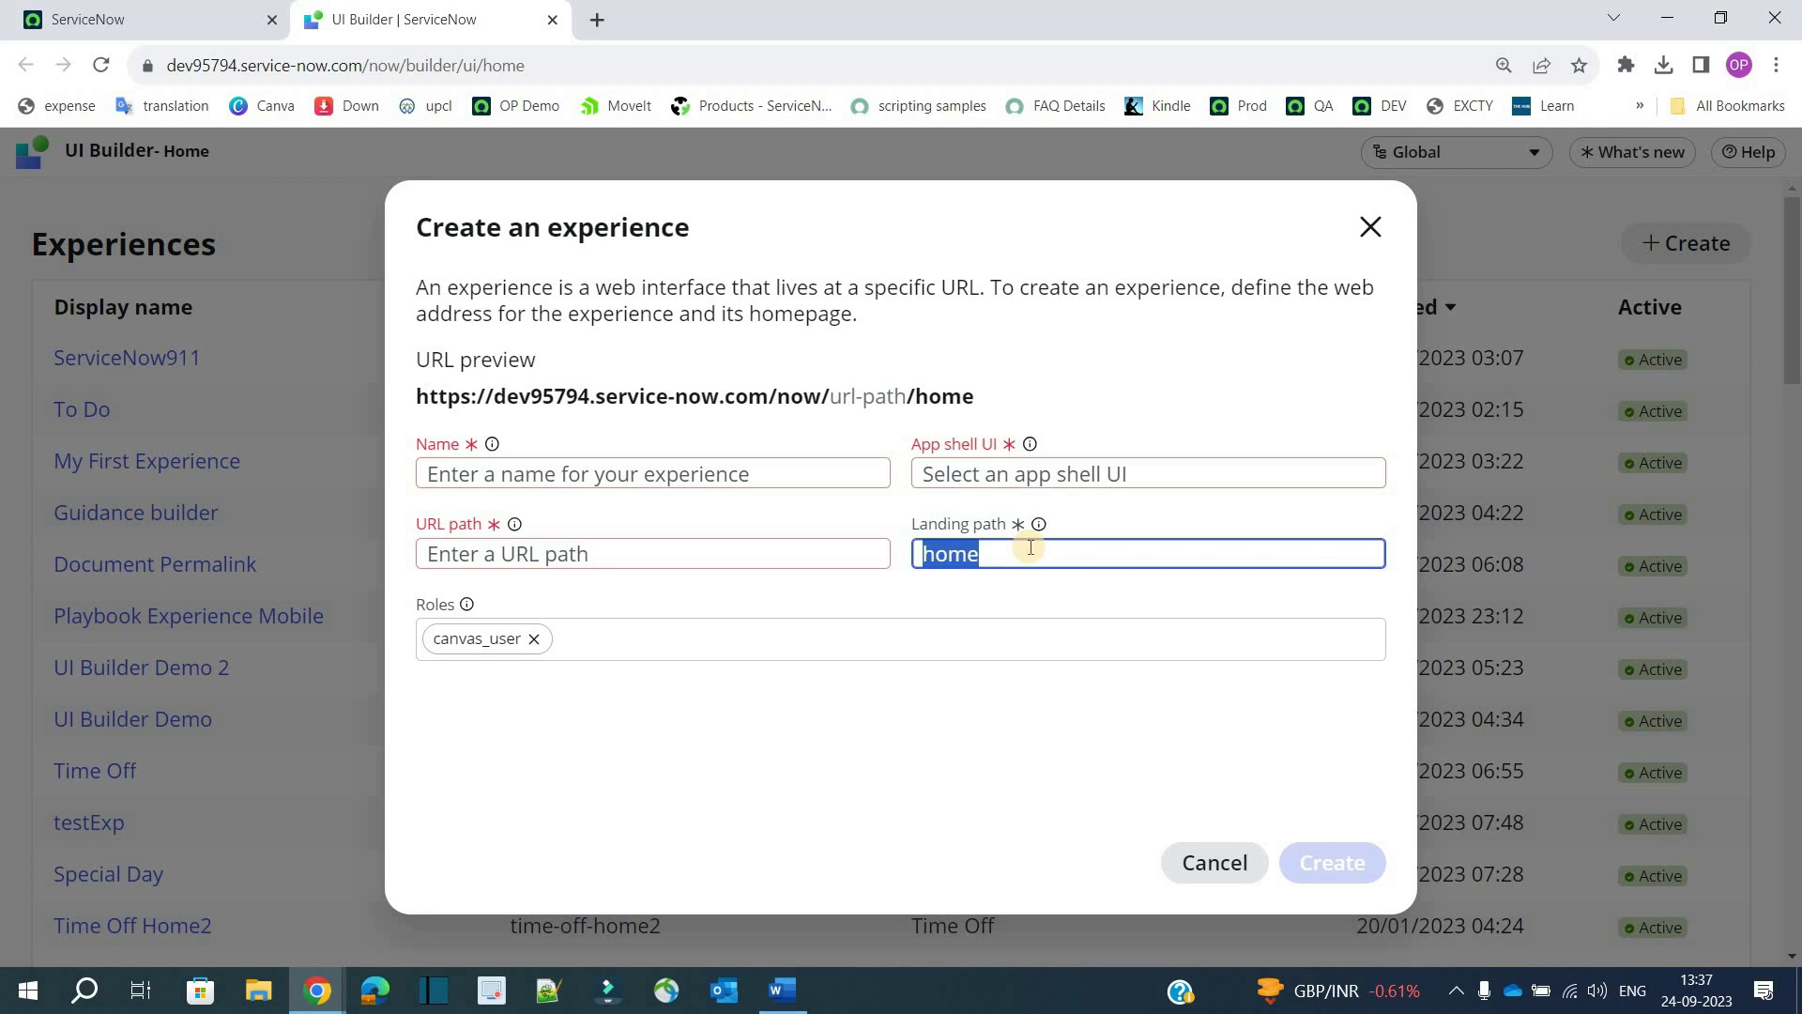
# Point out the Roles field and cancel the new experience
pyautogui.doubleClick(431, 605)
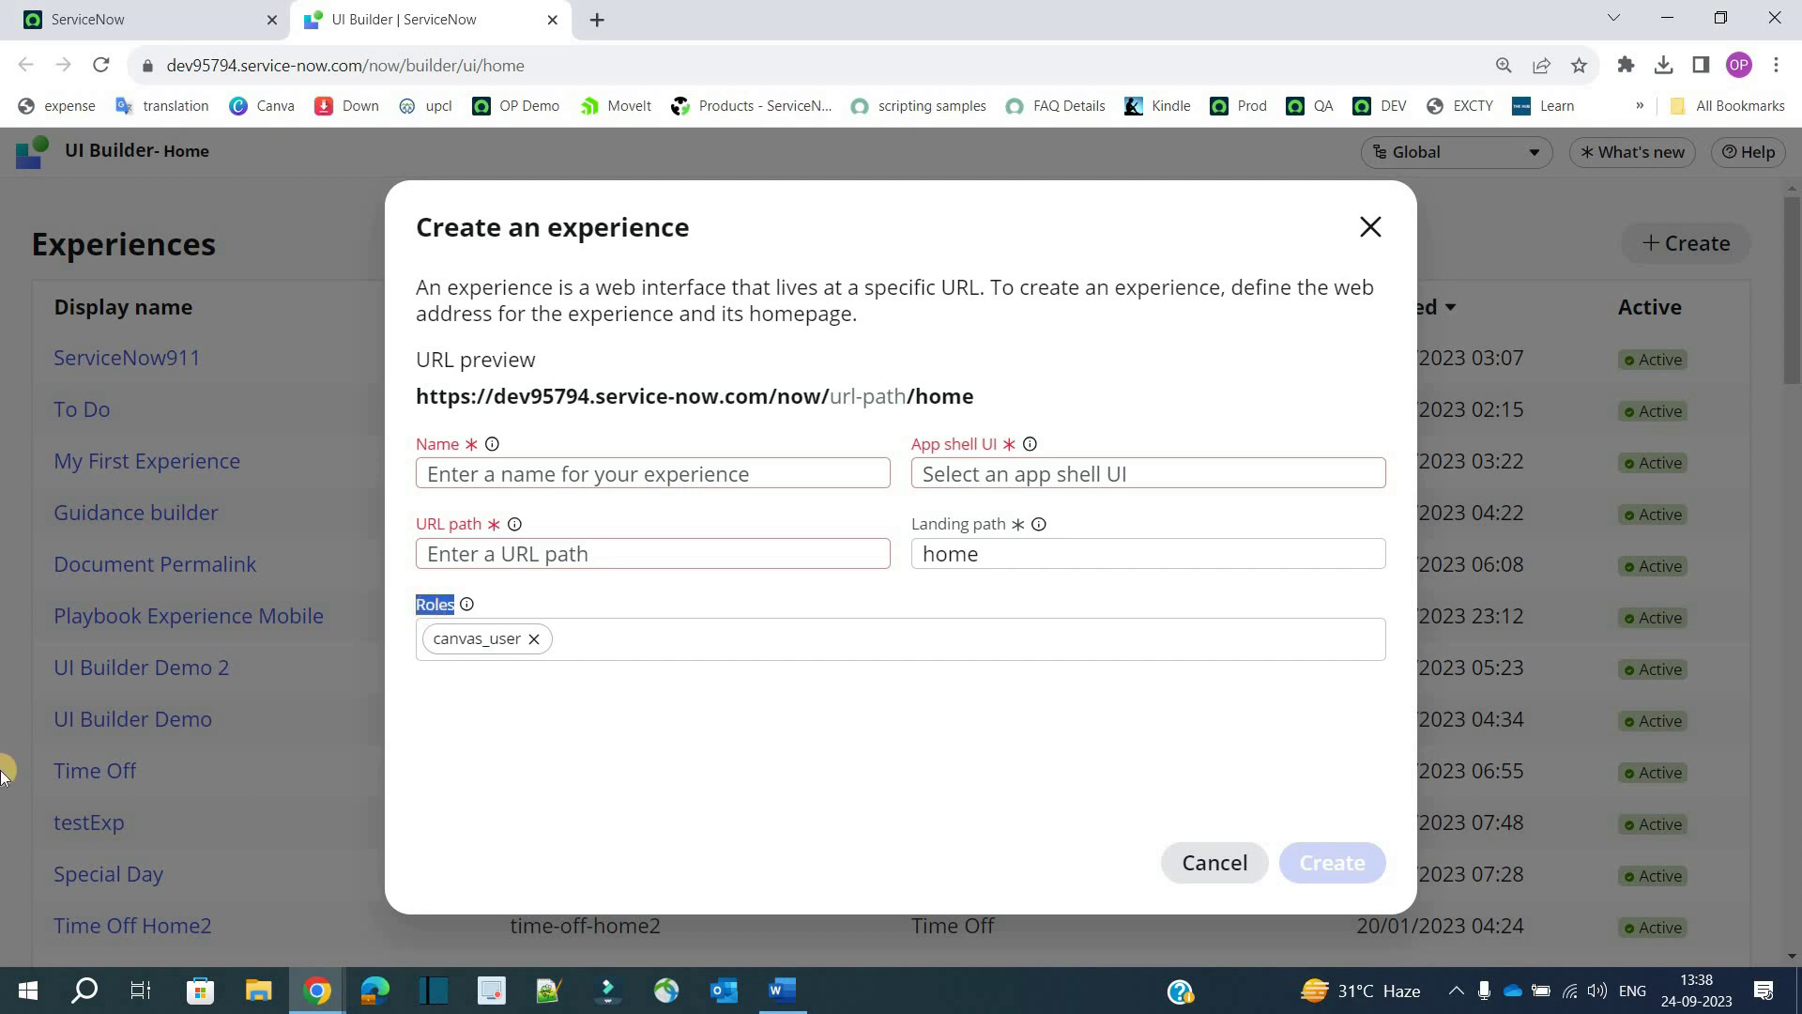
pyautogui.click(1227, 875)
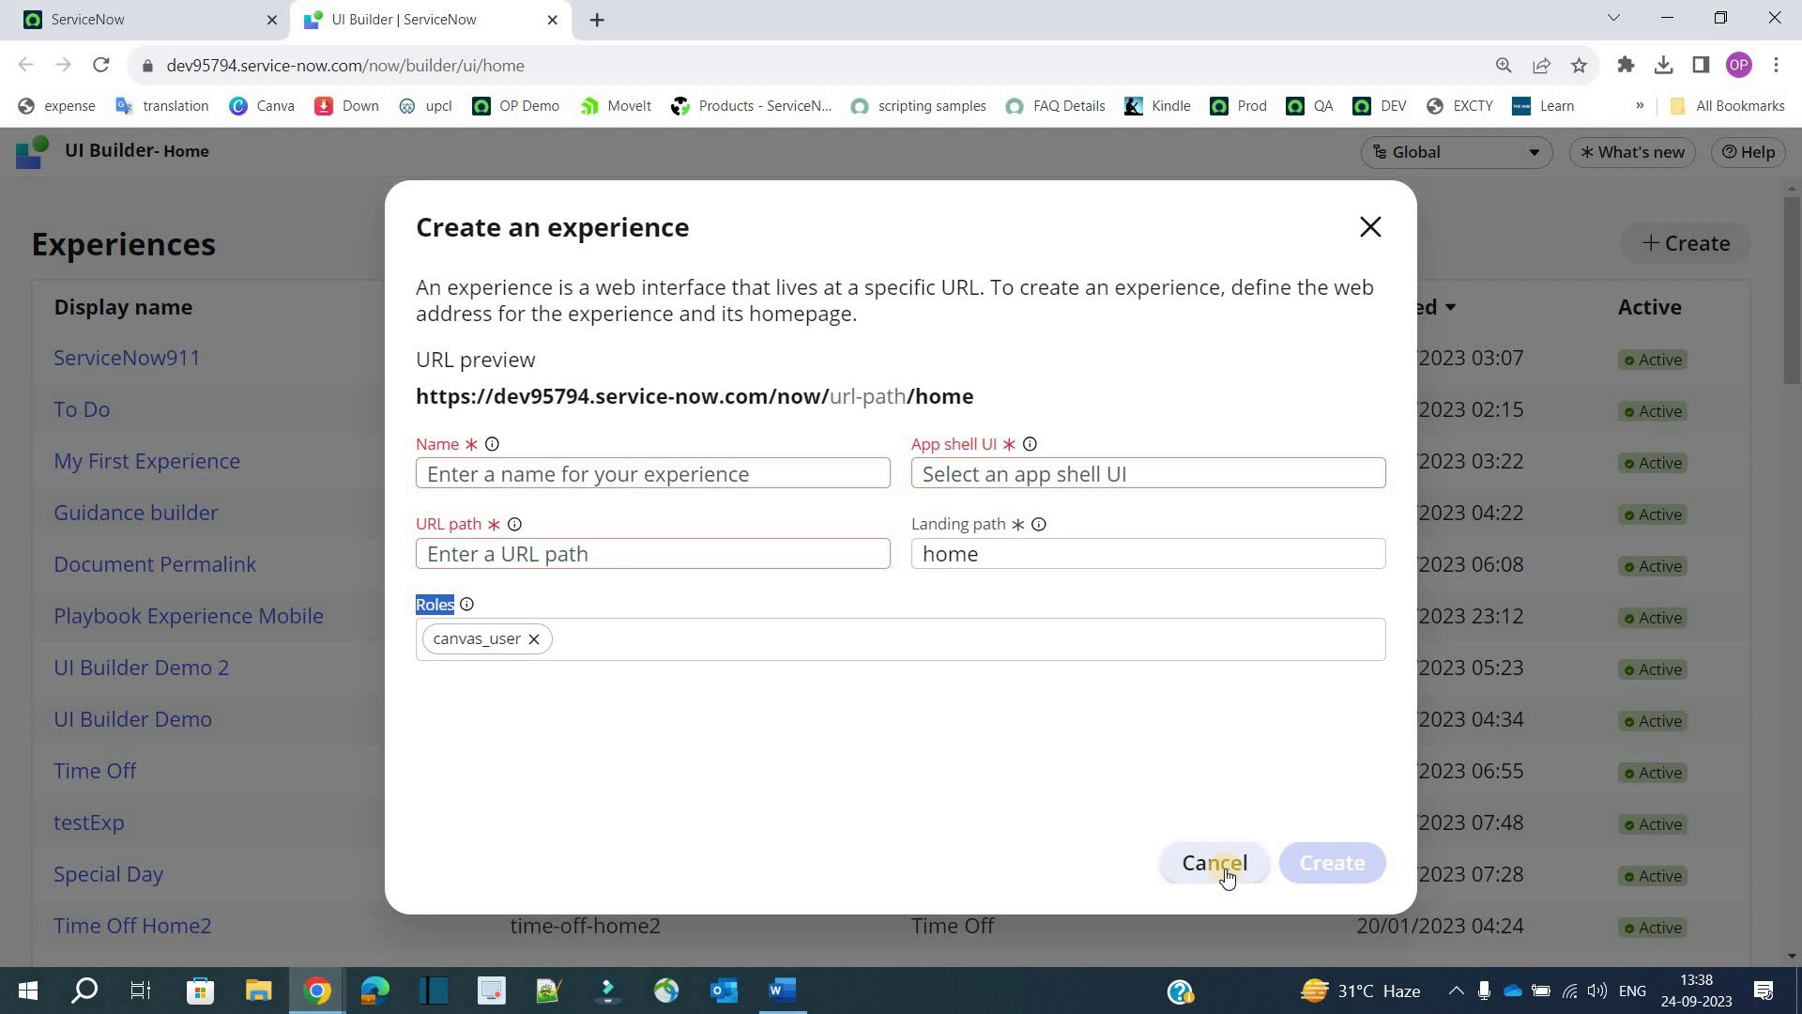
pyautogui.click(1227, 875)
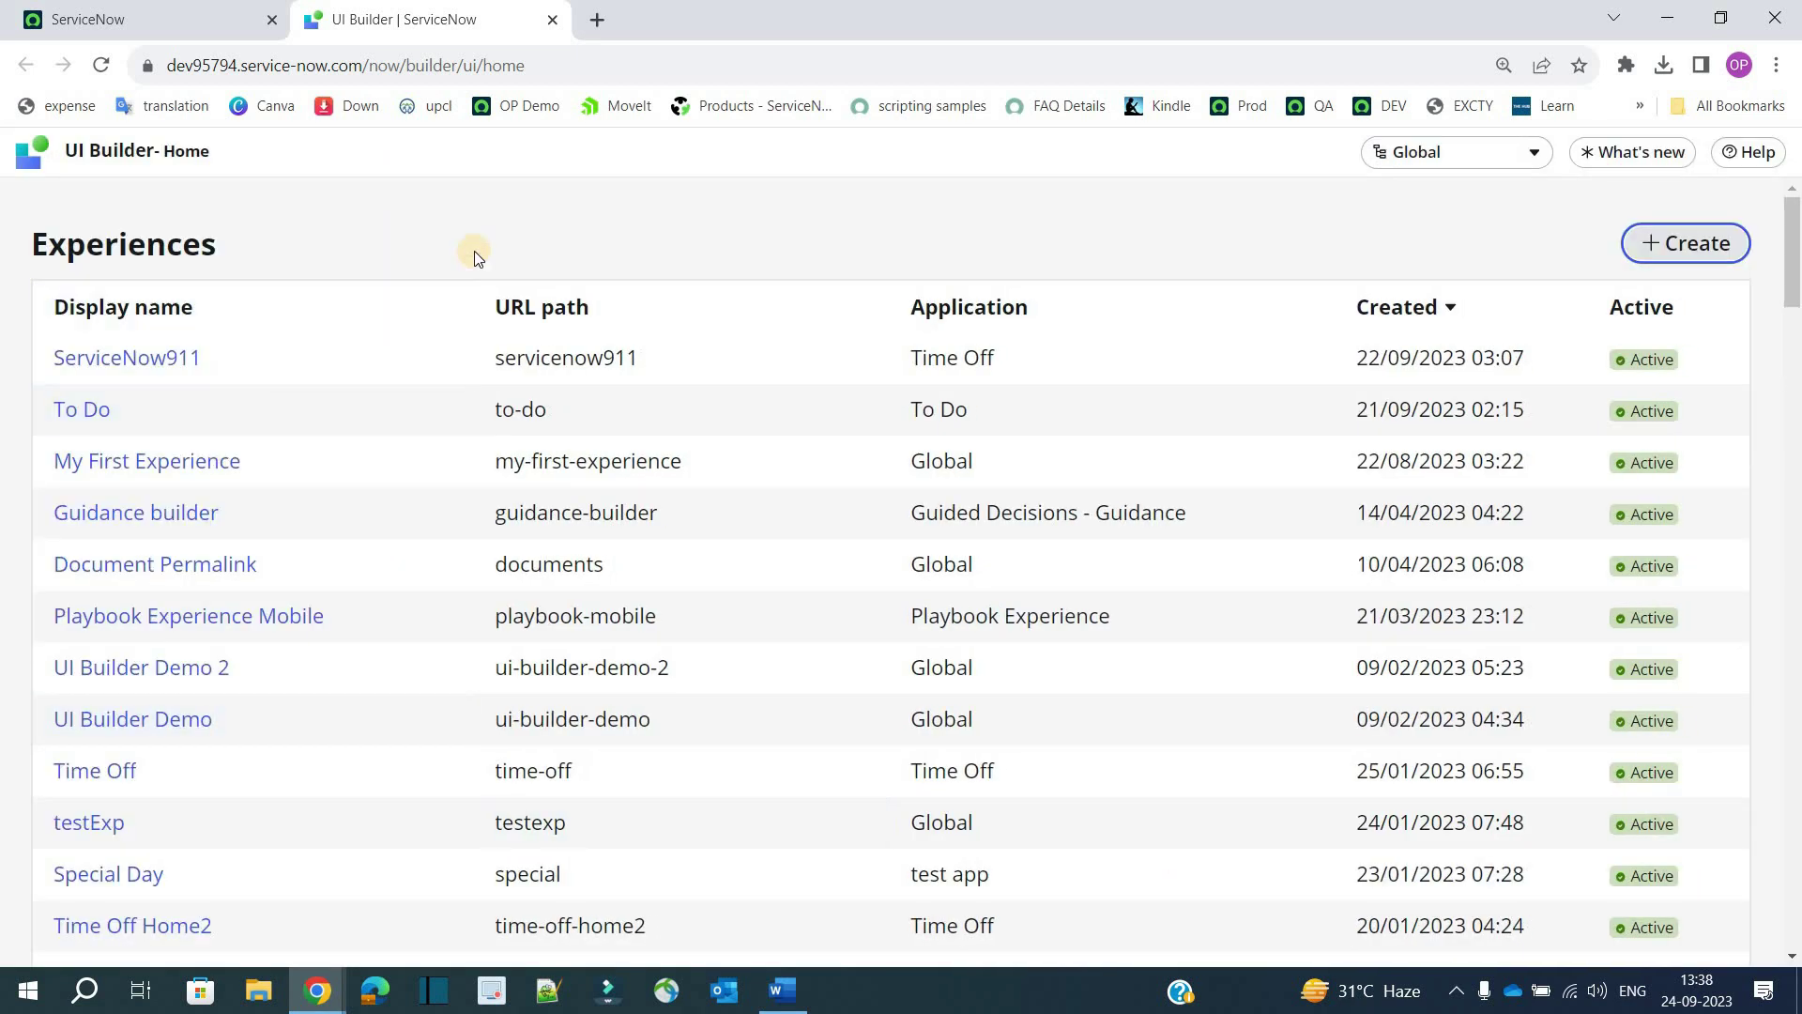
# Open My First Experience and review its URL path, application scope, app shell and page list
pyautogui.click(207, 468)
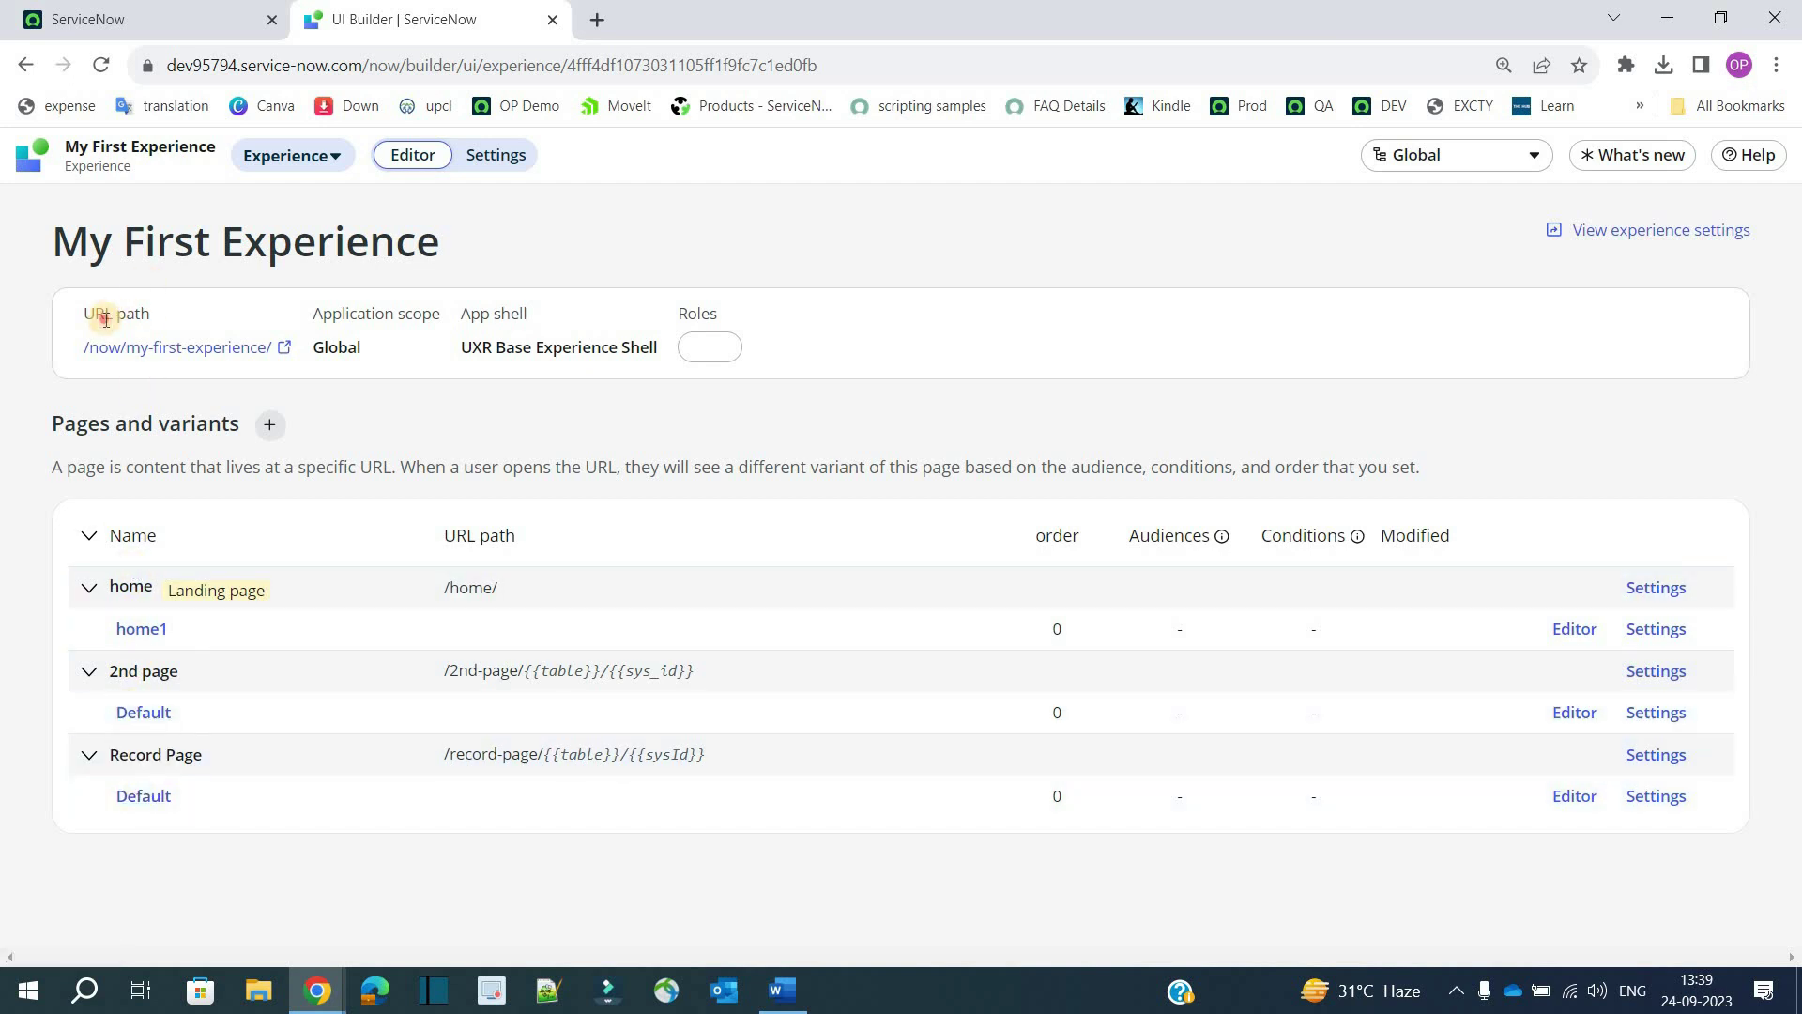
pyautogui.moveTo(85, 317); pyautogui.dragTo(216, 319)
pyautogui.tripleClick(330, 312)
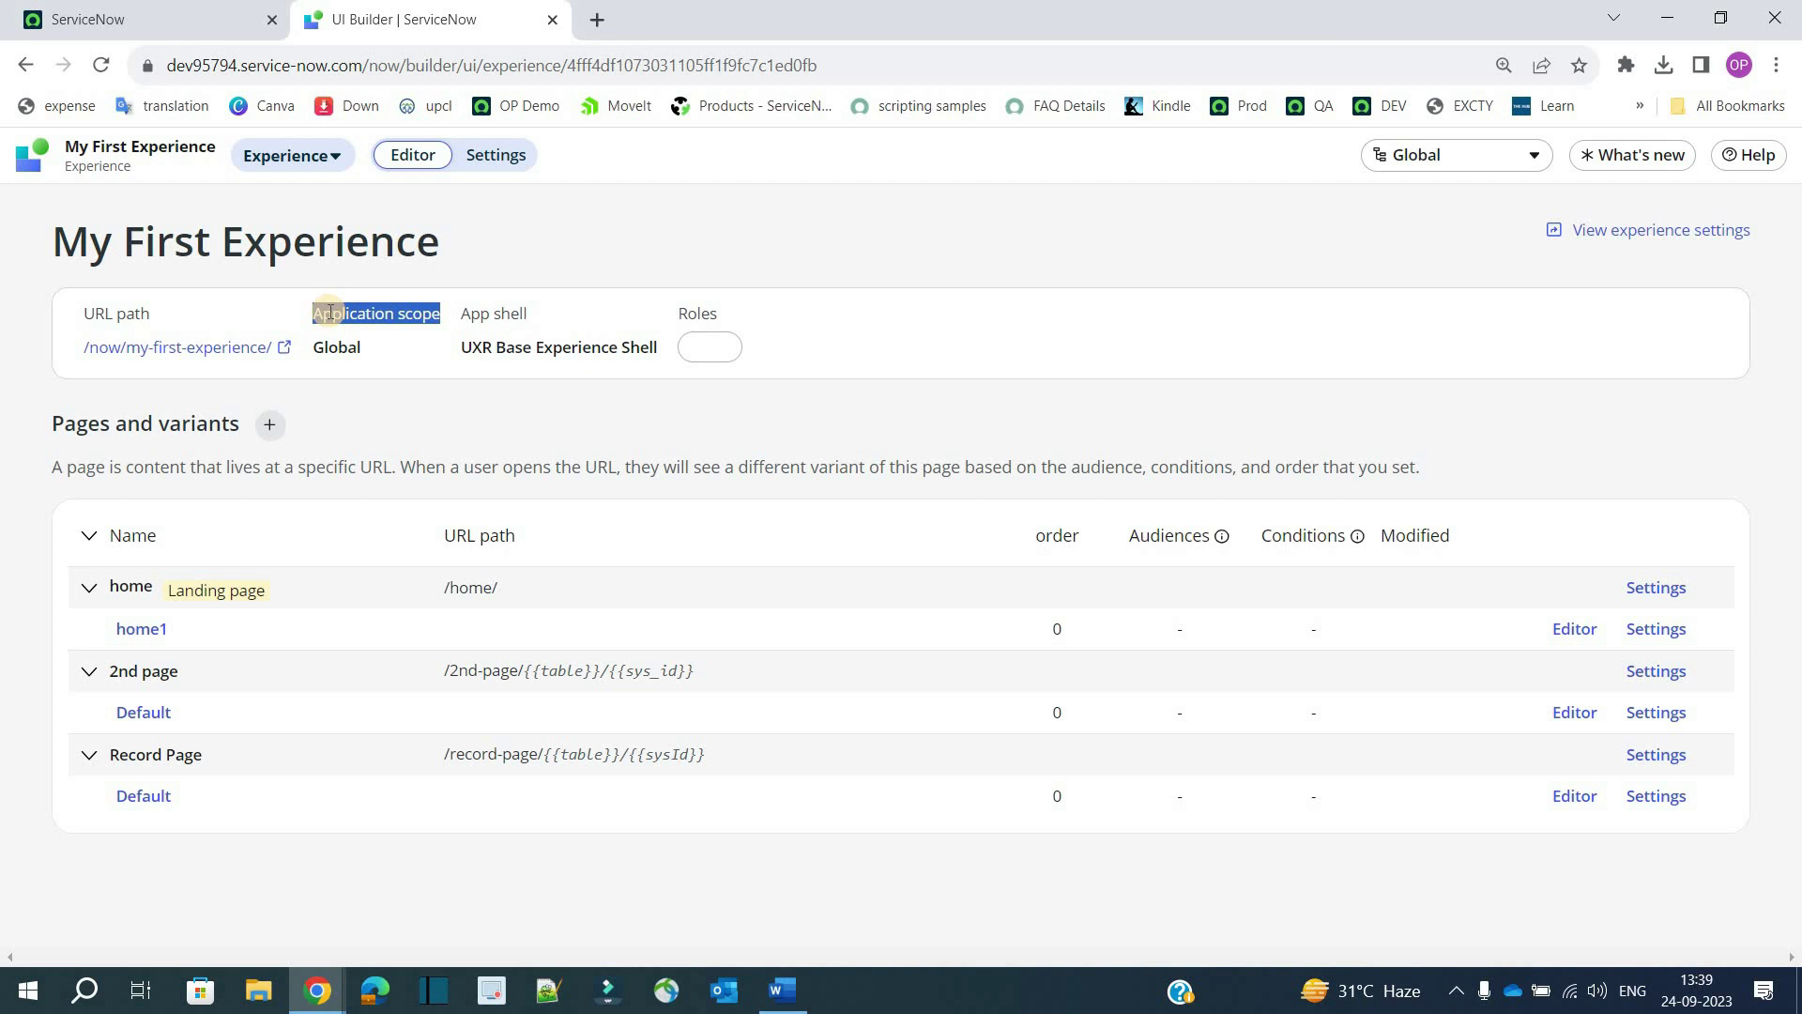
pyautogui.doubleClick(502, 313)
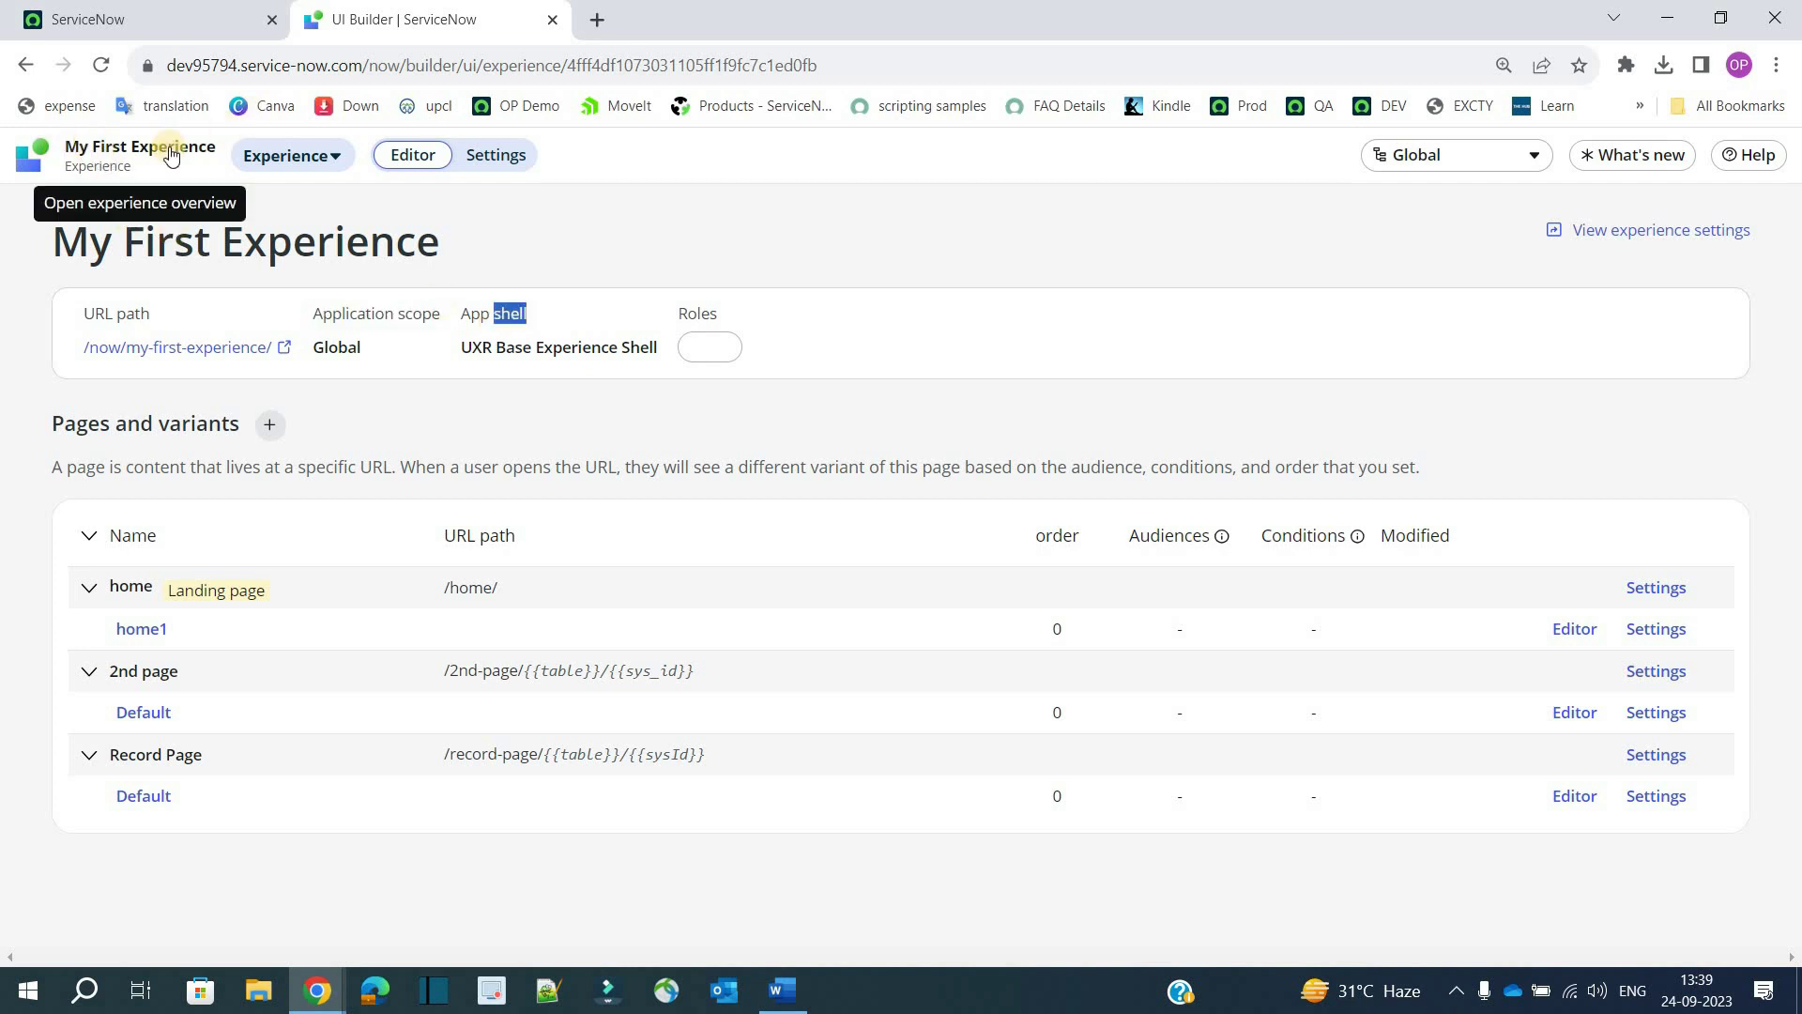
pyautogui.click(314, 162)
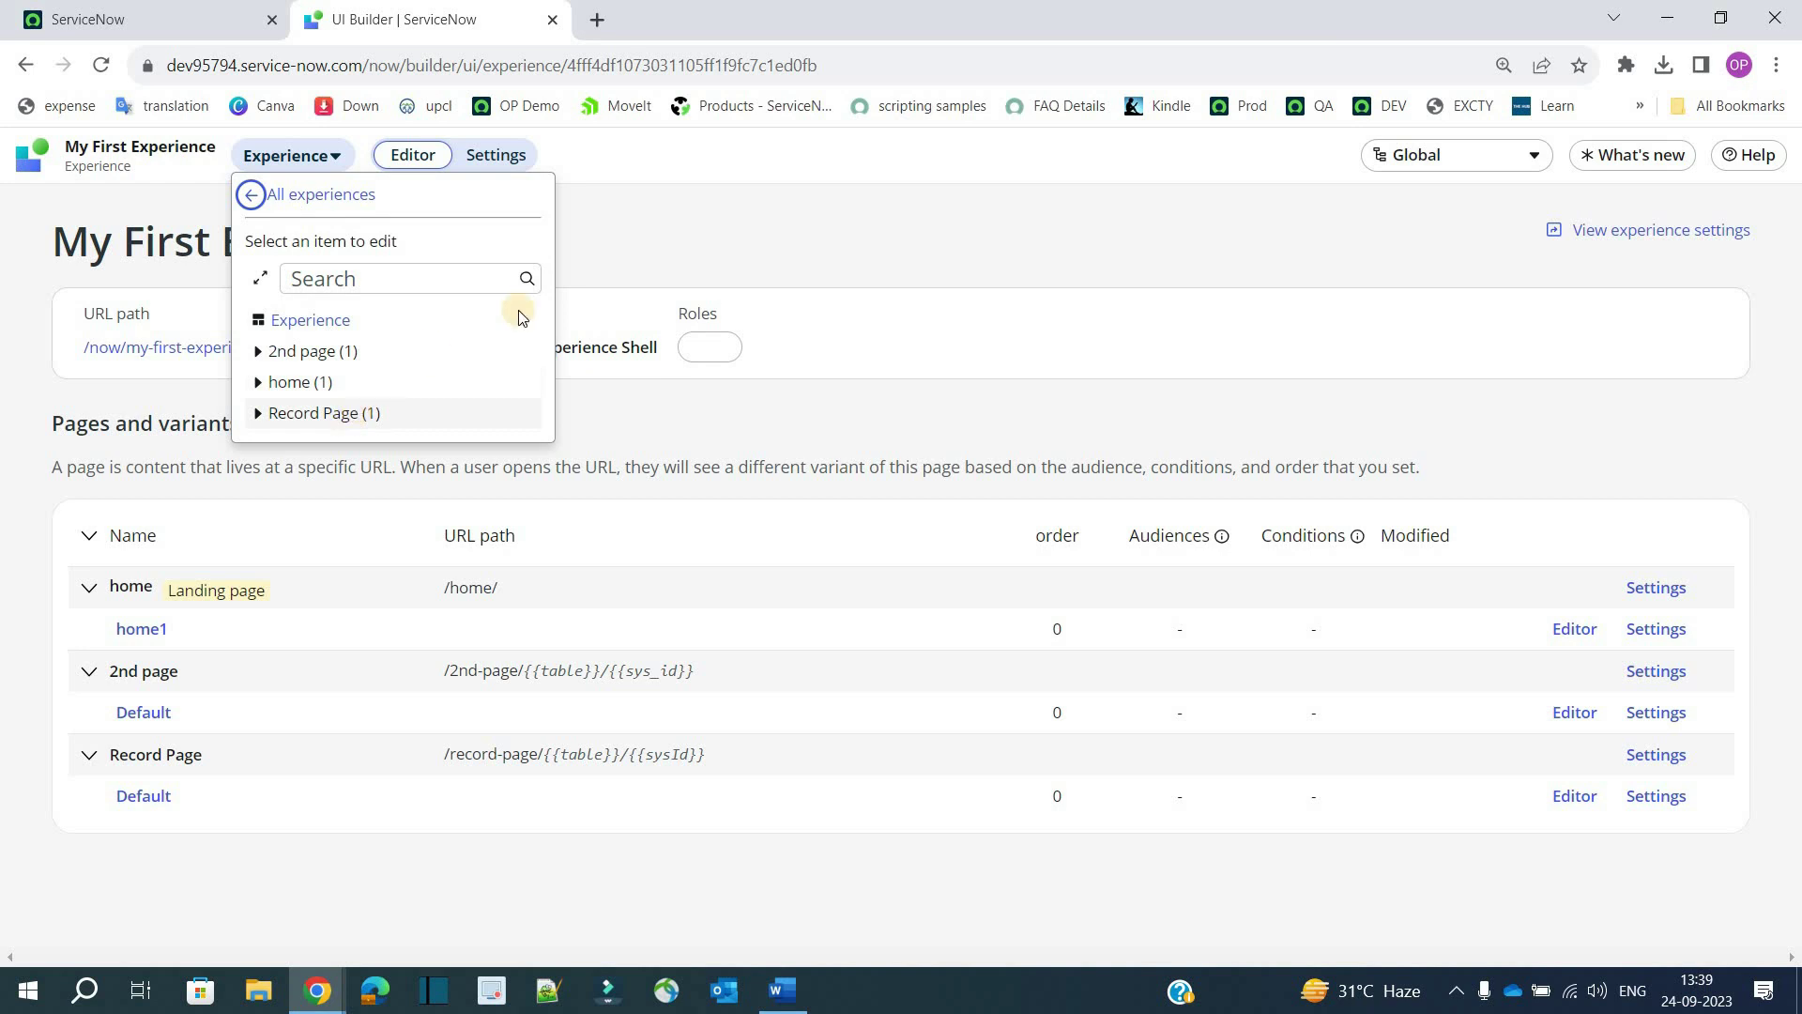
pyautogui.click(627, 227)
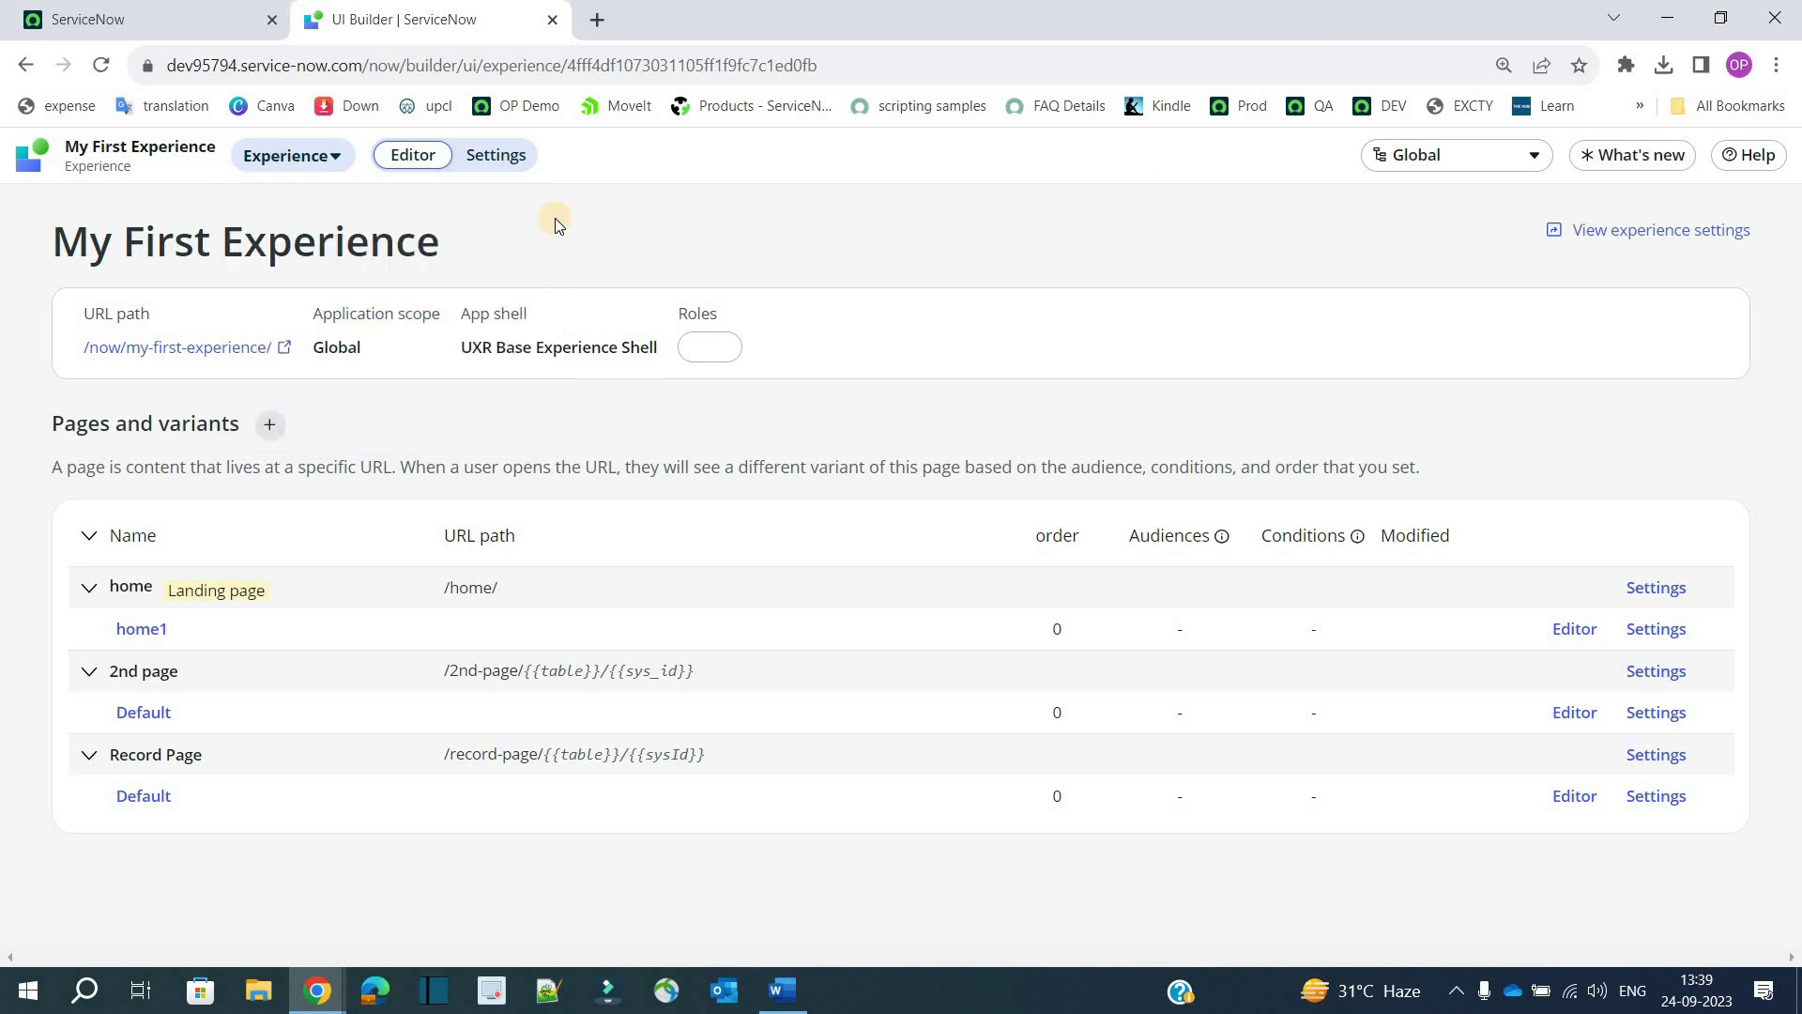
pyautogui.click(495, 157)
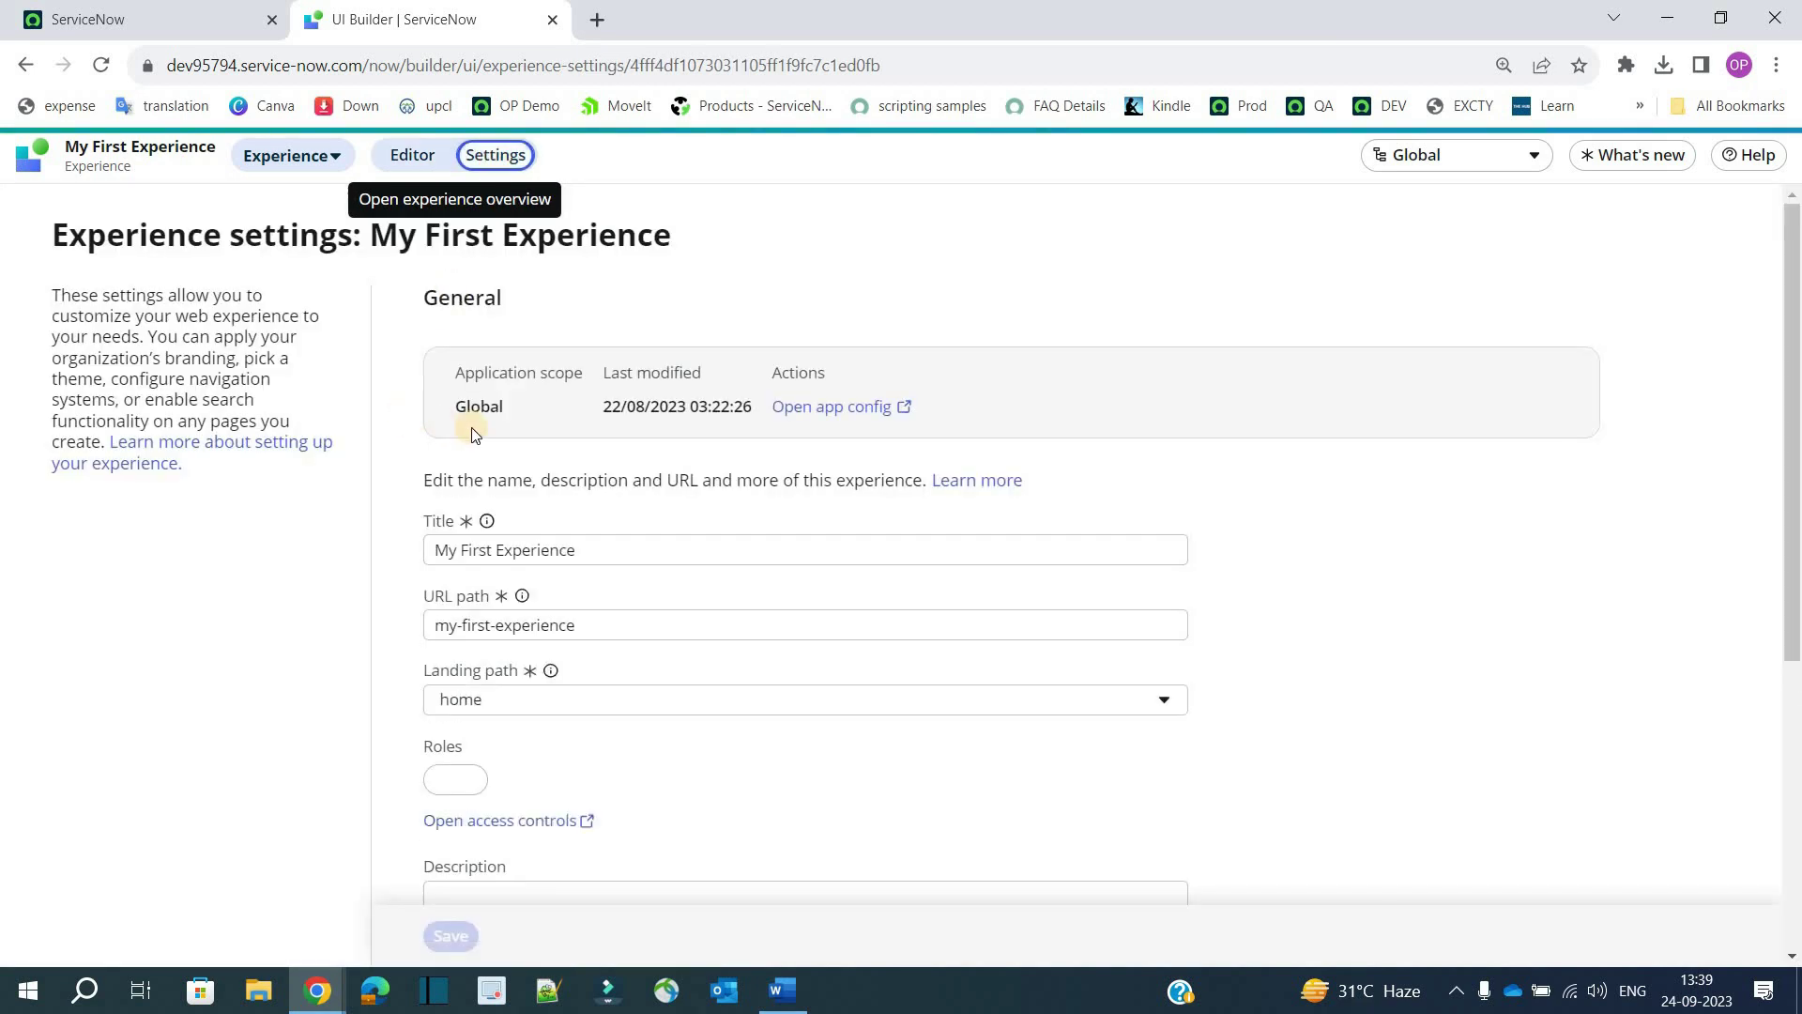
pyautogui.scroll(-1, 493, 376)
pyautogui.scroll(-2, 493, 376)
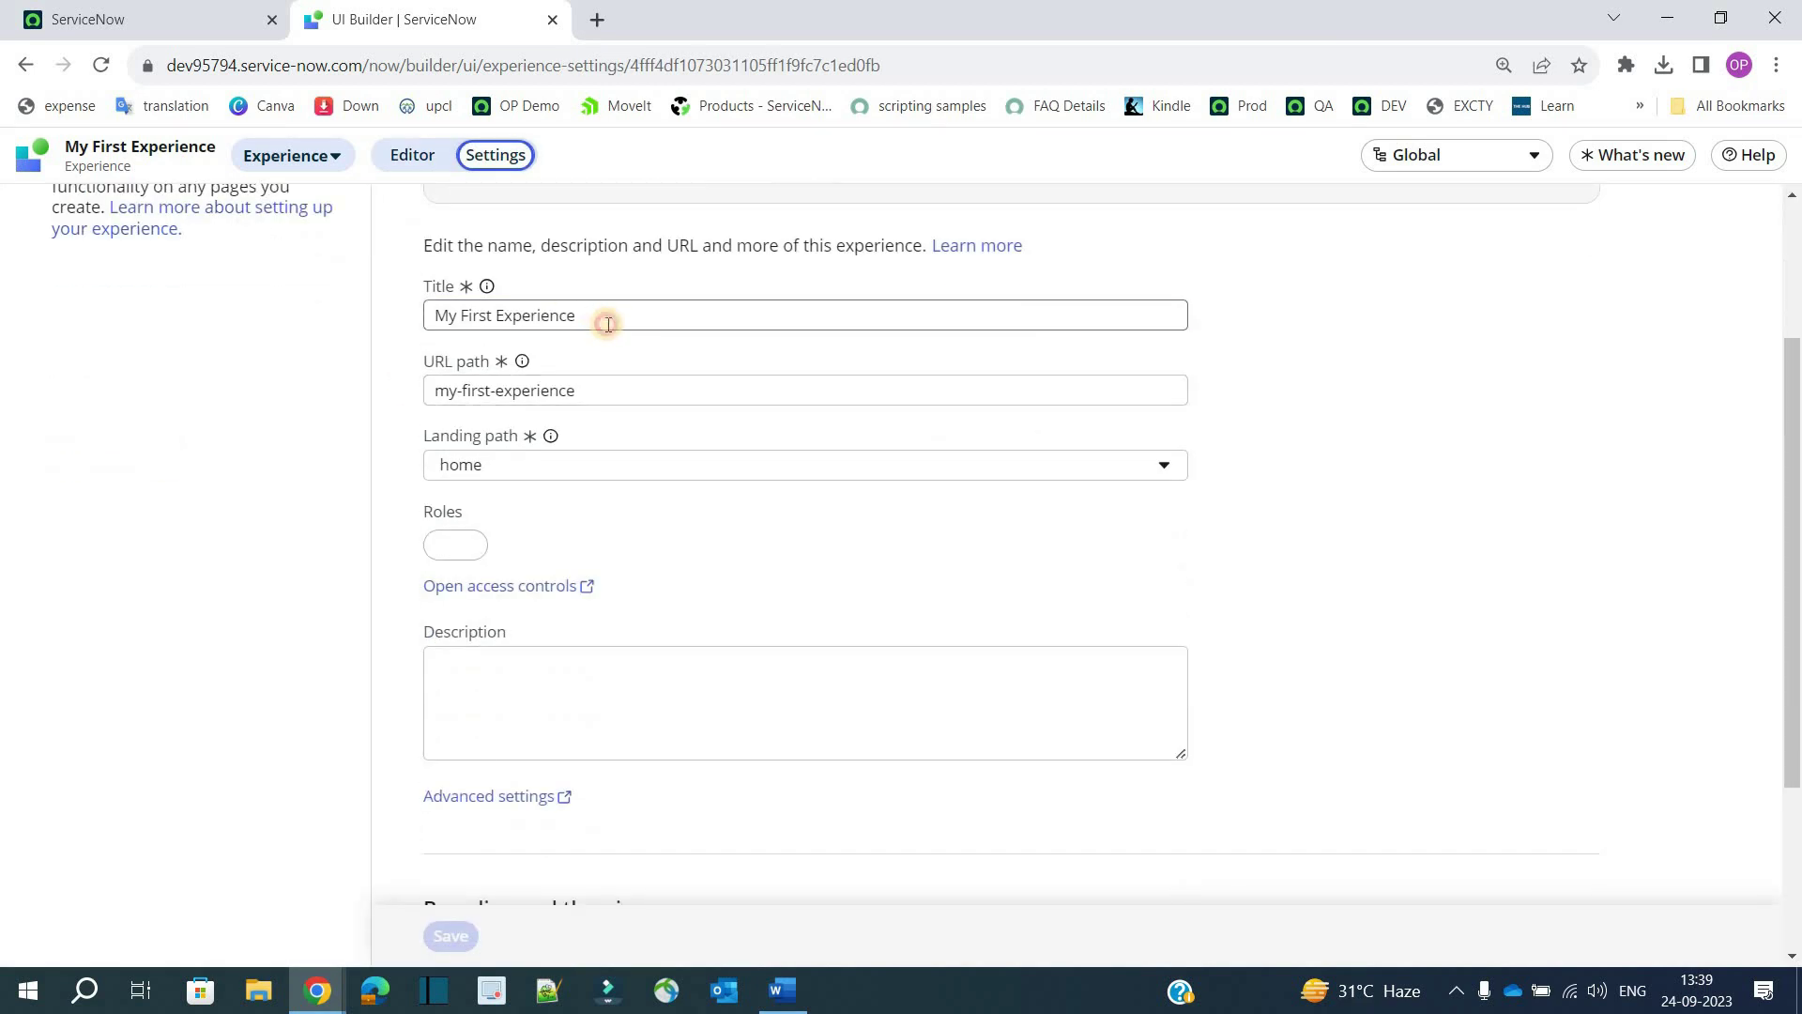
pyautogui.tripleClick(600, 319)
pyautogui.tripleClick(611, 385)
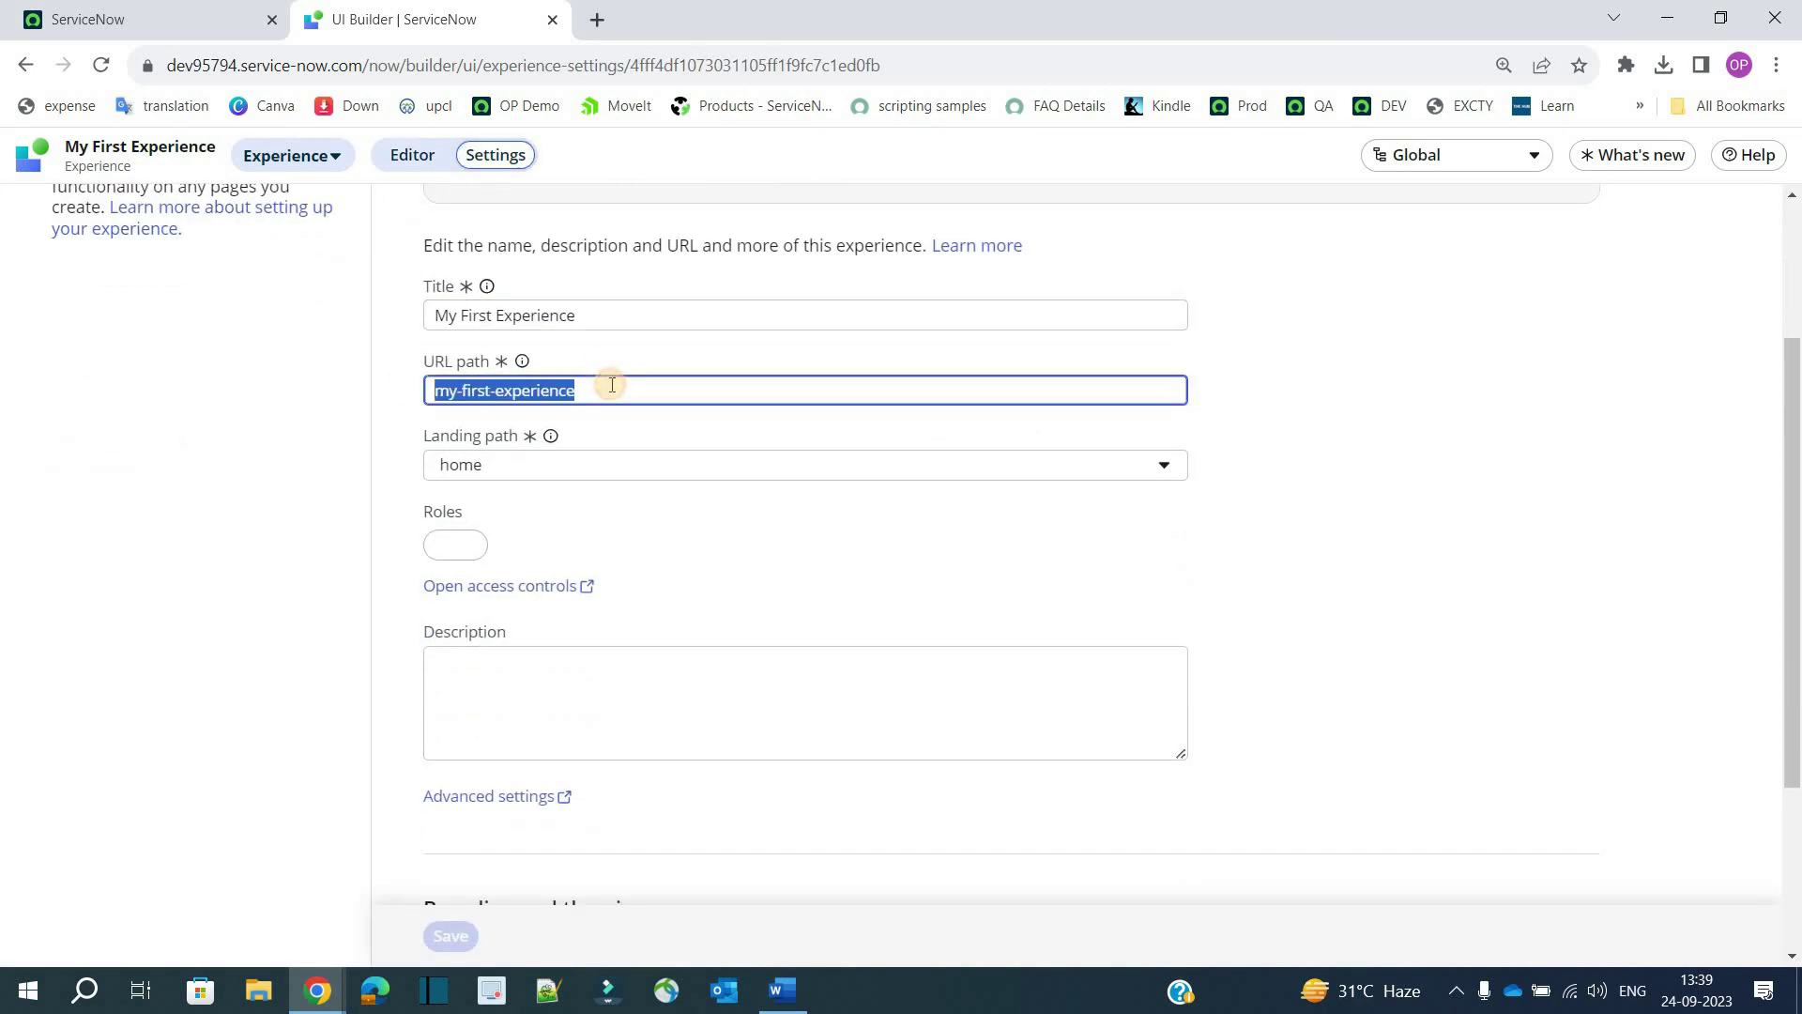
pyautogui.click(554, 469)
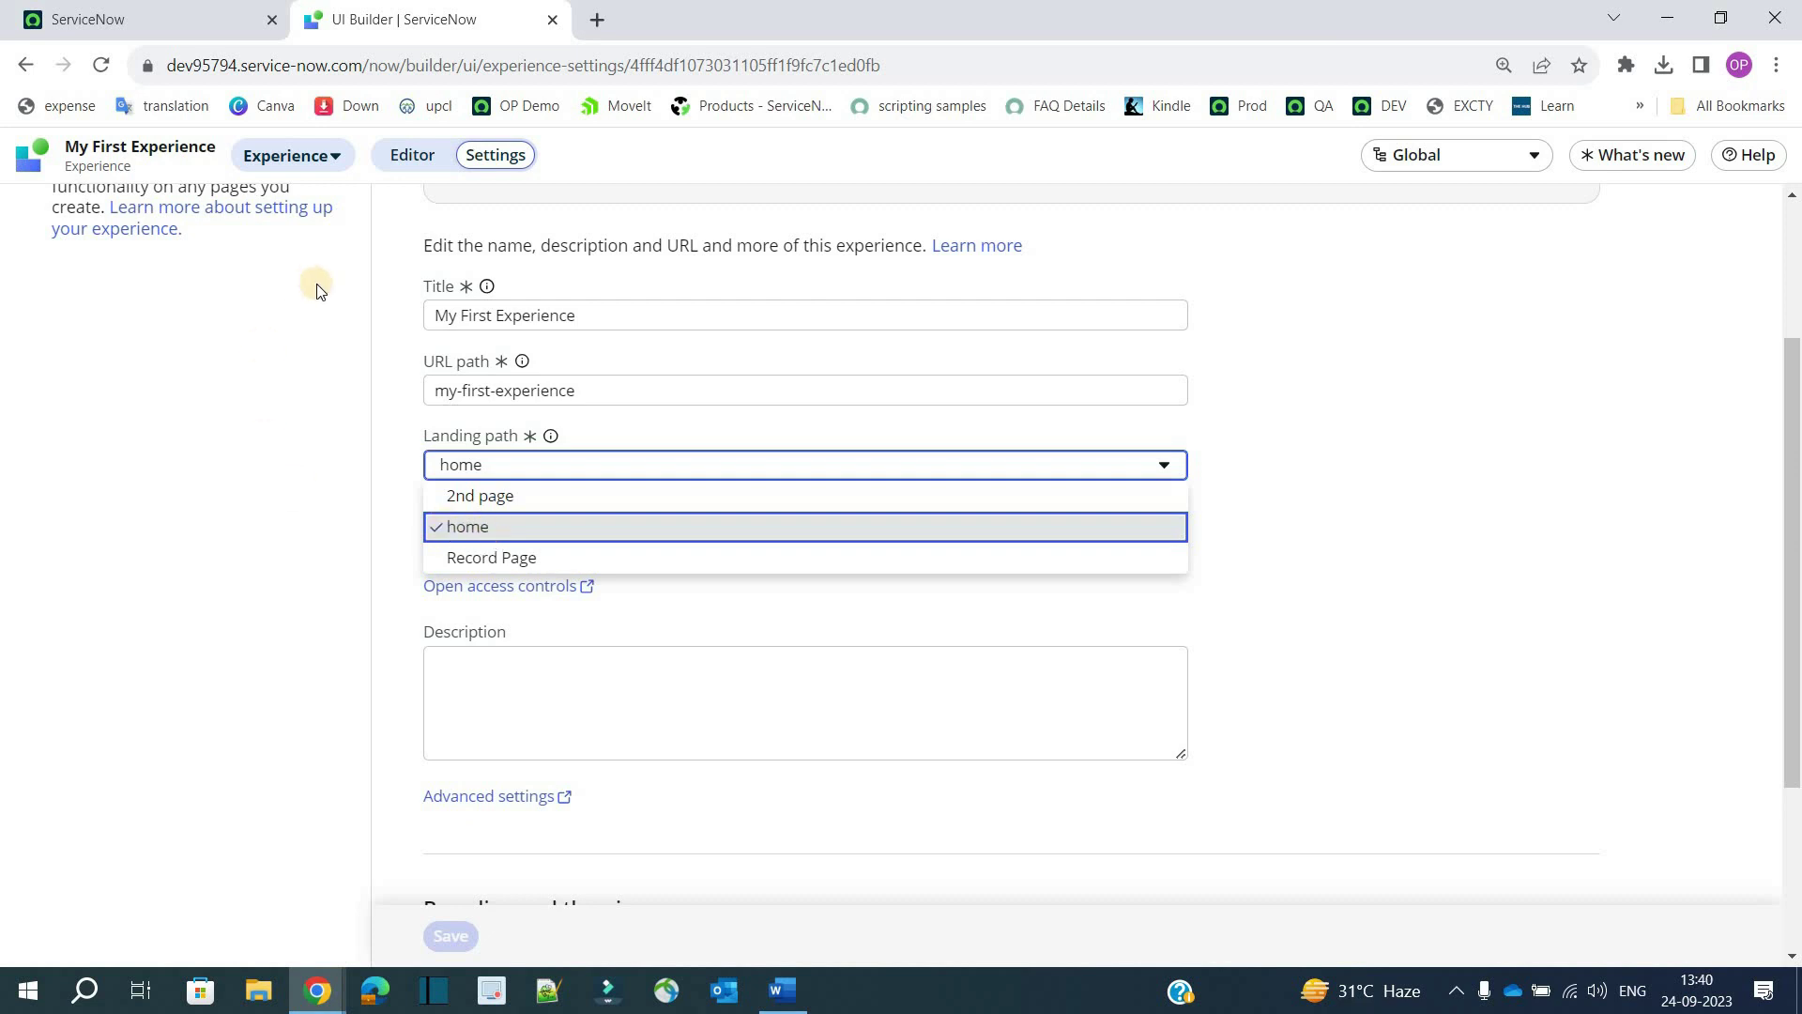
pyautogui.click(360, 608)
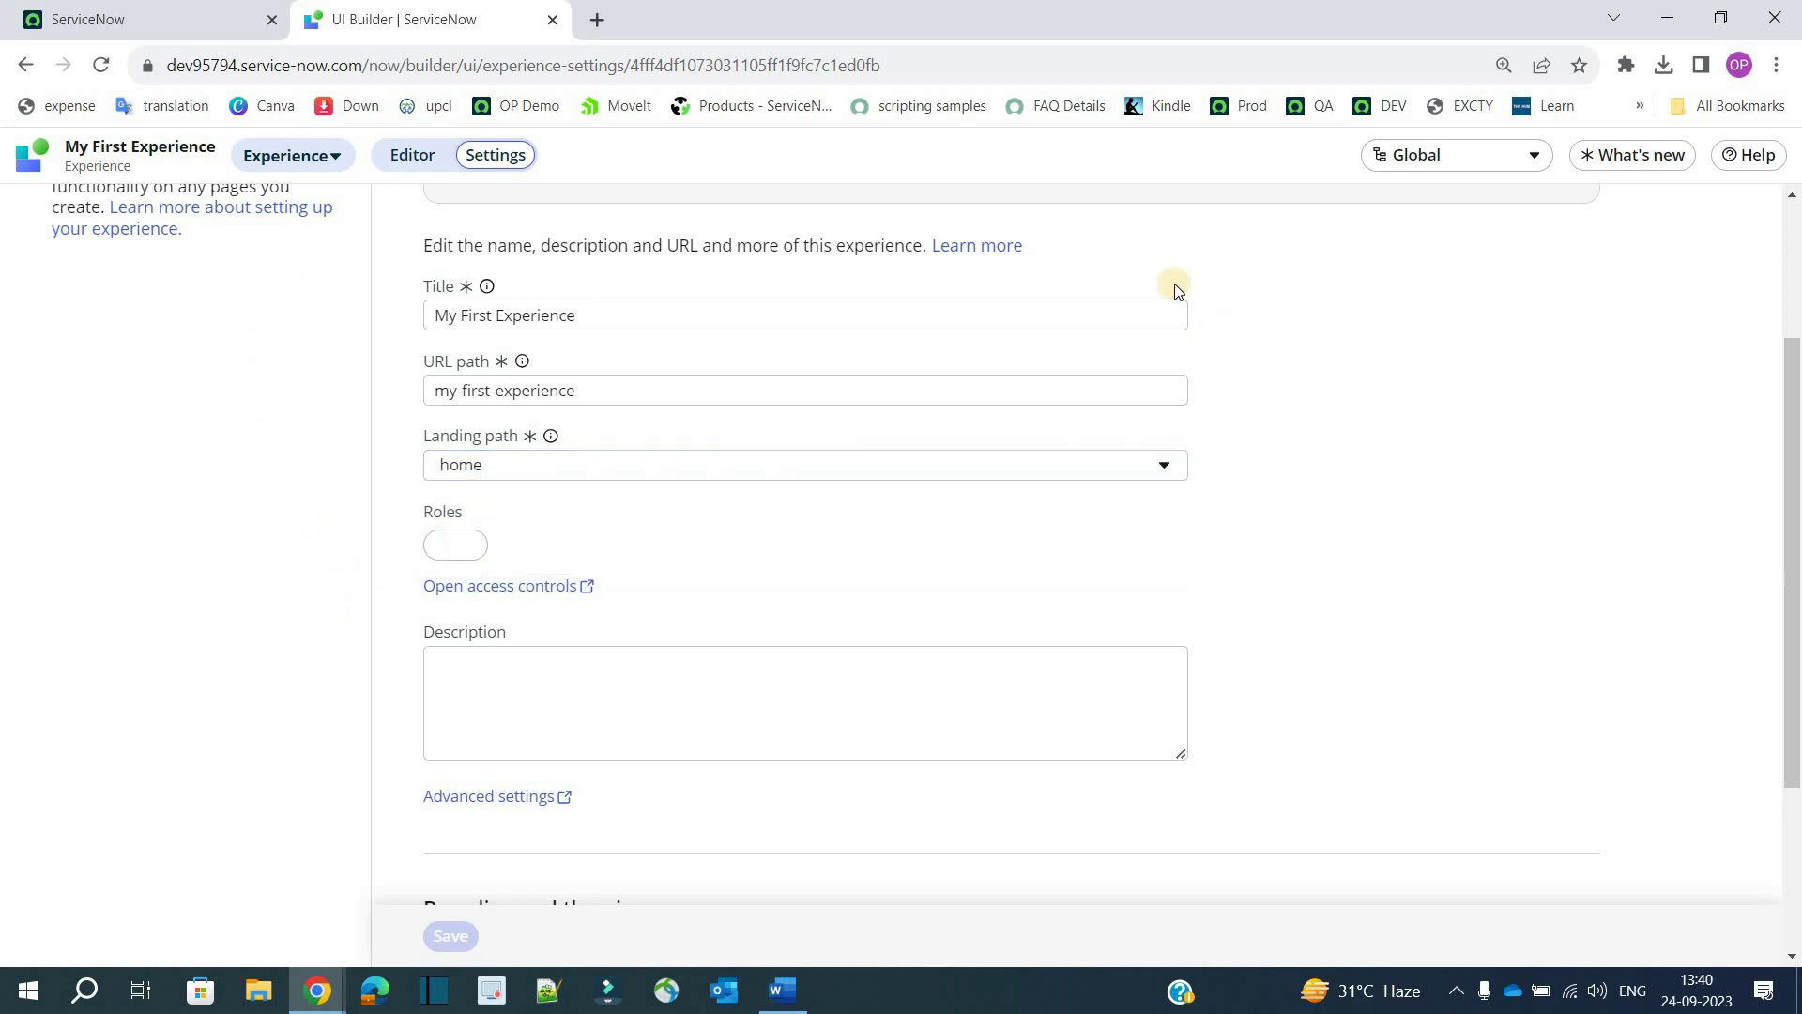
pyautogui.click(399, 154)
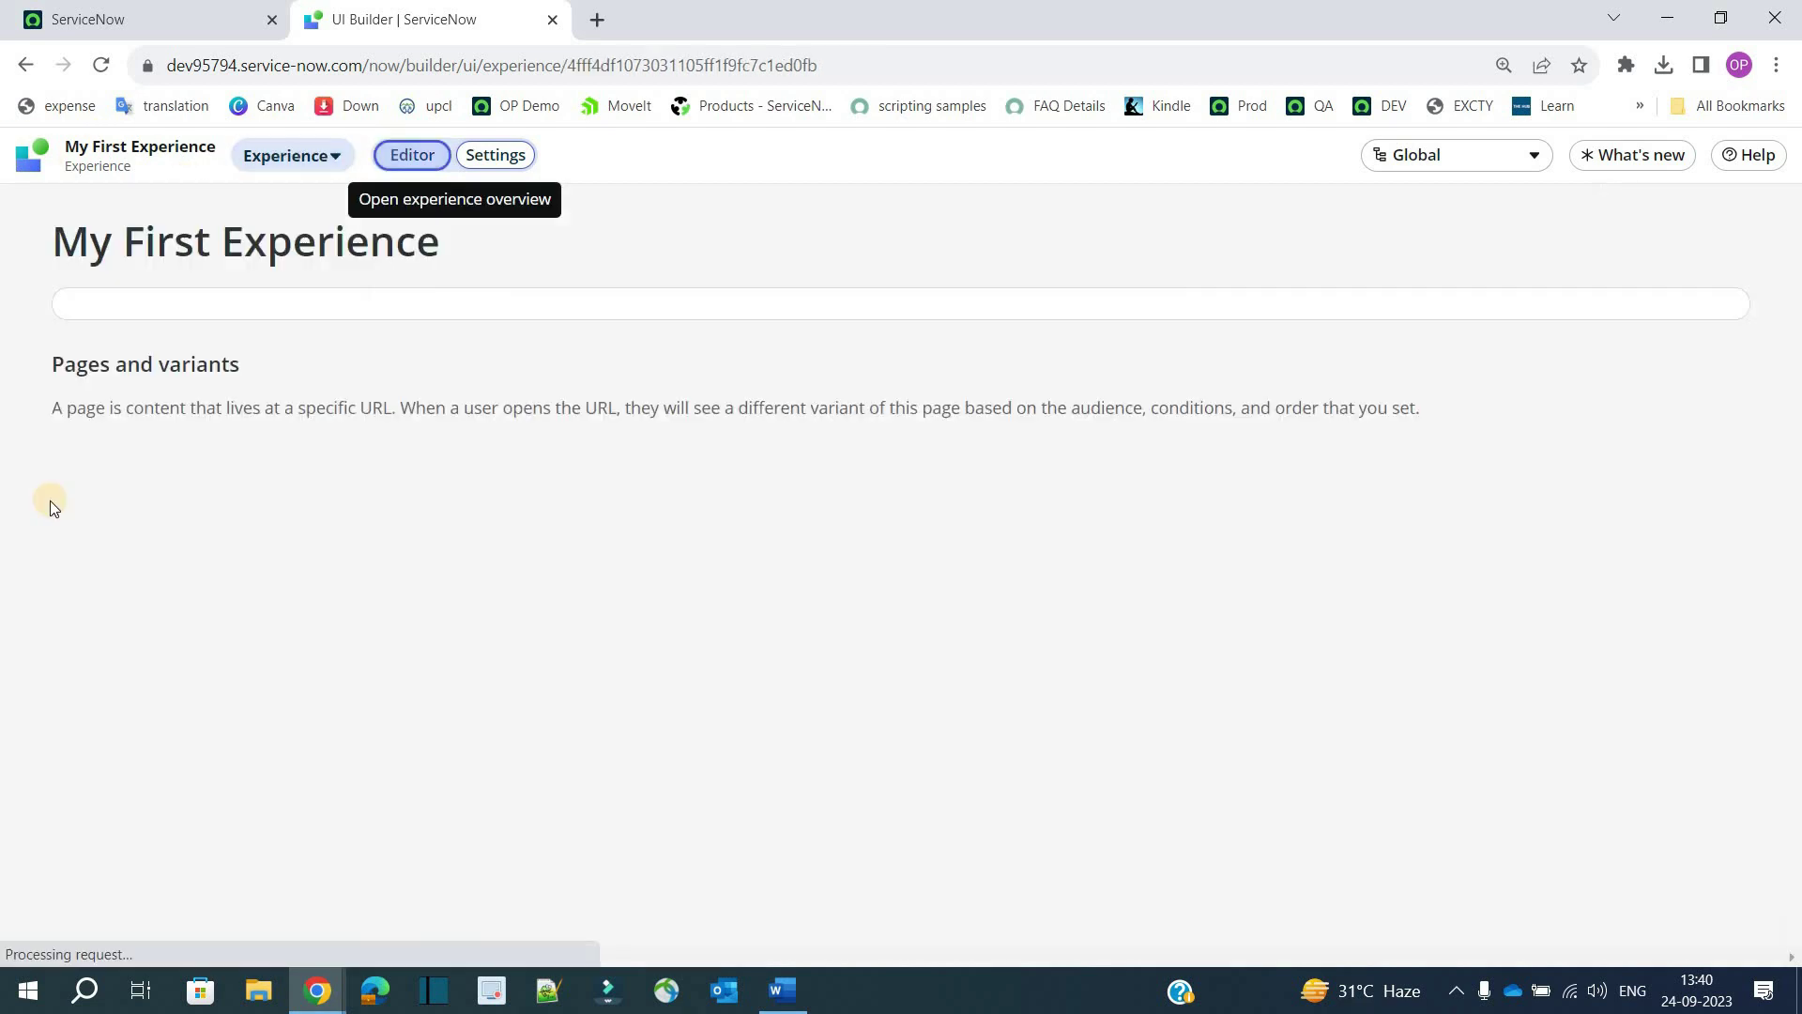
pyautogui.moveTo(58, 428); pyautogui.dragTo(240, 427)
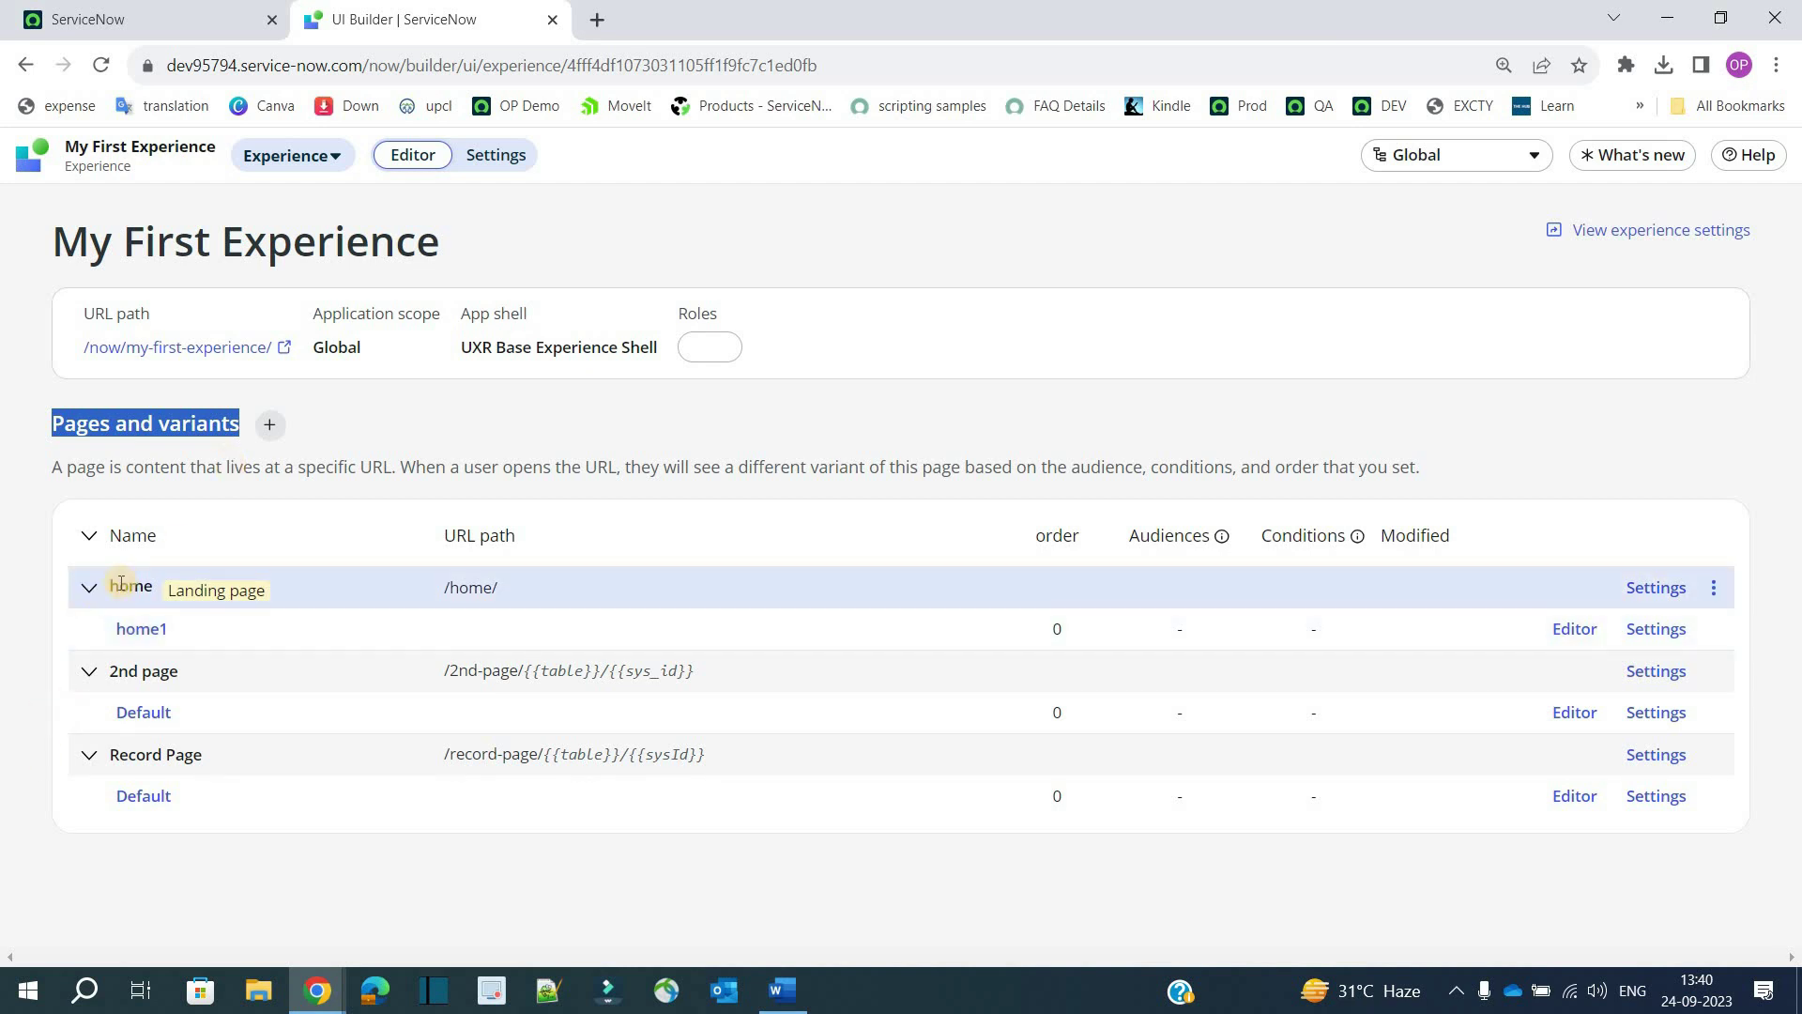
pyautogui.moveTo(121, 584); pyautogui.dragTo(312, 592)
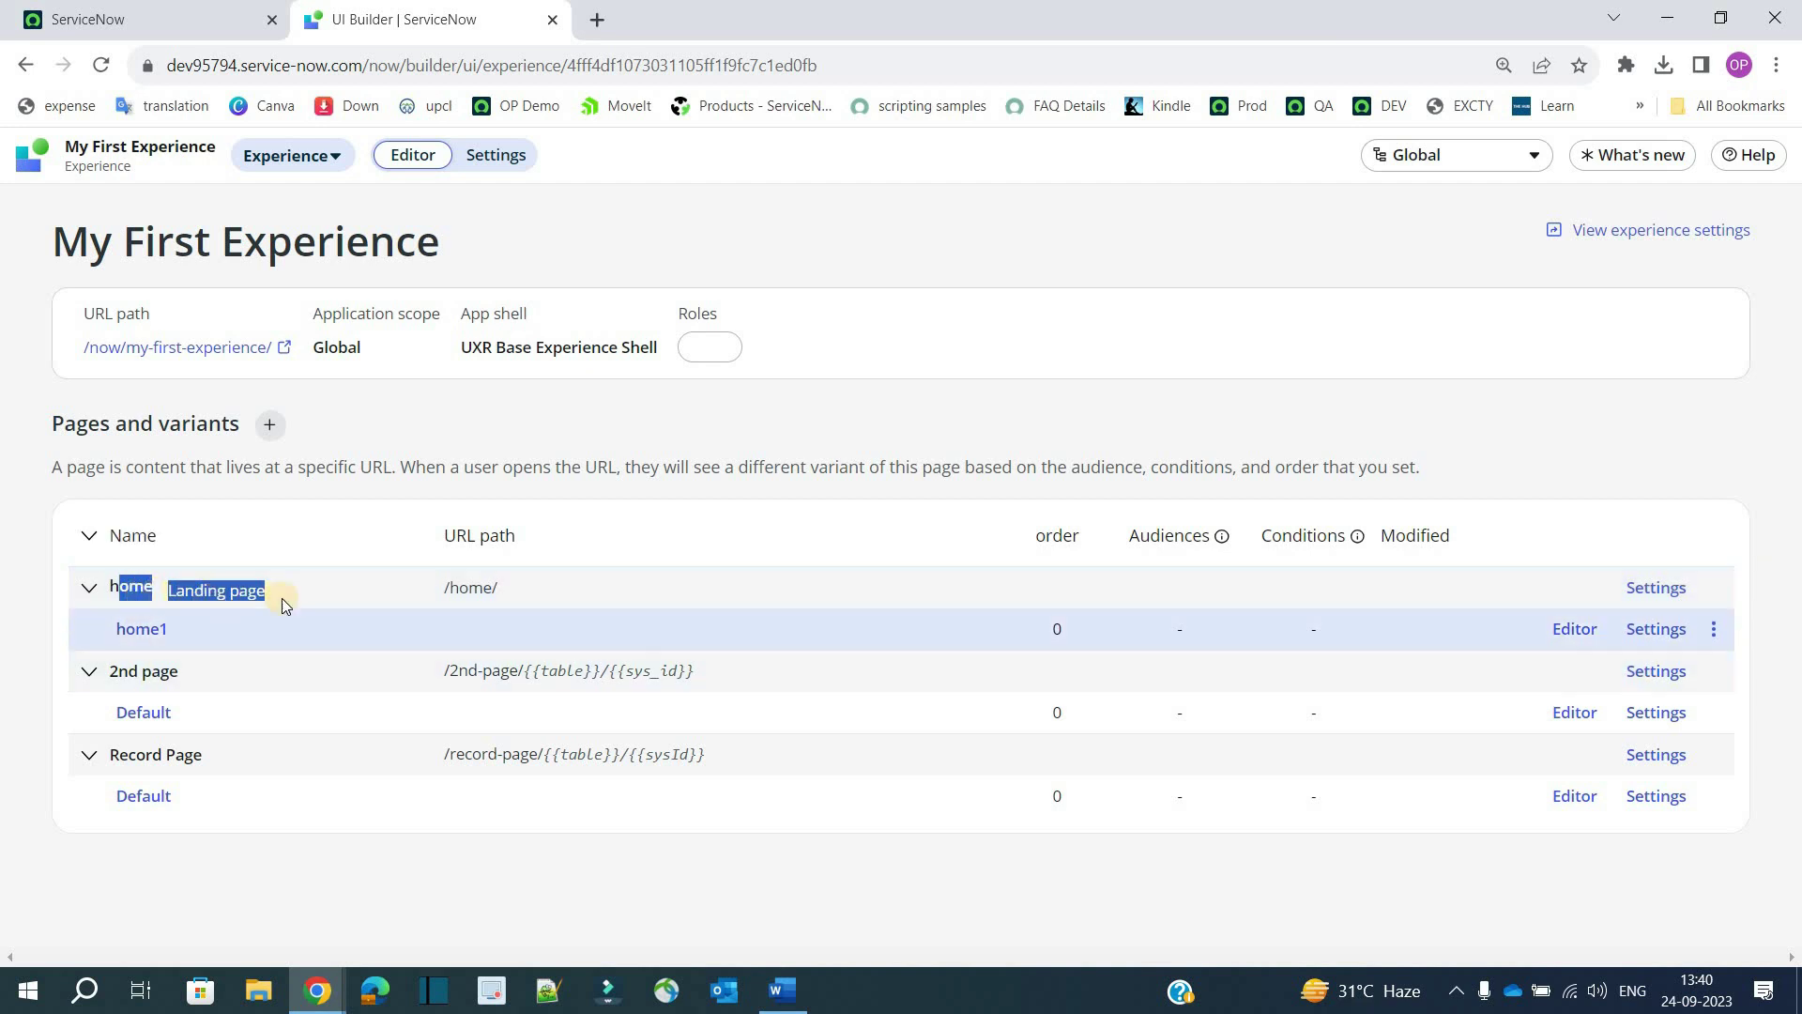
pyautogui.click(272, 594)
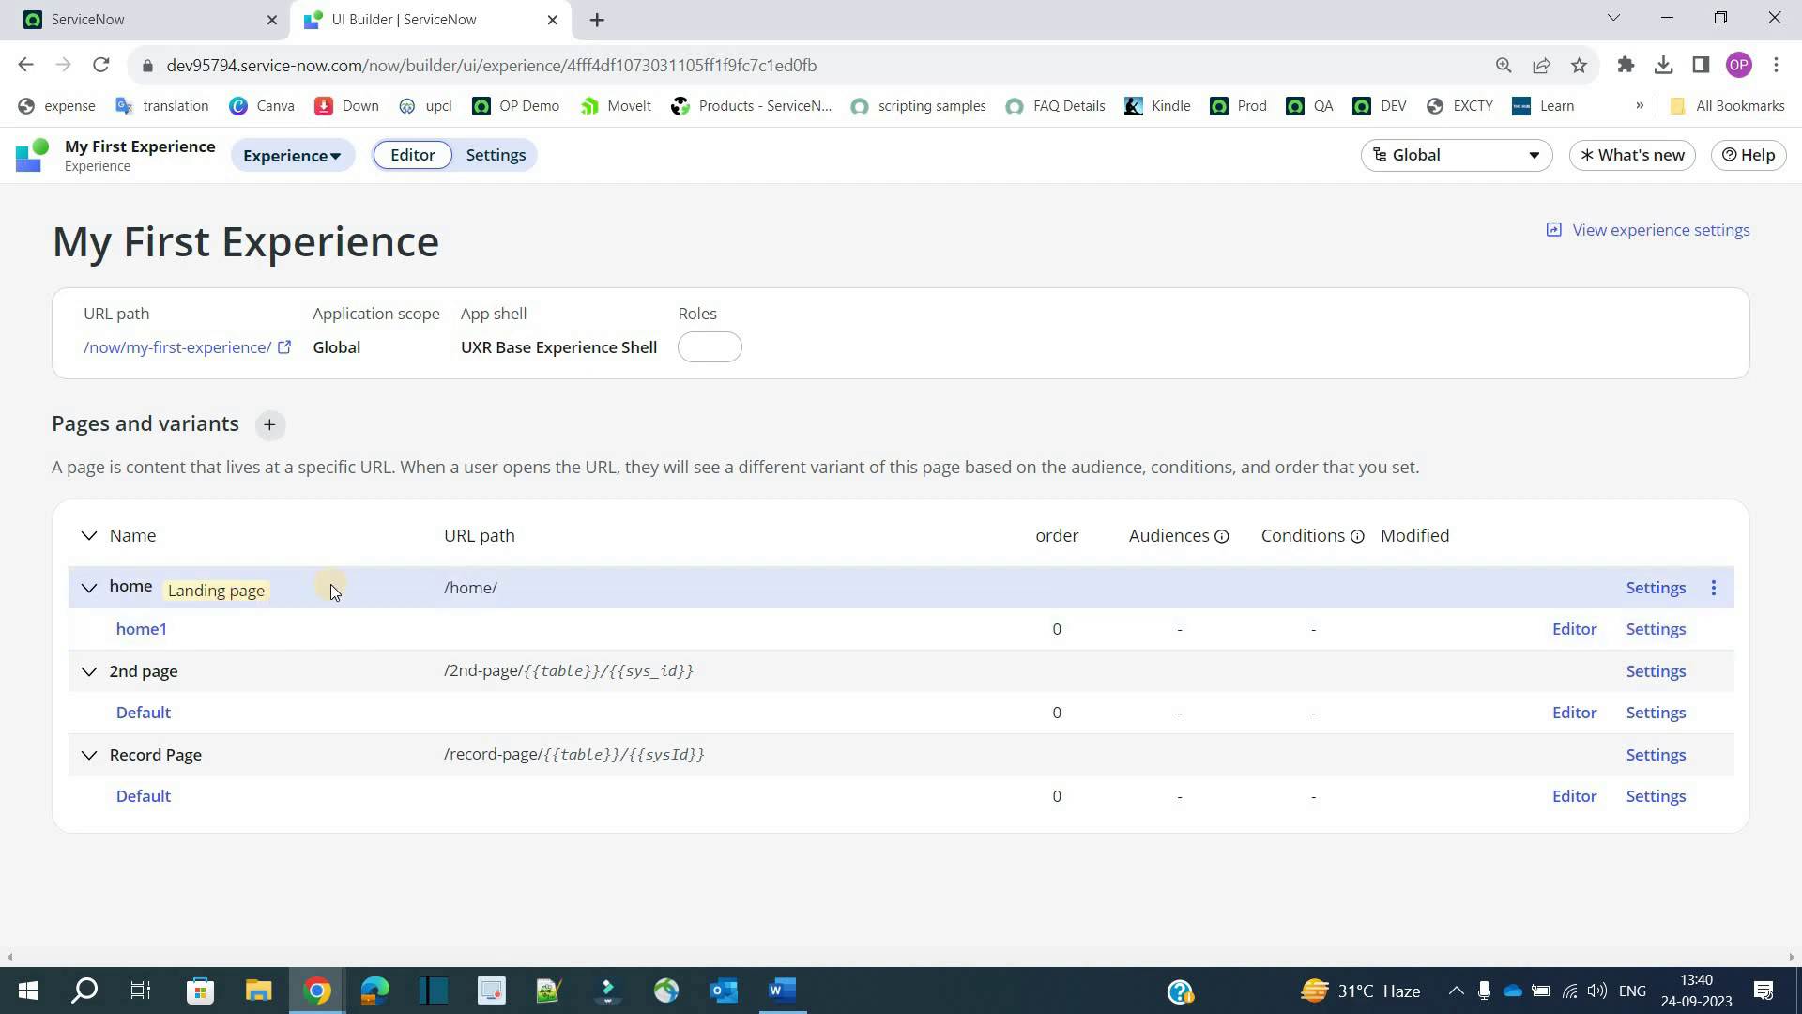
# Open the home page's settings and review its page name, URL path 'home' and Page parameters
pyautogui.click(1660, 587)
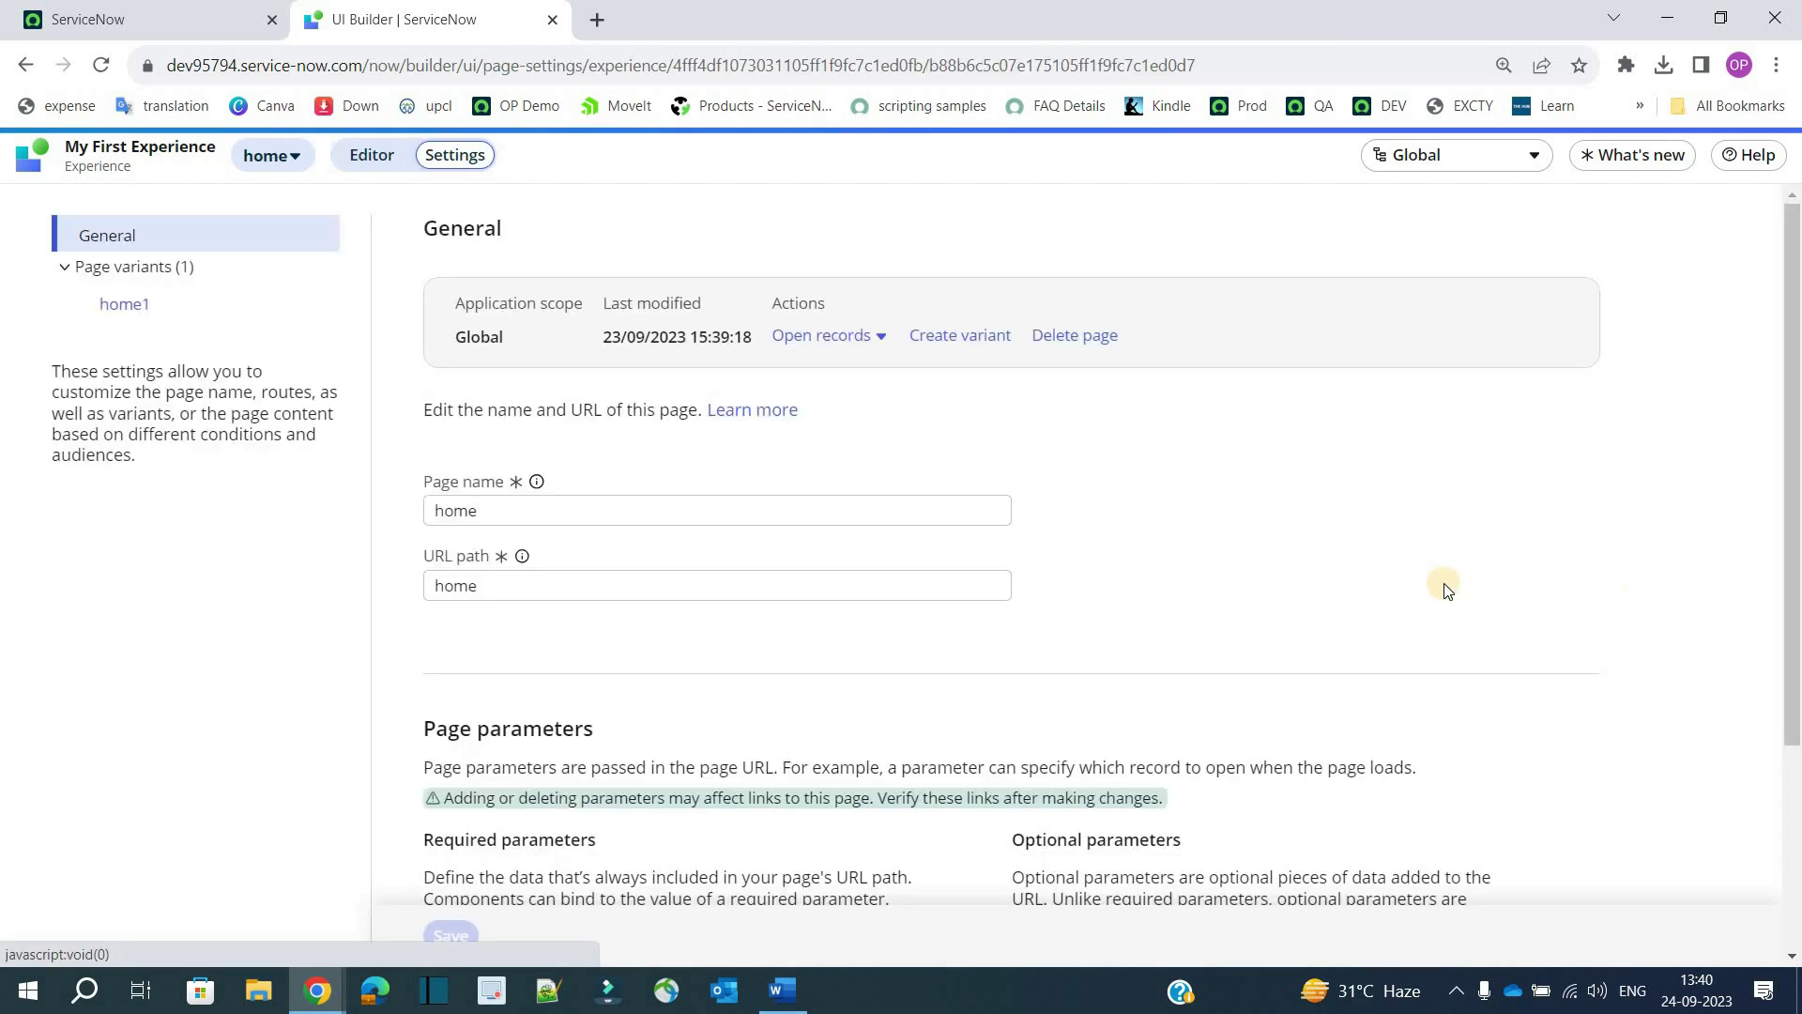
pyautogui.doubleClick(510, 510)
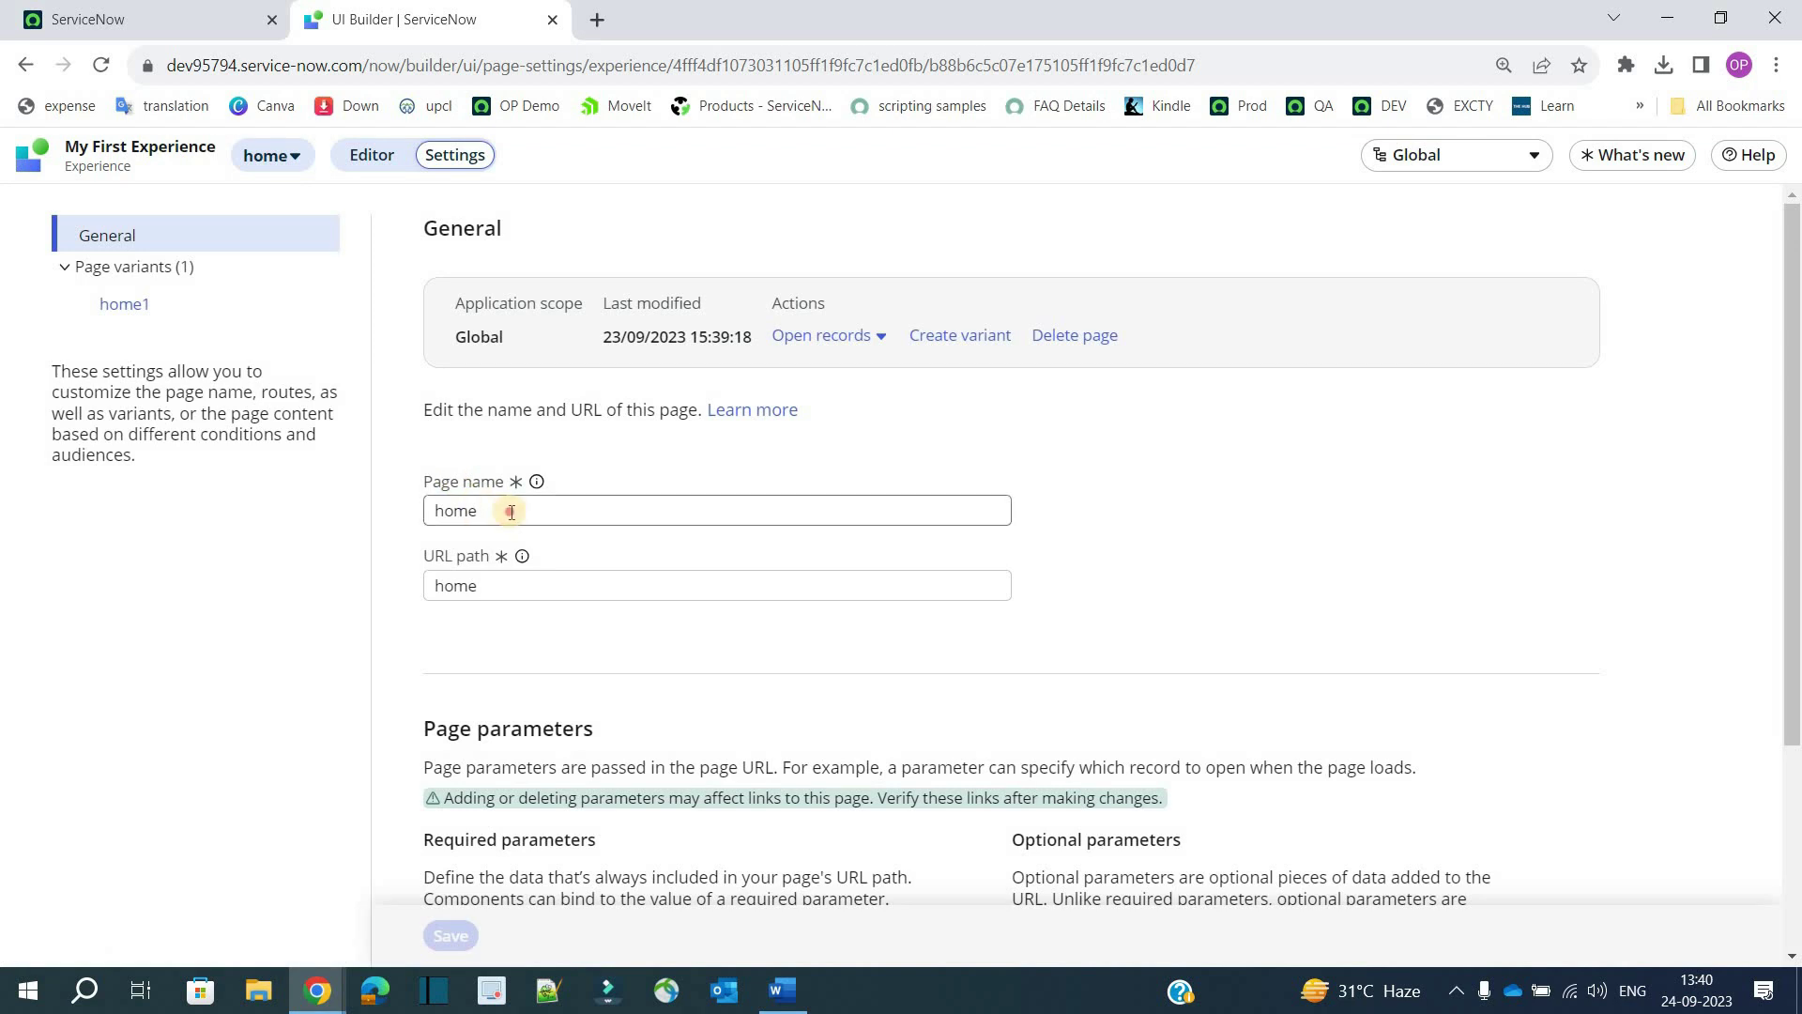
pyautogui.doubleClick(523, 590)
pyautogui.scroll(-3, 425, 441)
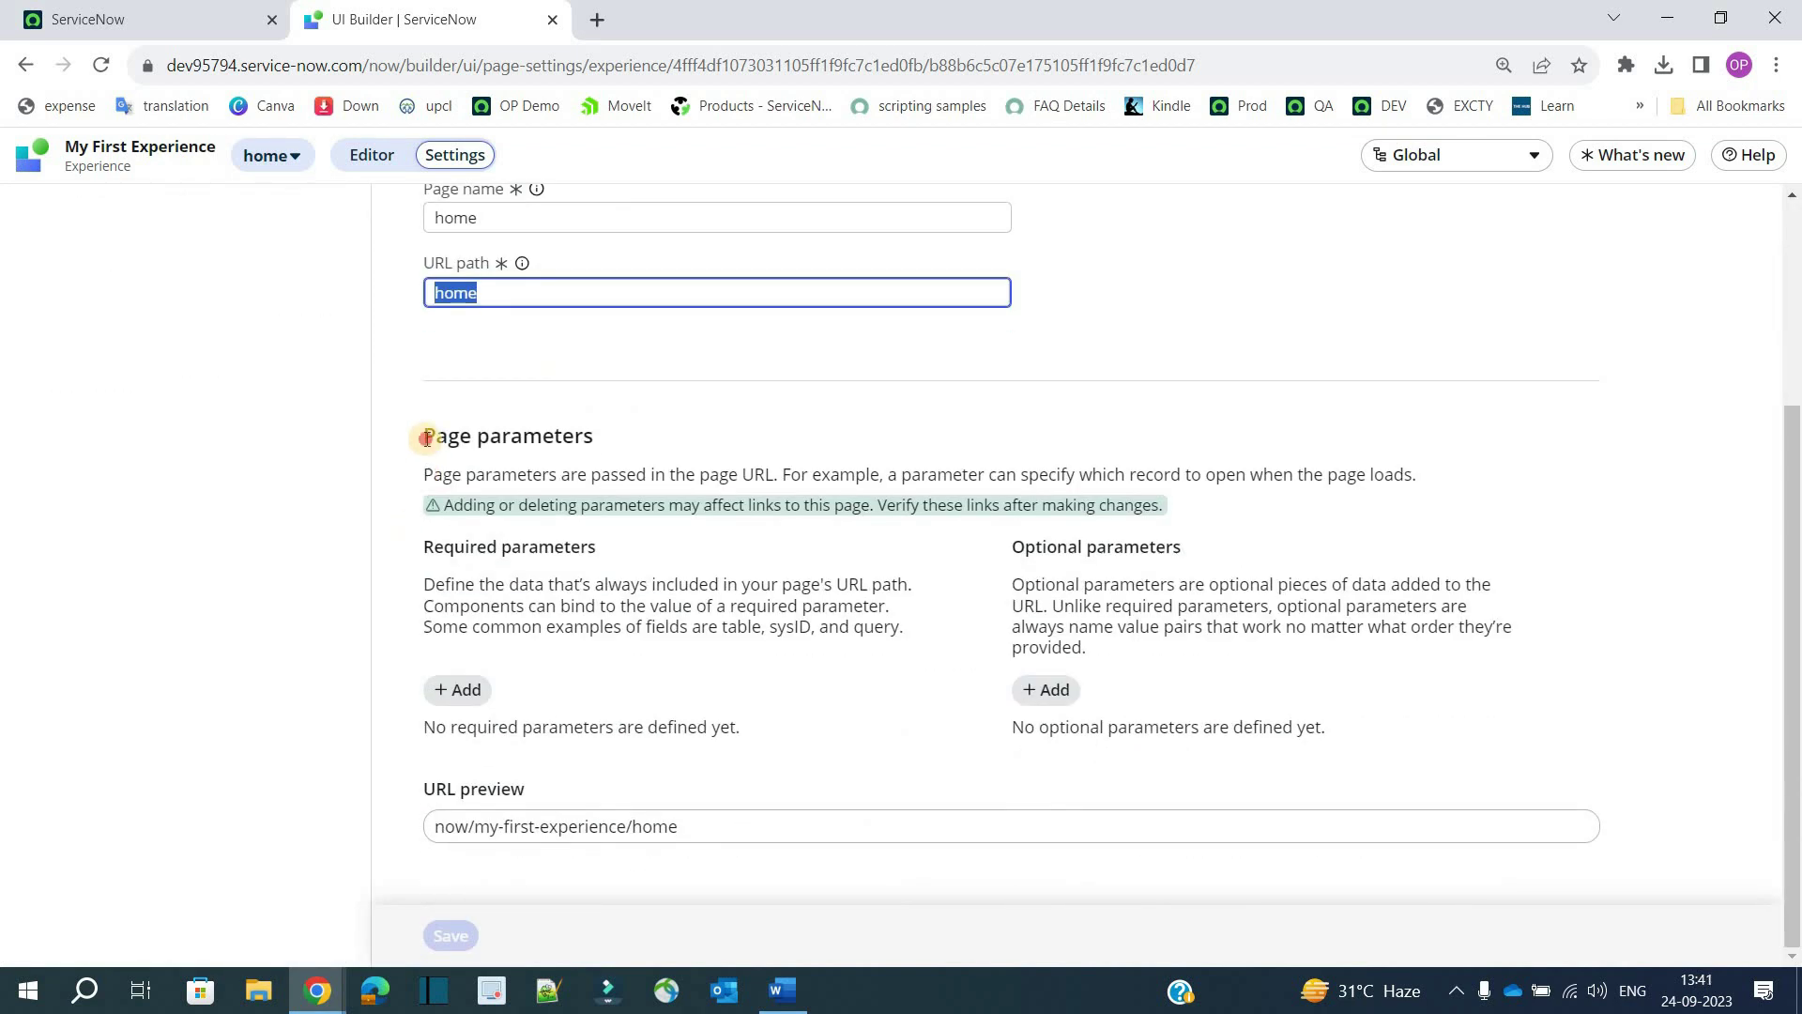
pyautogui.moveTo(425, 439); pyautogui.dragTo(596, 442)
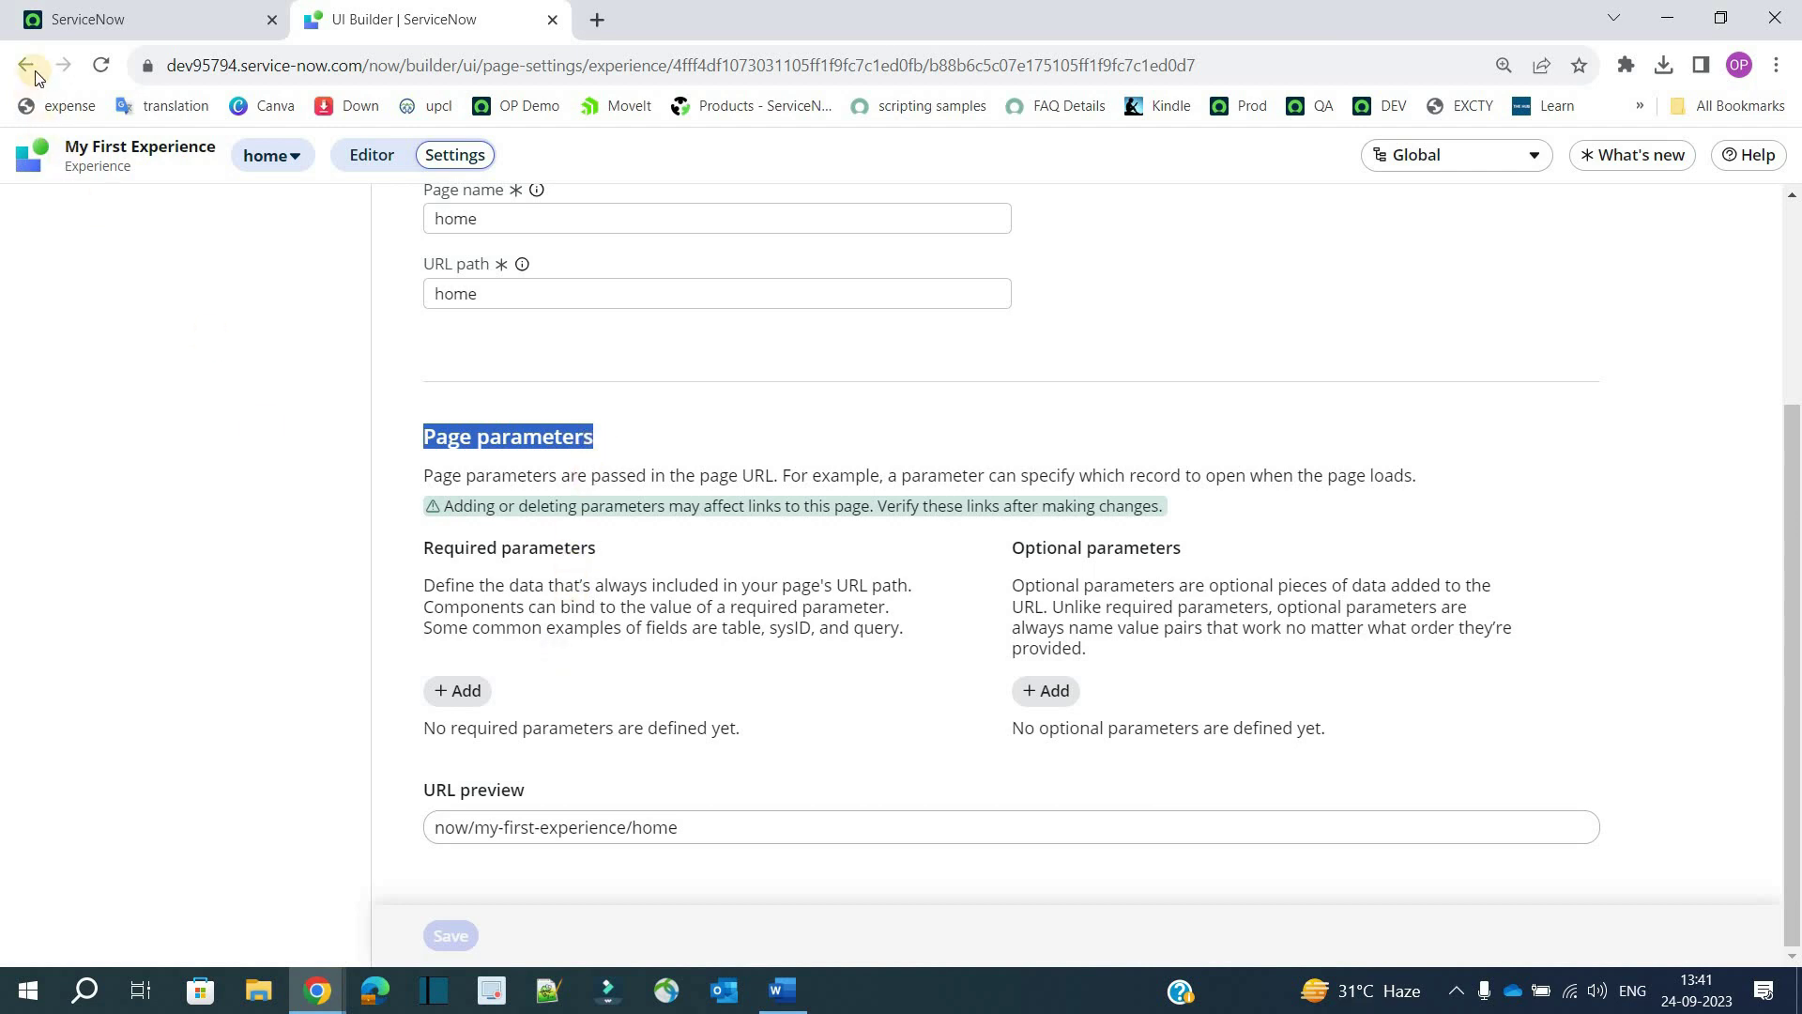
# Back on the experience overview, inspect the home1 variant row and open its Settings
pyautogui.hotkey('alt', 'Left')
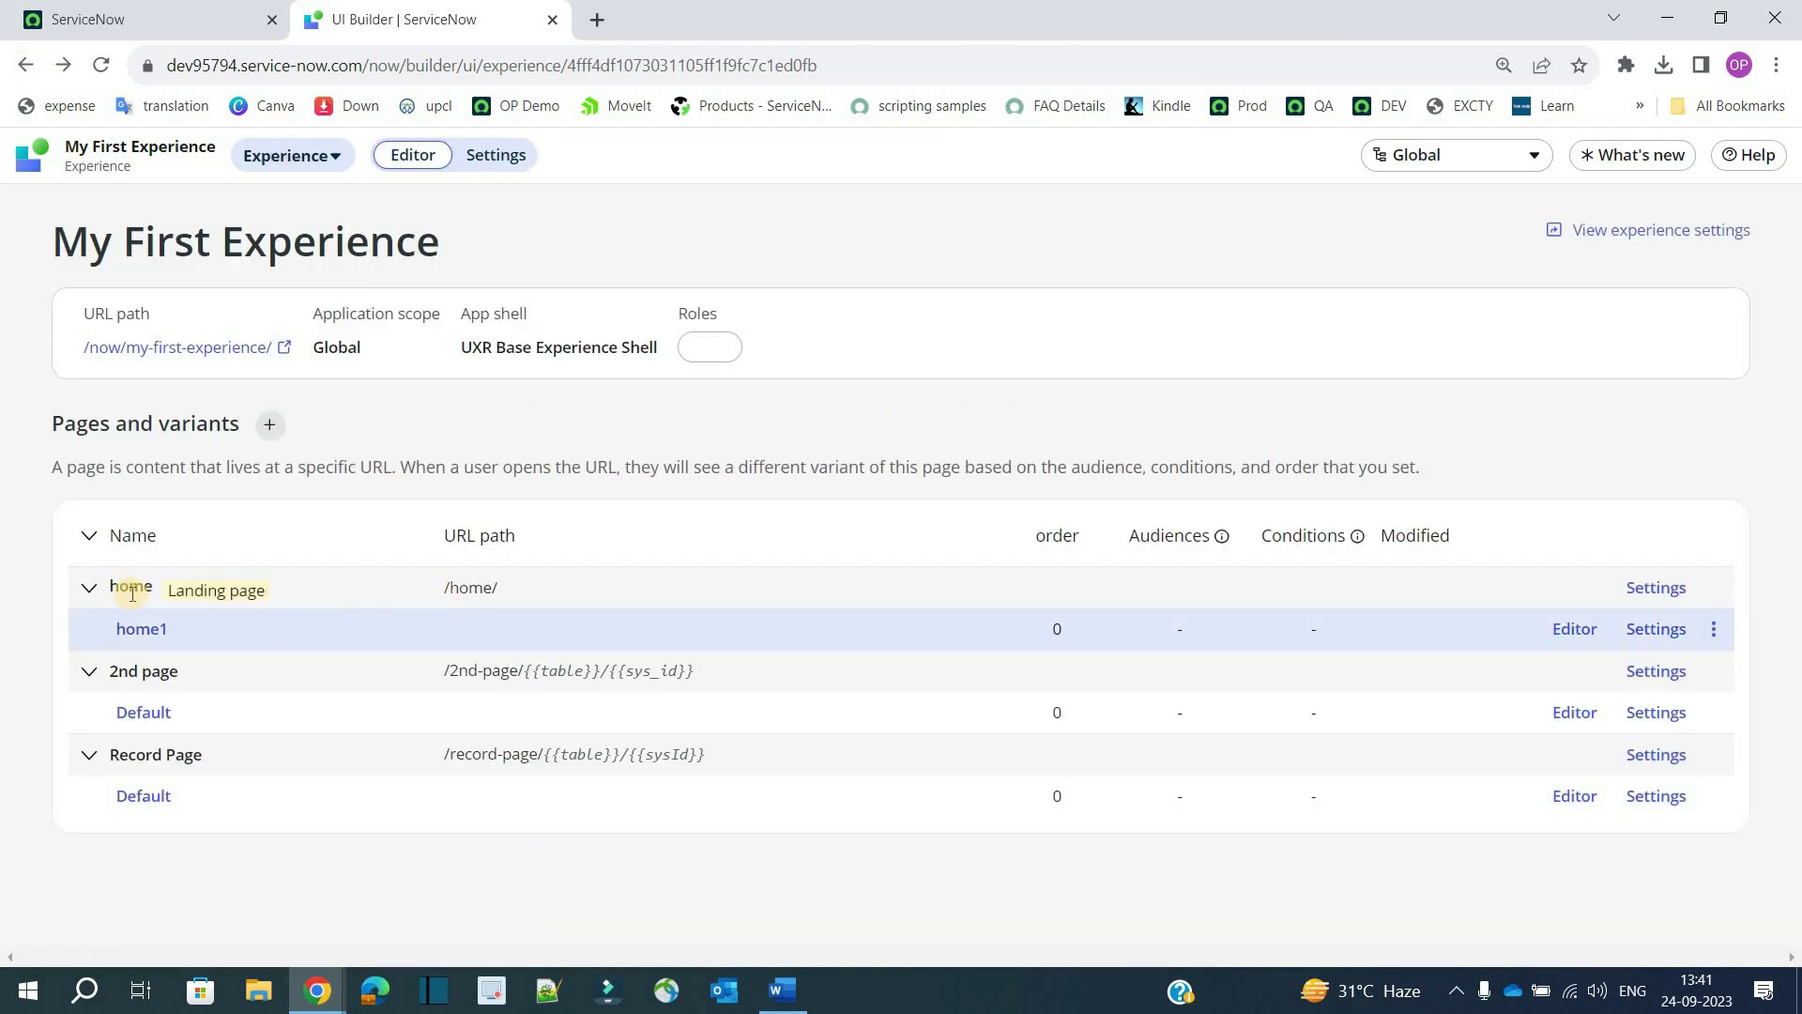
pyautogui.doubleClick(93, 648)
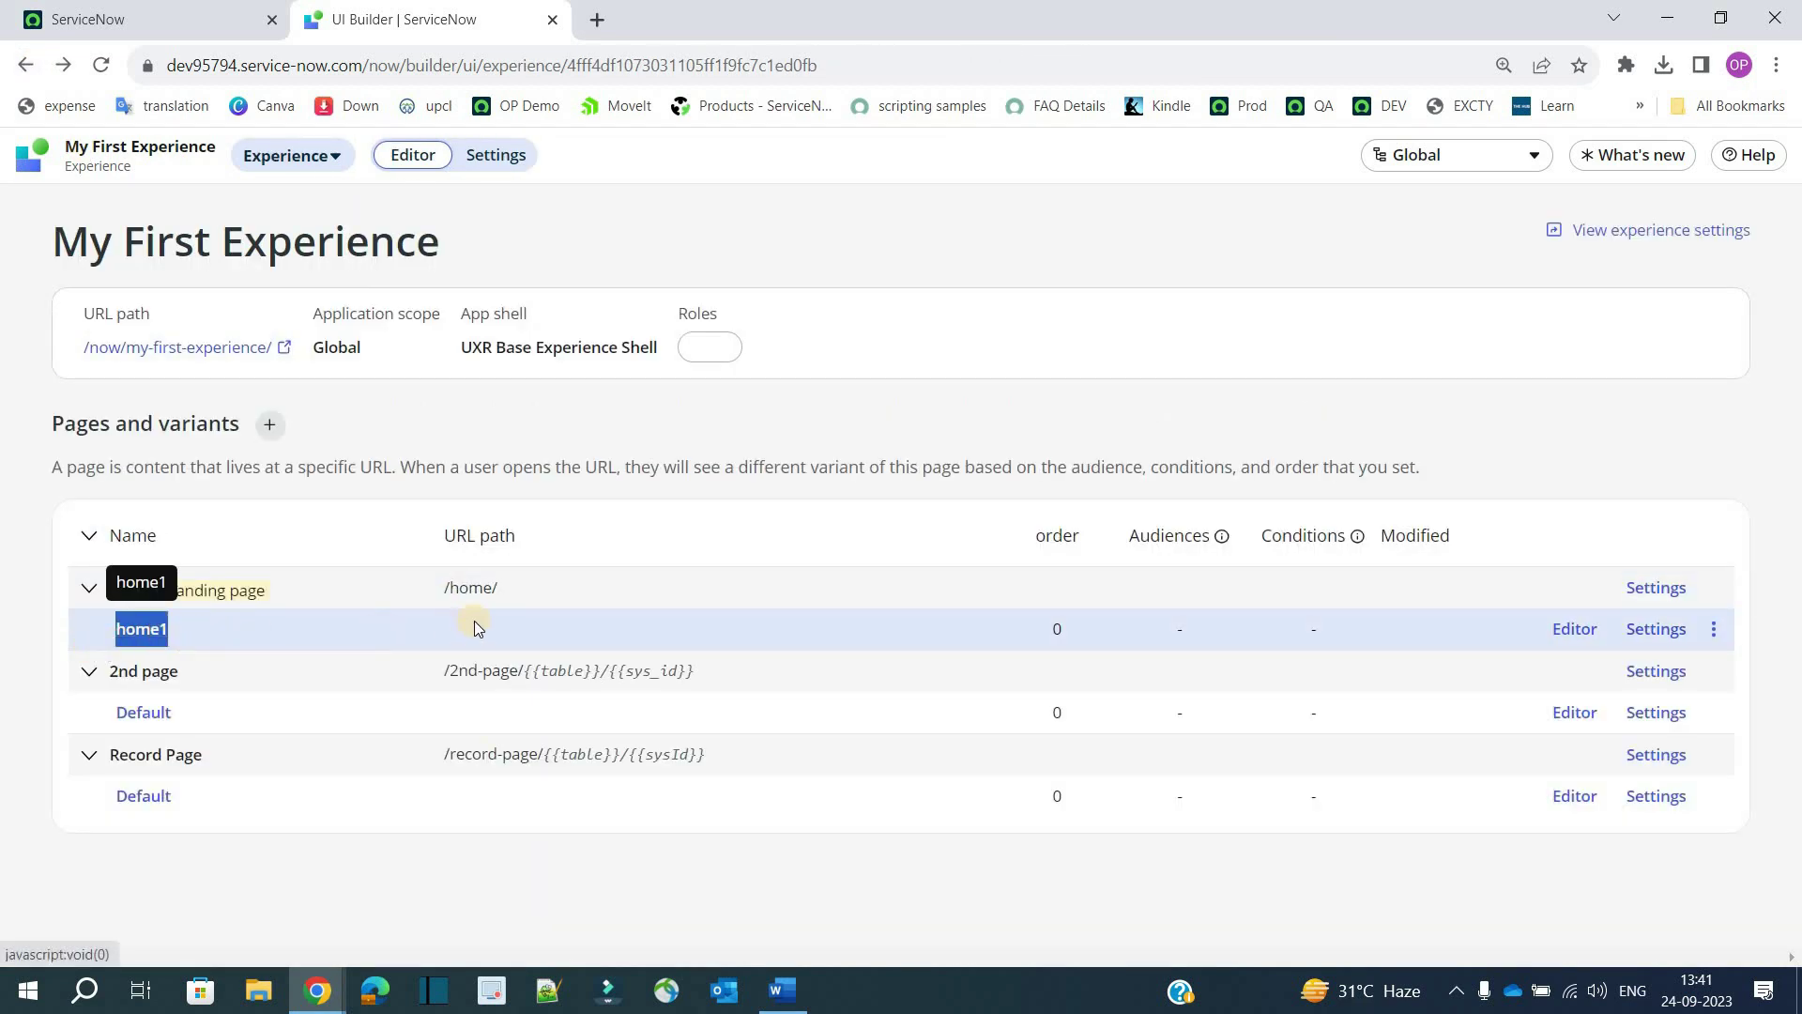
pyautogui.tripleClick(539, 545)
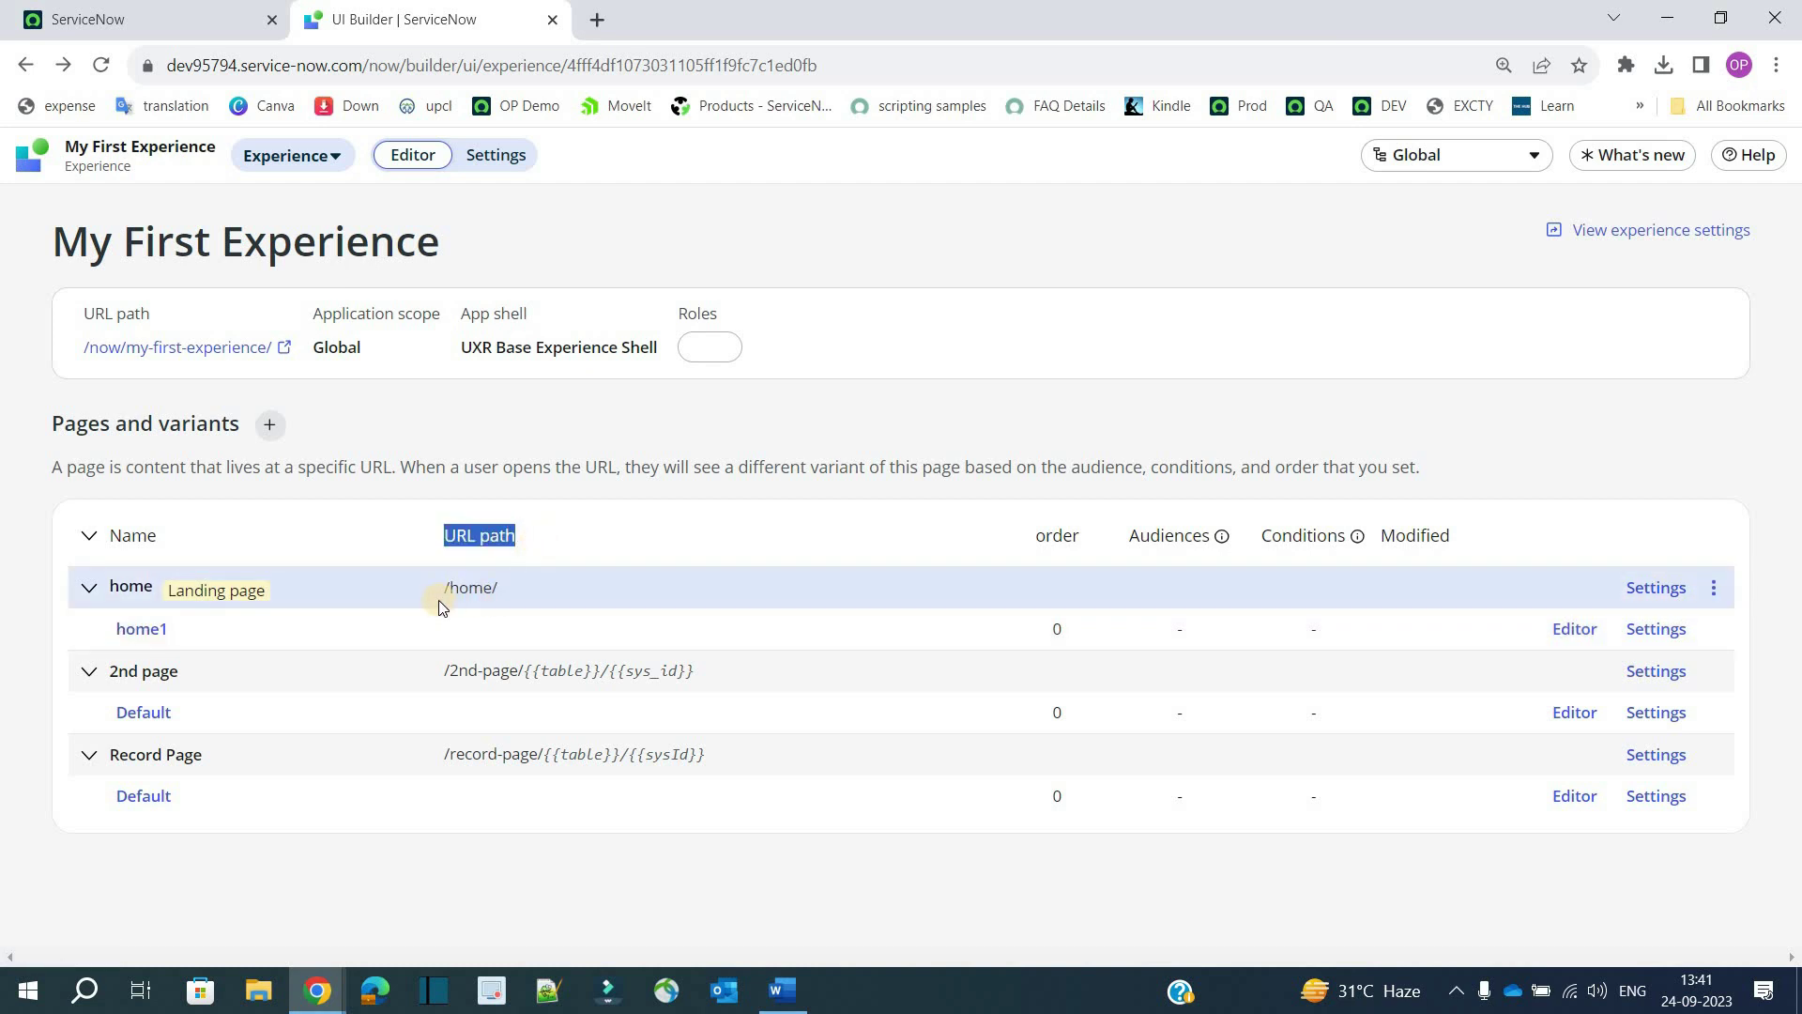
pyautogui.click(1026, 636)
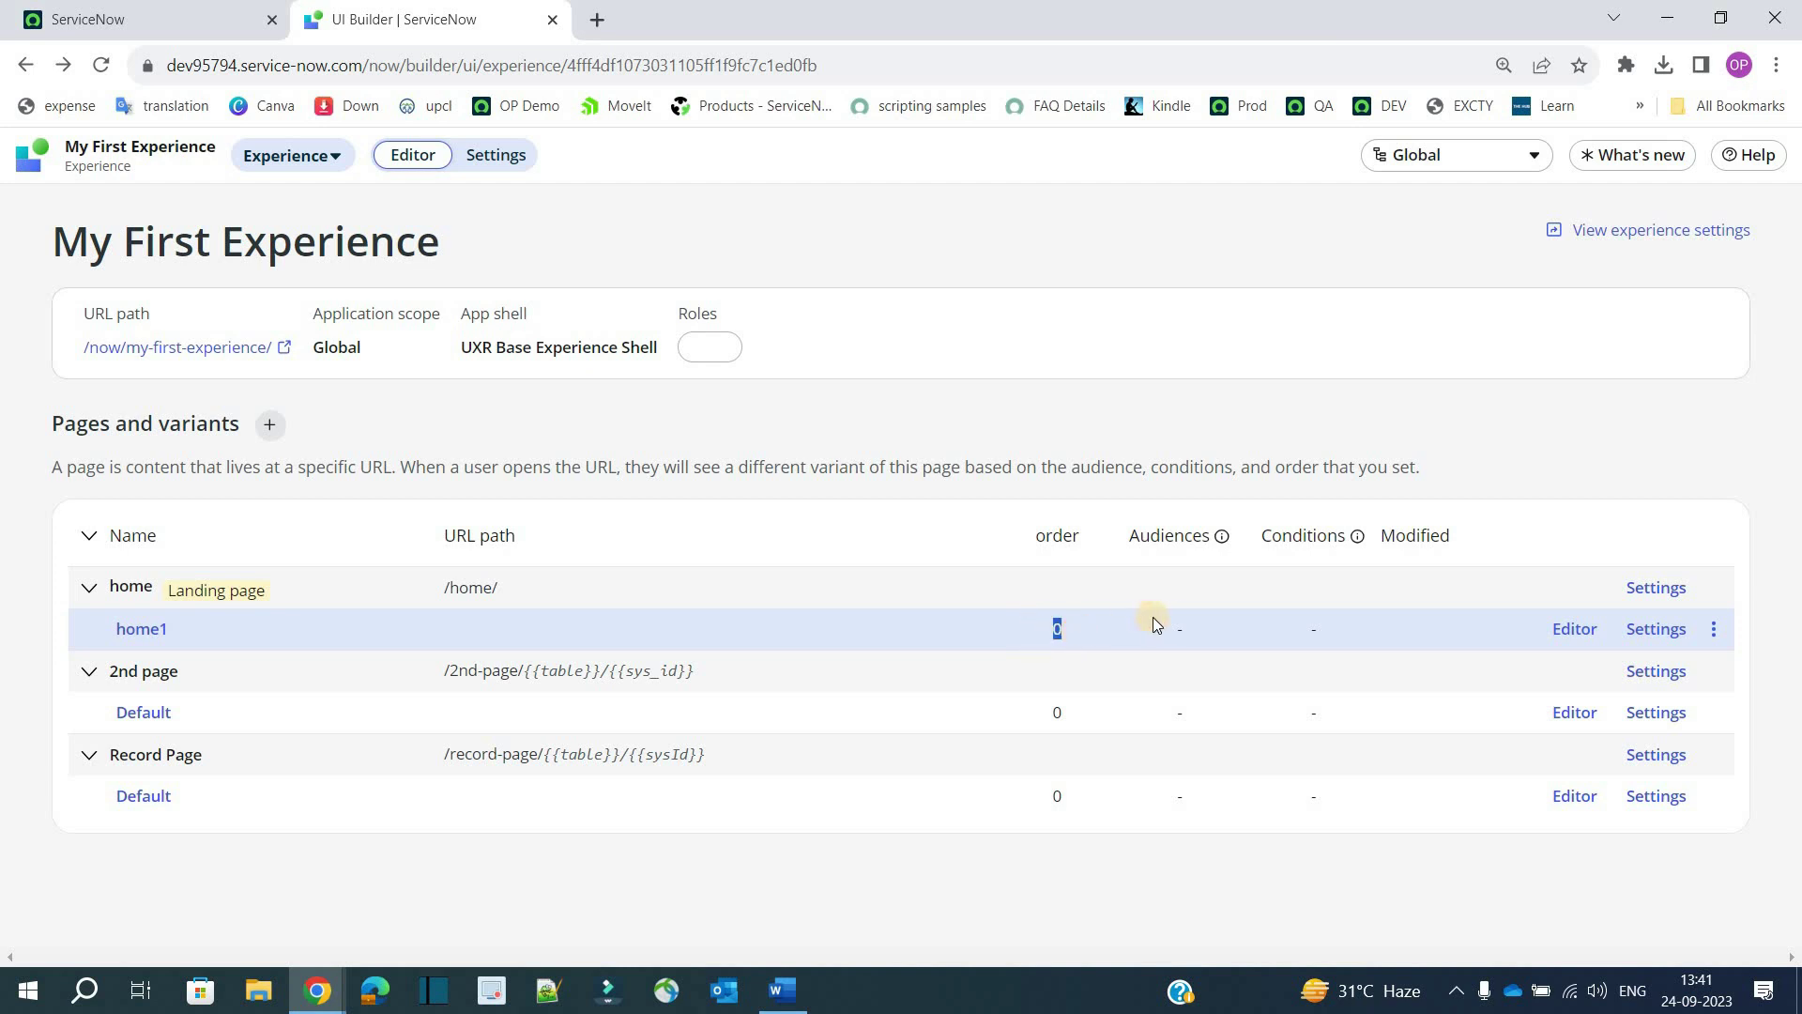
pyautogui.click(1189, 630)
pyautogui.click(1284, 638)
pyautogui.click(1673, 632)
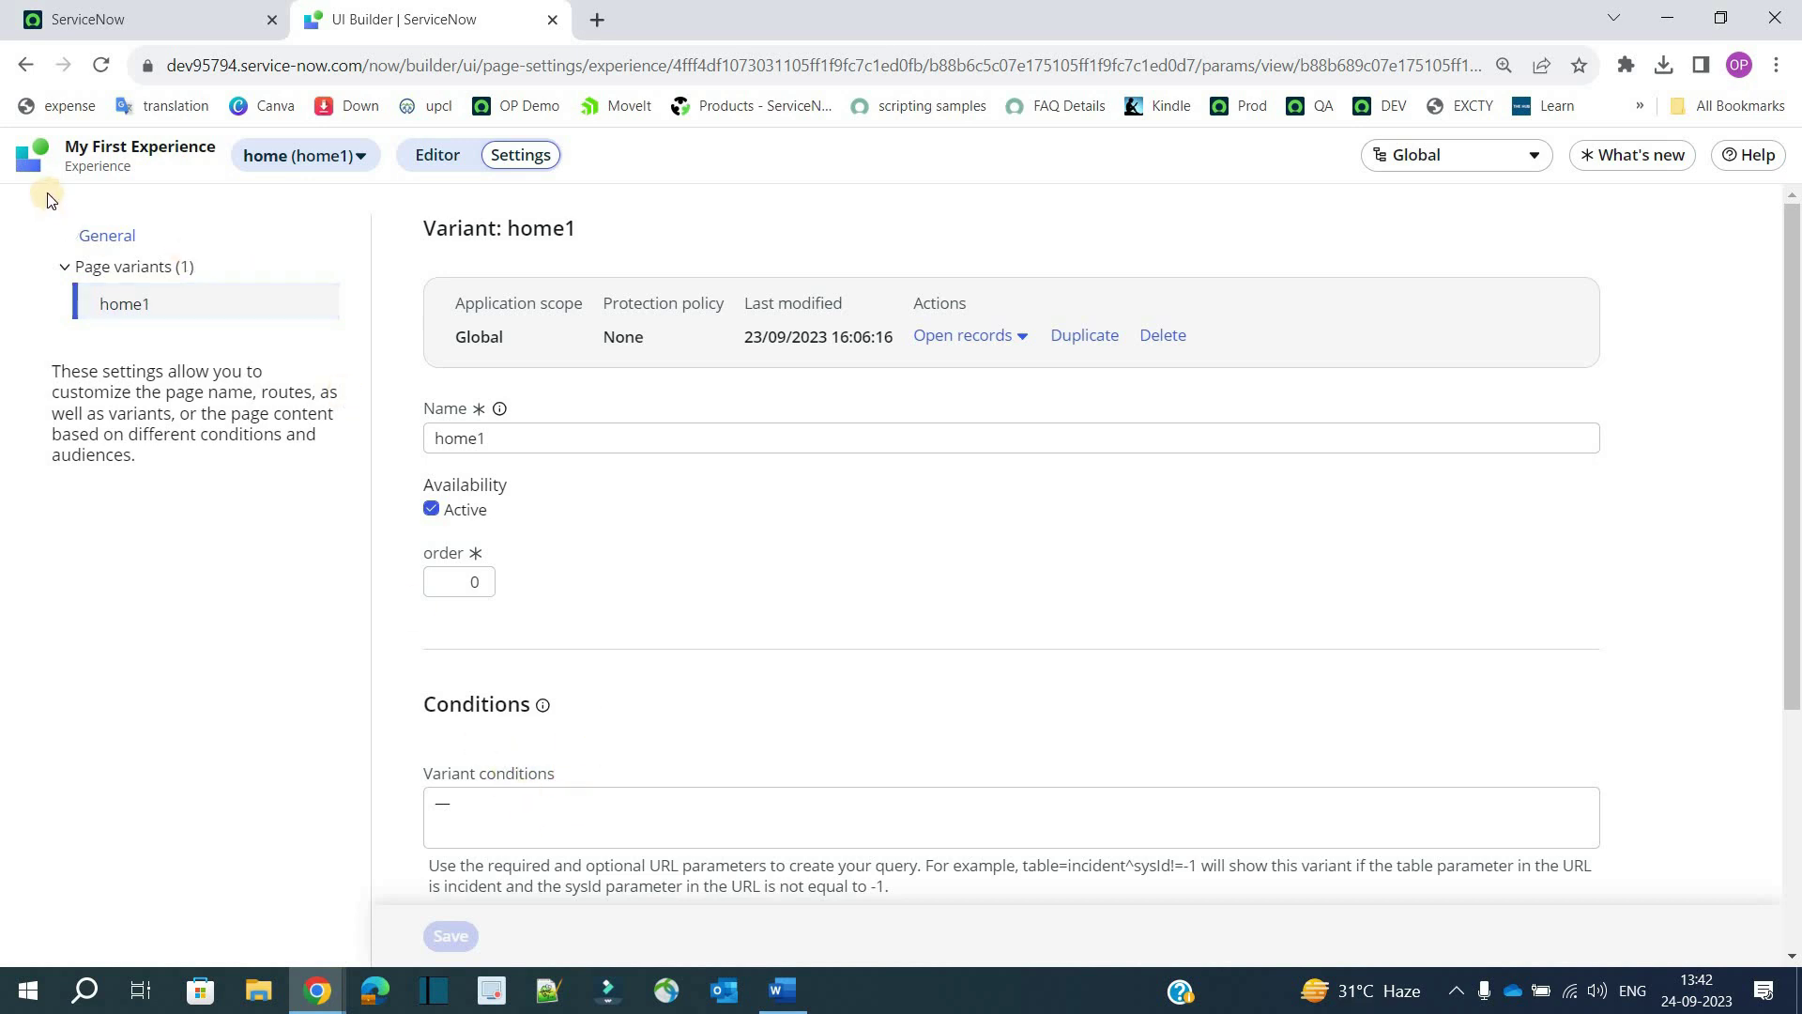
# Go back from the Variant: home1 settings to the My First Experience overview
pyautogui.click(23, 65)
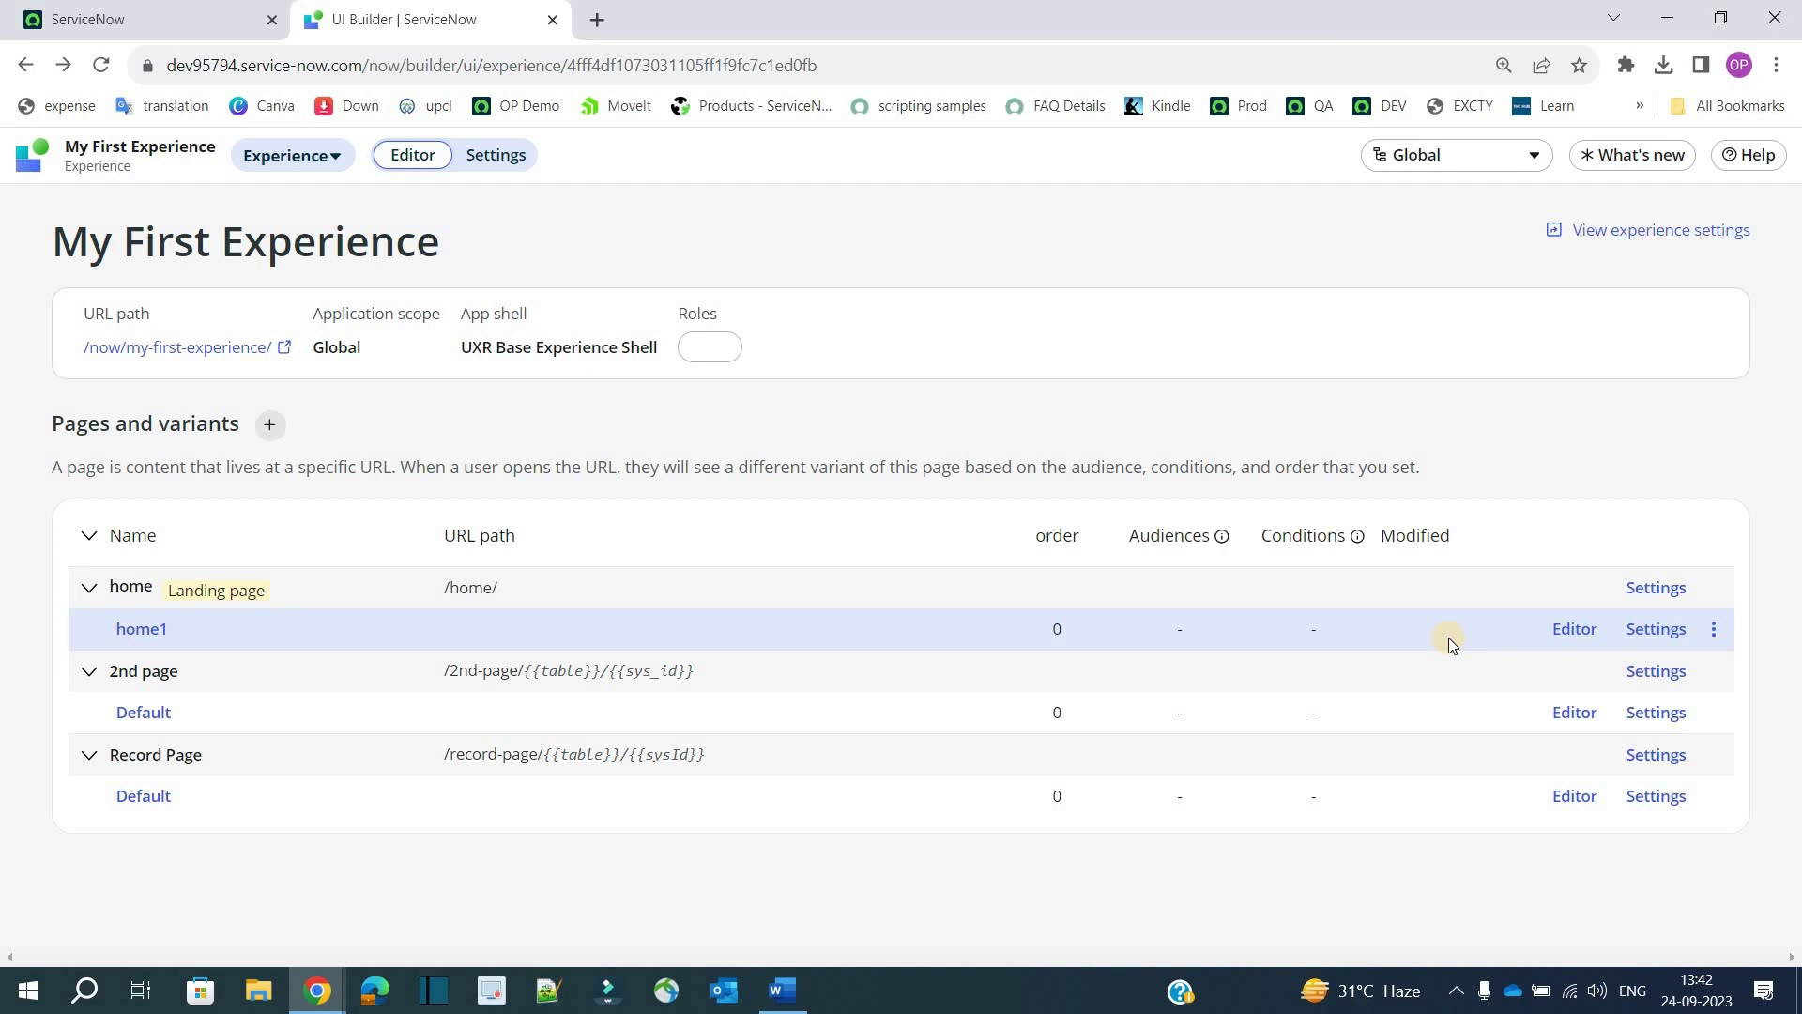
# Open home1 in the page editor and select Column layout 1 under Body in the content tree
pyautogui.click(1575, 630)
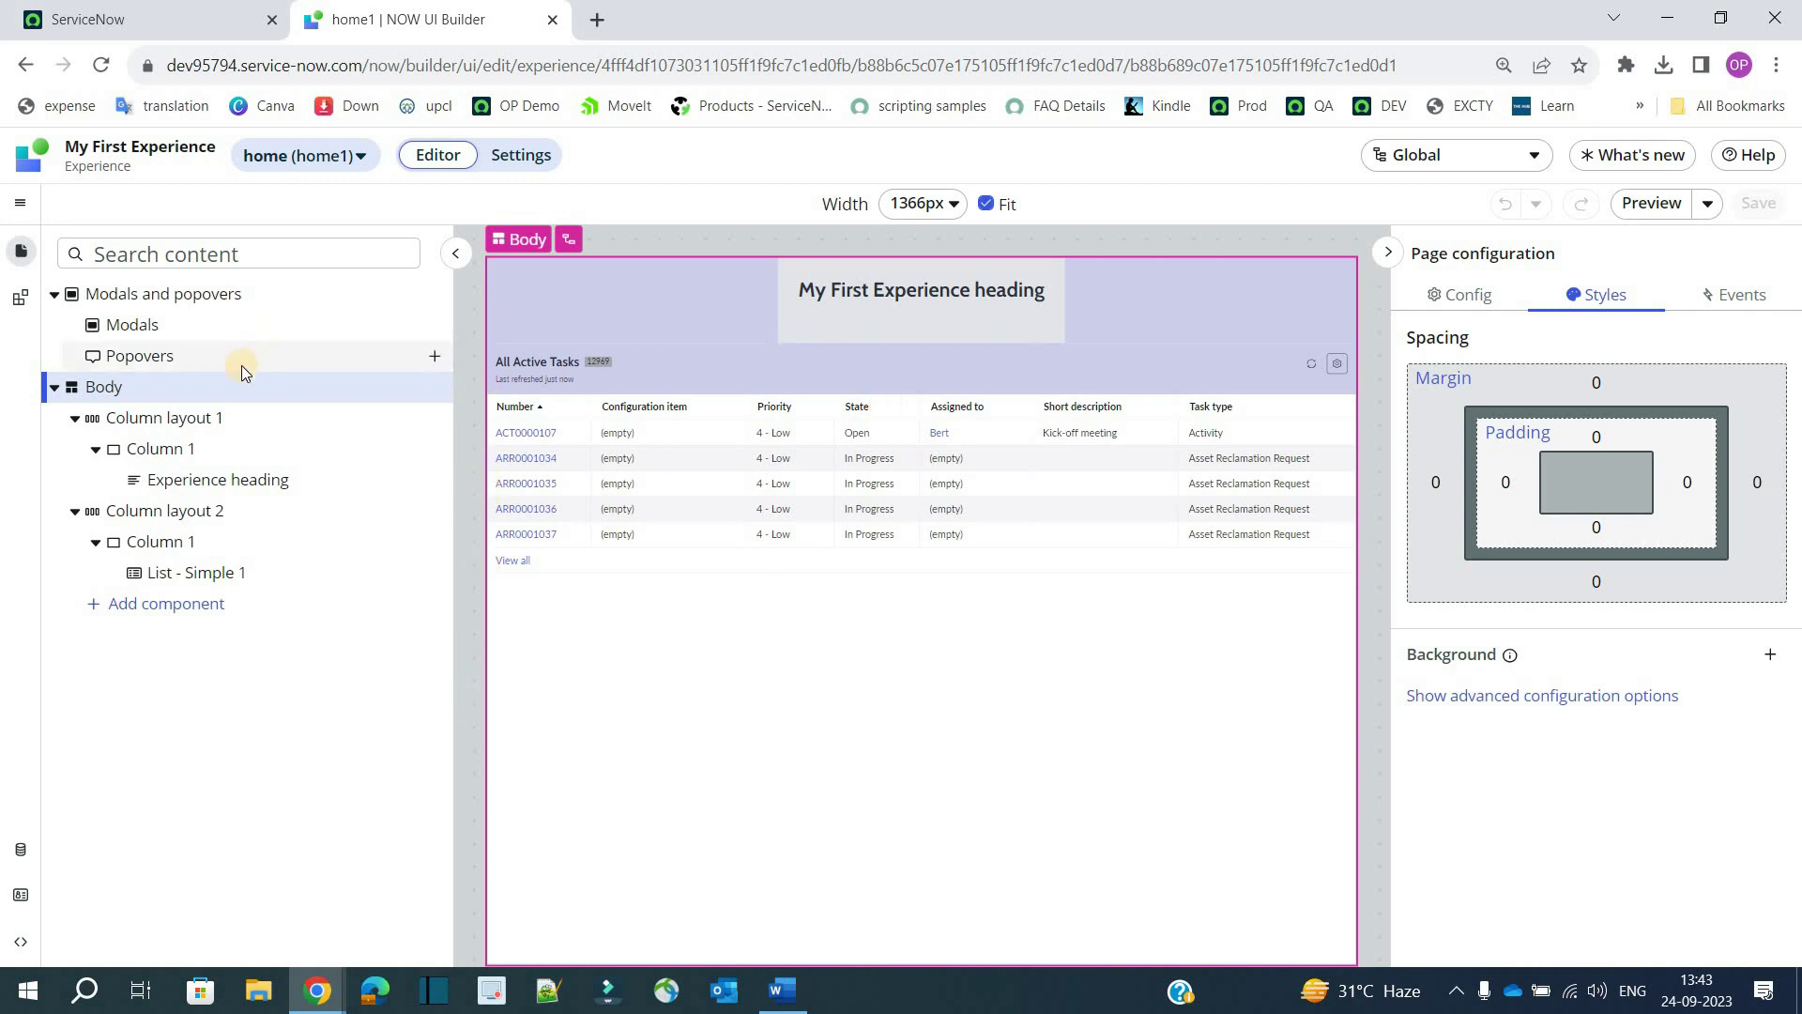
pyautogui.click(210, 387)
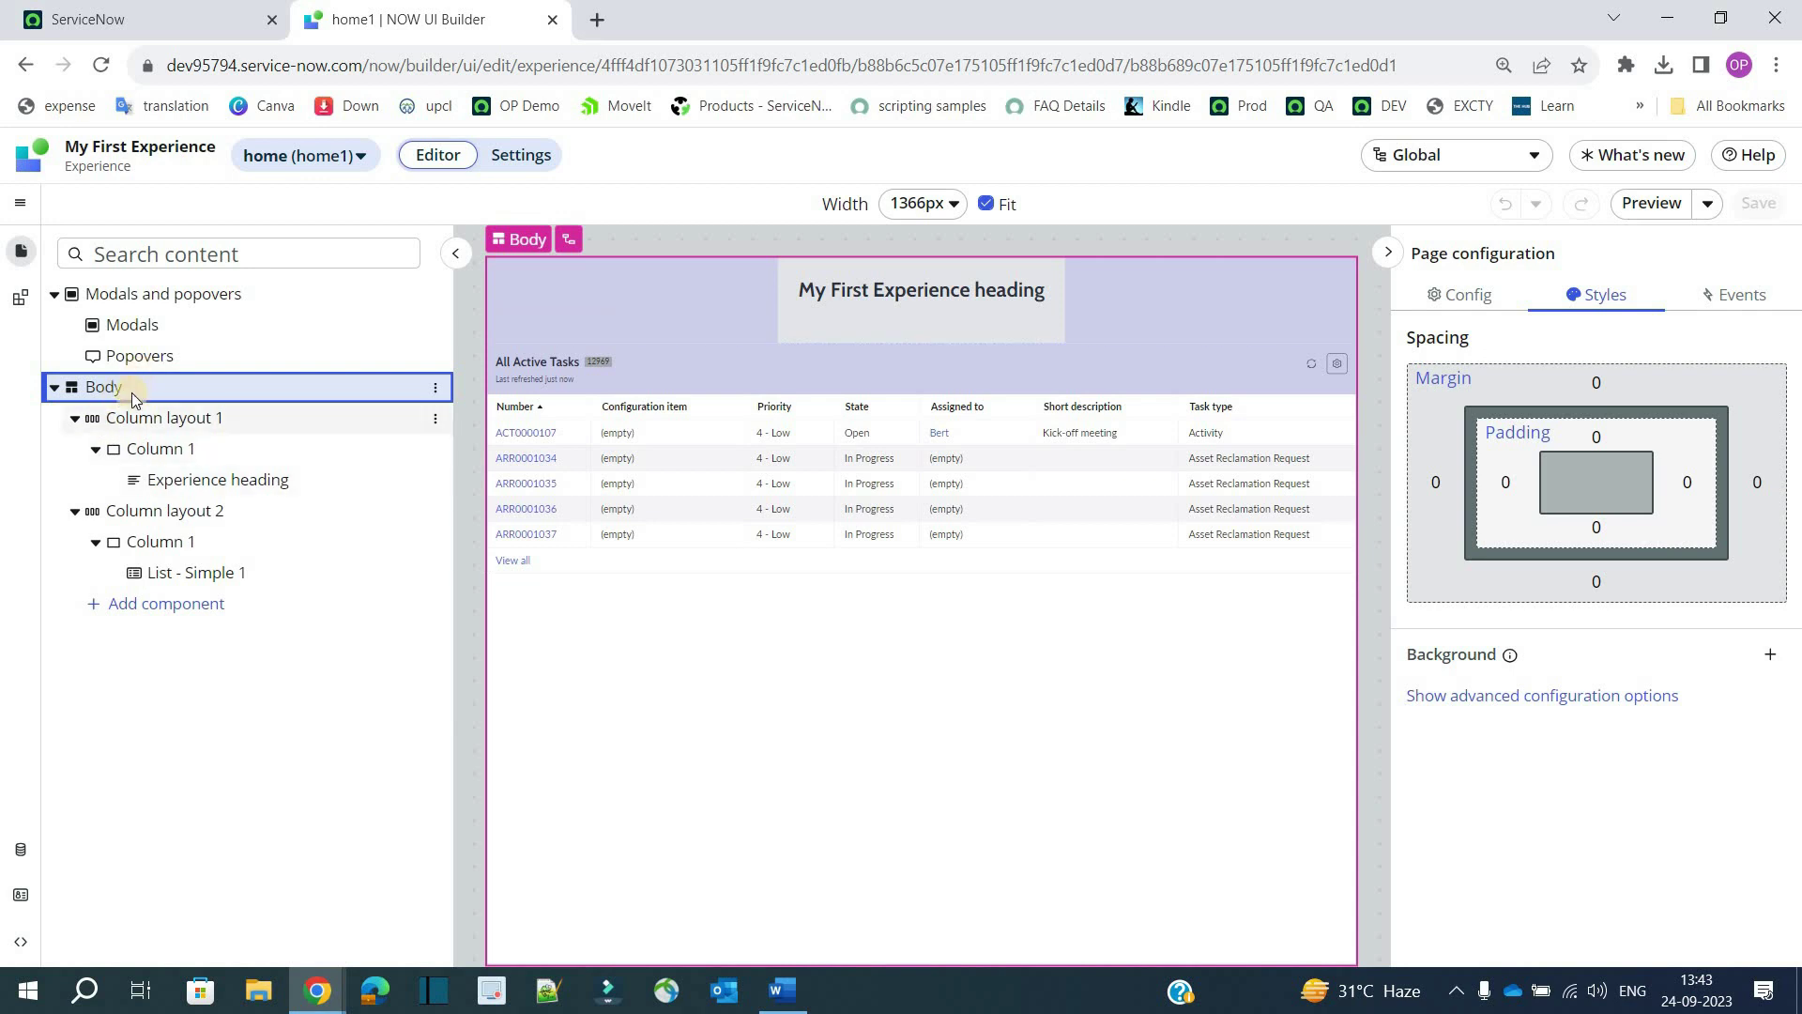
pyautogui.click(181, 424)
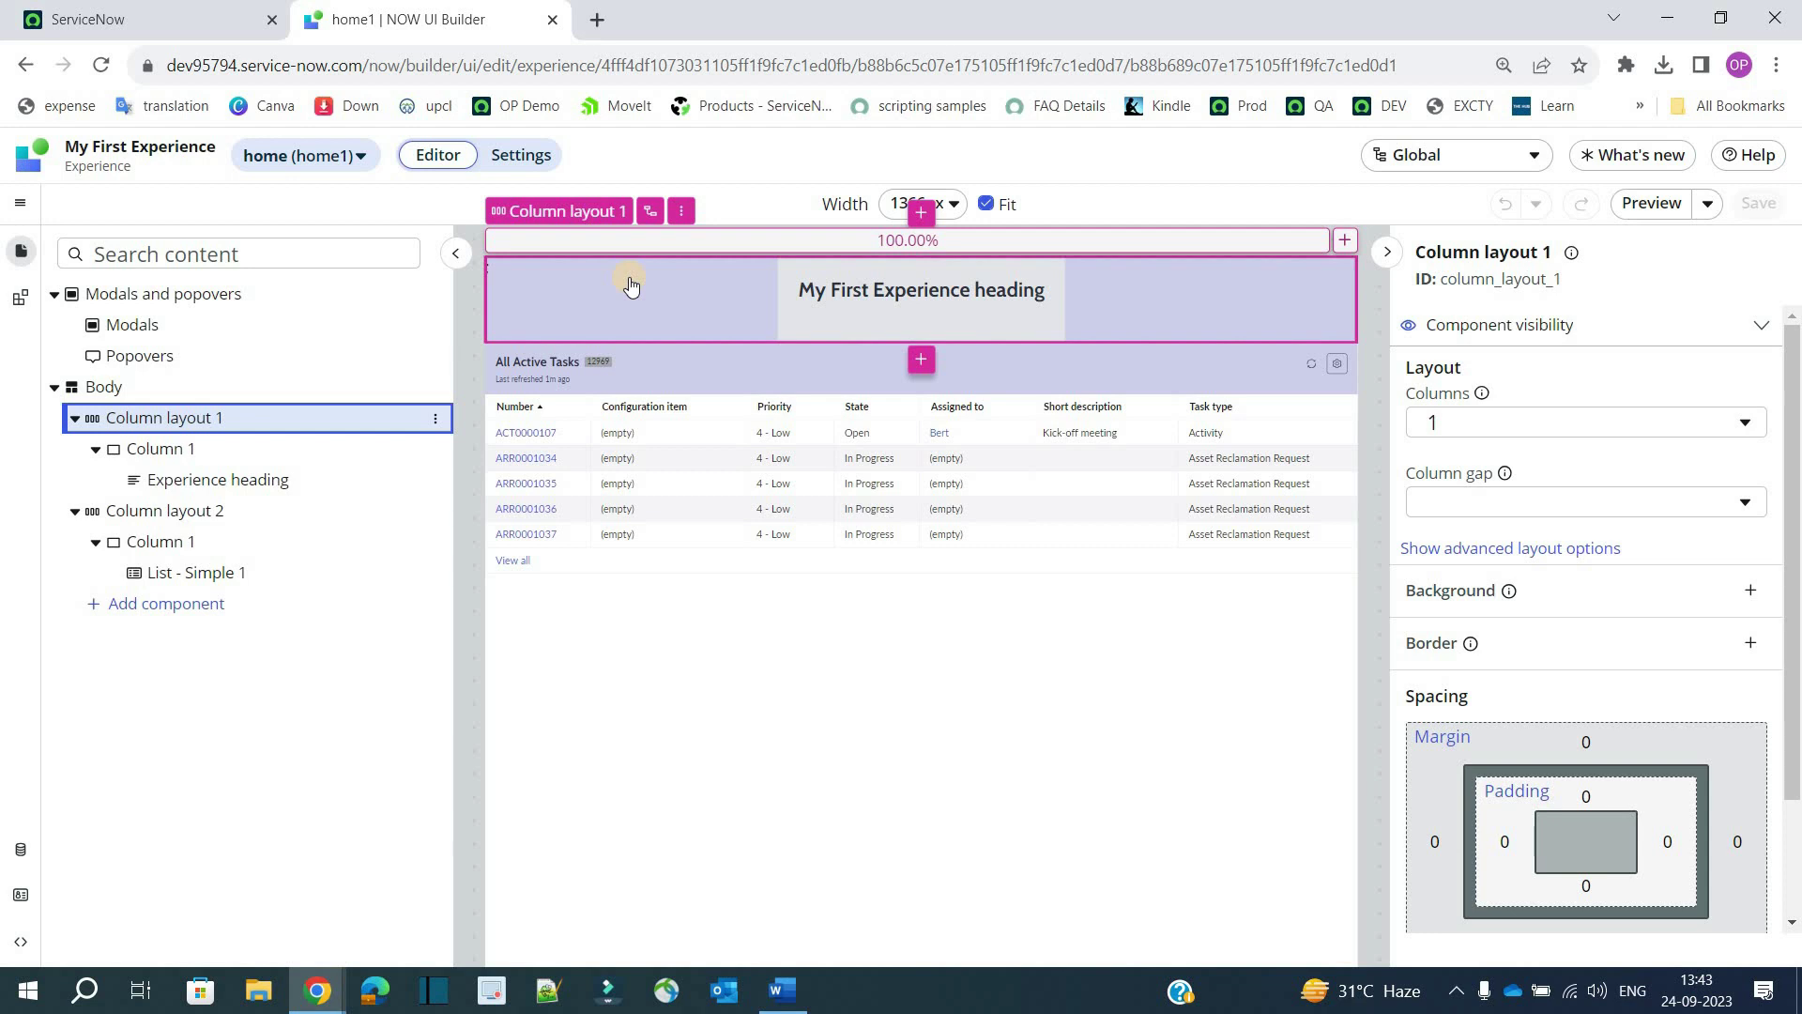
# Inspect Column layout 1's label and column_layout_1 ID without saving changes, then select Column 1
pyautogui.click(219, 419)
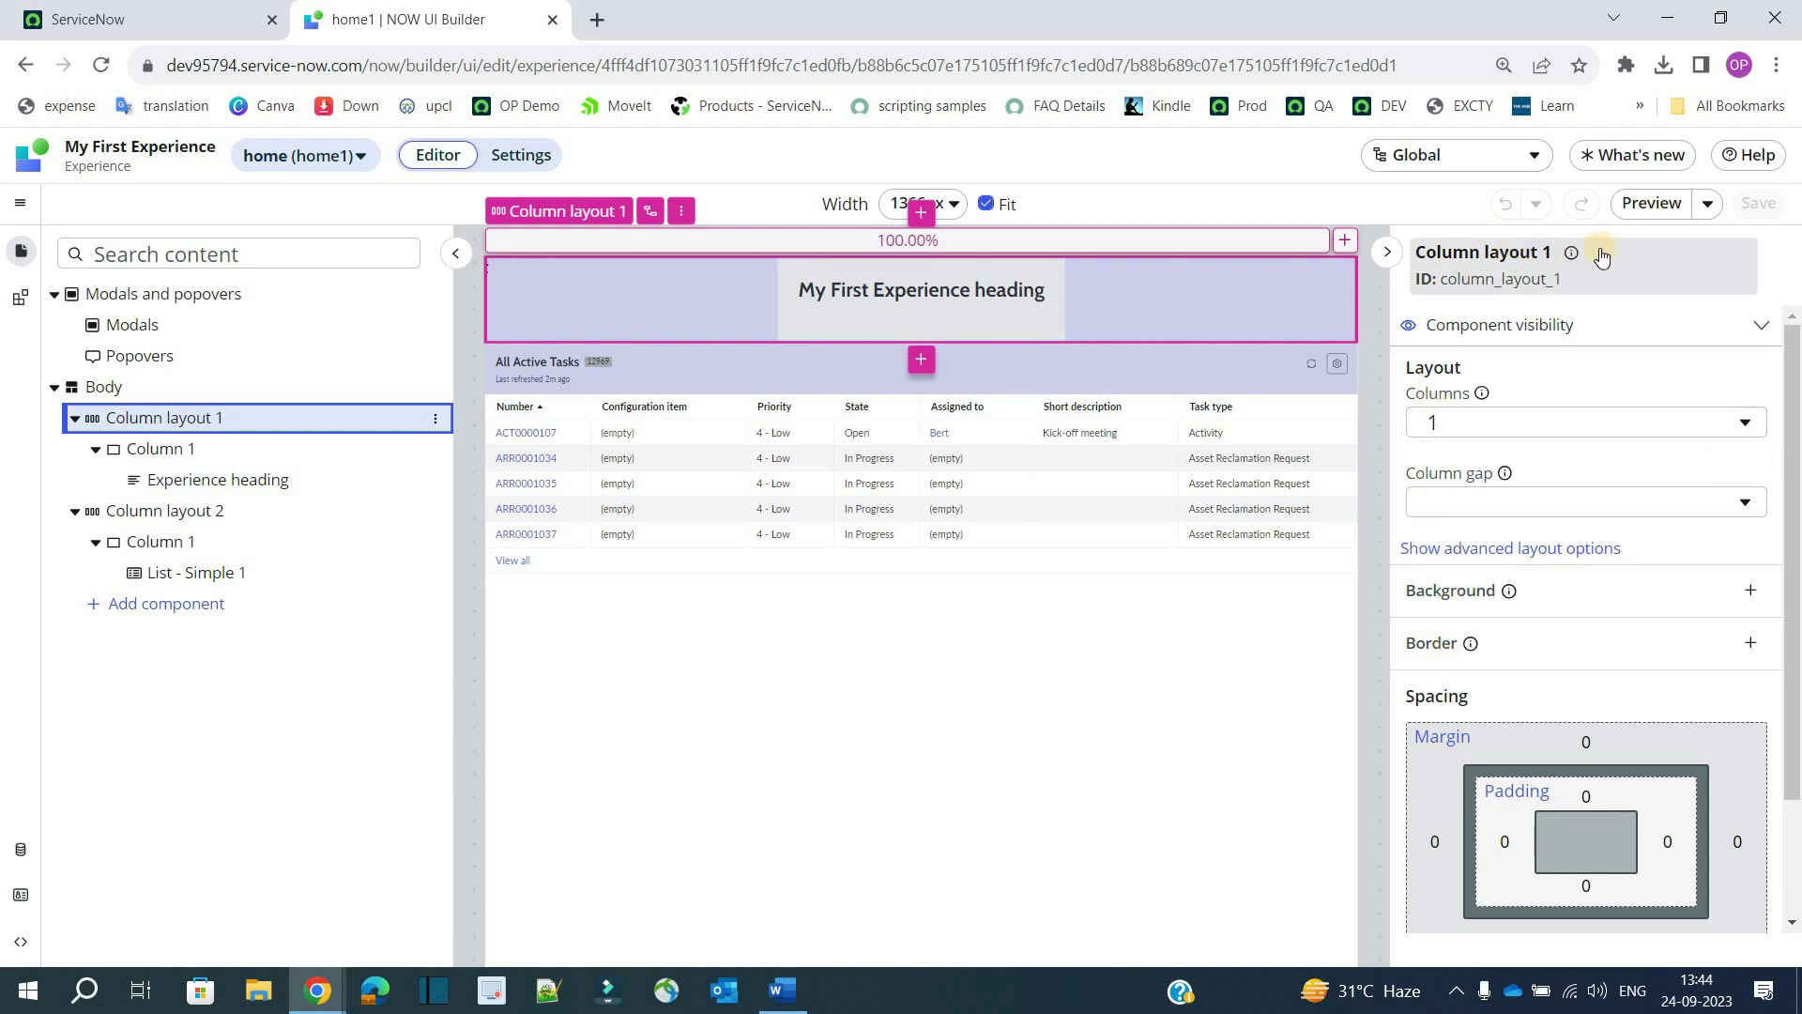
pyautogui.click(1573, 253)
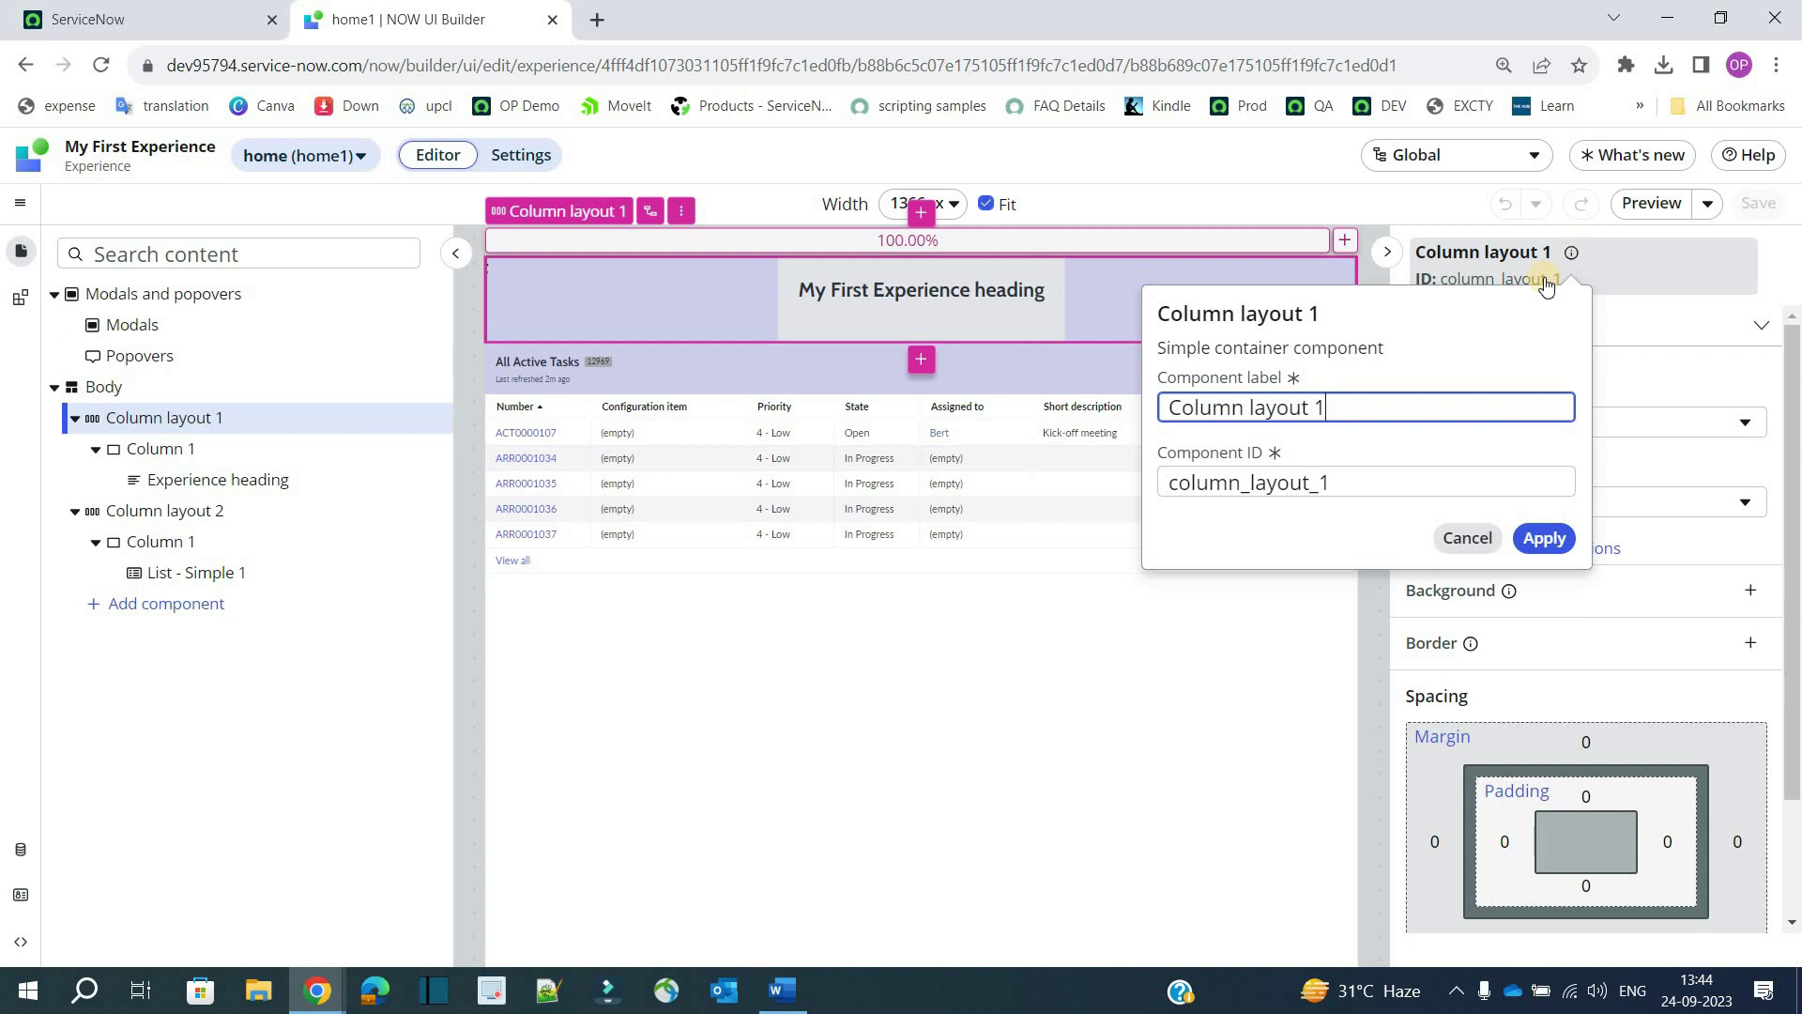
pyautogui.tripleClick(1396, 402)
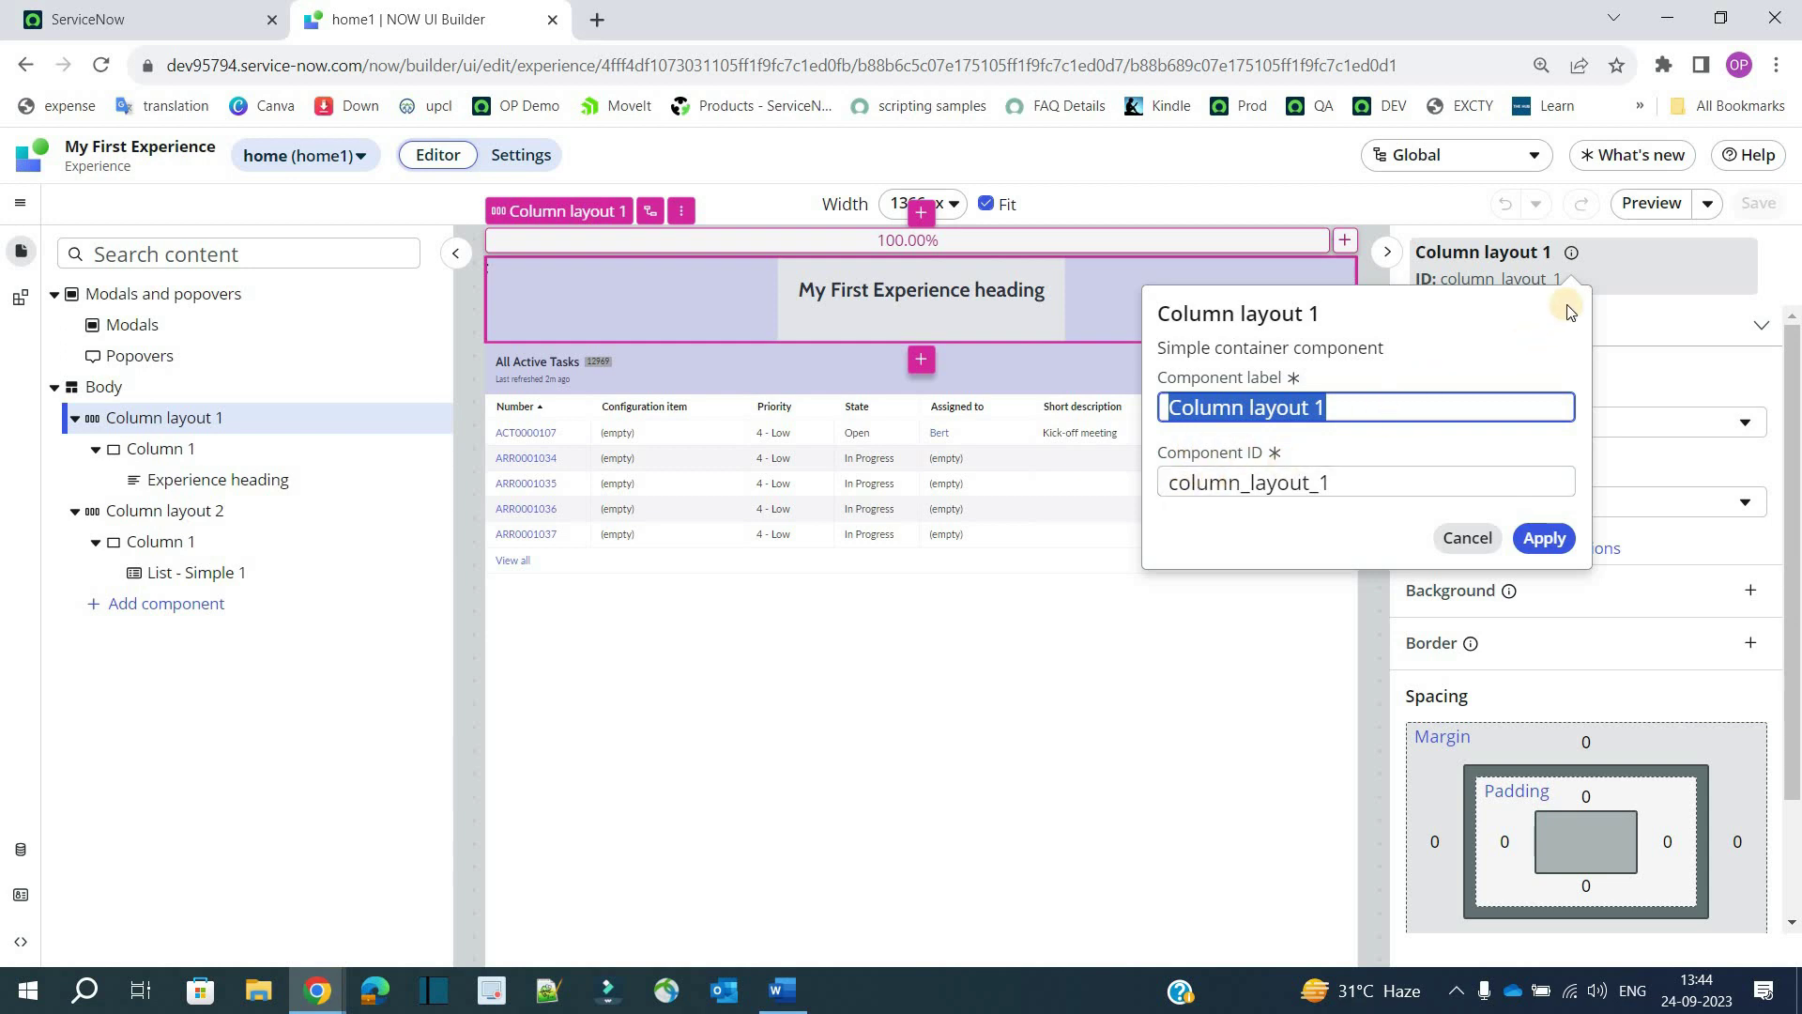
pyautogui.click(1573, 254)
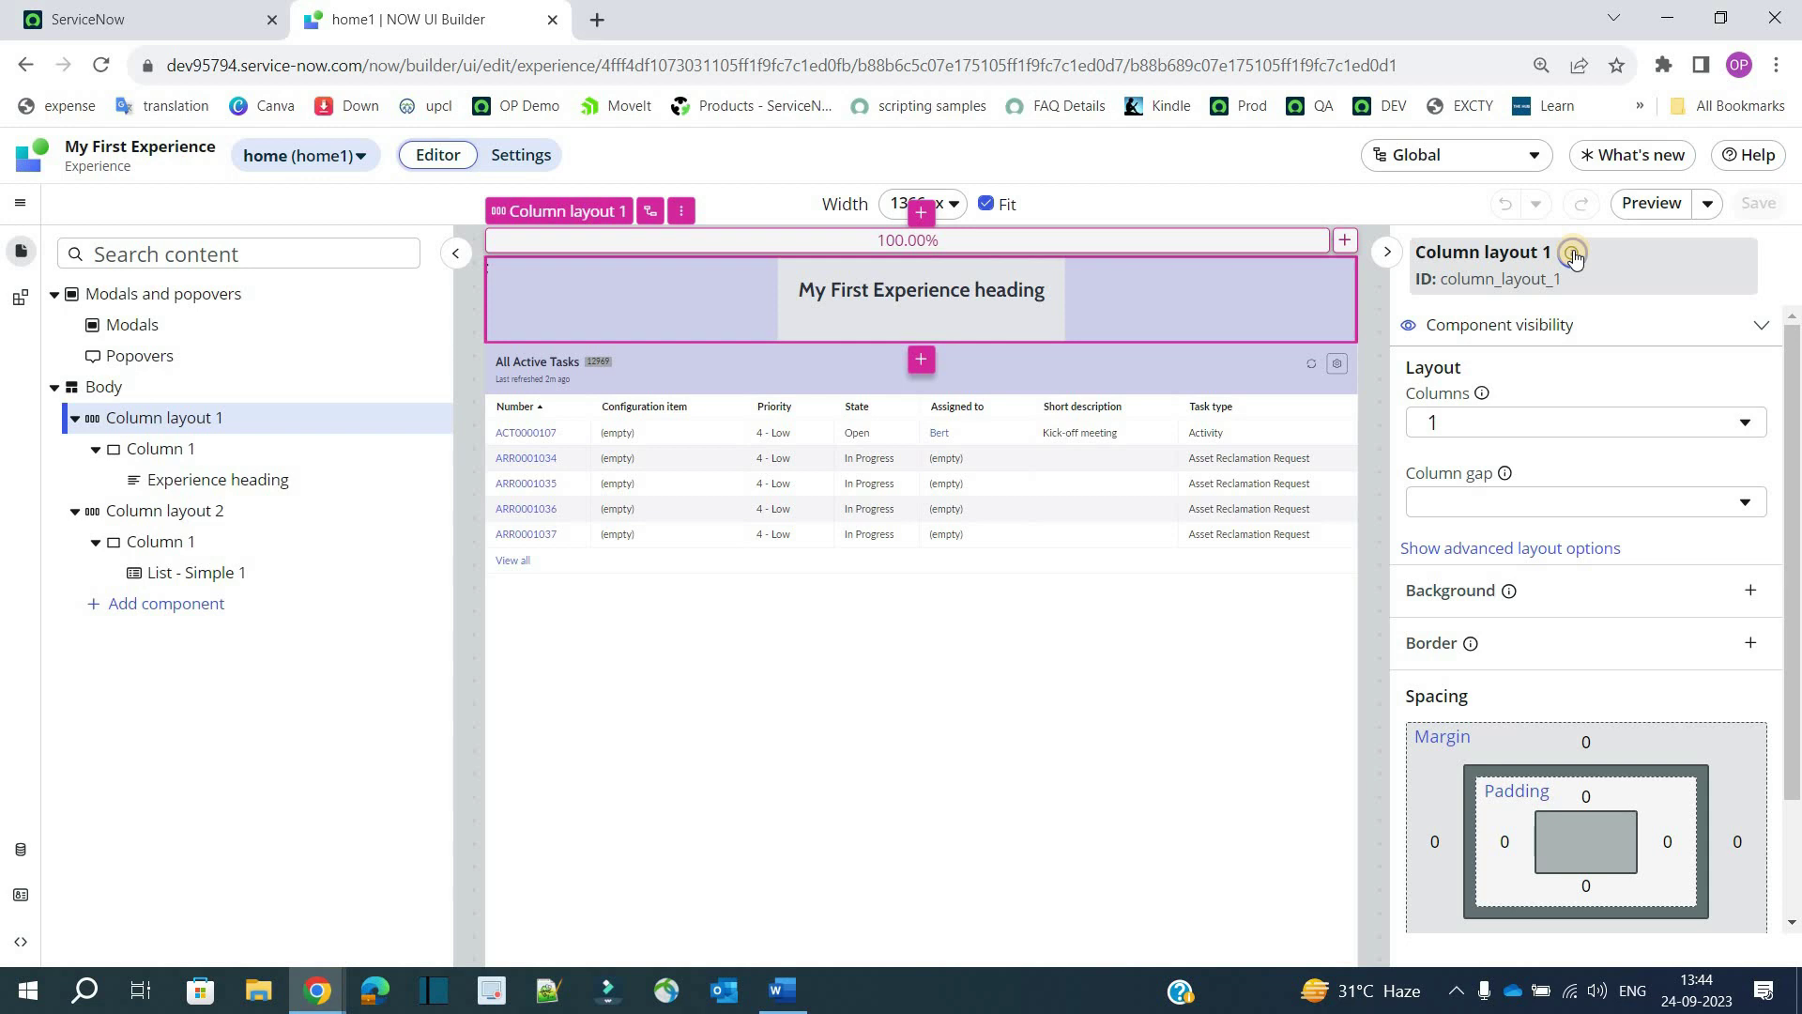
pyautogui.click(1573, 253)
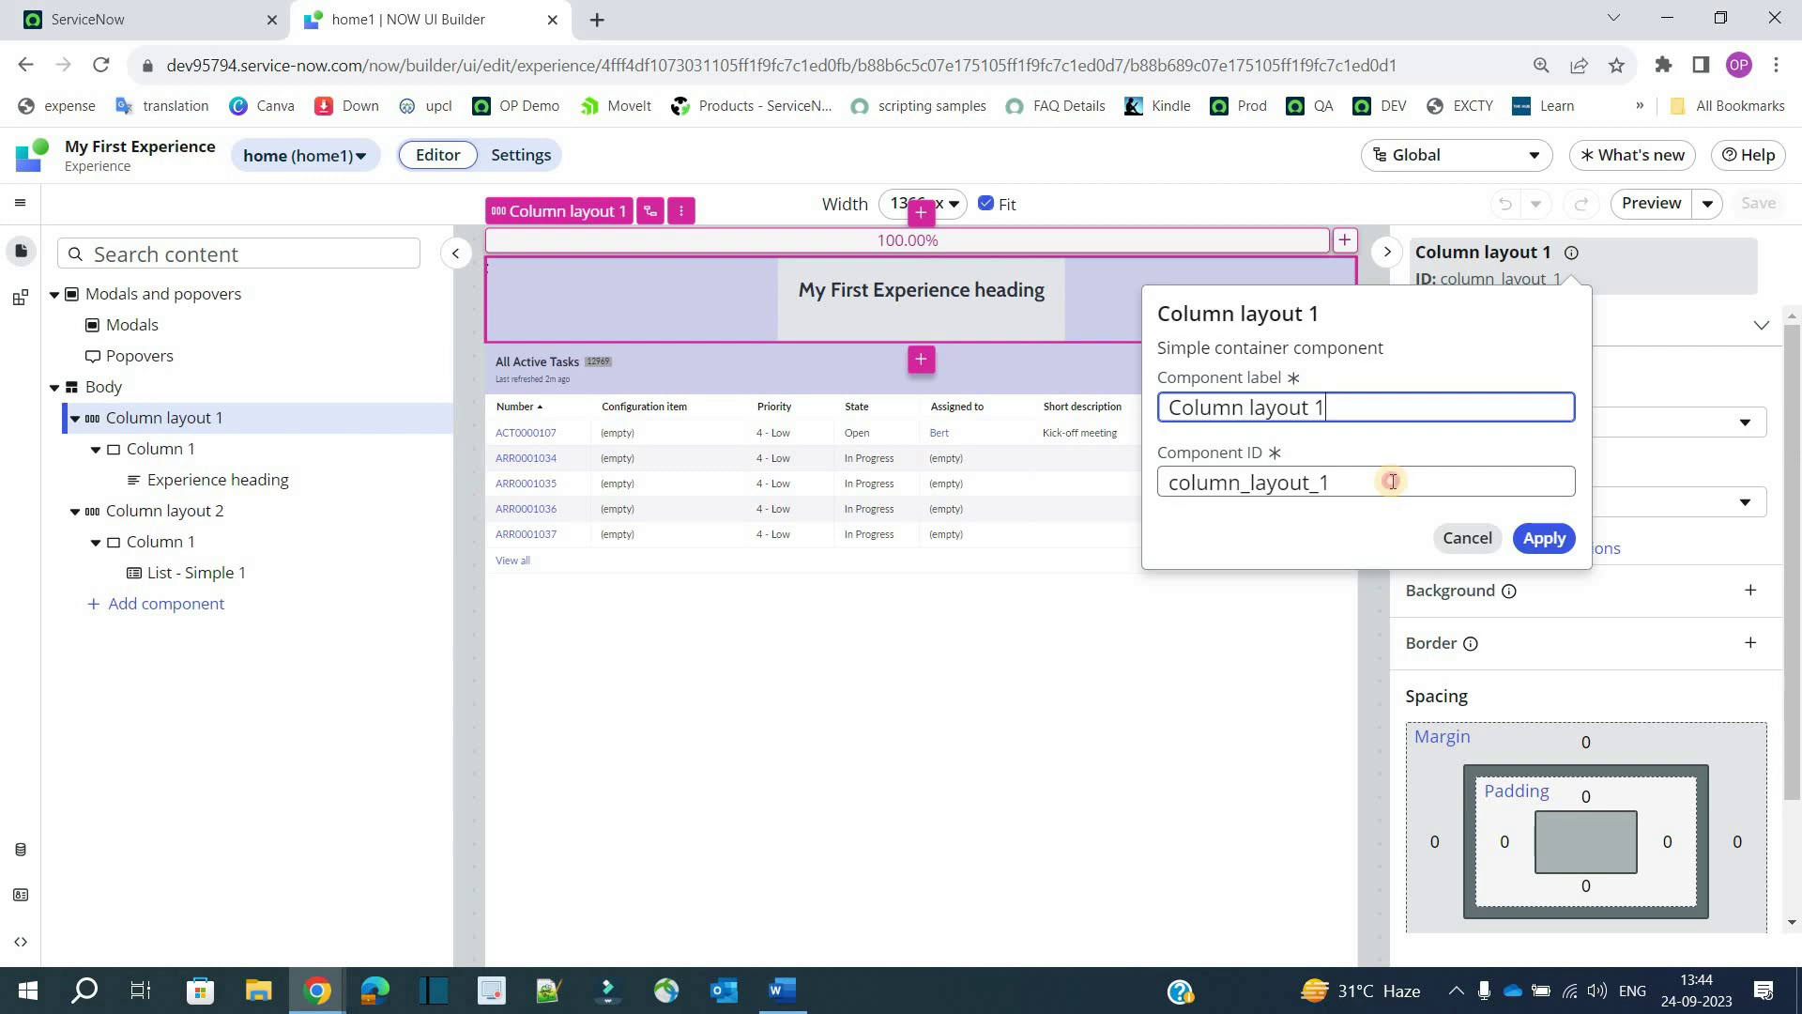
pyautogui.doubleClick(1392, 481)
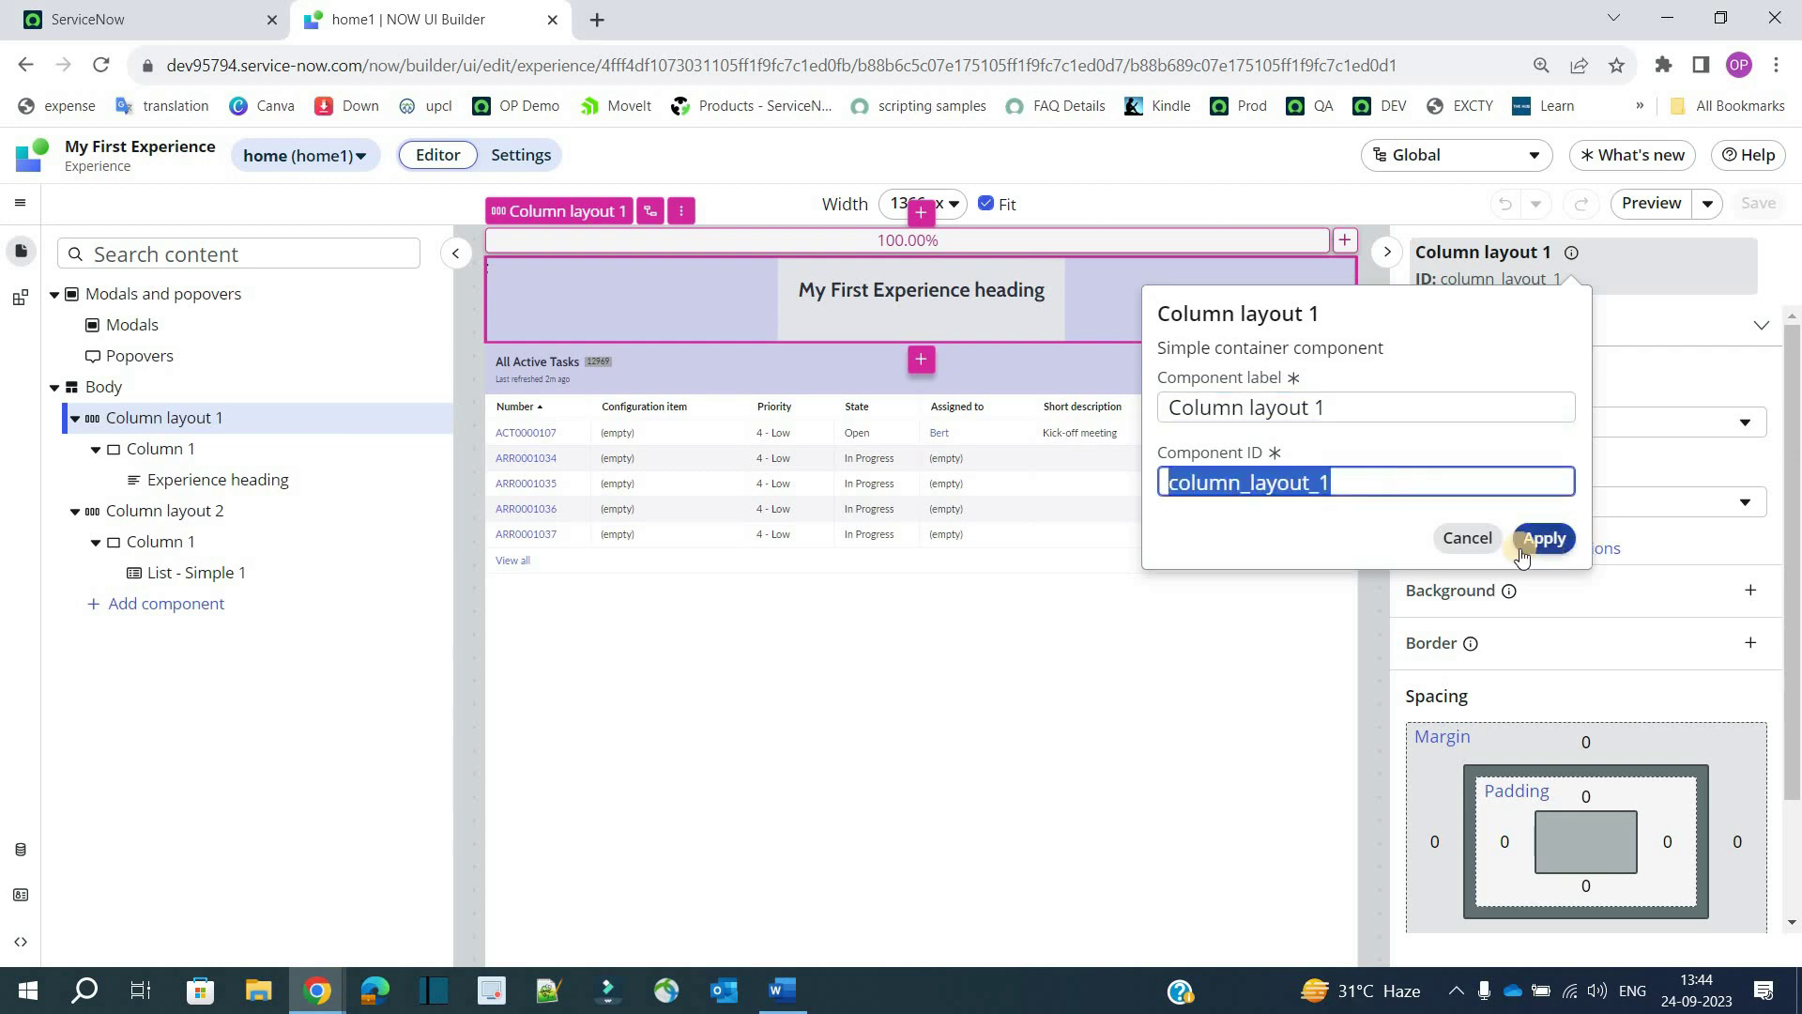
pyautogui.click(1466, 540)
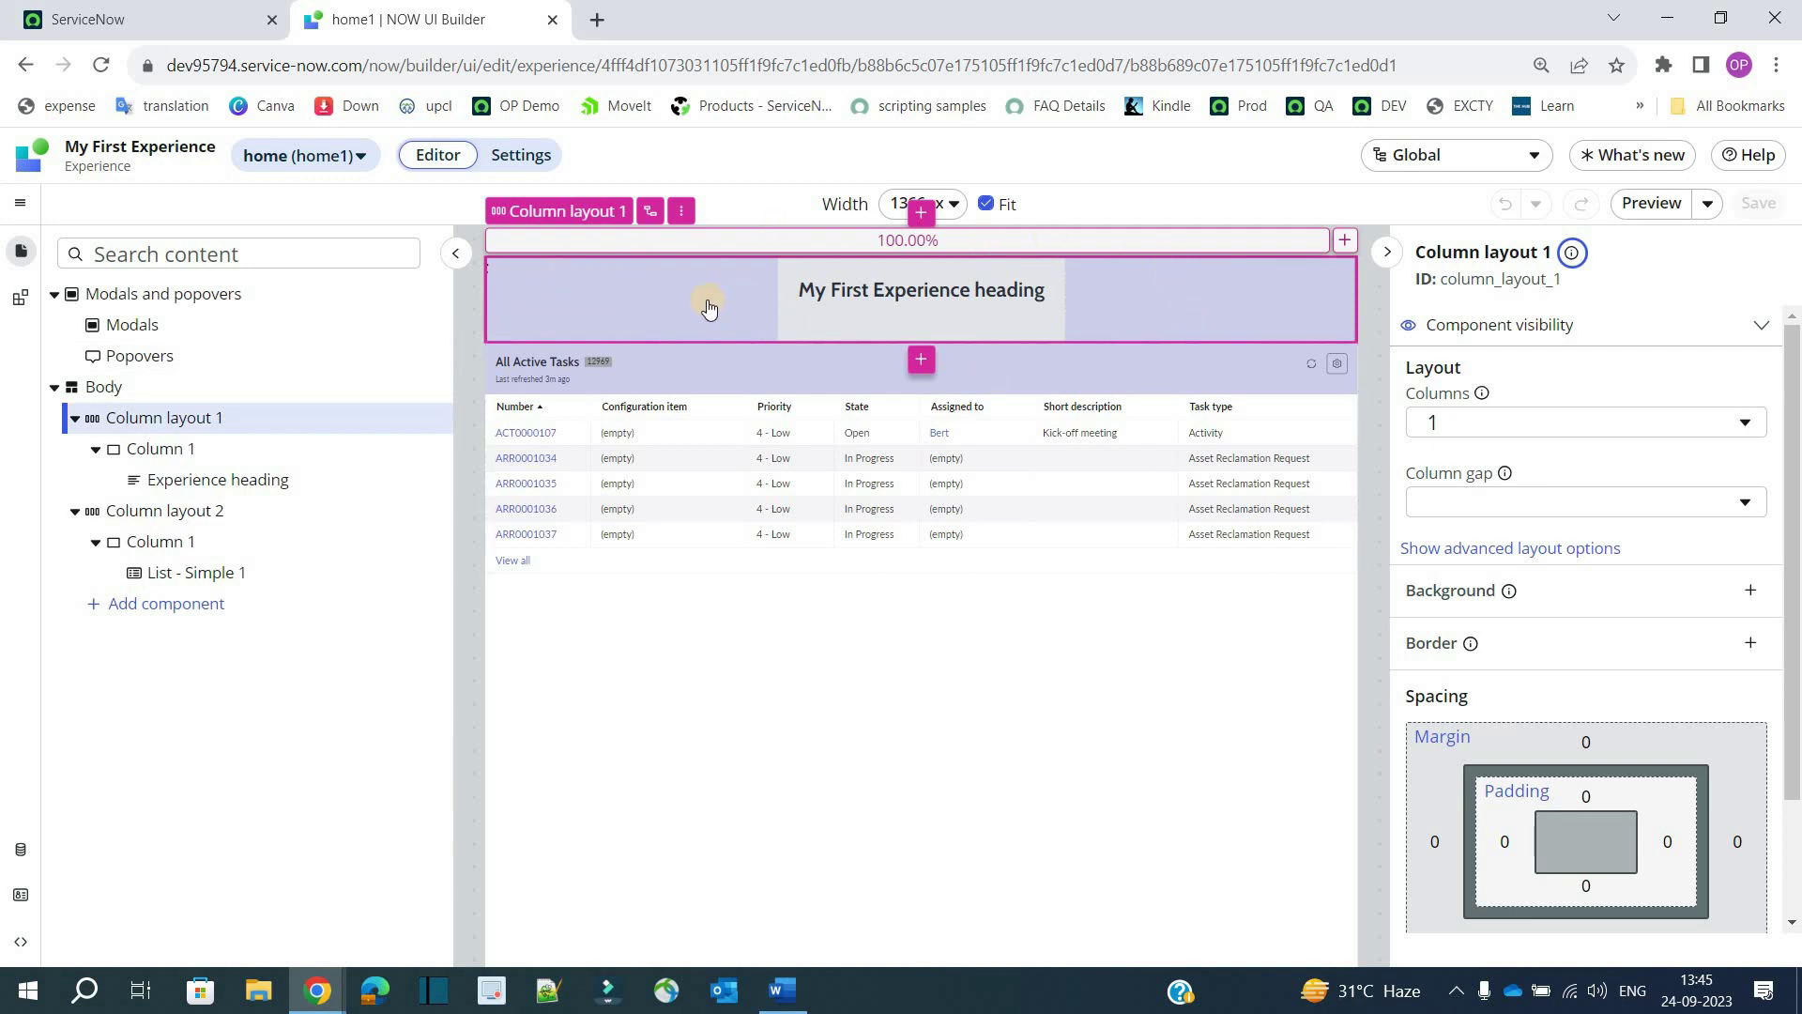
pyautogui.click(178, 452)
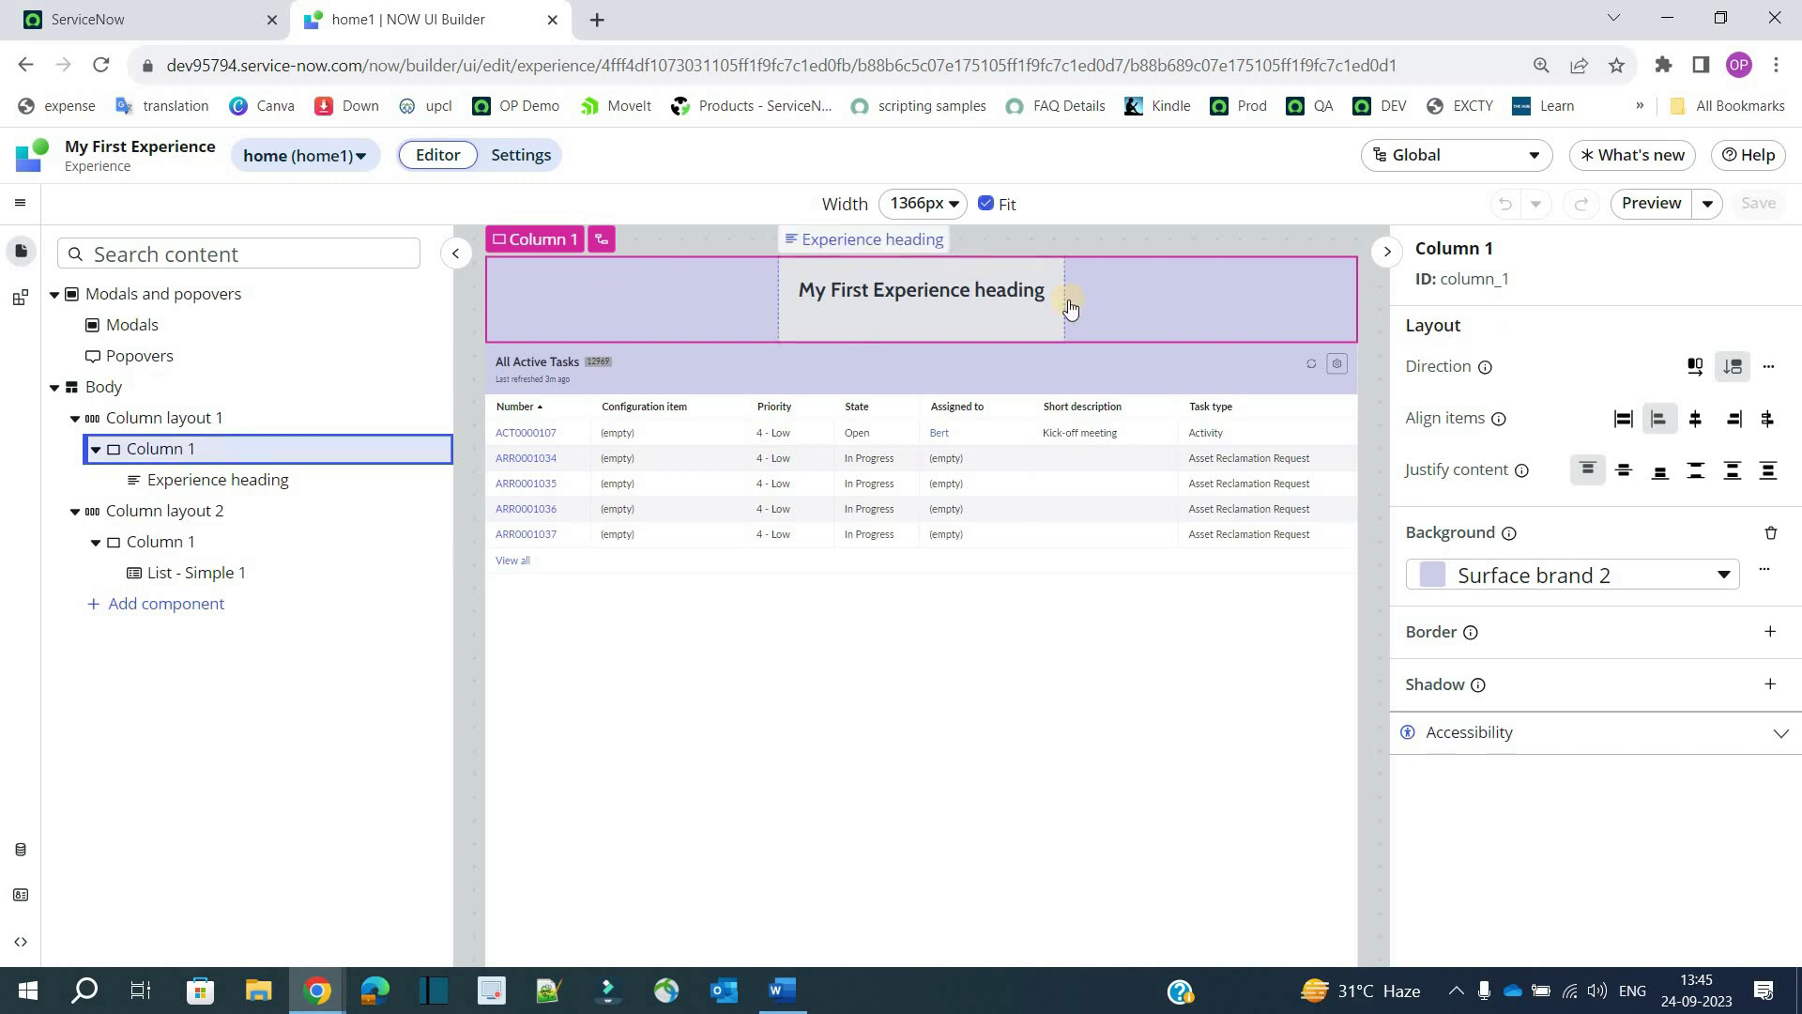
# Select the Experience heading, try Header-secondary and Header-tertiary, and keep Header-primary
pyautogui.click(211, 484)
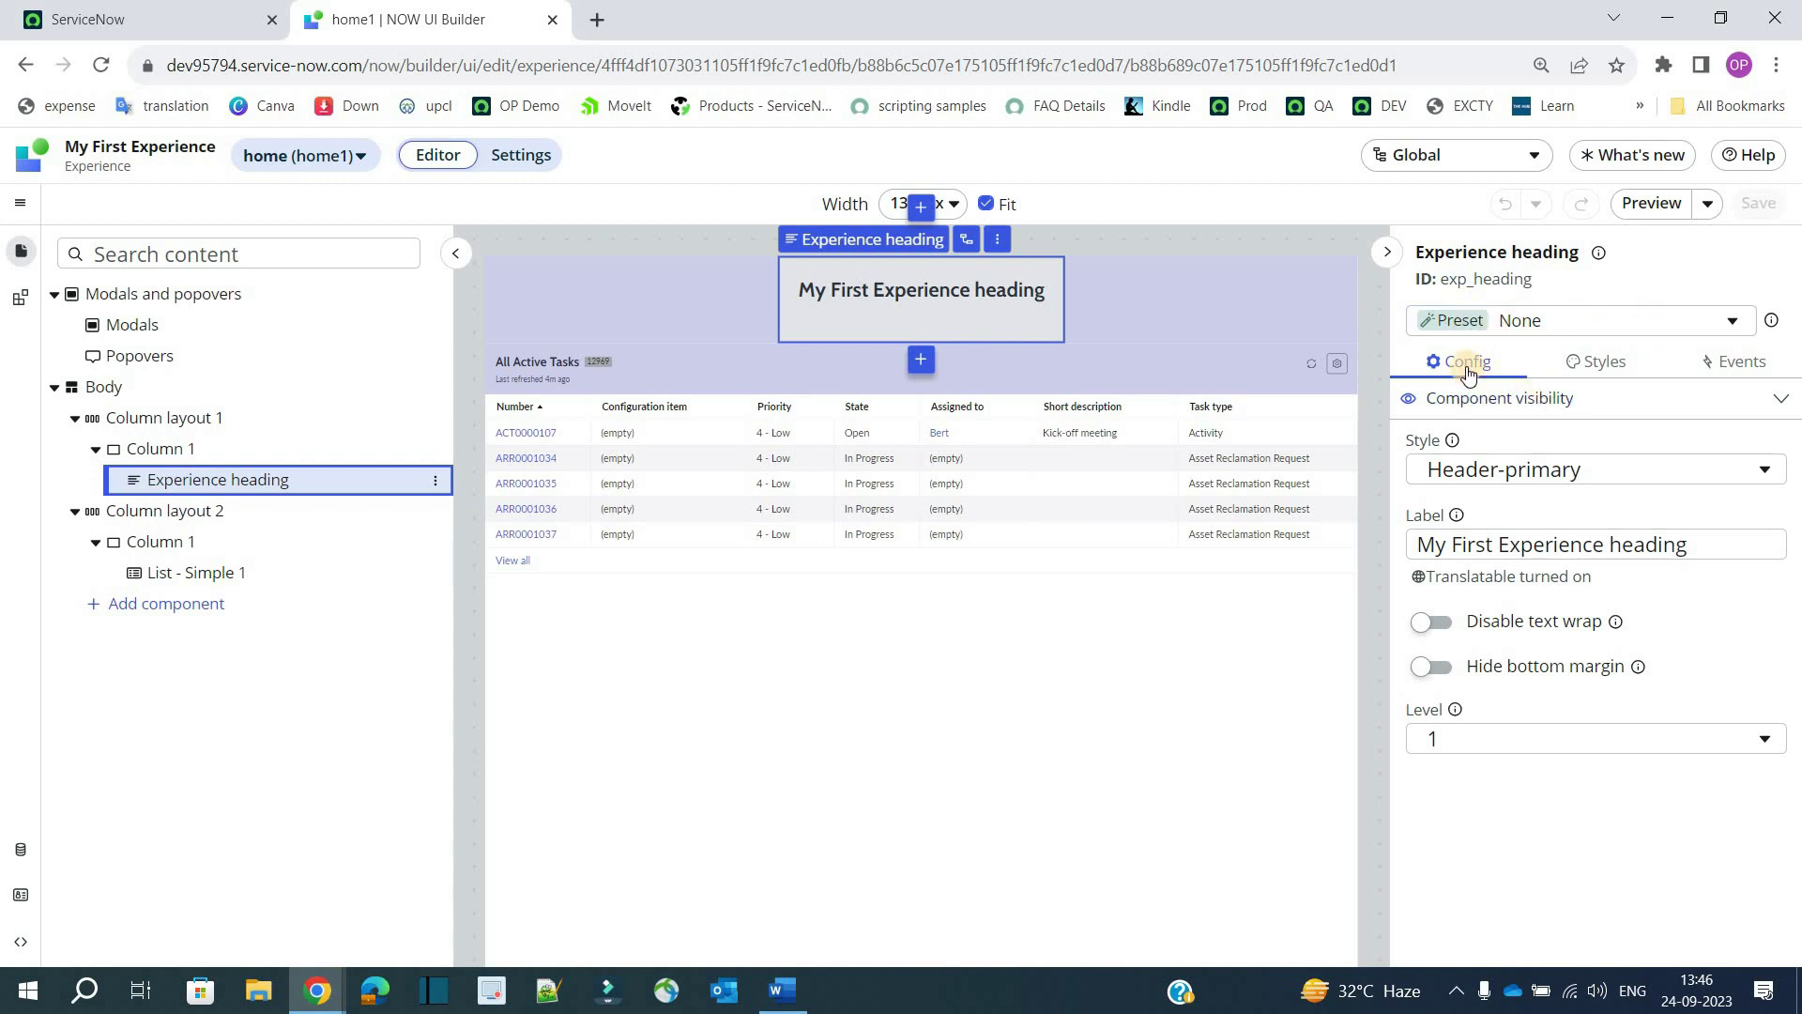
pyautogui.click(1502, 478)
pyautogui.click(1513, 547)
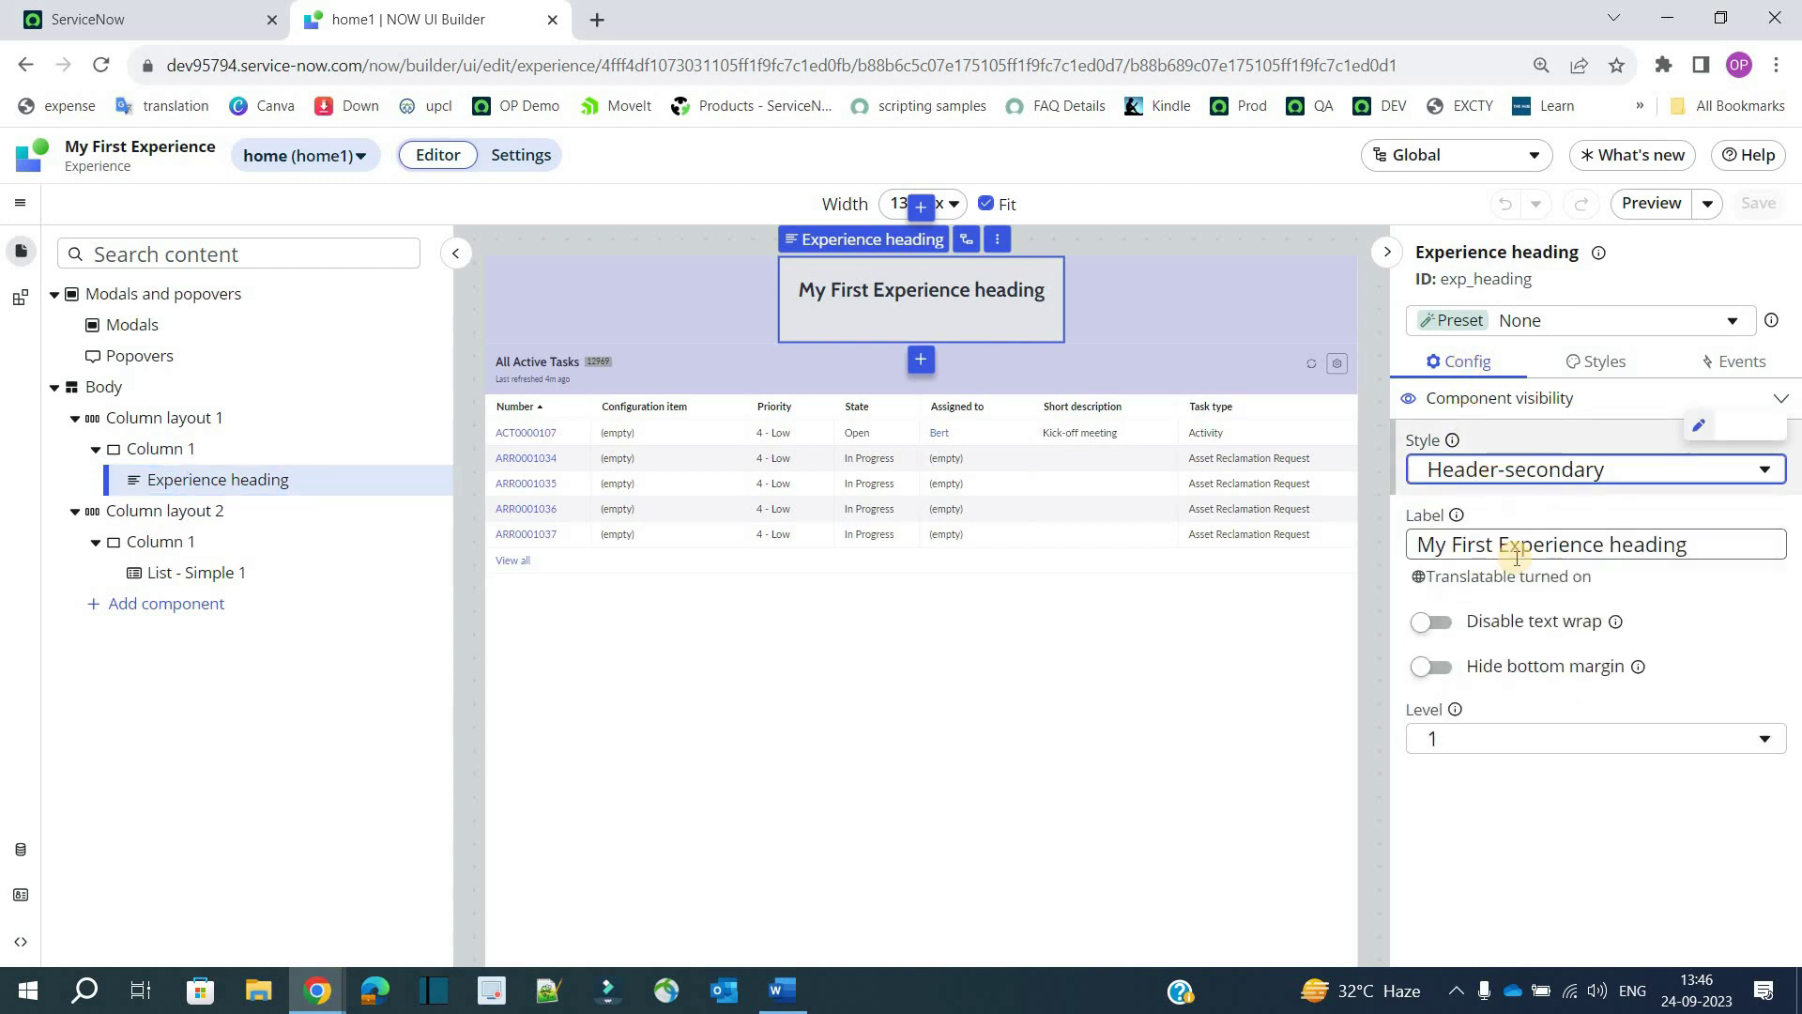
pyautogui.click(1513, 469)
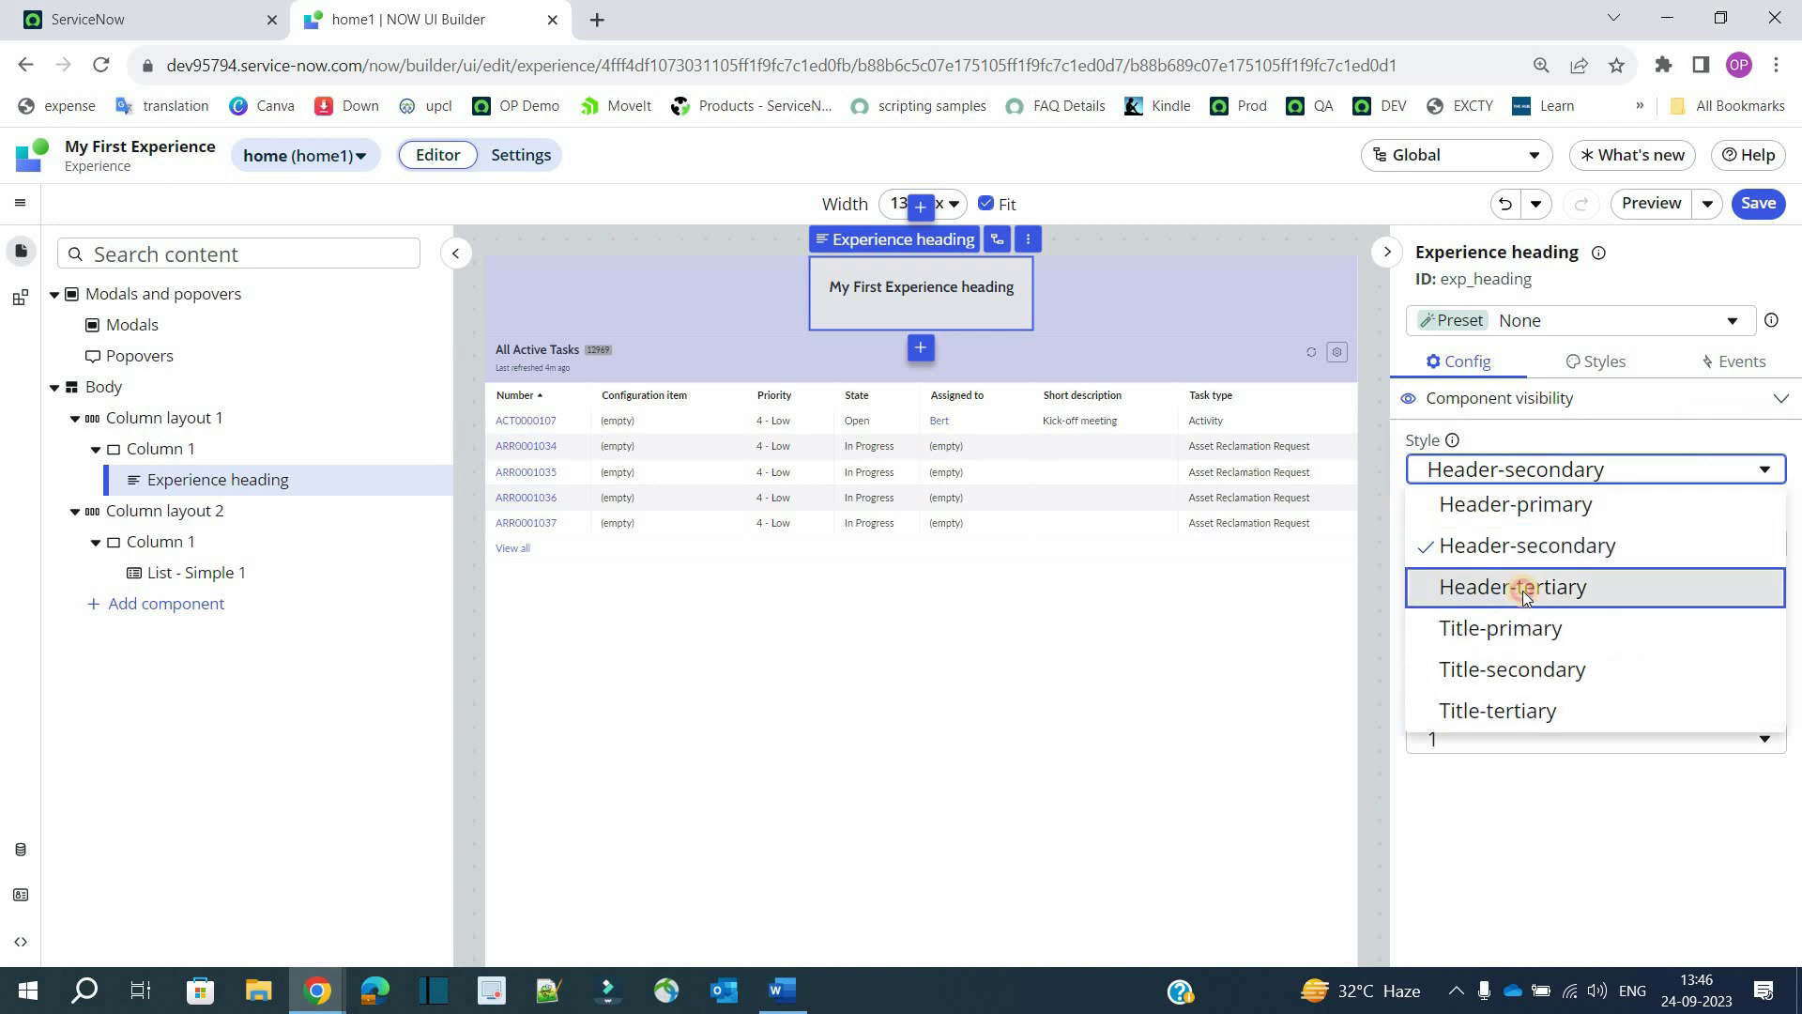
pyautogui.click(1524, 590)
pyautogui.press('Up')
pyautogui.press('Up')
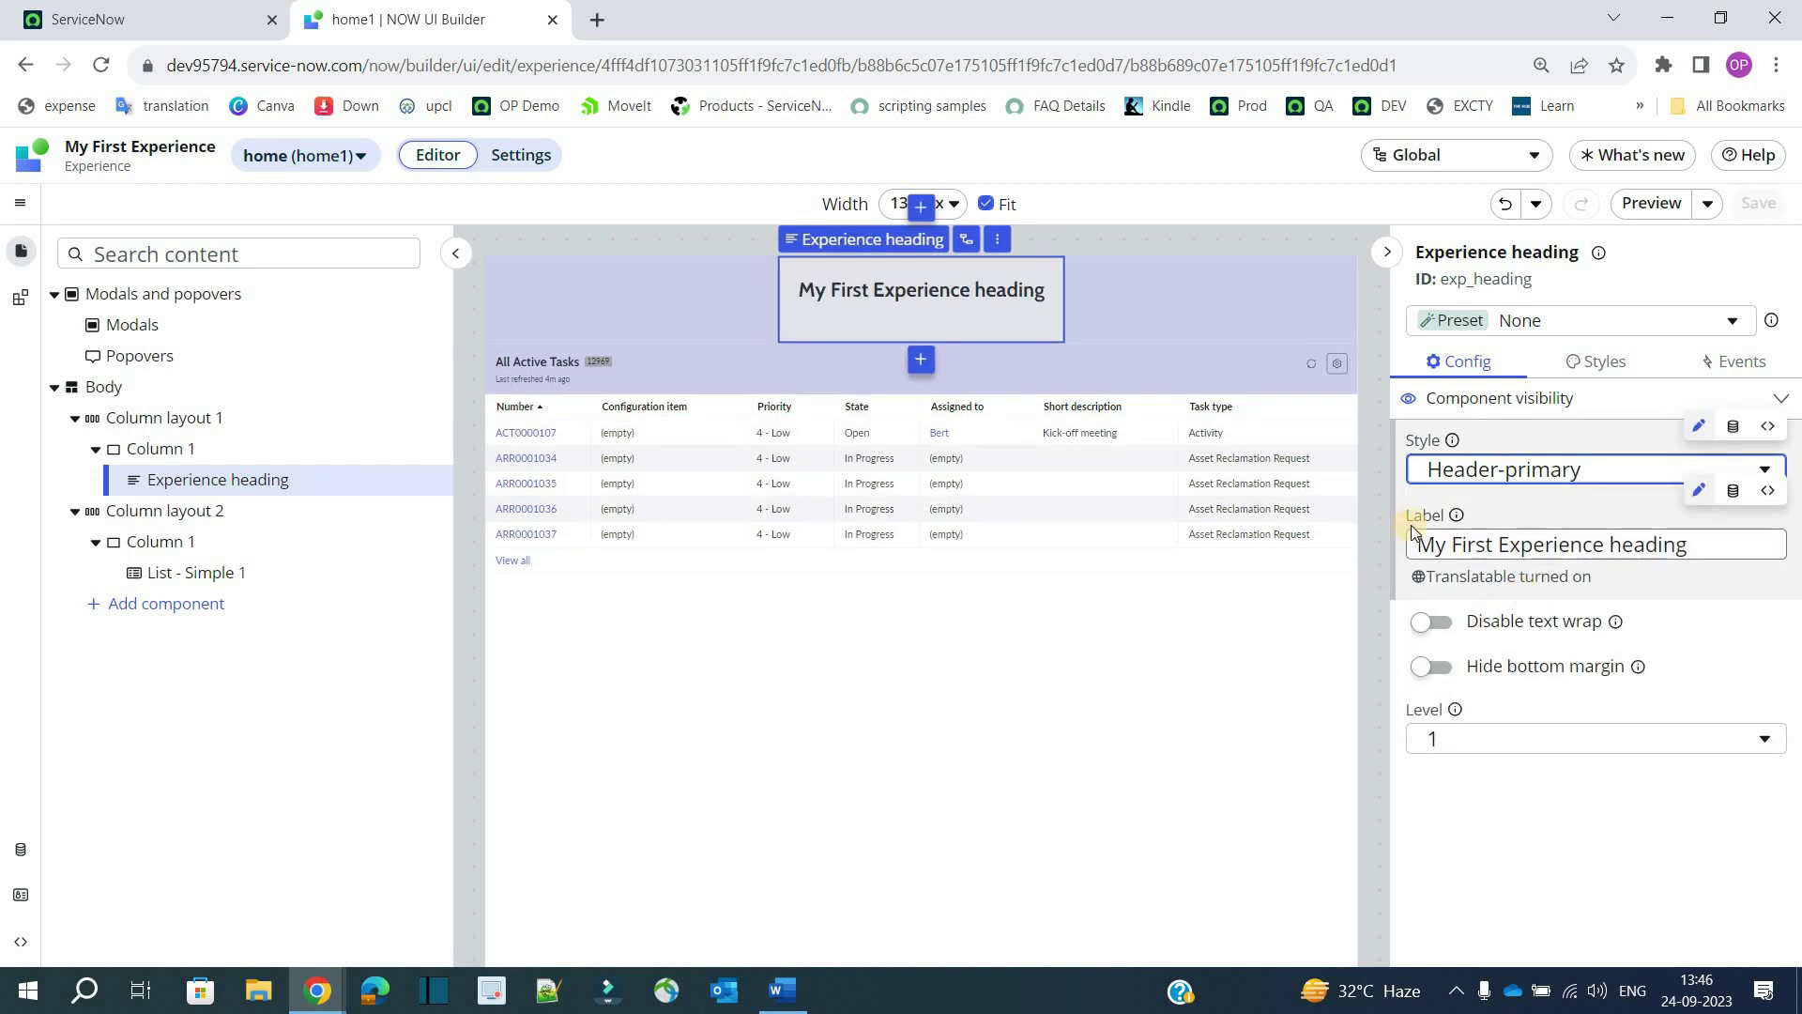
# Delete 'heading' from the label so it reads 'My First Experience', and show its styles
pyautogui.click(1496, 544)
pyautogui.tripleClick(1496, 544)
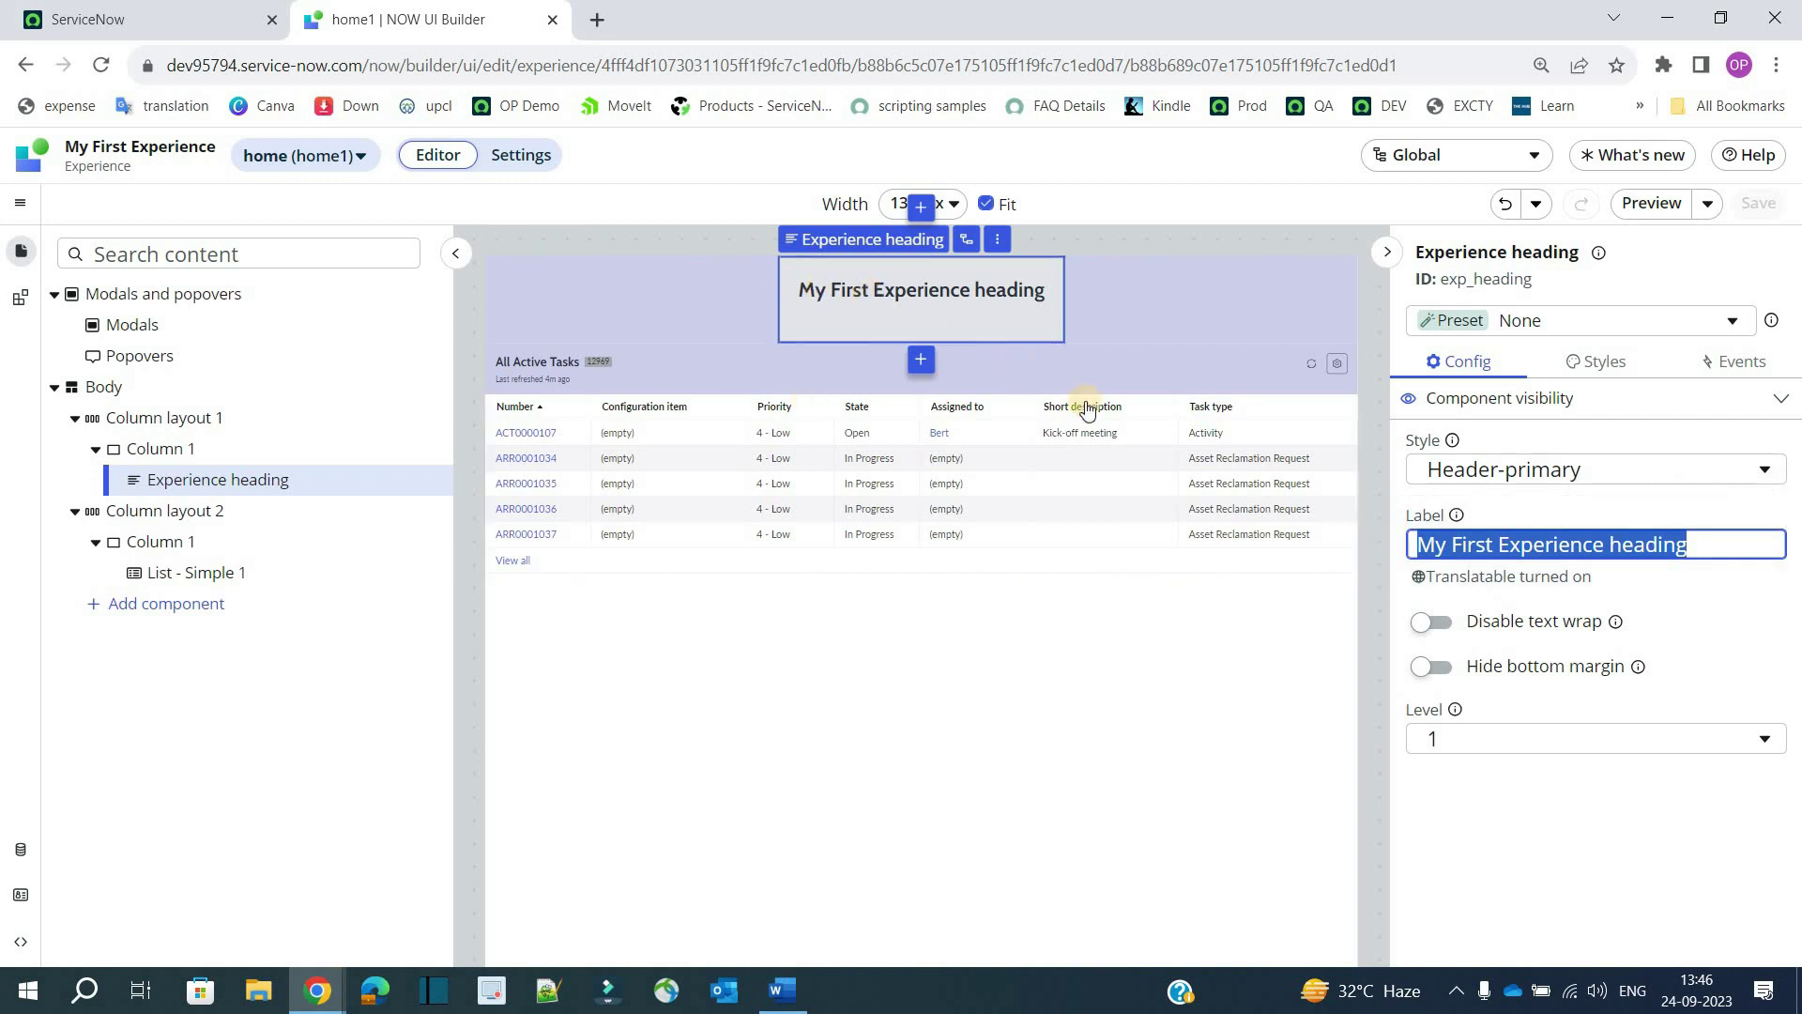
pyautogui.doubleClick(1635, 546)
pyautogui.press('BackSpace')
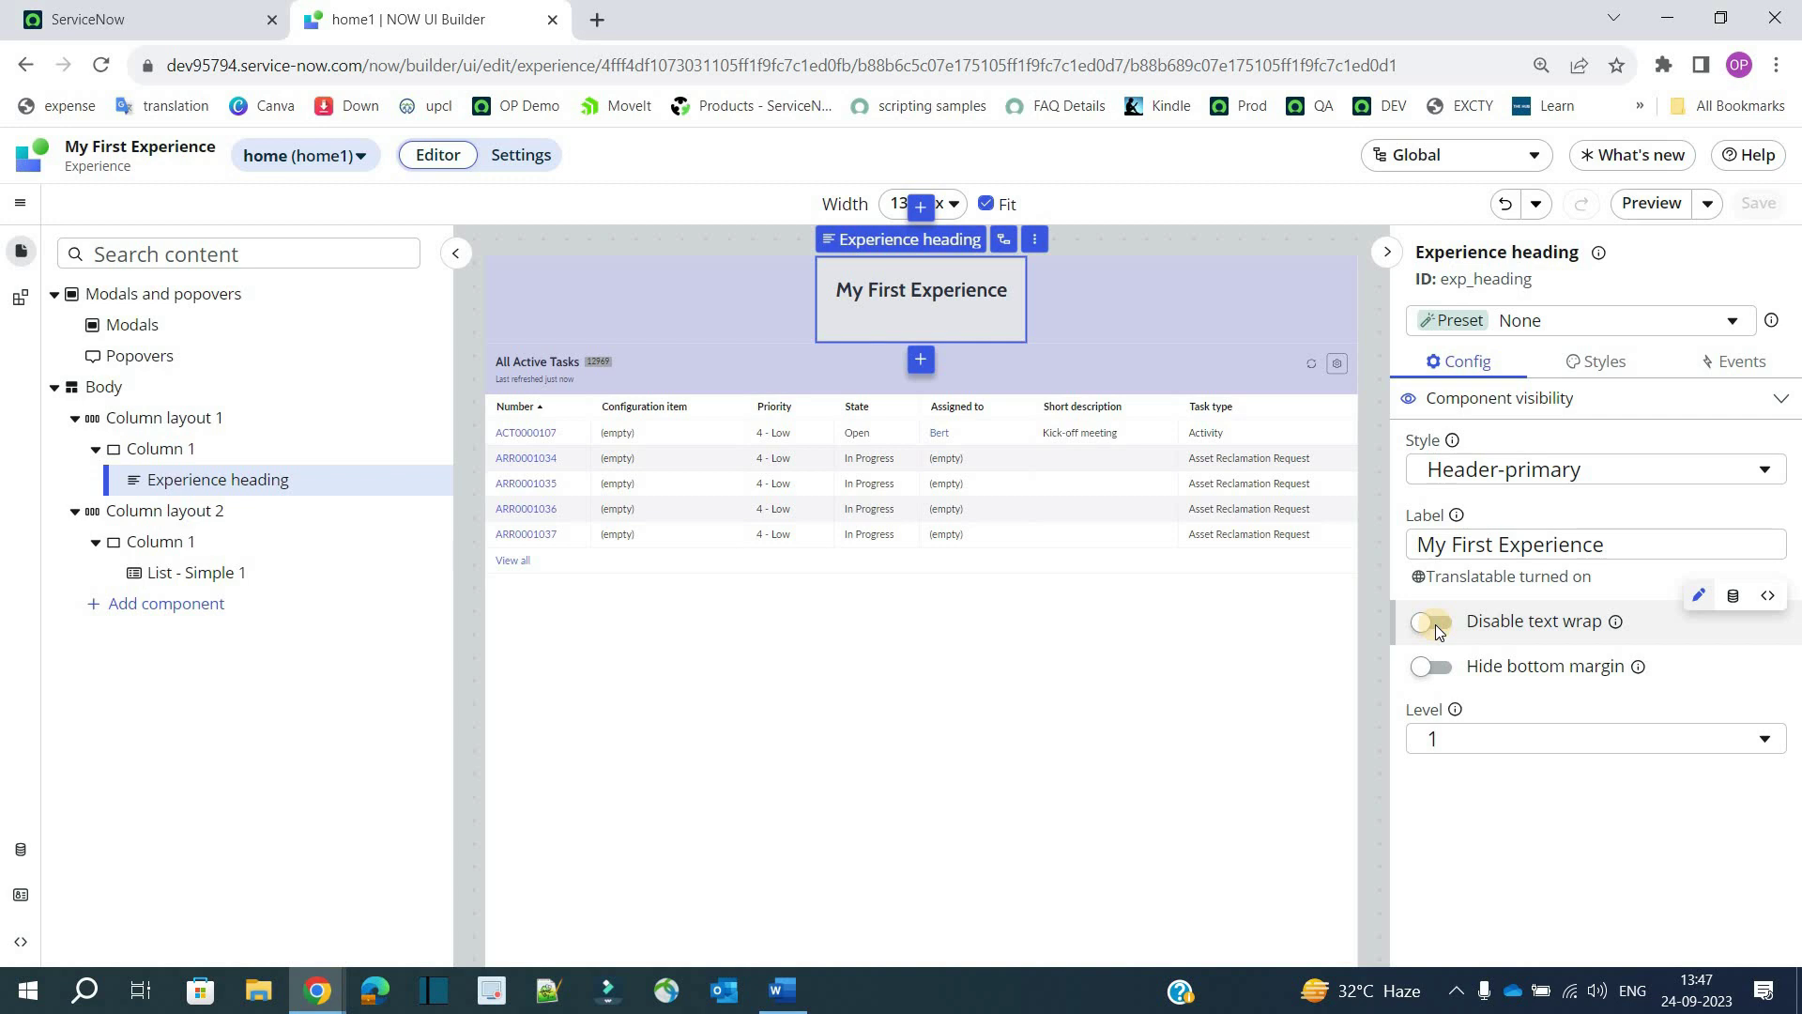
pyautogui.click(1605, 366)
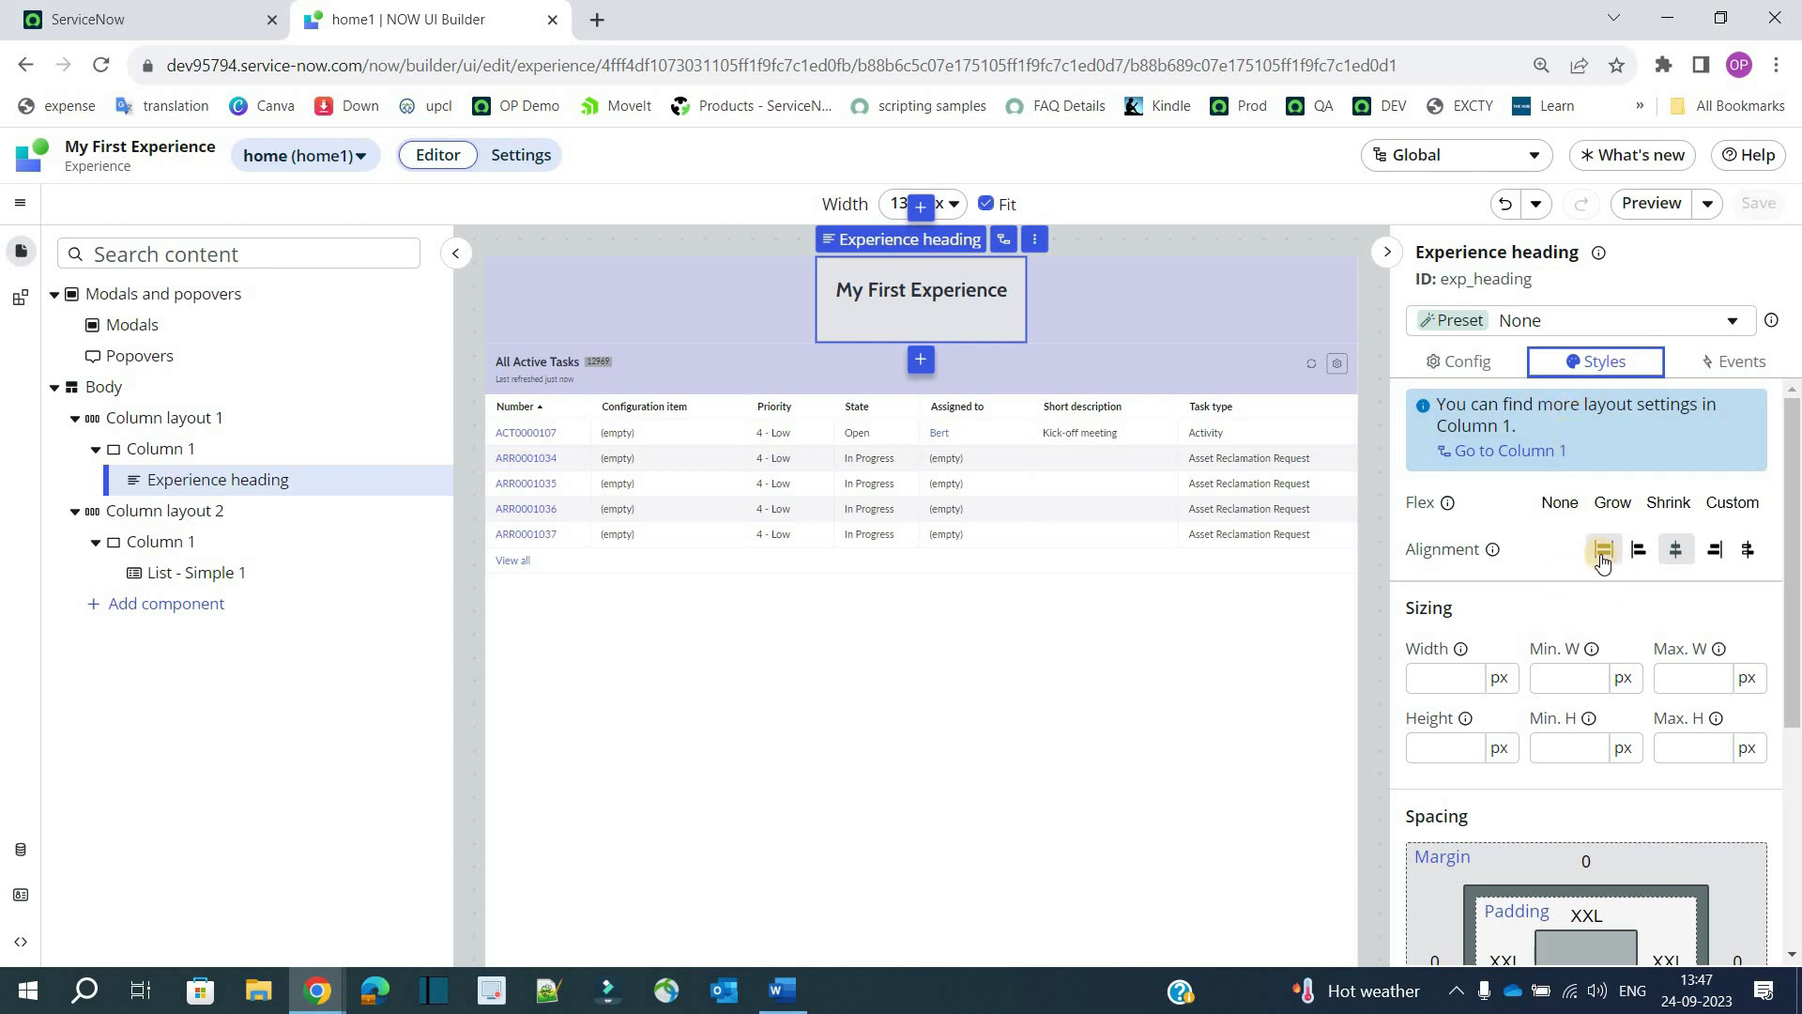
# Set the Experience heading's bottom padding to L
pyautogui.scroll(-2, 1510, 415)
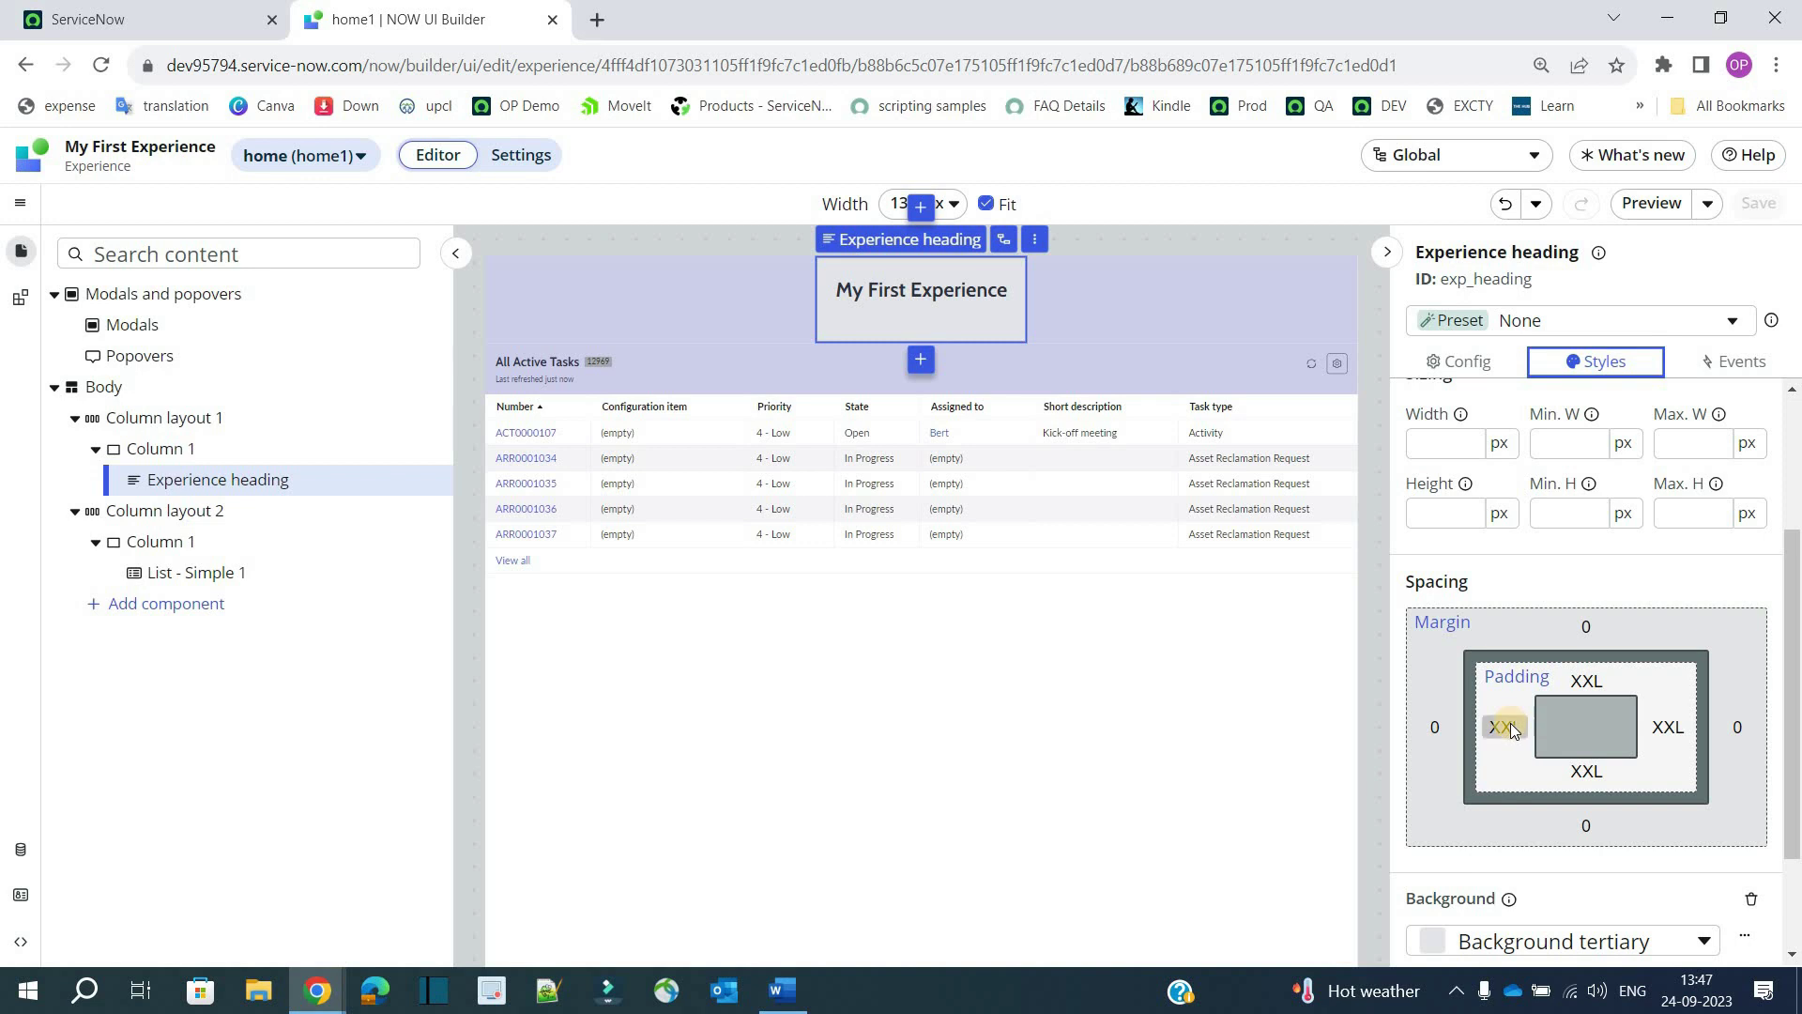
pyautogui.click(1574, 774)
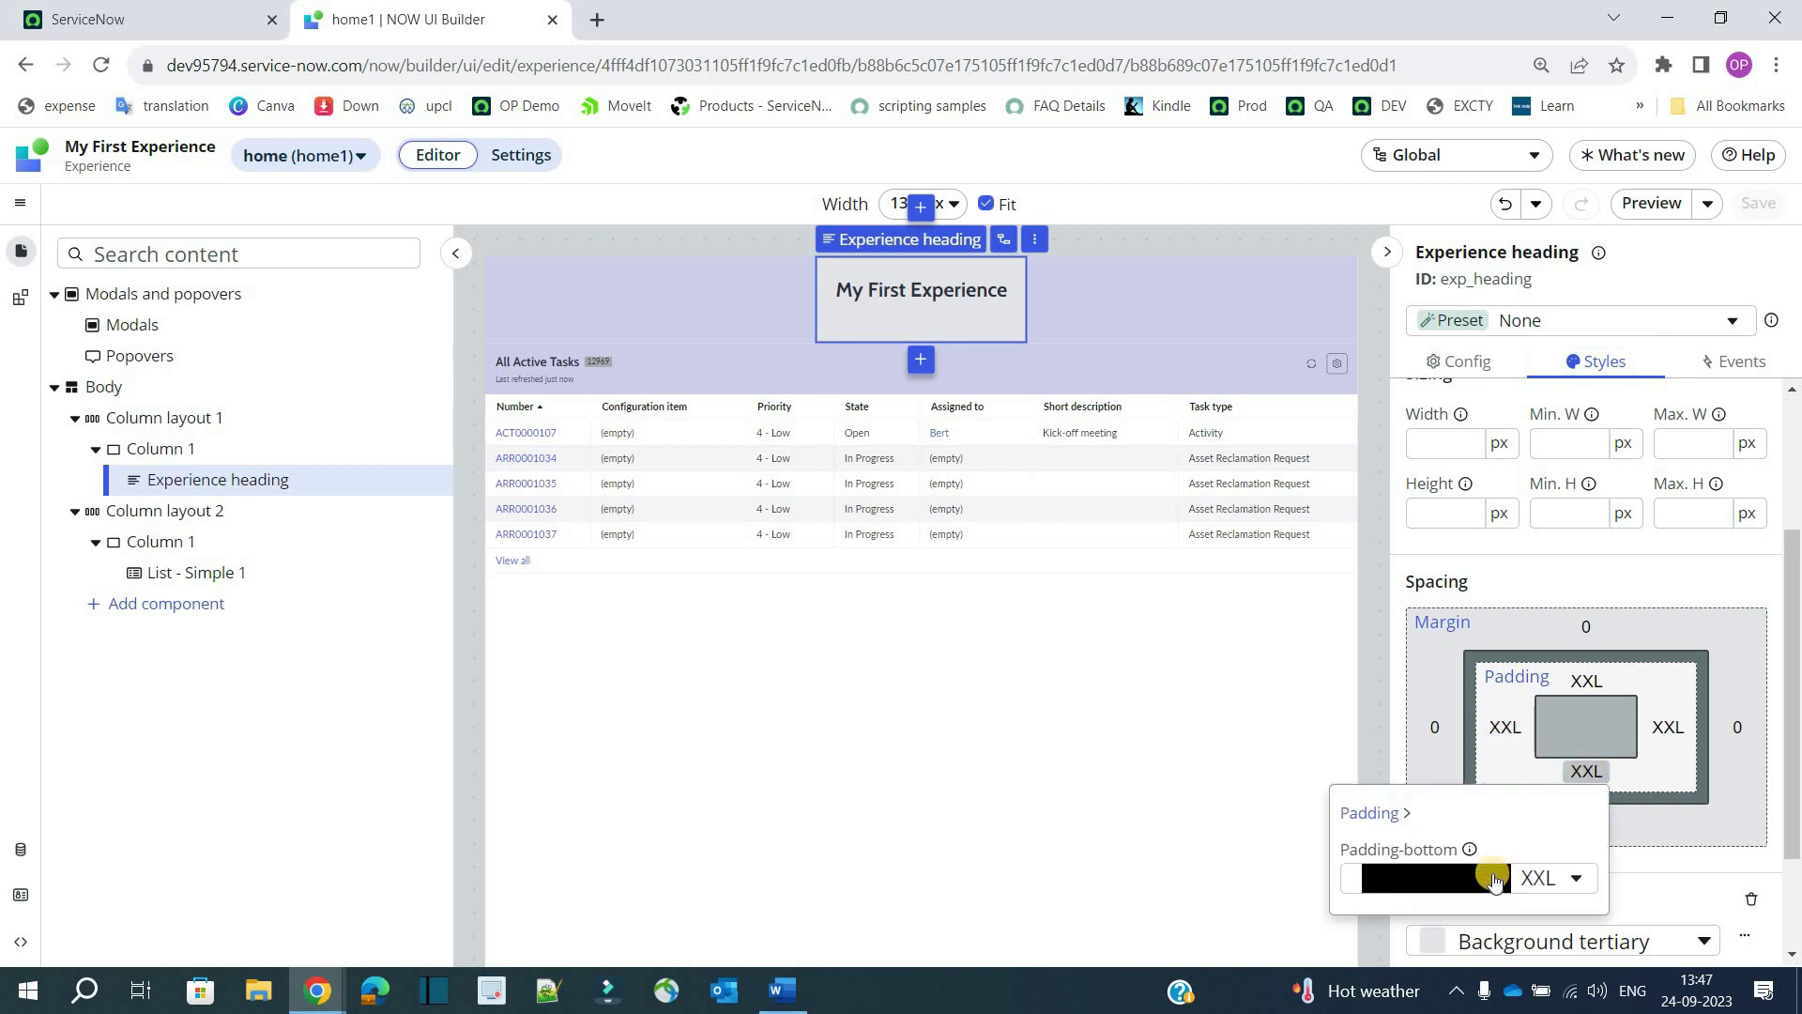
pyautogui.click(1495, 878)
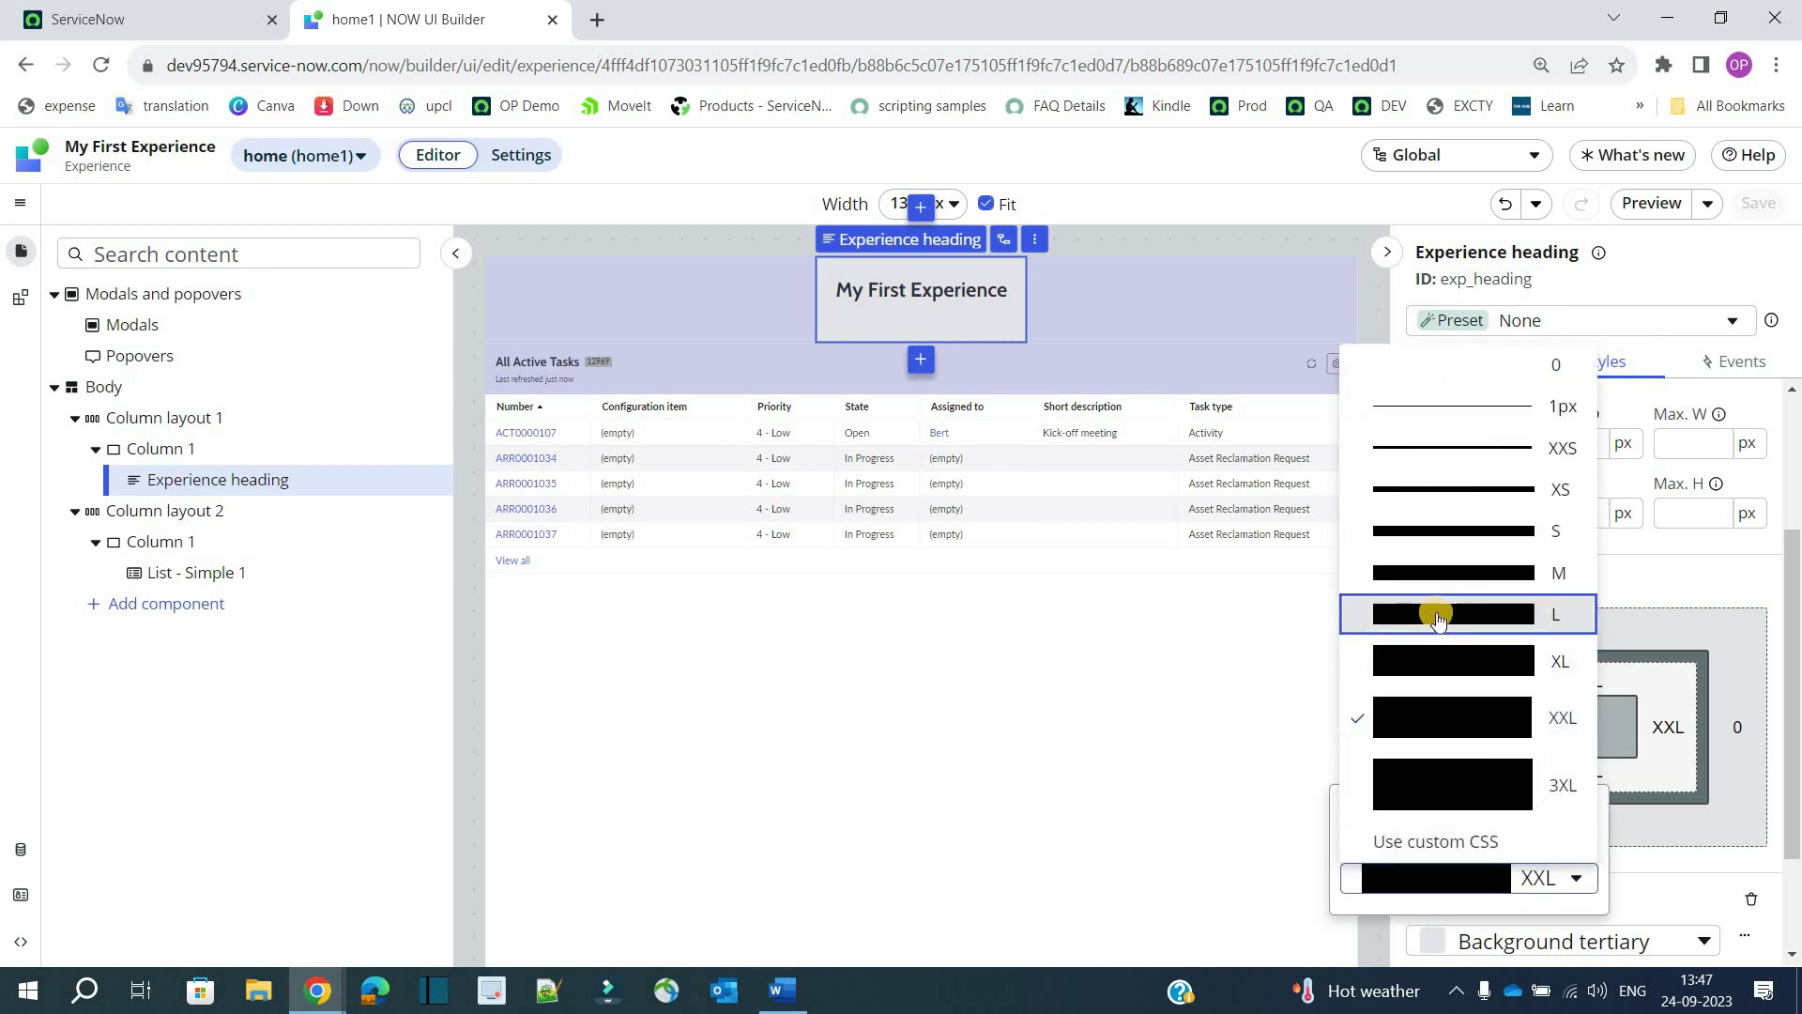
pyautogui.click(1436, 612)
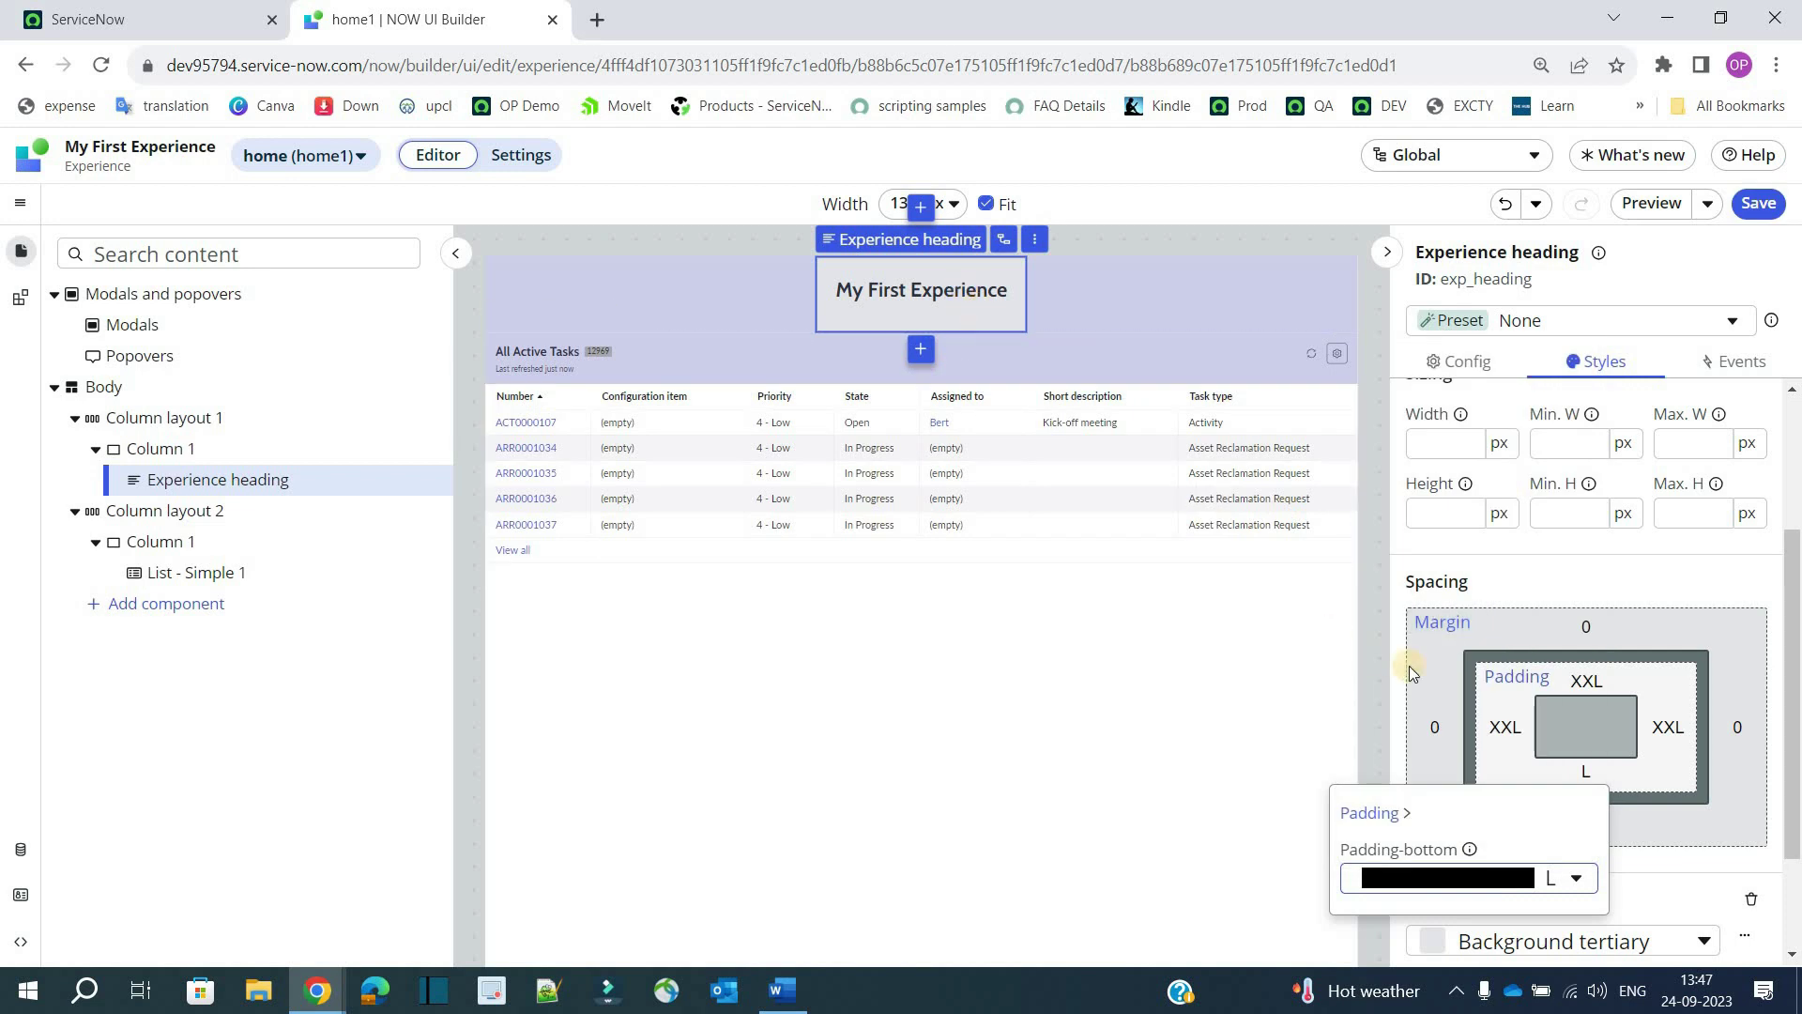
pyautogui.click(1561, 575)
# Apply the Surface brand 3 theme background to the heading, then reselect it and view its events
pyautogui.scroll(-2, 1476, 833)
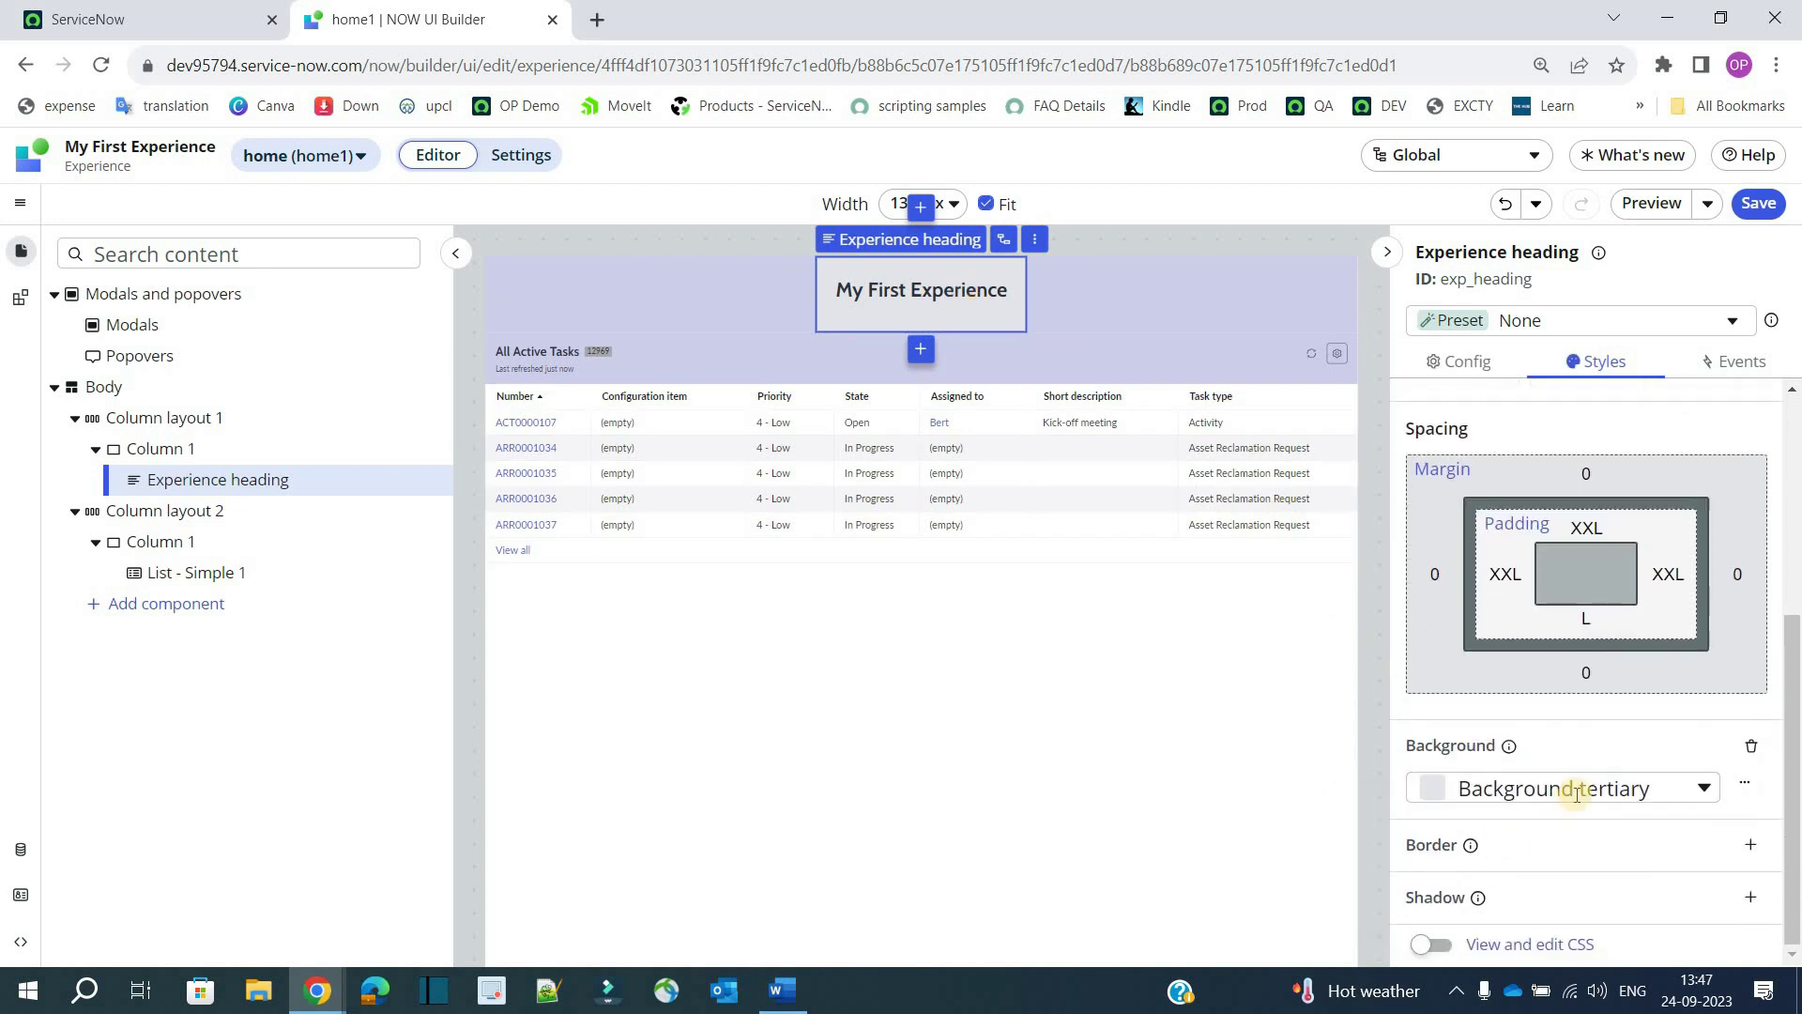
pyautogui.click(1577, 788)
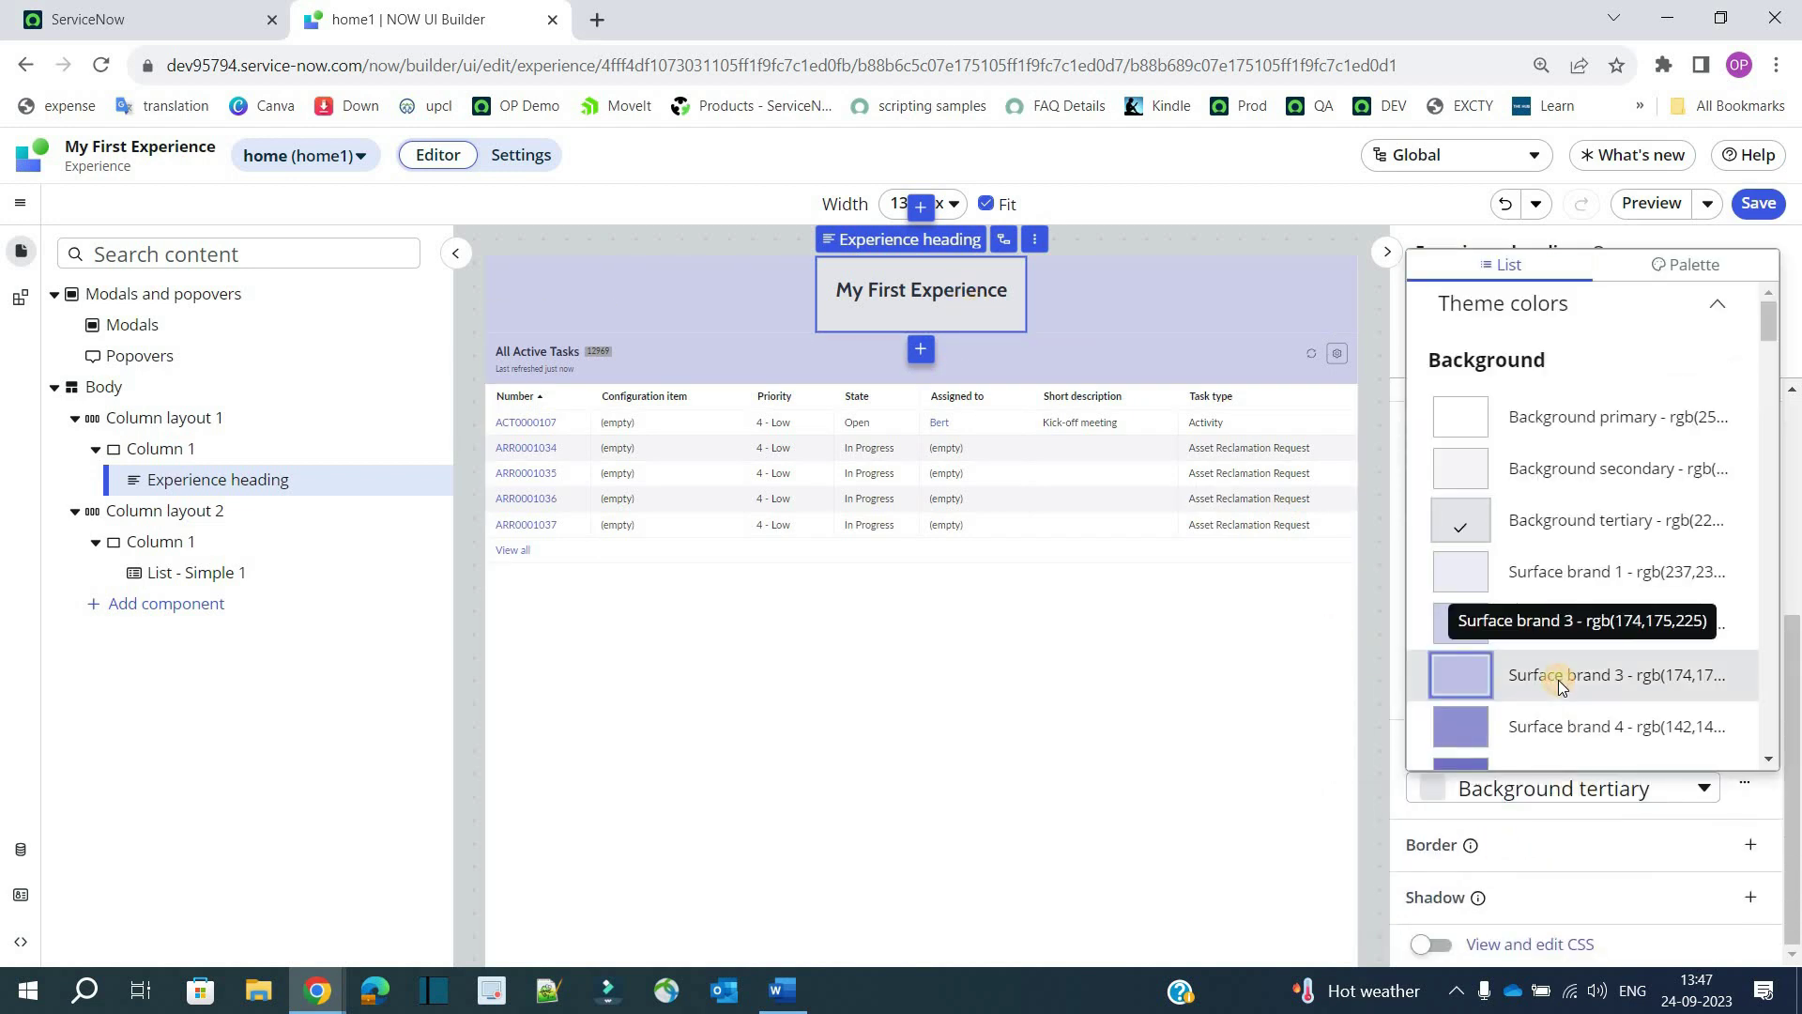
pyautogui.click(1558, 679)
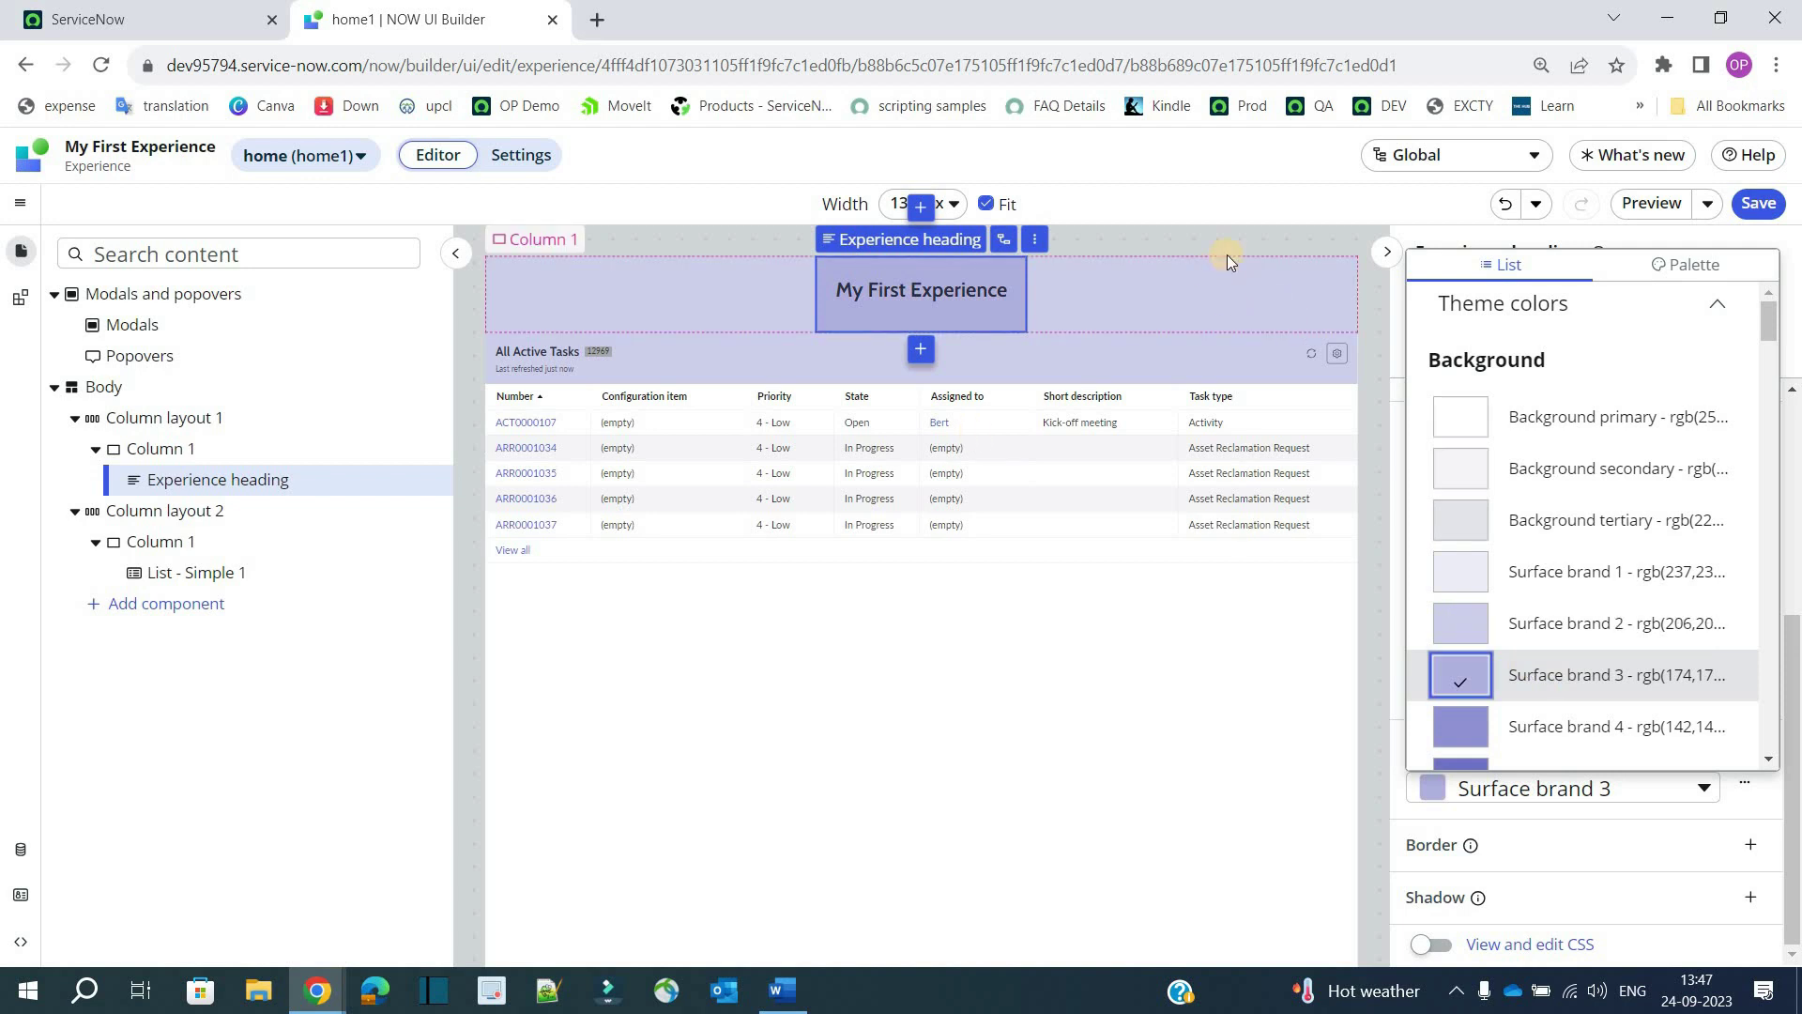
pyautogui.click(1227, 286)
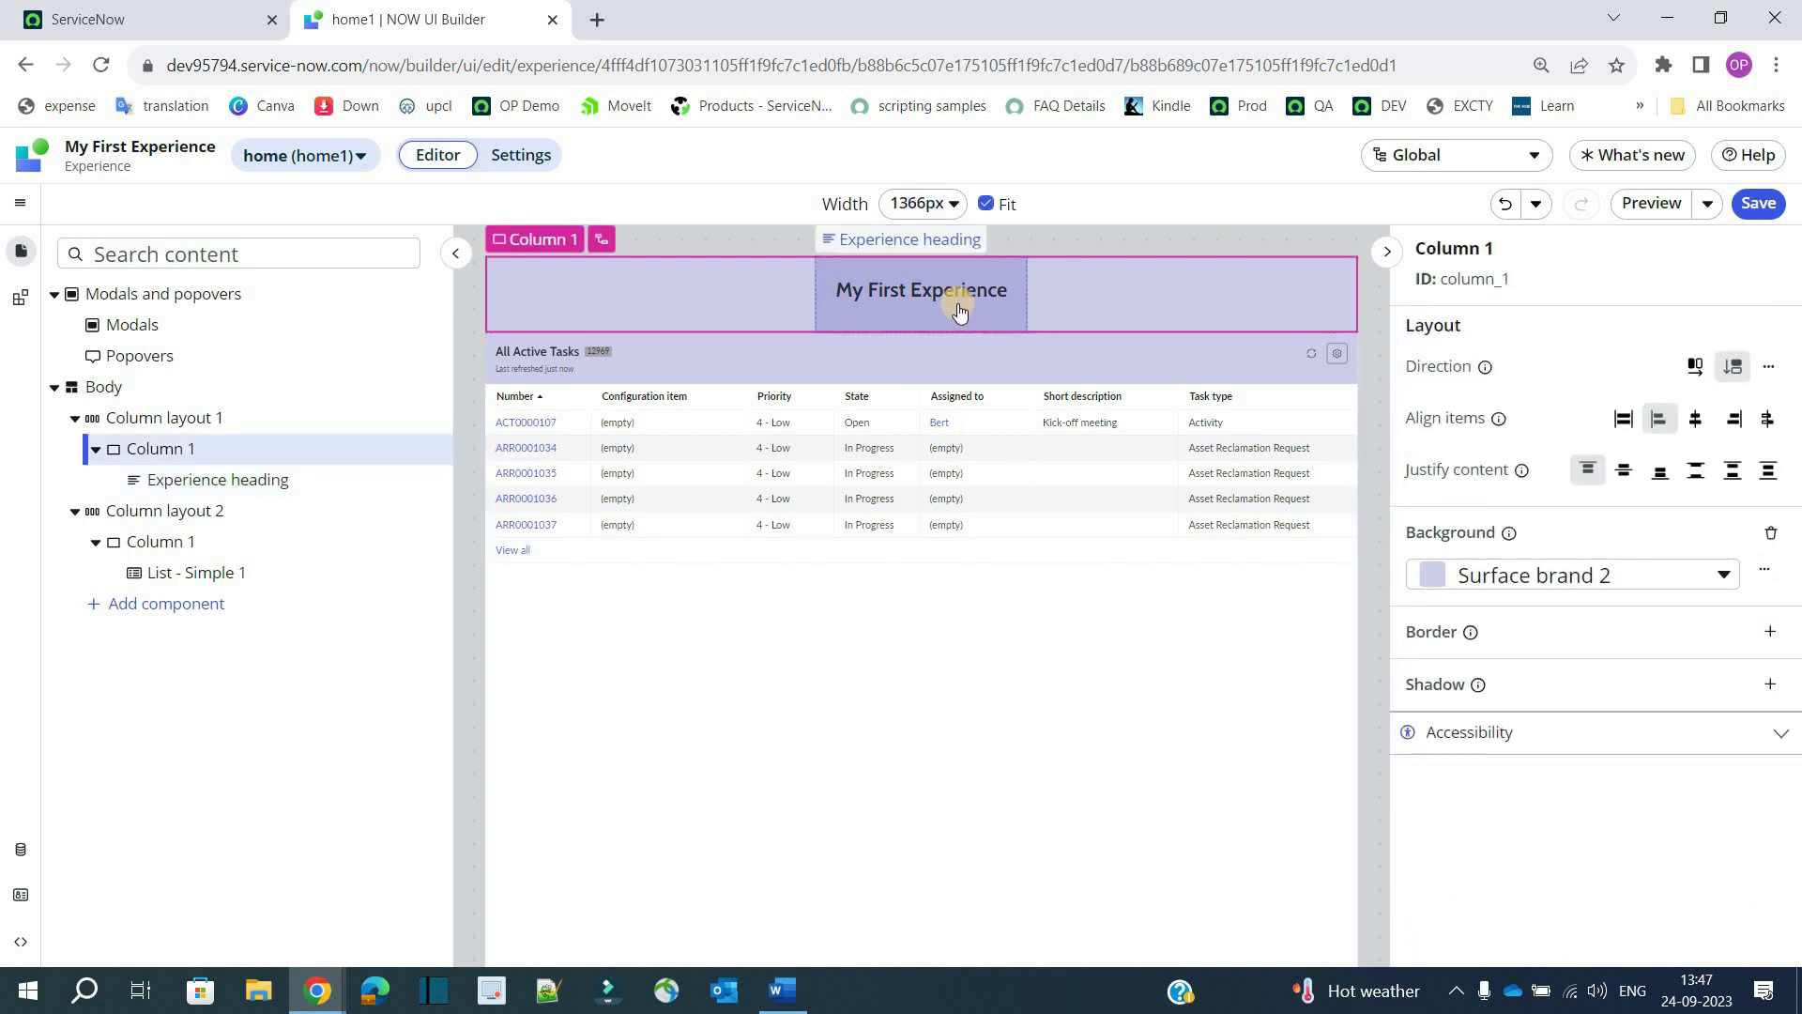
pyautogui.click(959, 312)
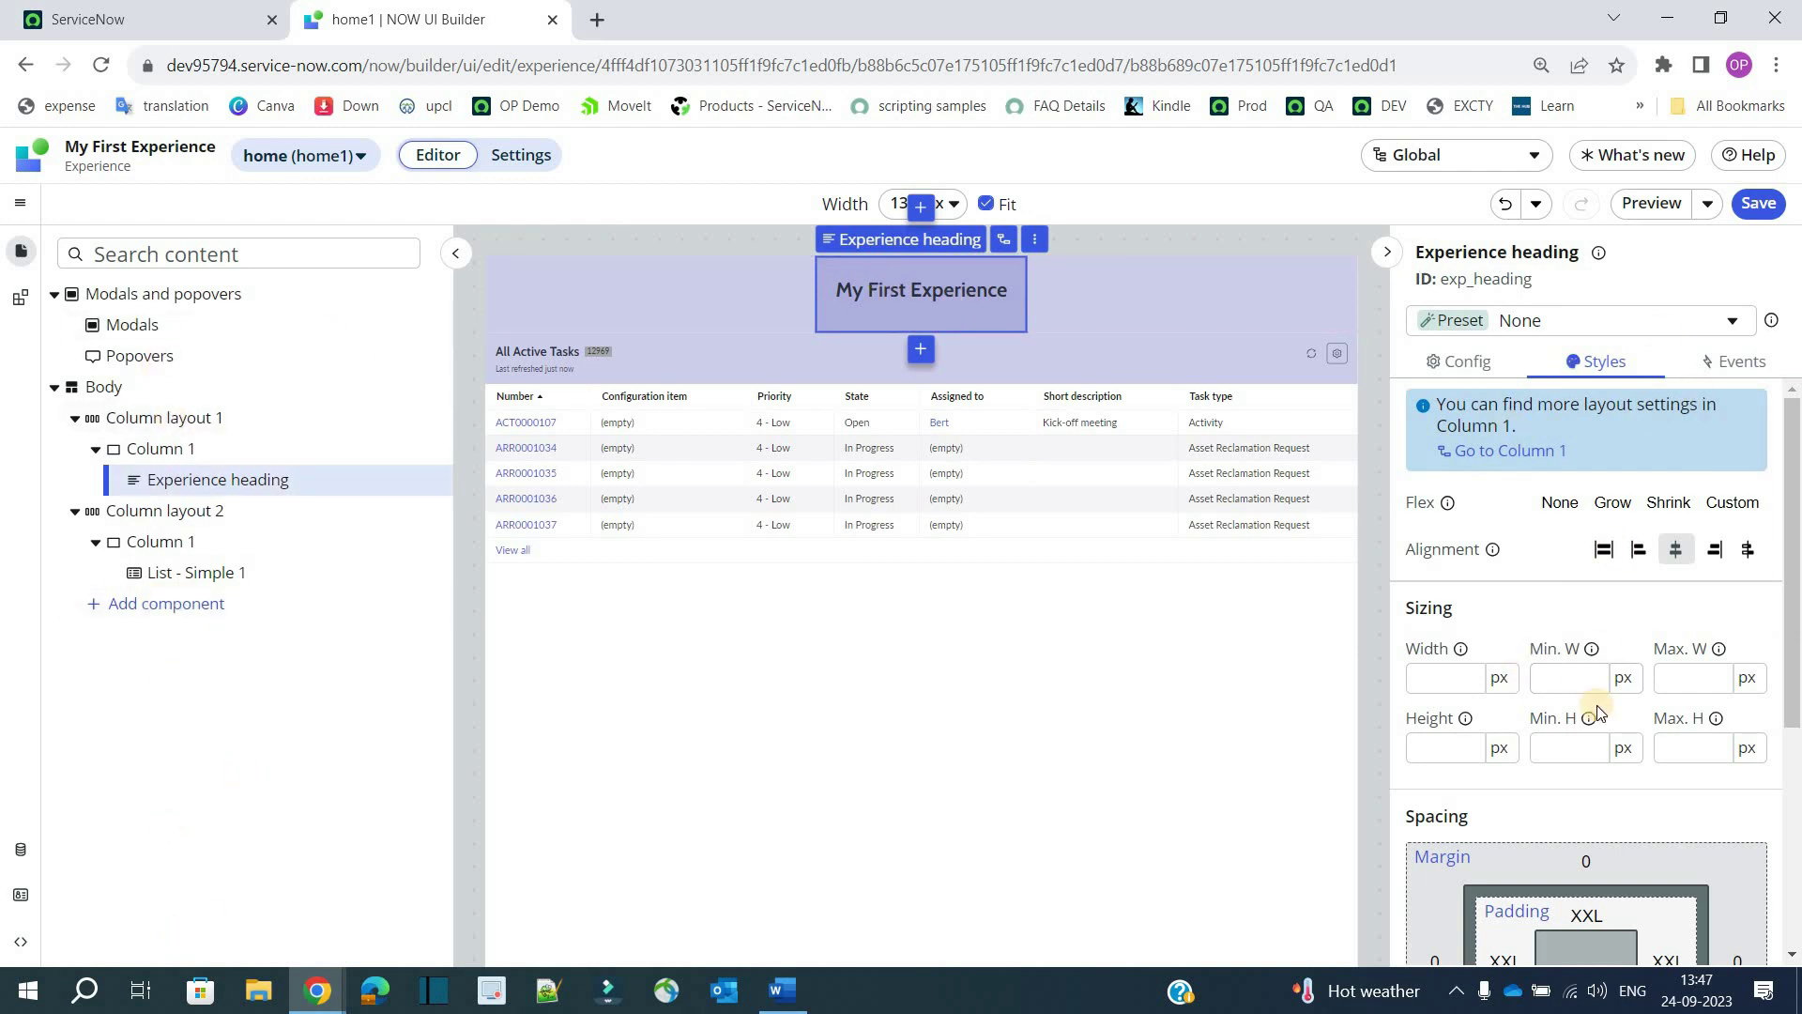
pyautogui.click(1740, 376)
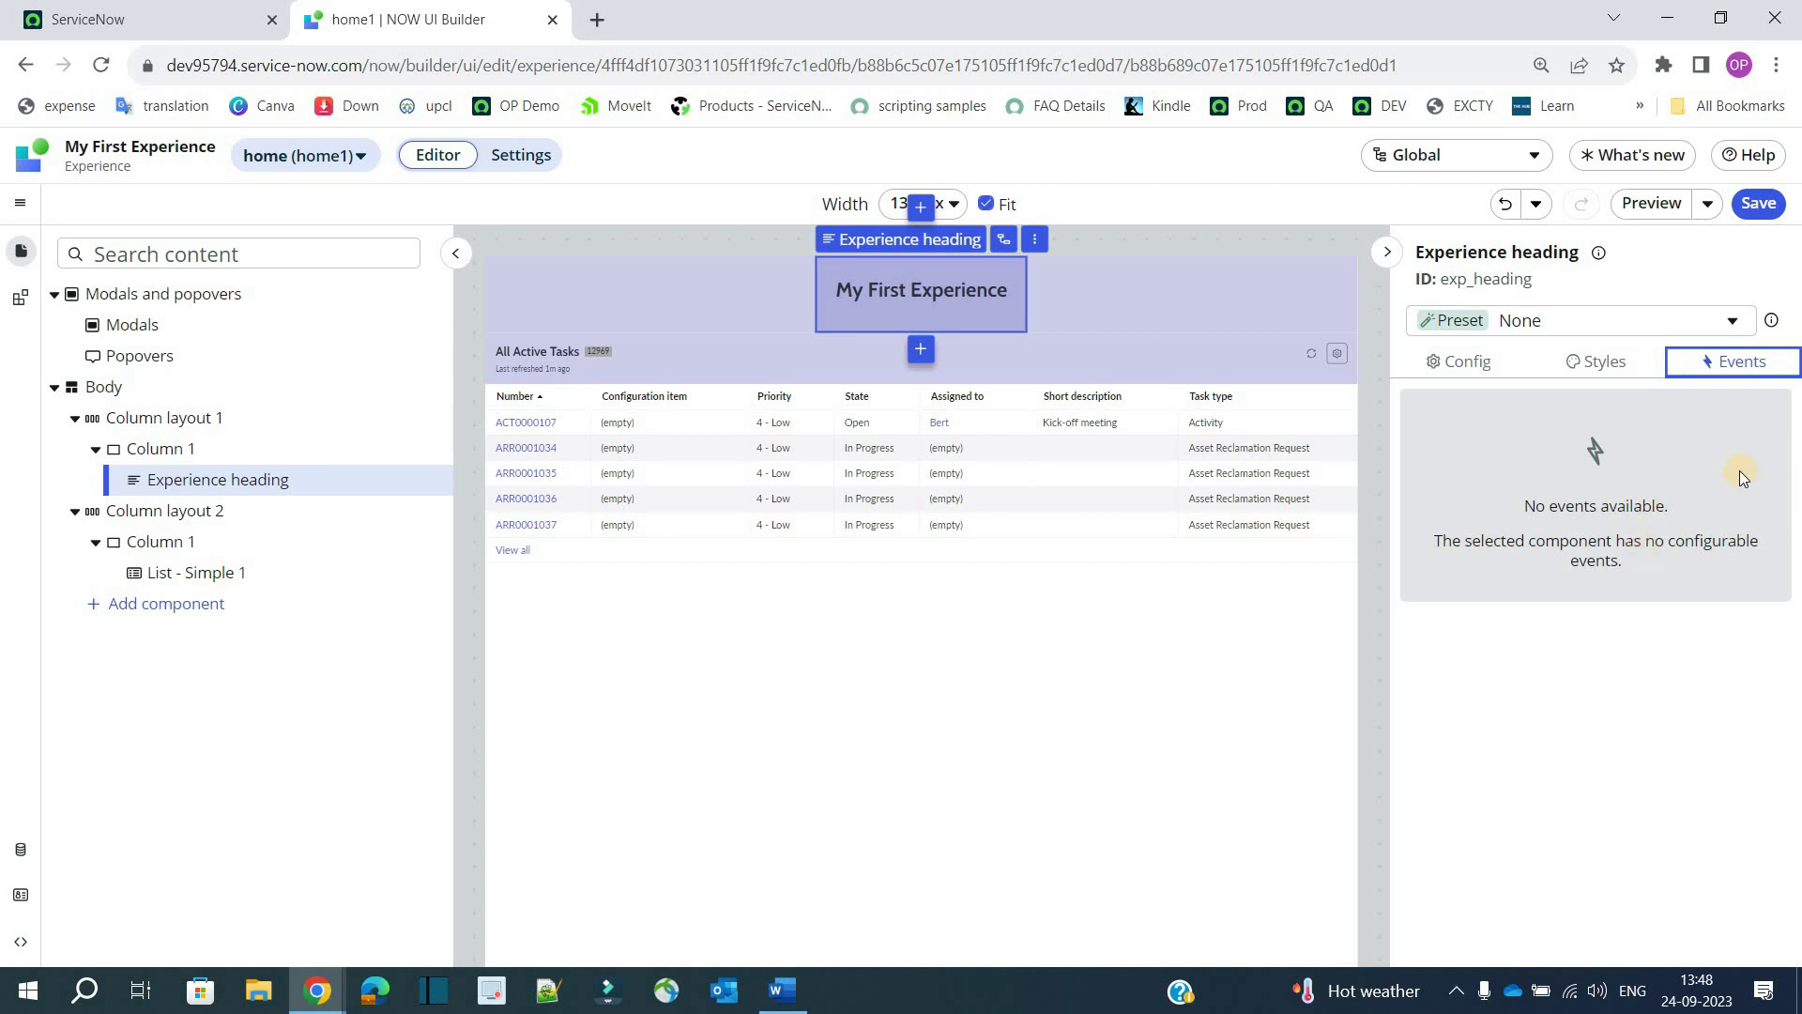
# Look over the heading presets without choosing one, then select the All Active Tasks list
pyautogui.click(1694, 324)
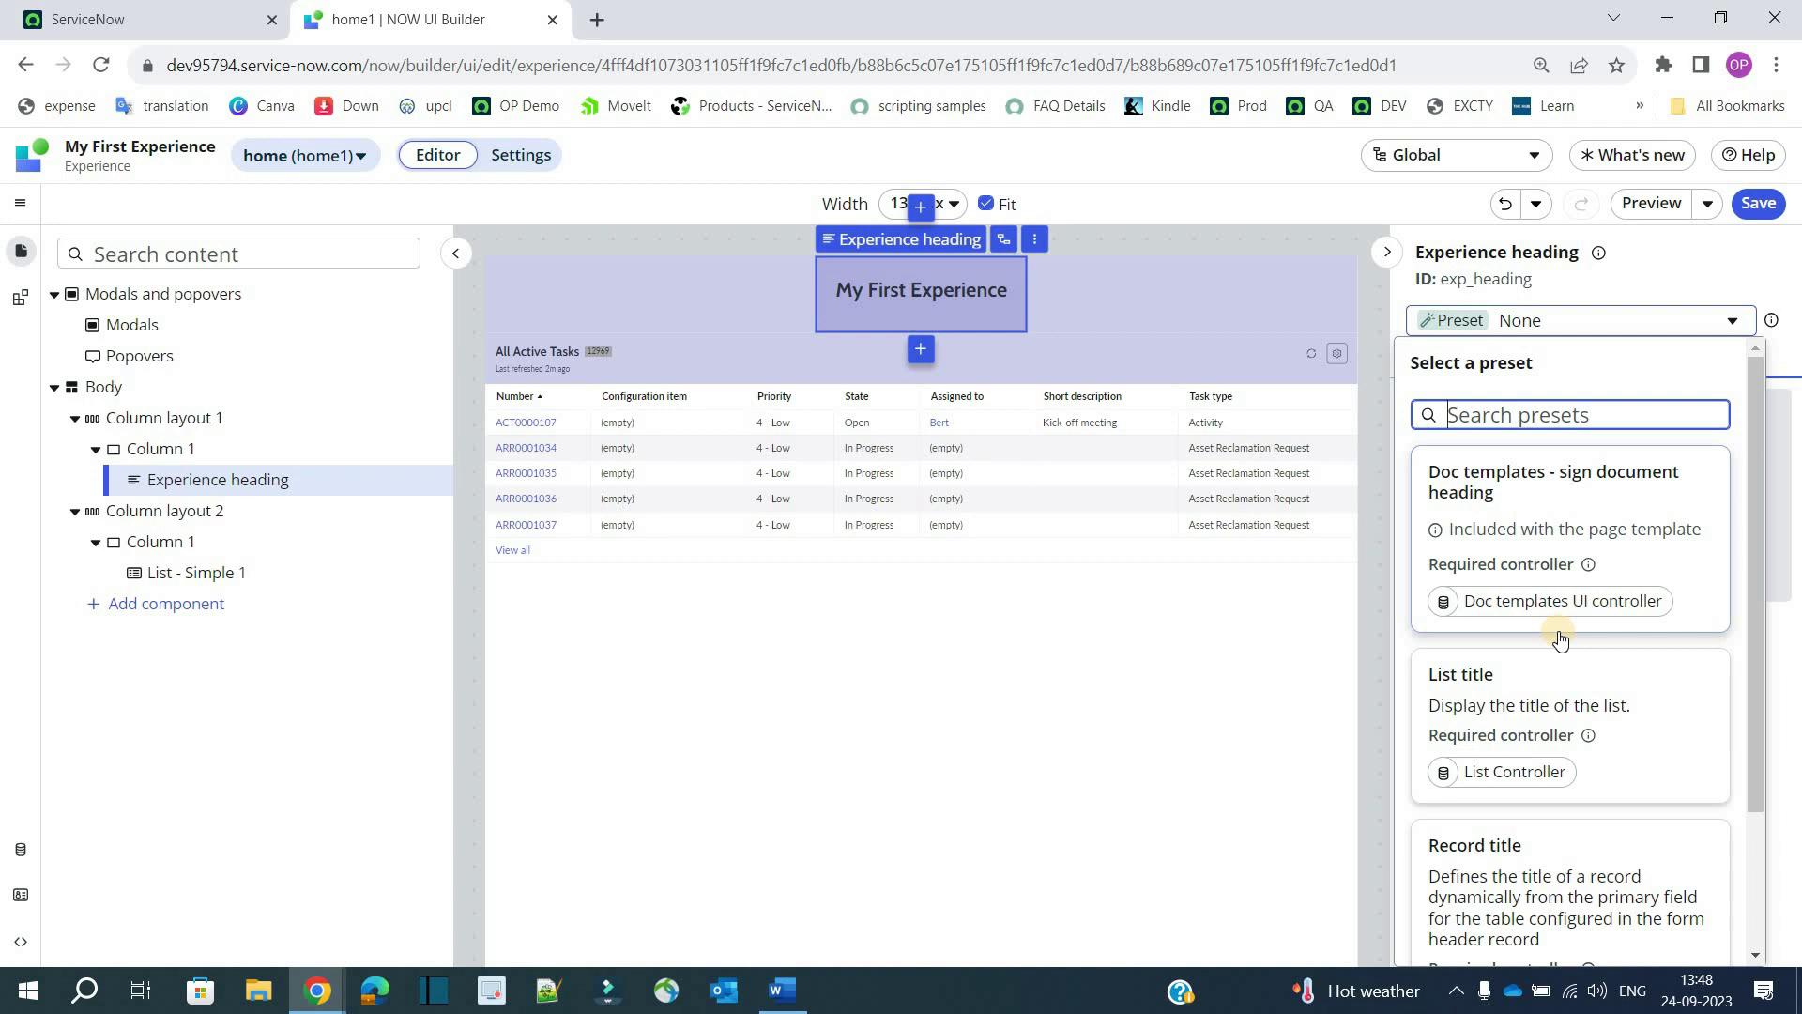
pyautogui.click(906, 312)
pyautogui.click(744, 382)
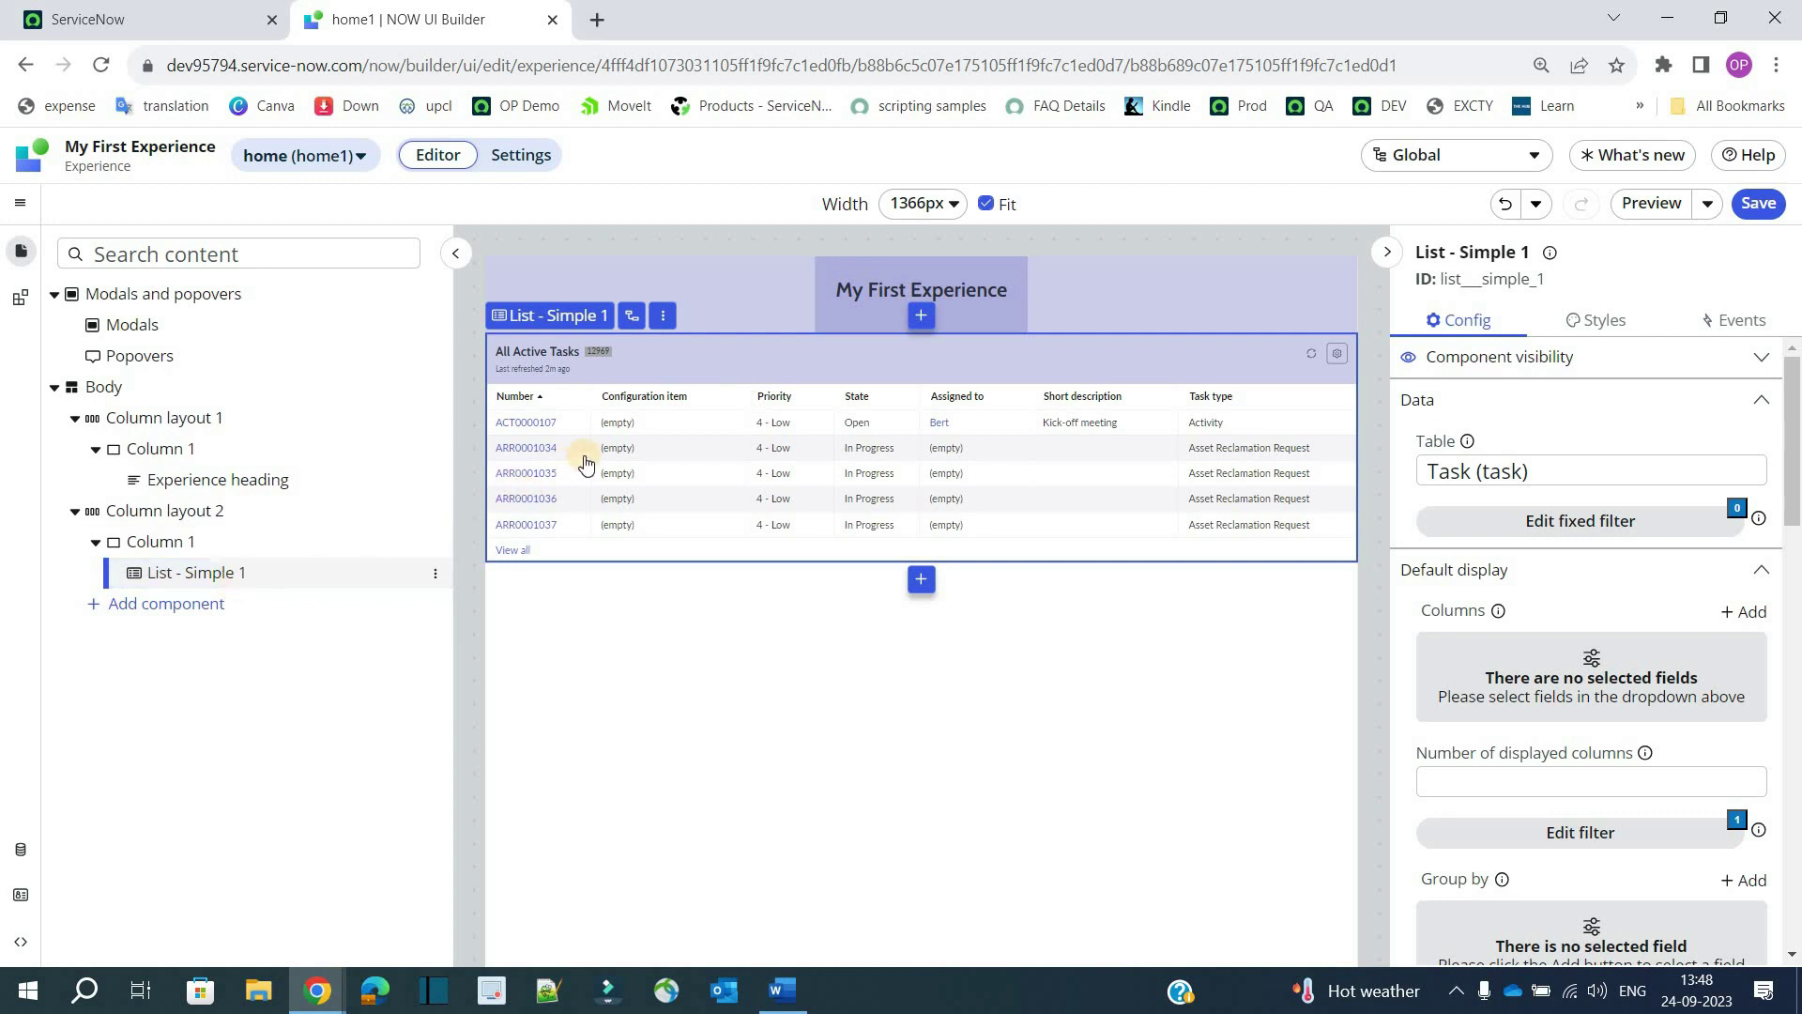
# Review the list's Config options, including its Task data table and Maximum rows
pyautogui.moveTo(217, 580)
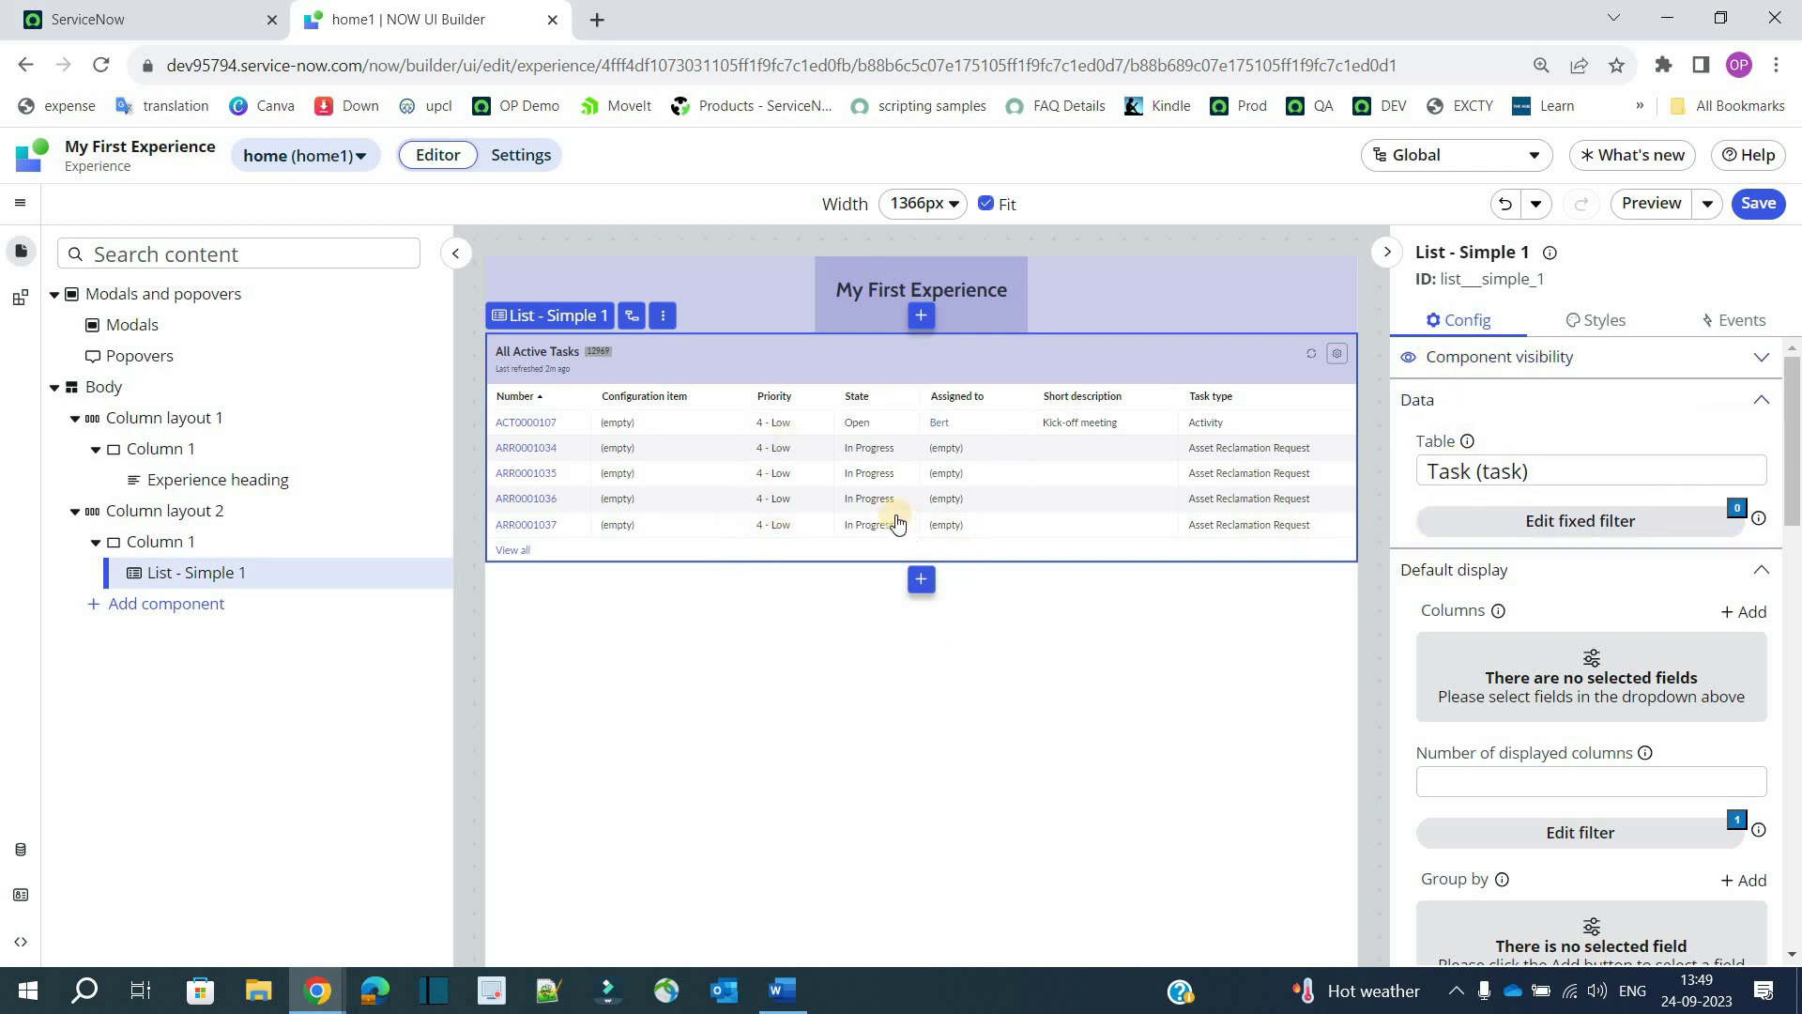
pyautogui.click(1607, 470)
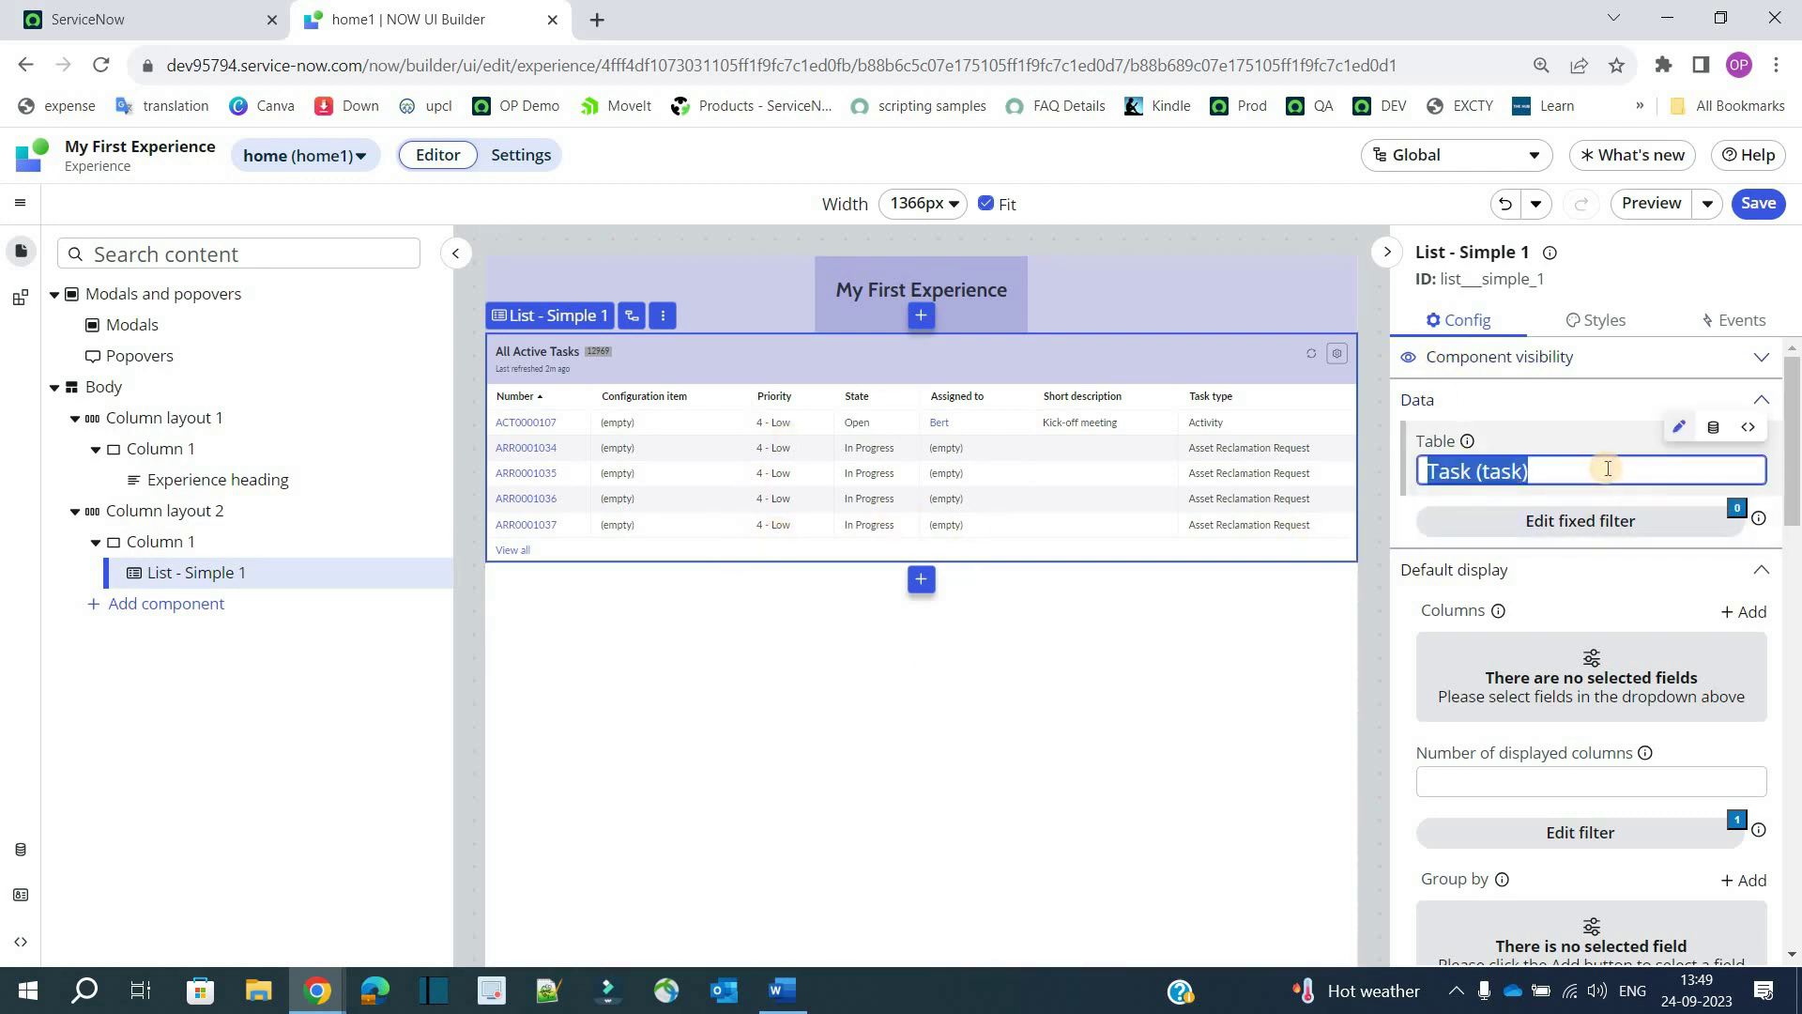
pyautogui.scroll(-1, 1601, 476)
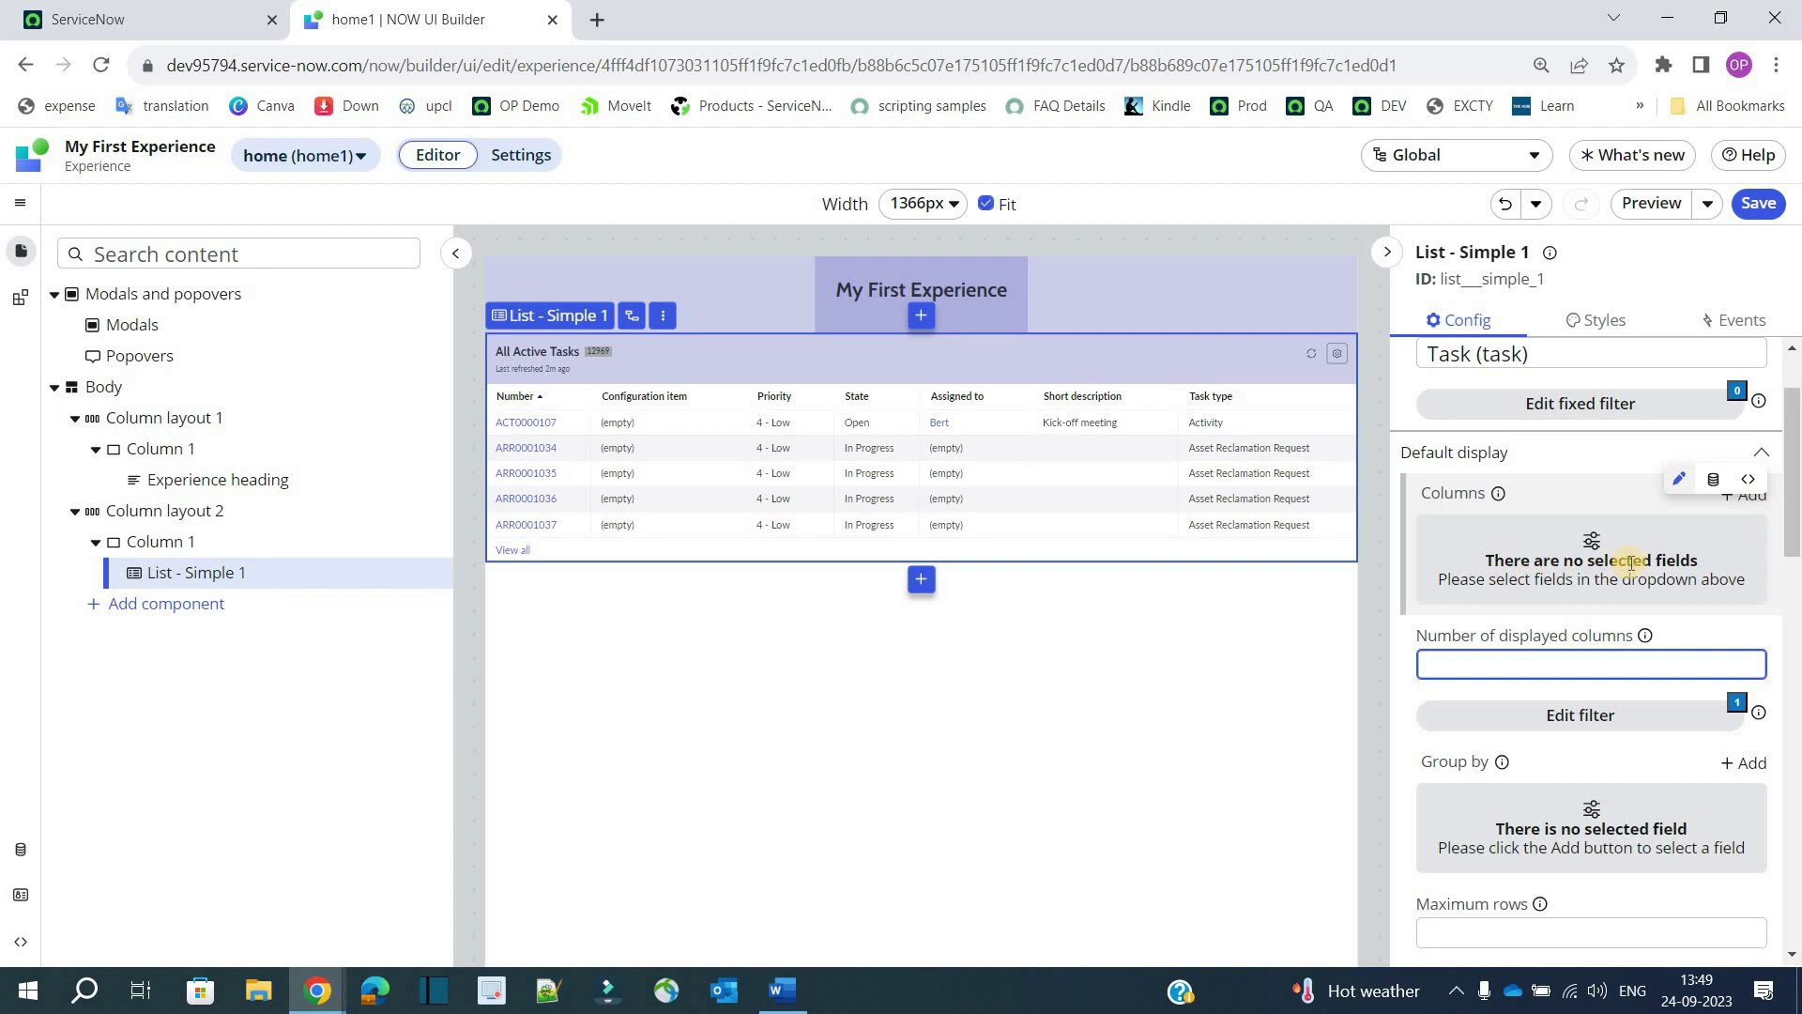
pyautogui.scroll(-1, 1621, 568)
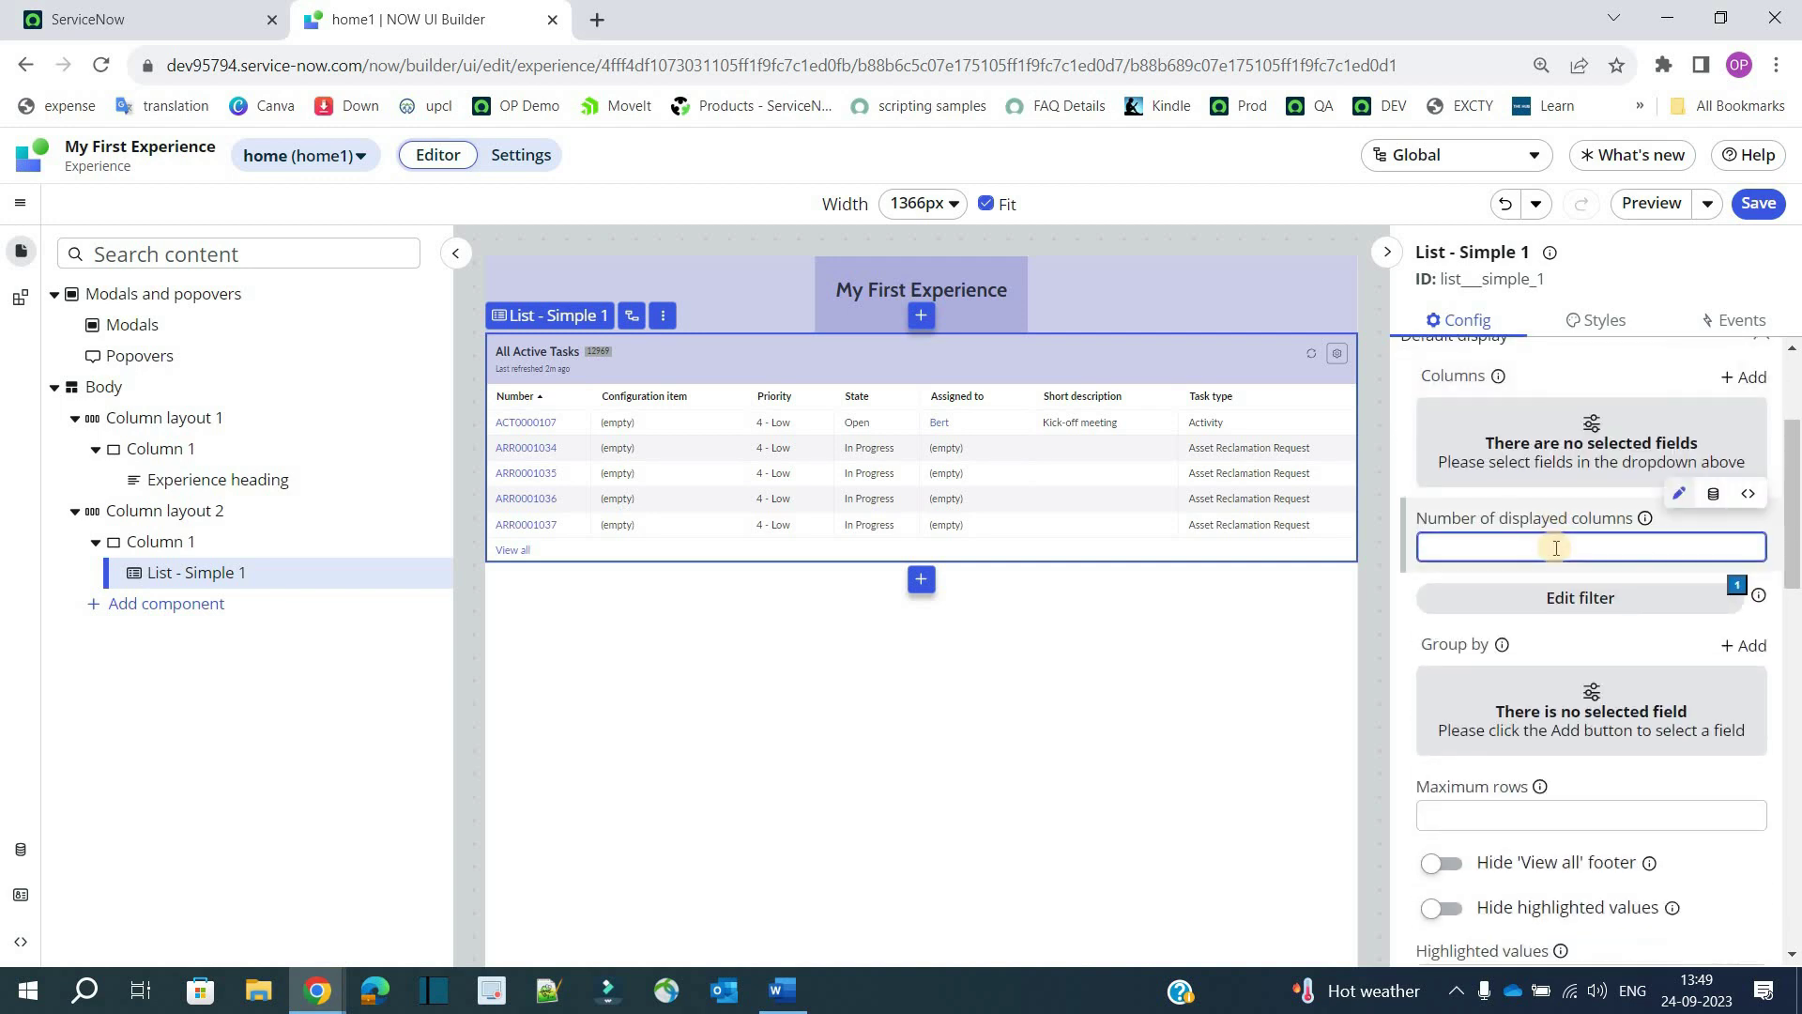
pyautogui.scroll(-2, 1512, 444)
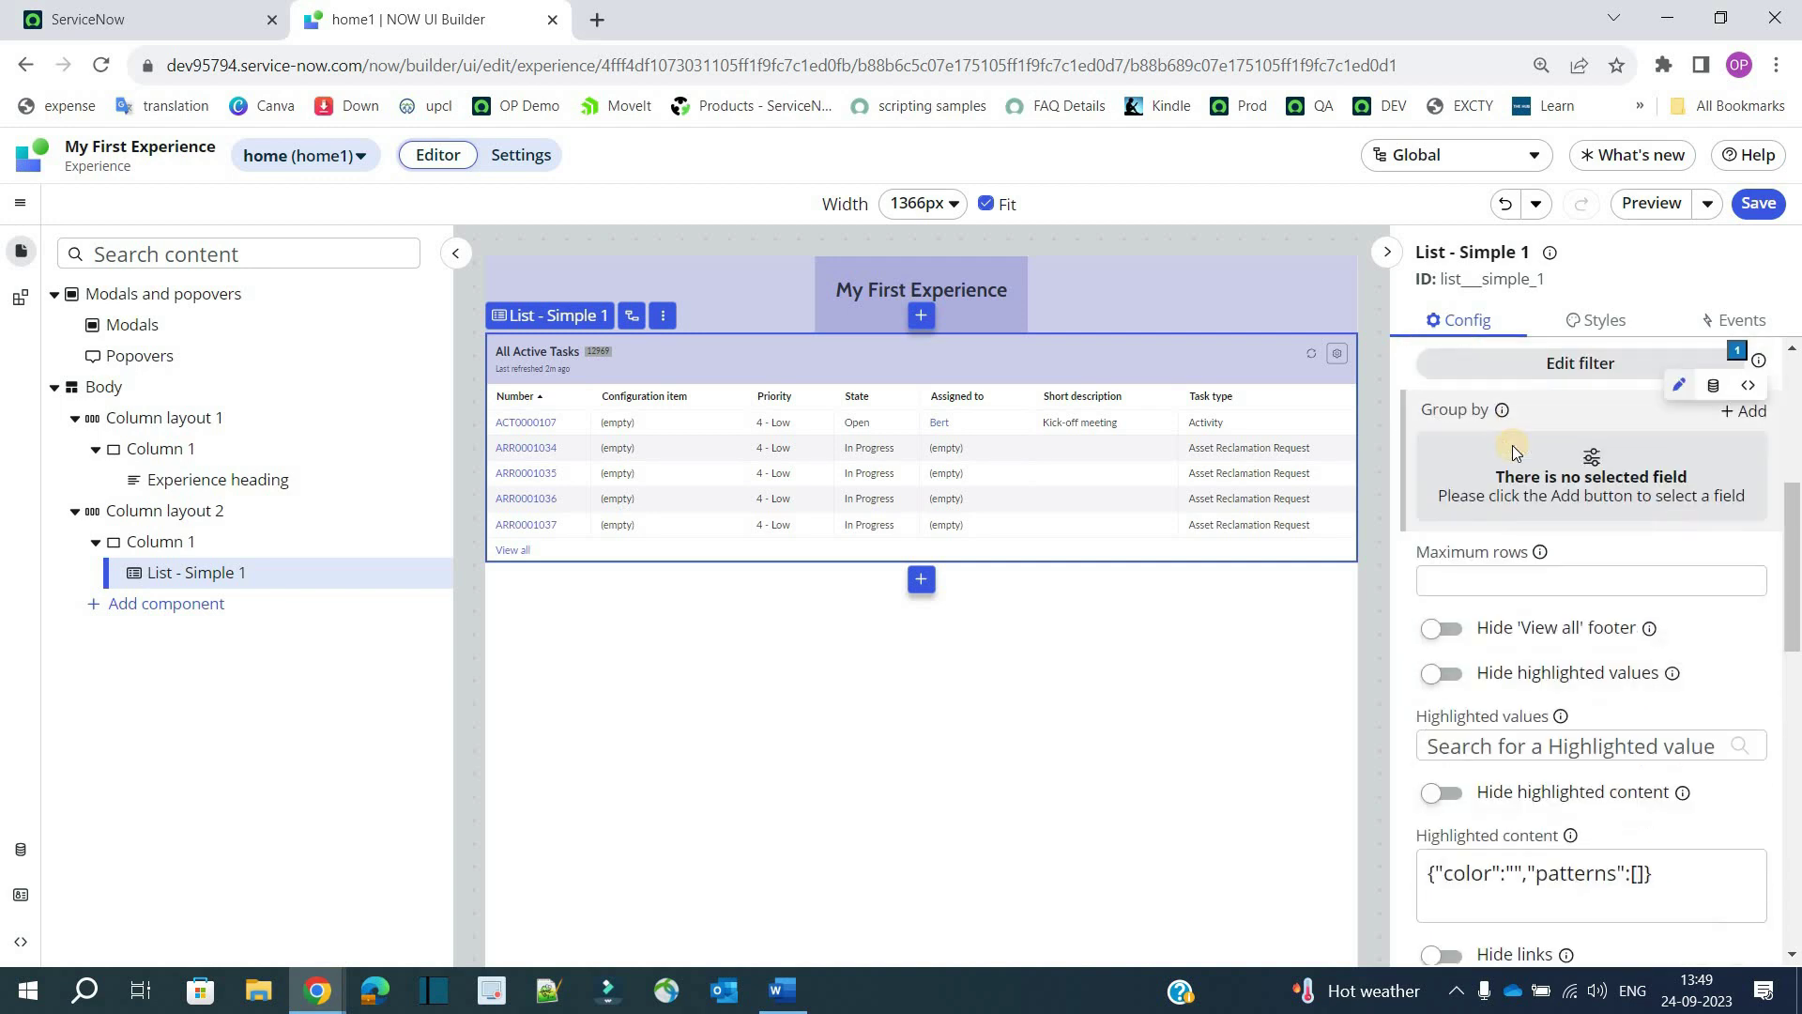
pyautogui.click(1507, 582)
# Go through the remaining list options such as Hide links and word wrap, then view its styles
pyautogui.scroll(-2, 1495, 447)
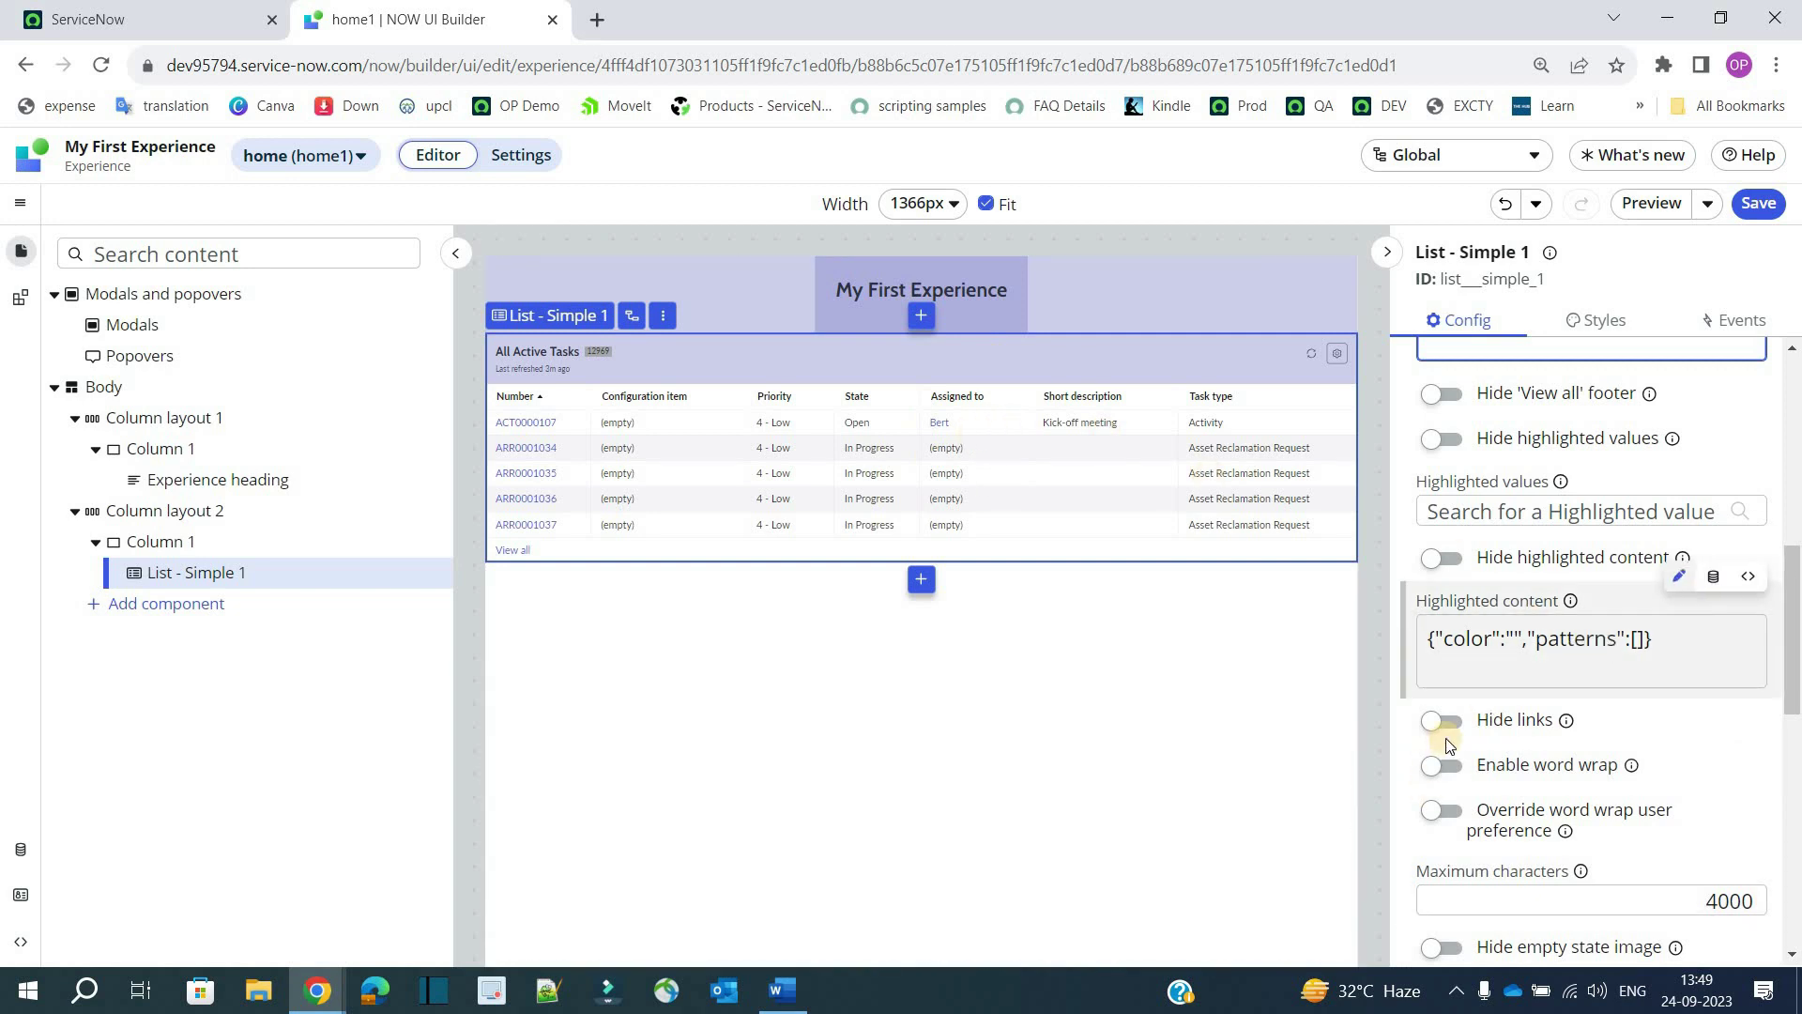
pyautogui.scroll(-5, 1451, 724)
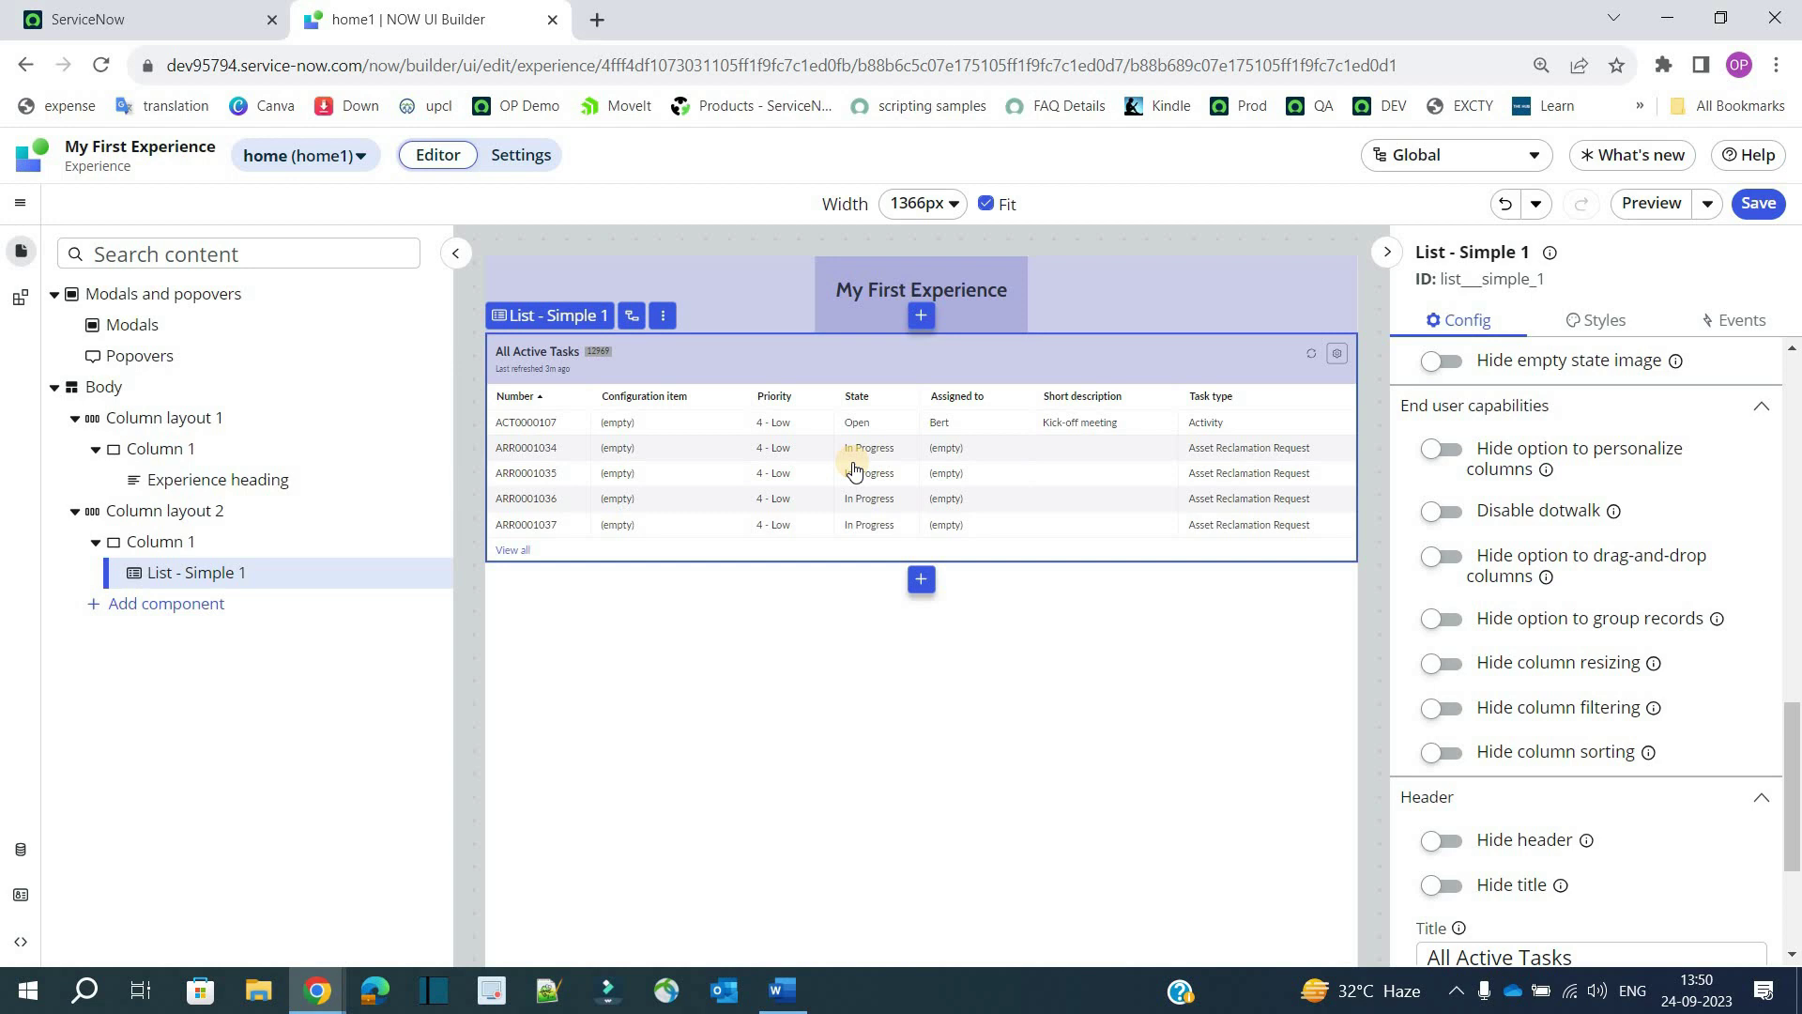
pyautogui.scroll(-3, 1461, 667)
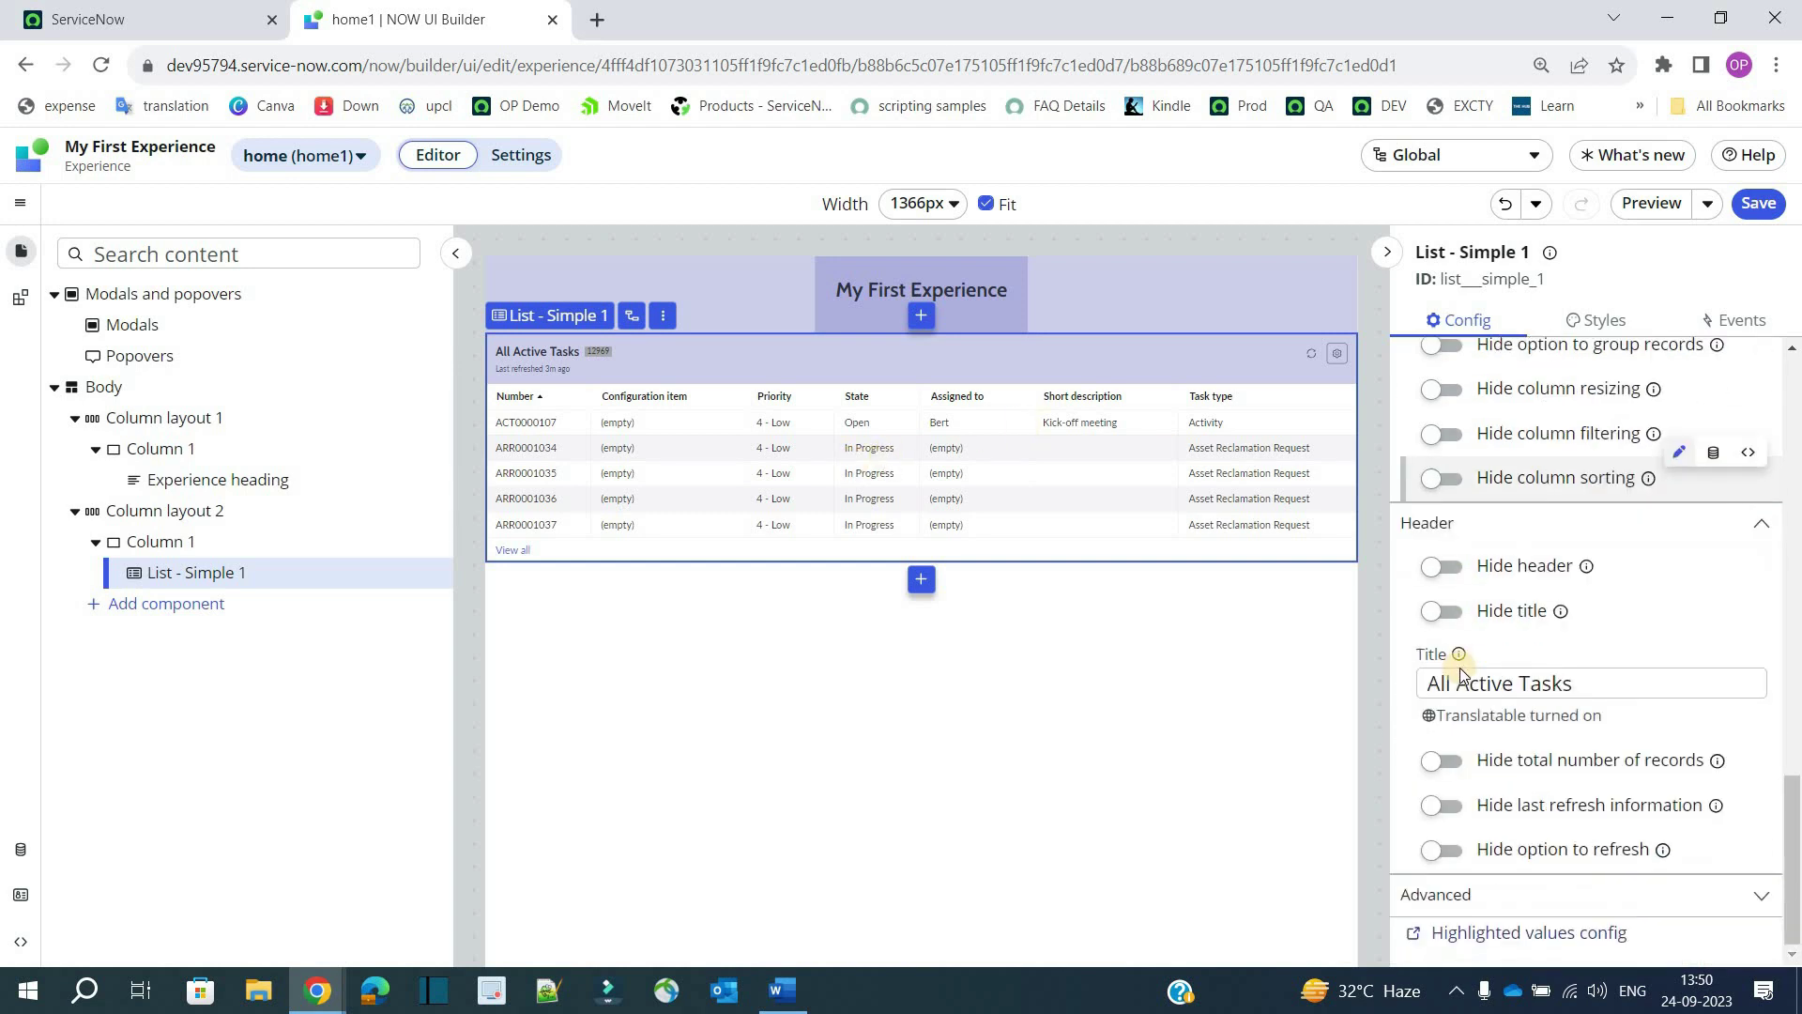
pyautogui.scroll(7, 1445, 676)
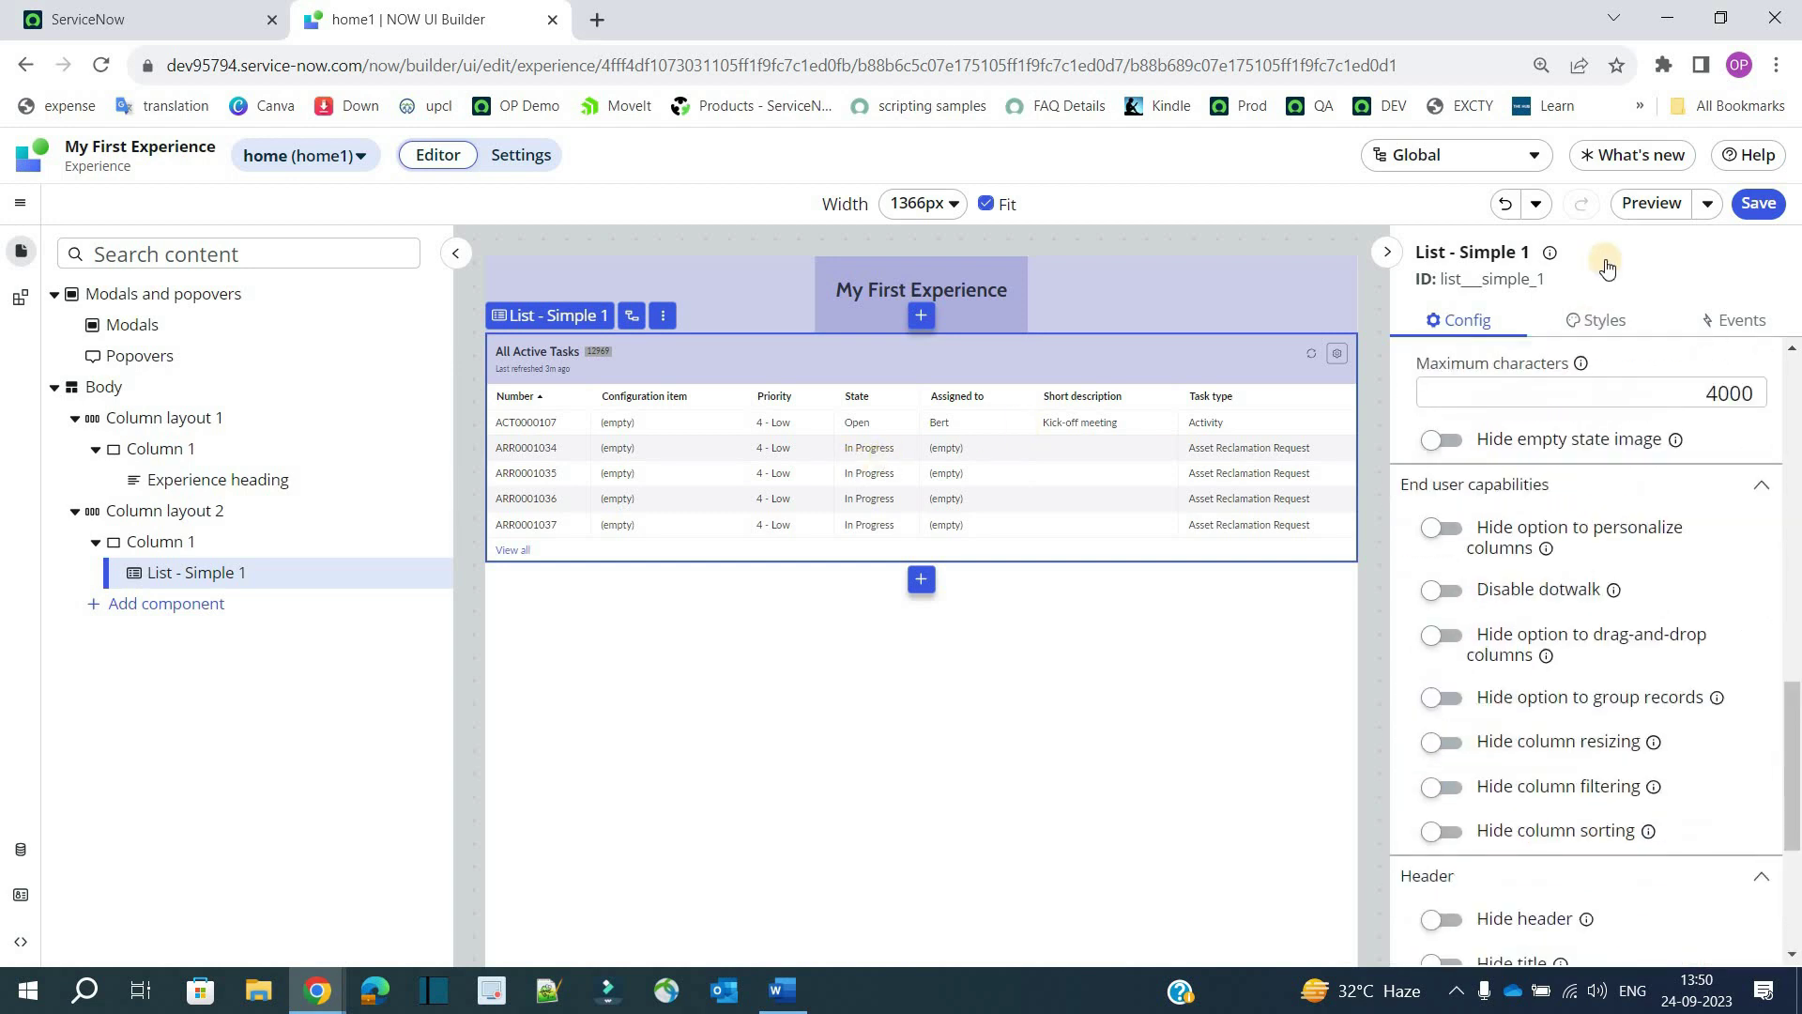
pyautogui.click(1596, 321)
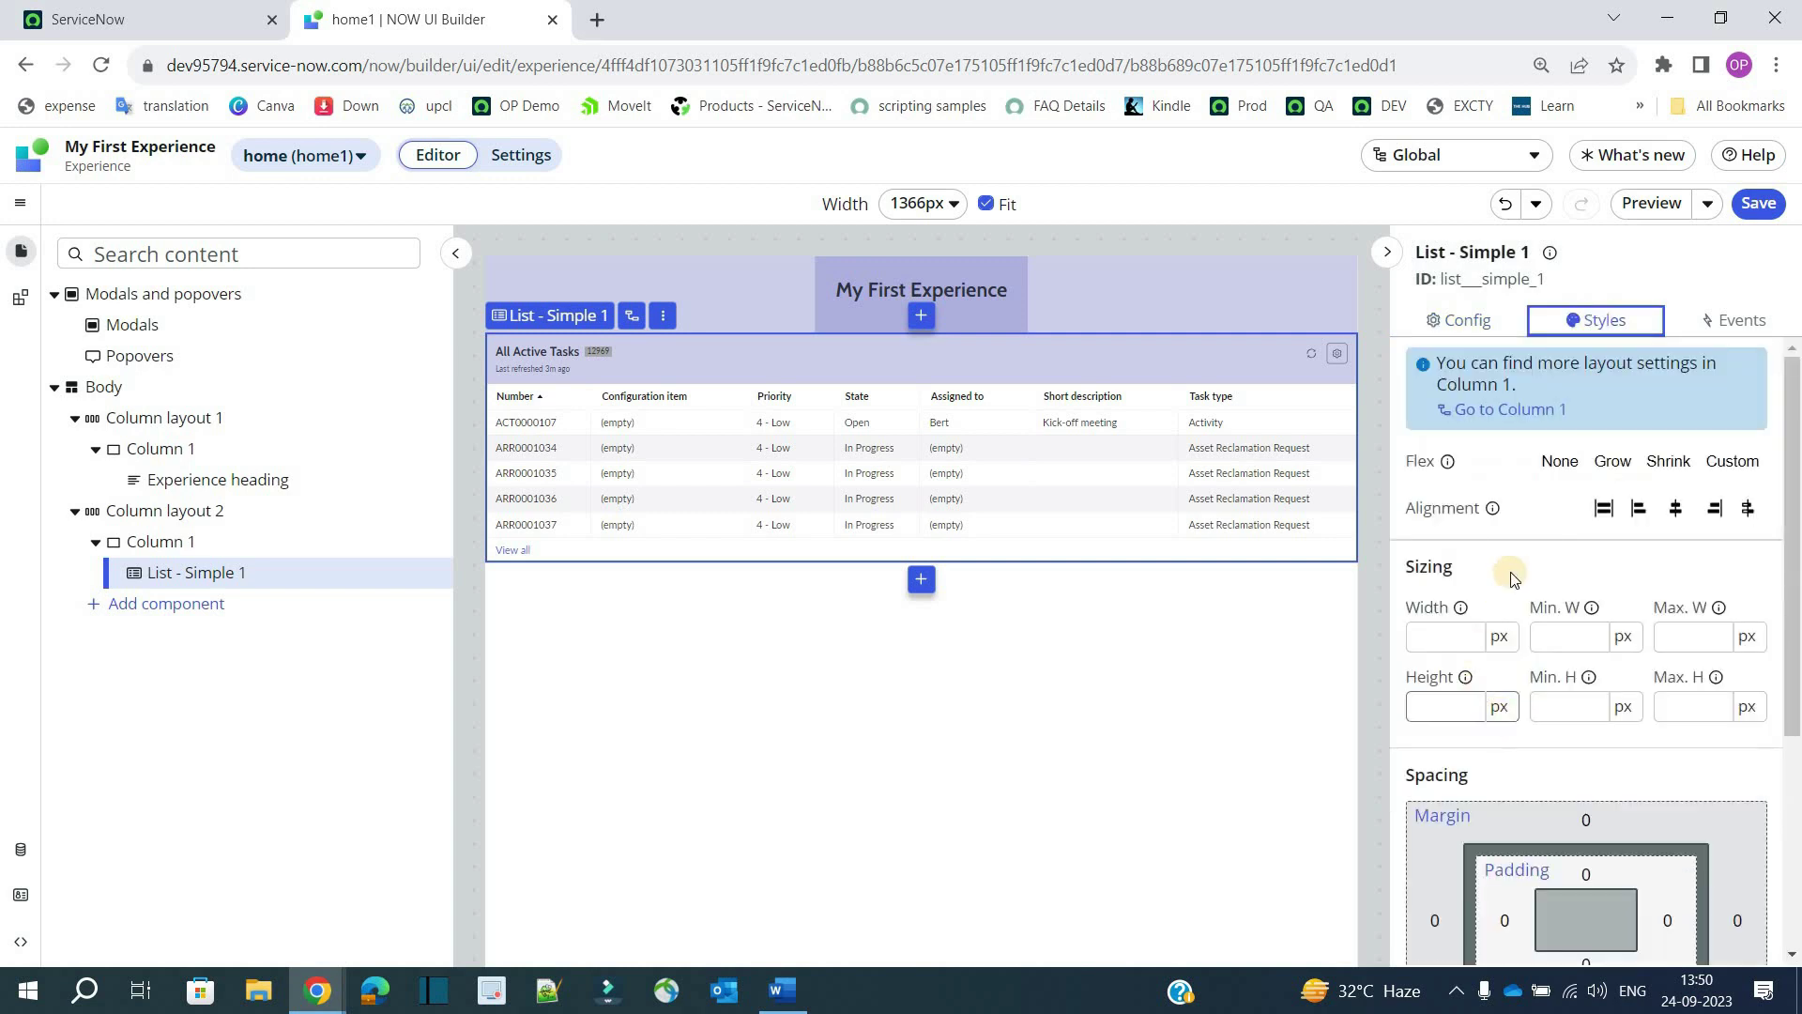
# Check the list's event mappings, collapse the content tree and settings panel, then reopen the tree
pyautogui.scroll(-4, 1553, 670)
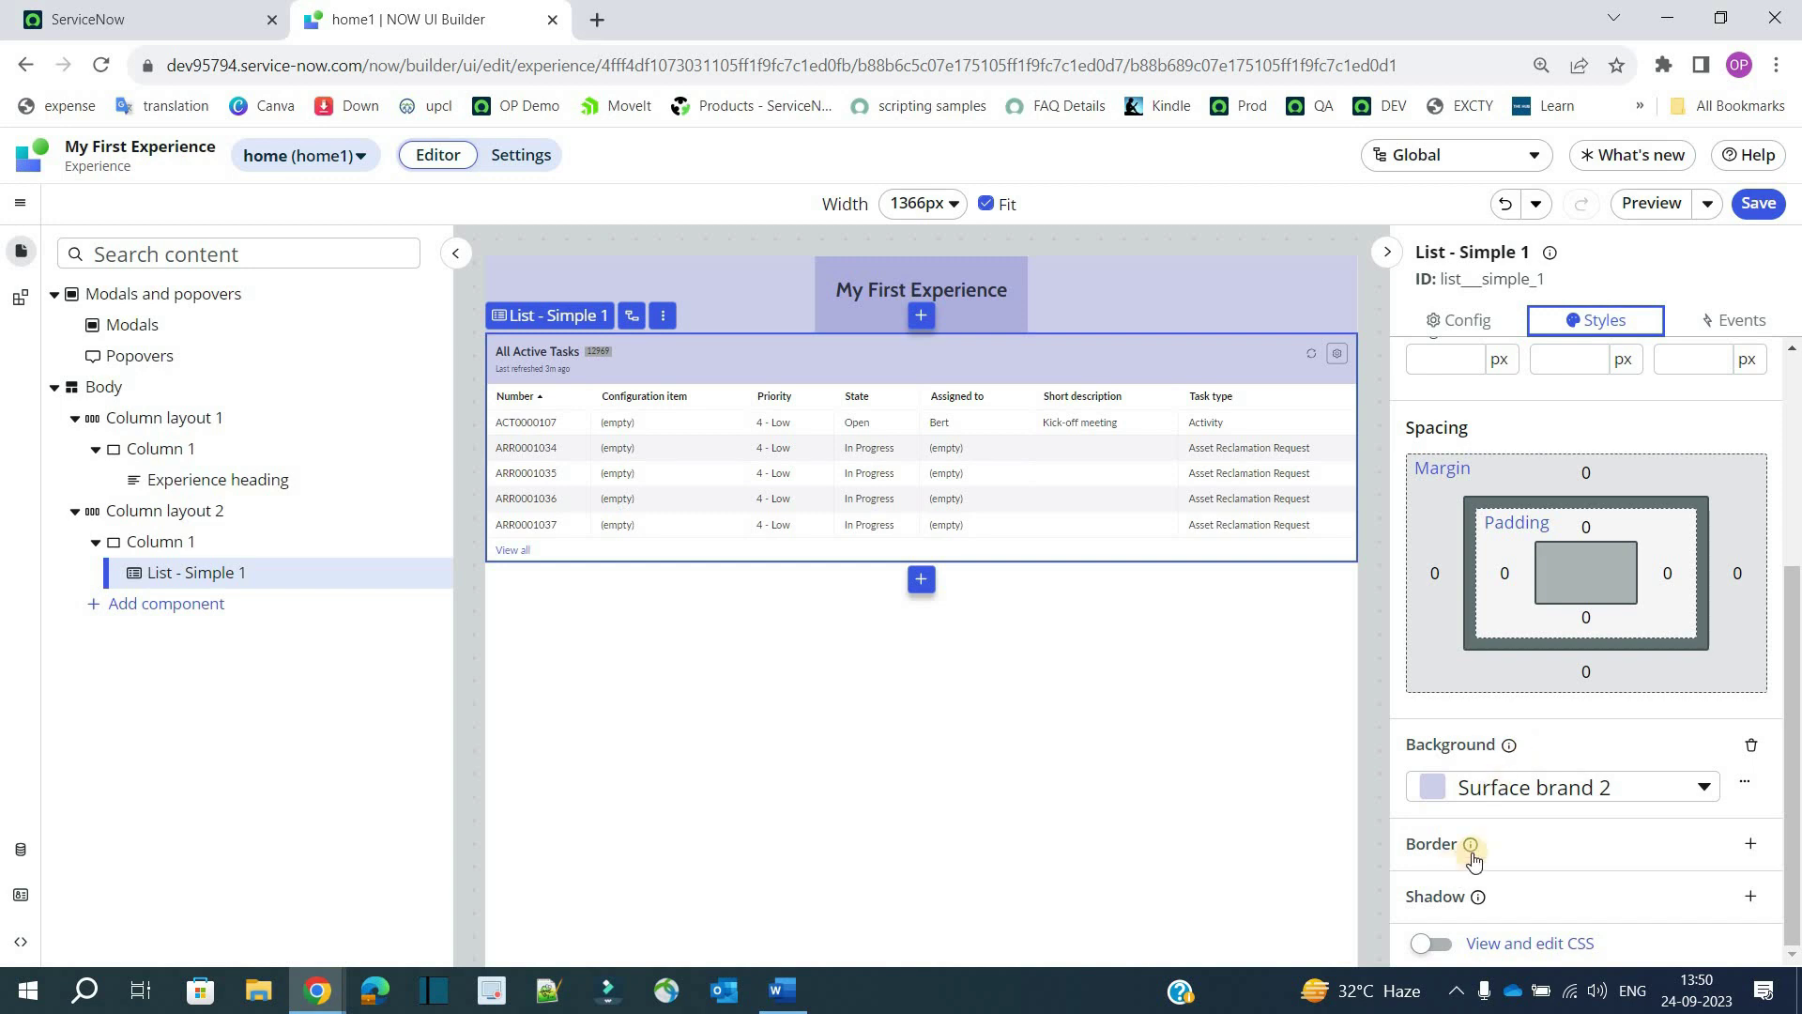
pyautogui.click(1751, 323)
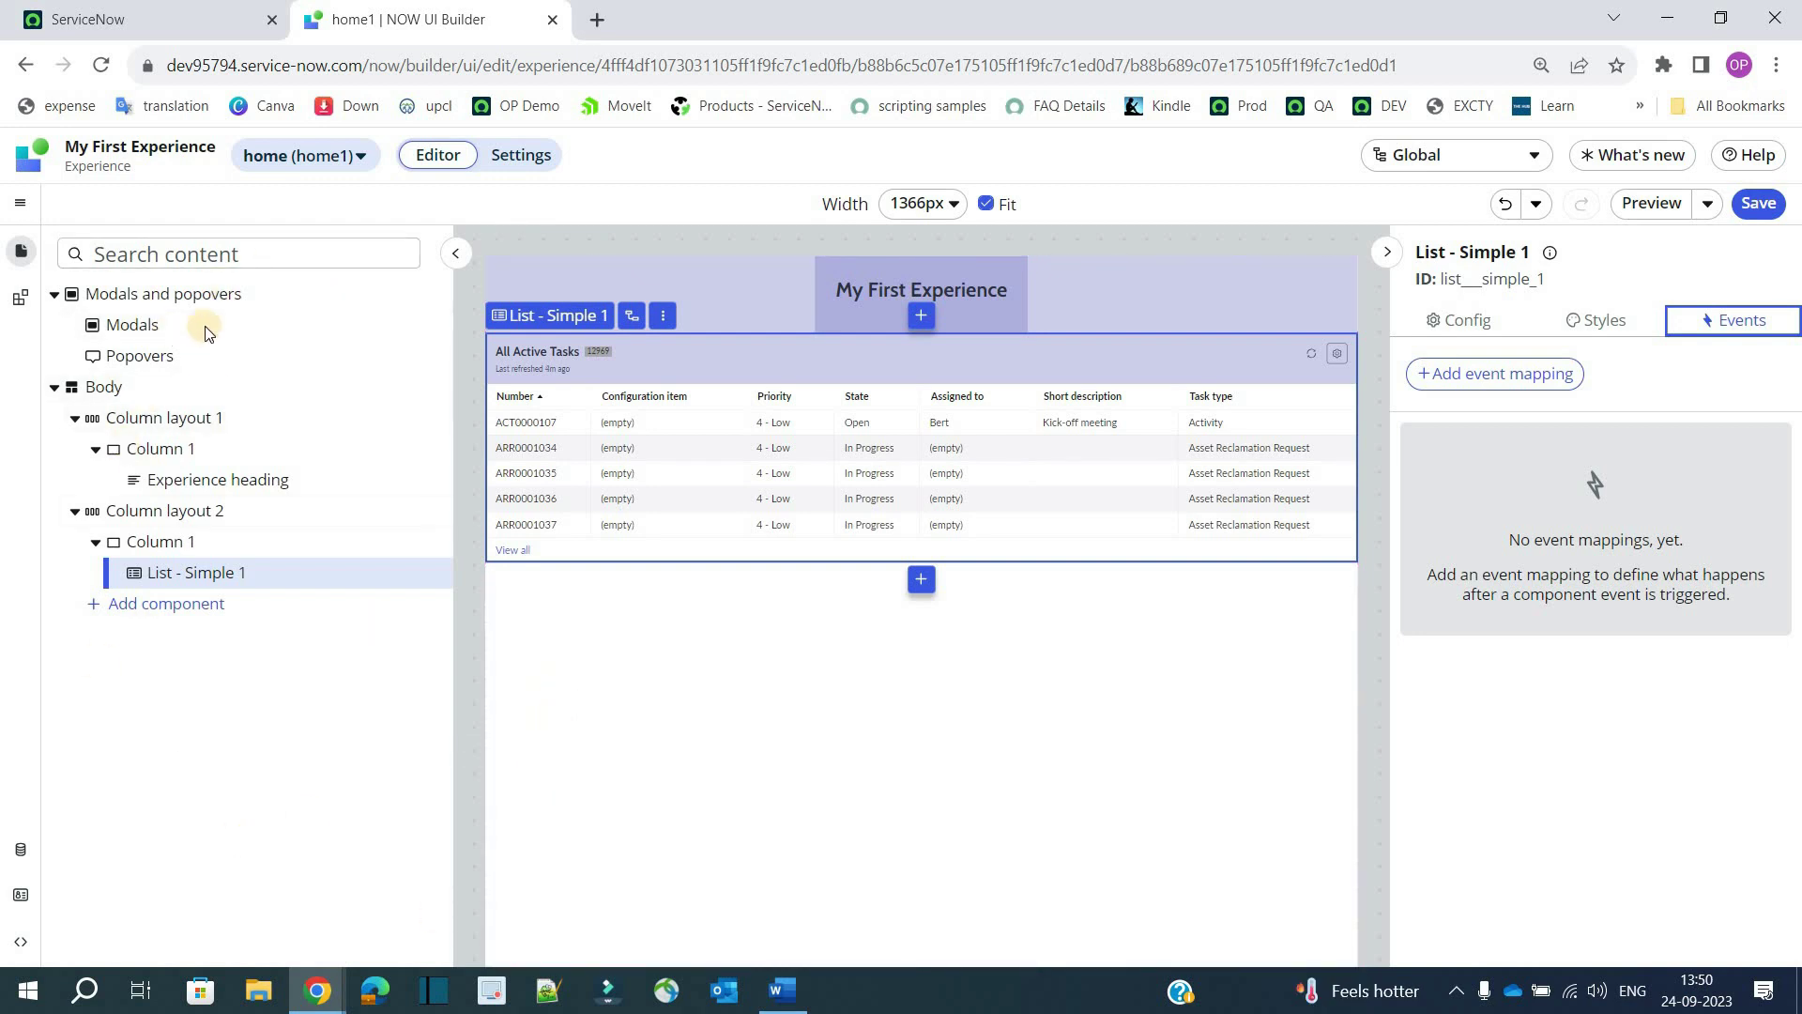
pyautogui.click(455, 252)
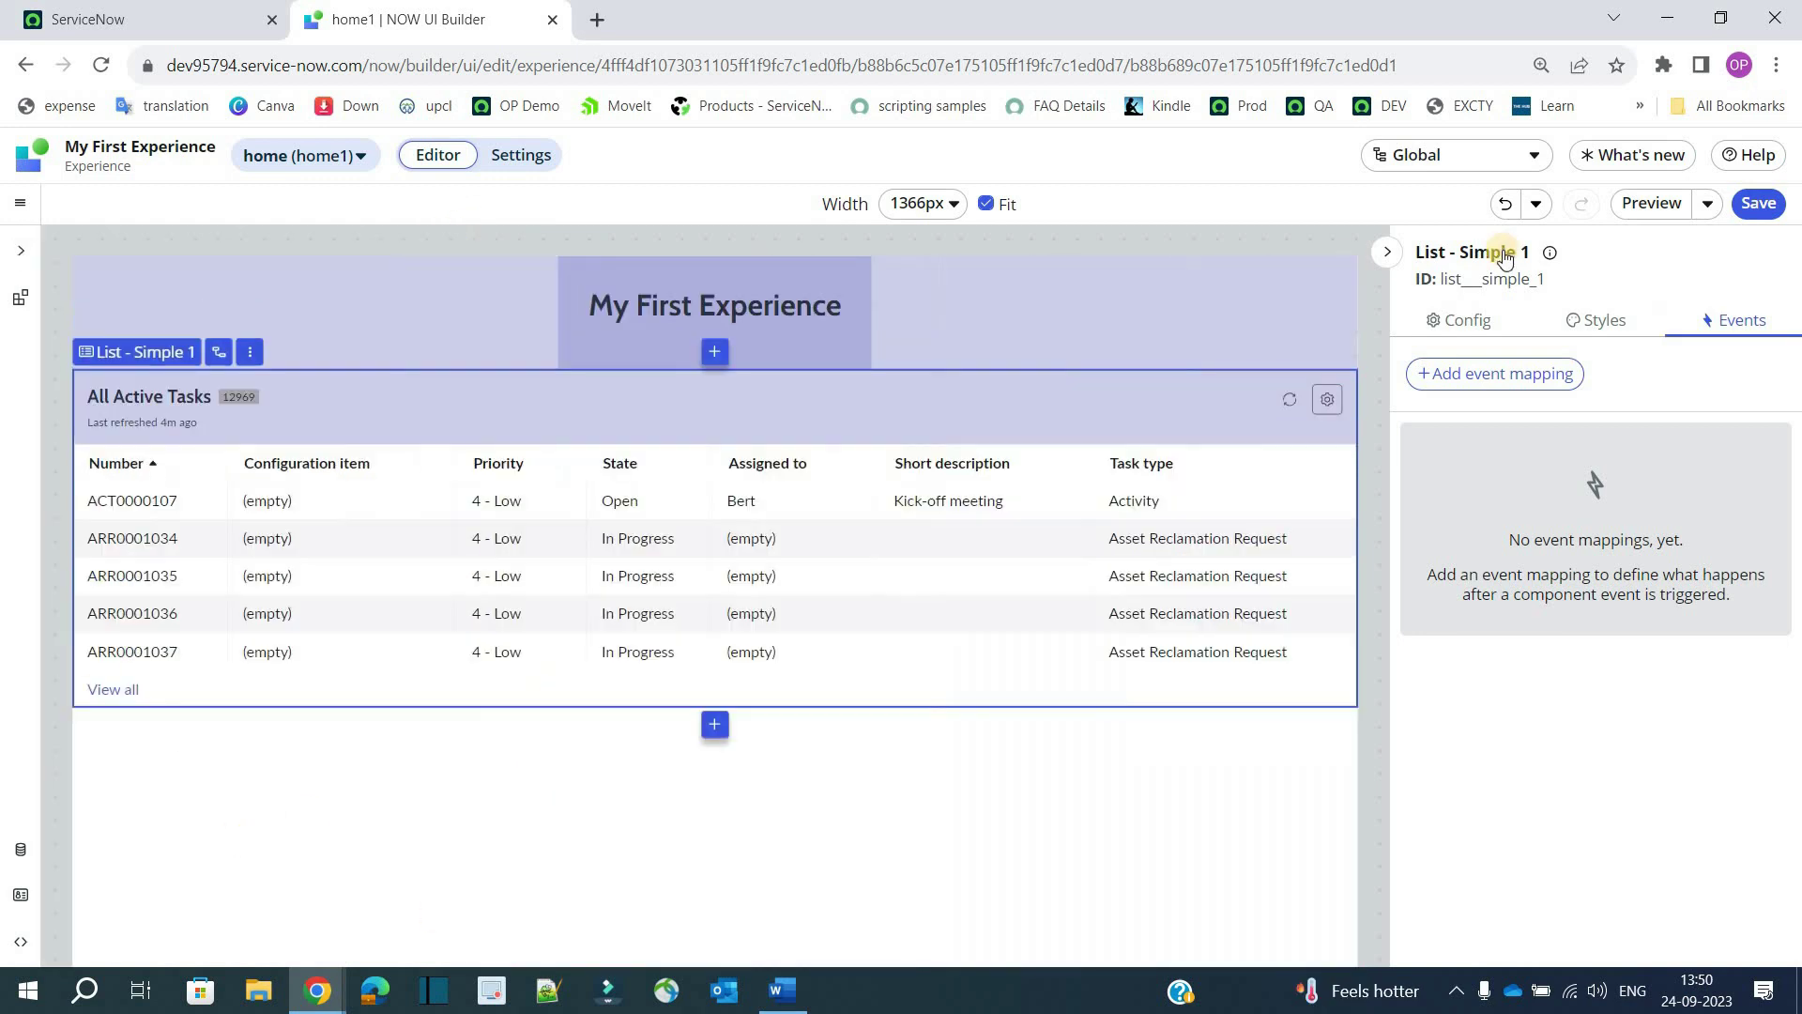
pyautogui.click(1387, 252)
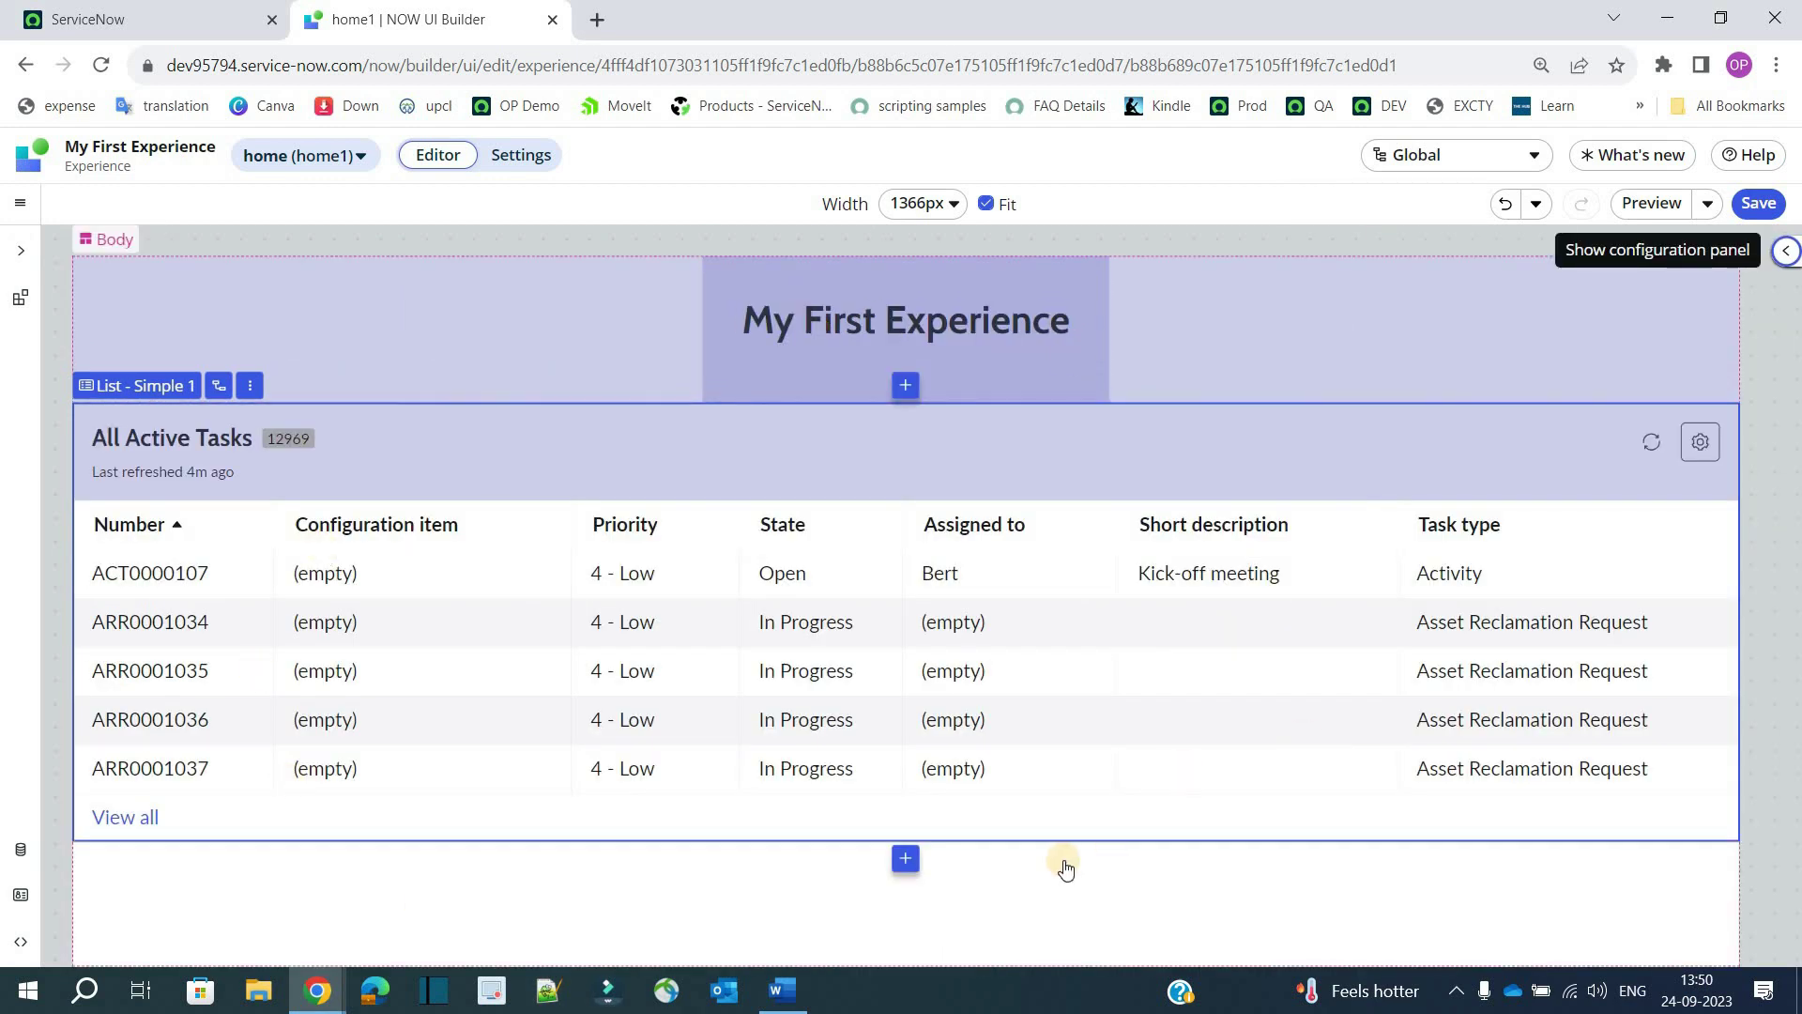
pyautogui.click(21, 250)
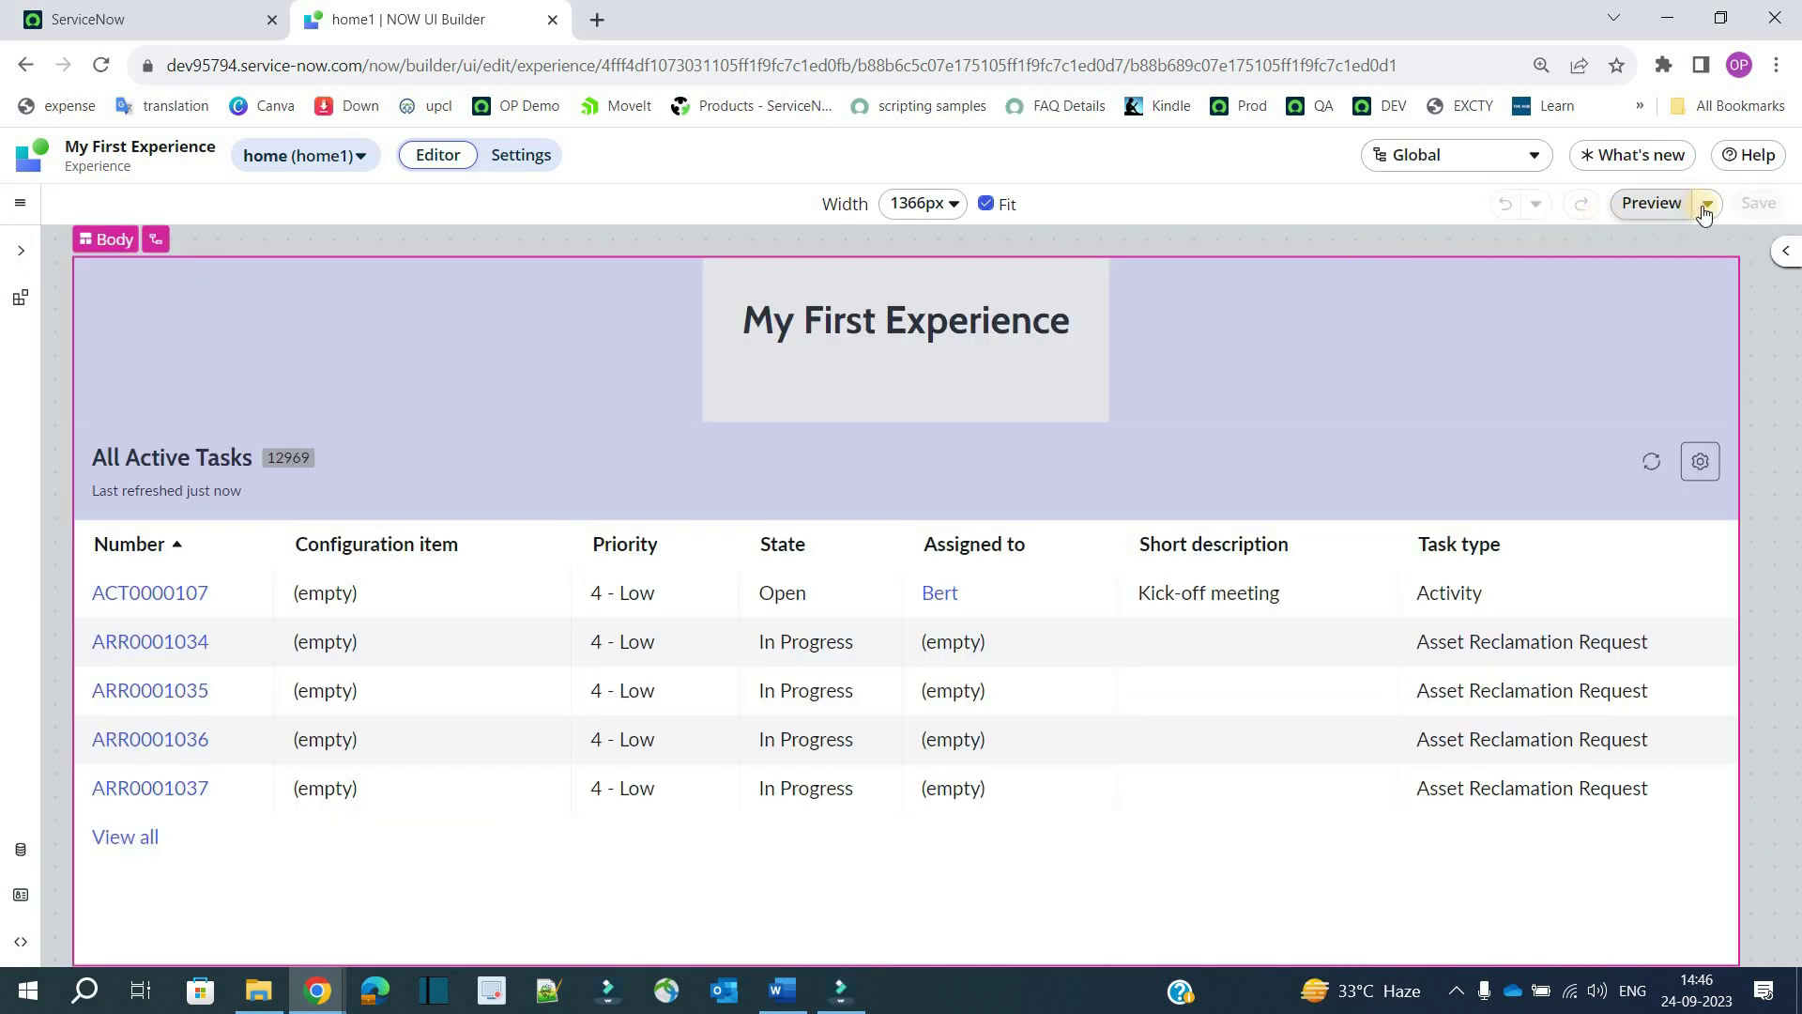
# Open home1 at its live URL and inspect the my-first-experience/home address
pyautogui.click(1708, 204)
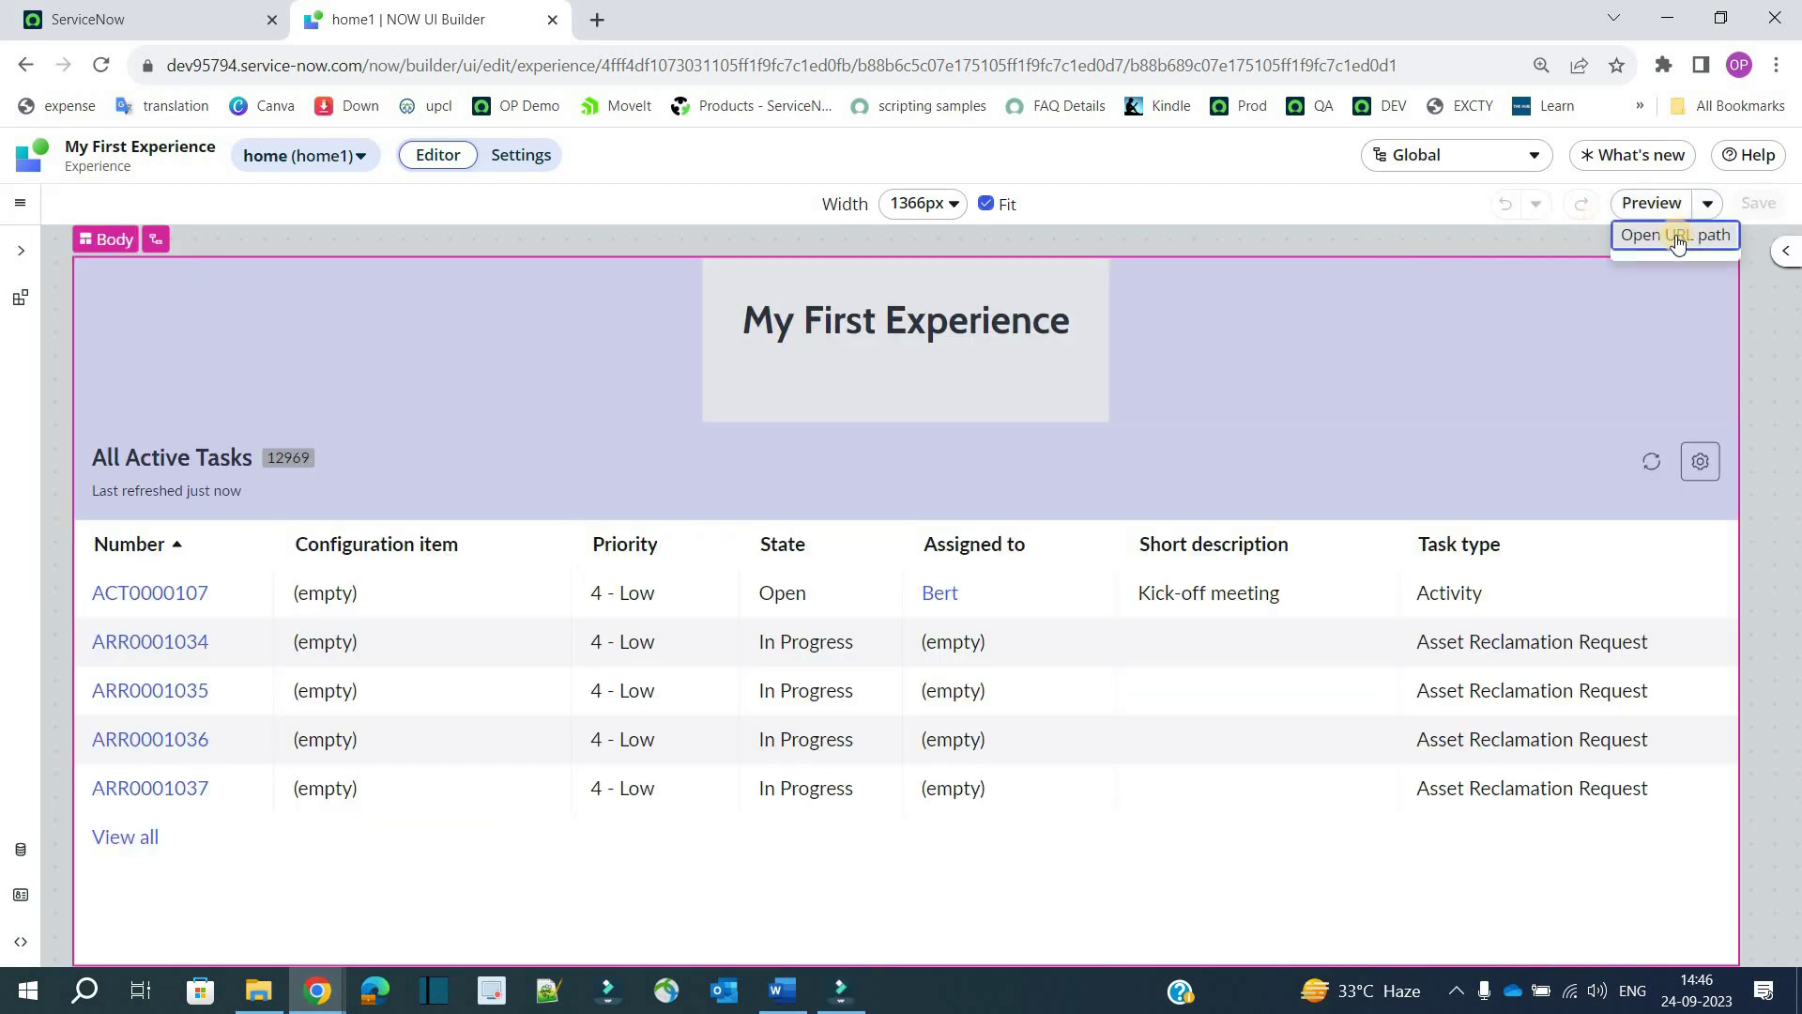
pyautogui.click(1676, 235)
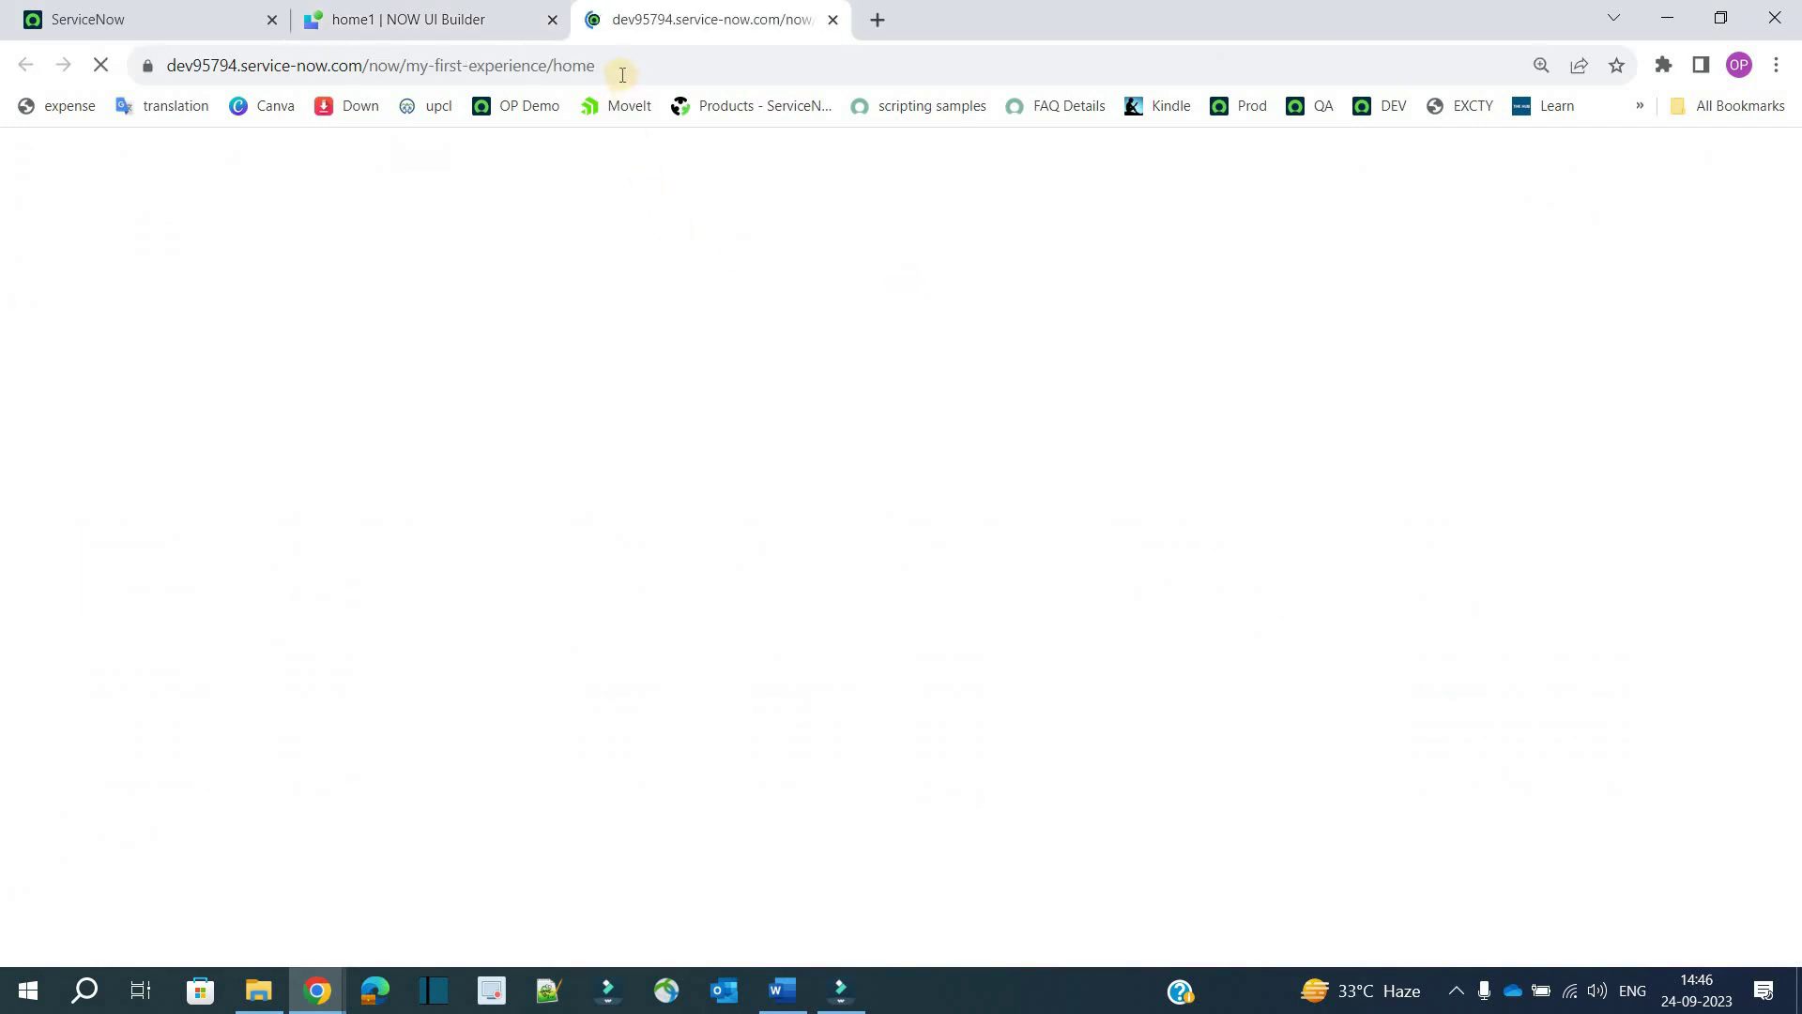
pyautogui.click(622, 74)
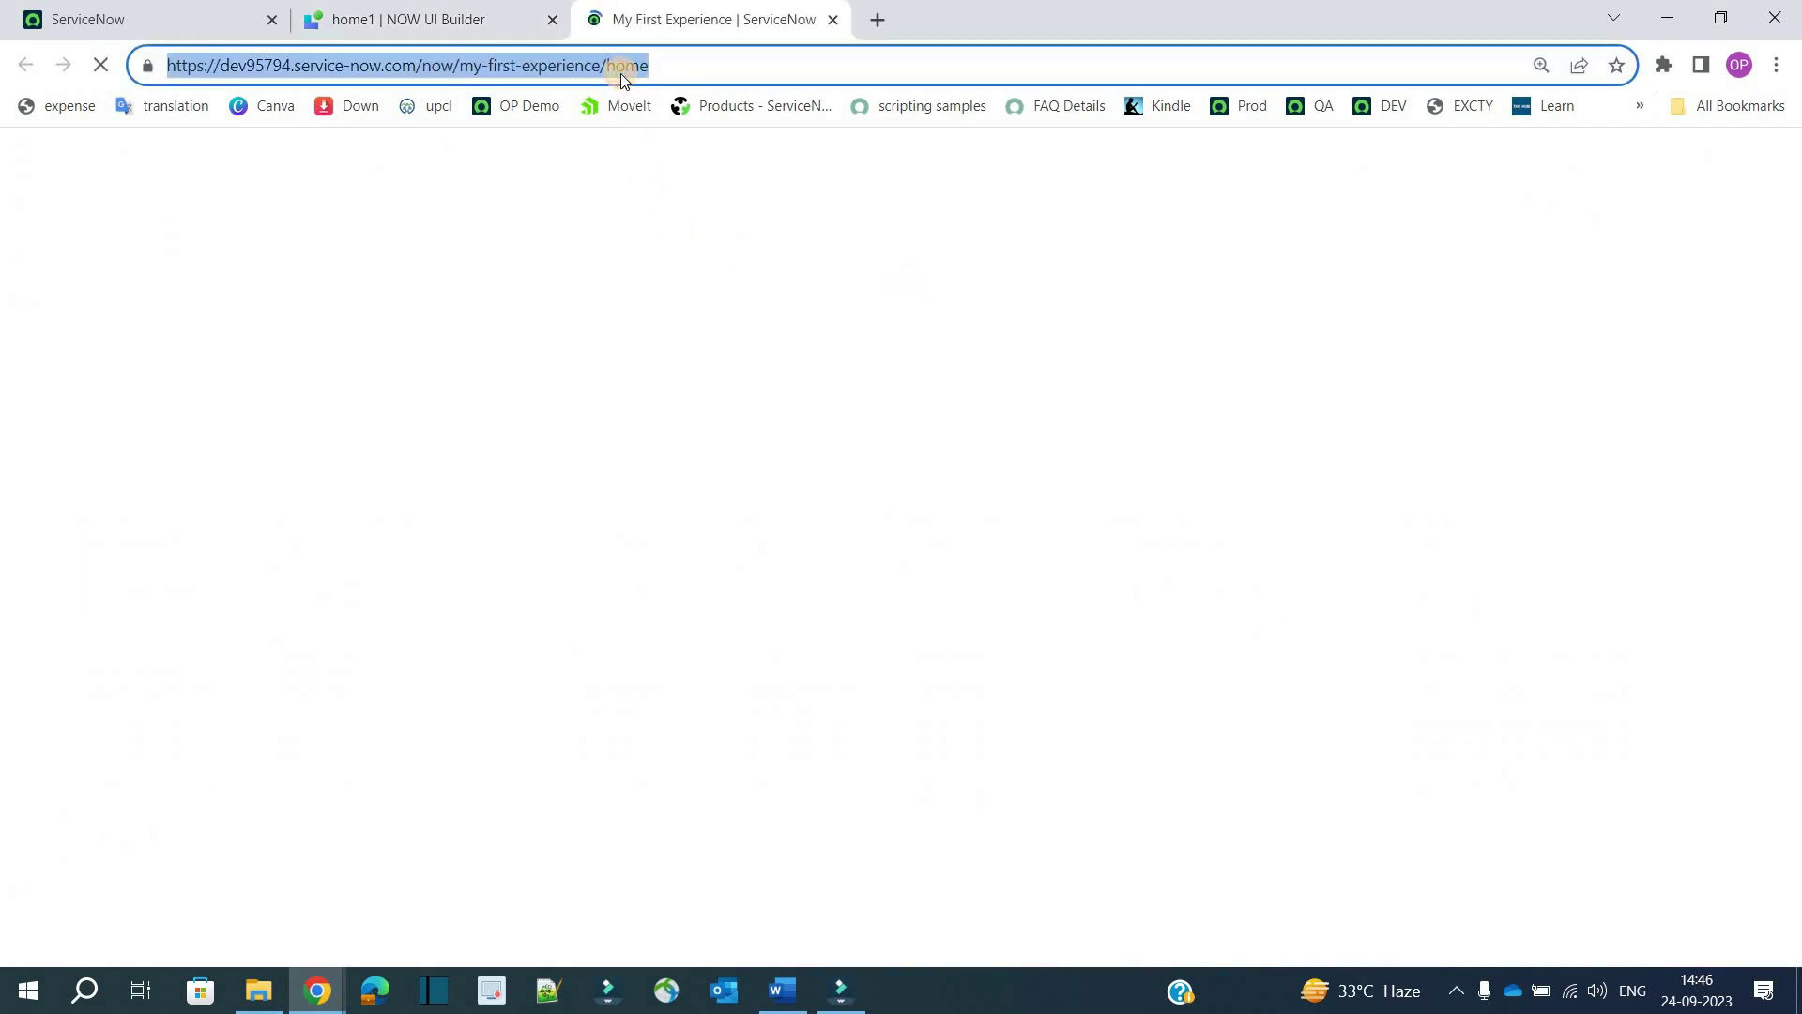
pyautogui.doubleClick(621, 73)
pyautogui.tripleClick(621, 73)
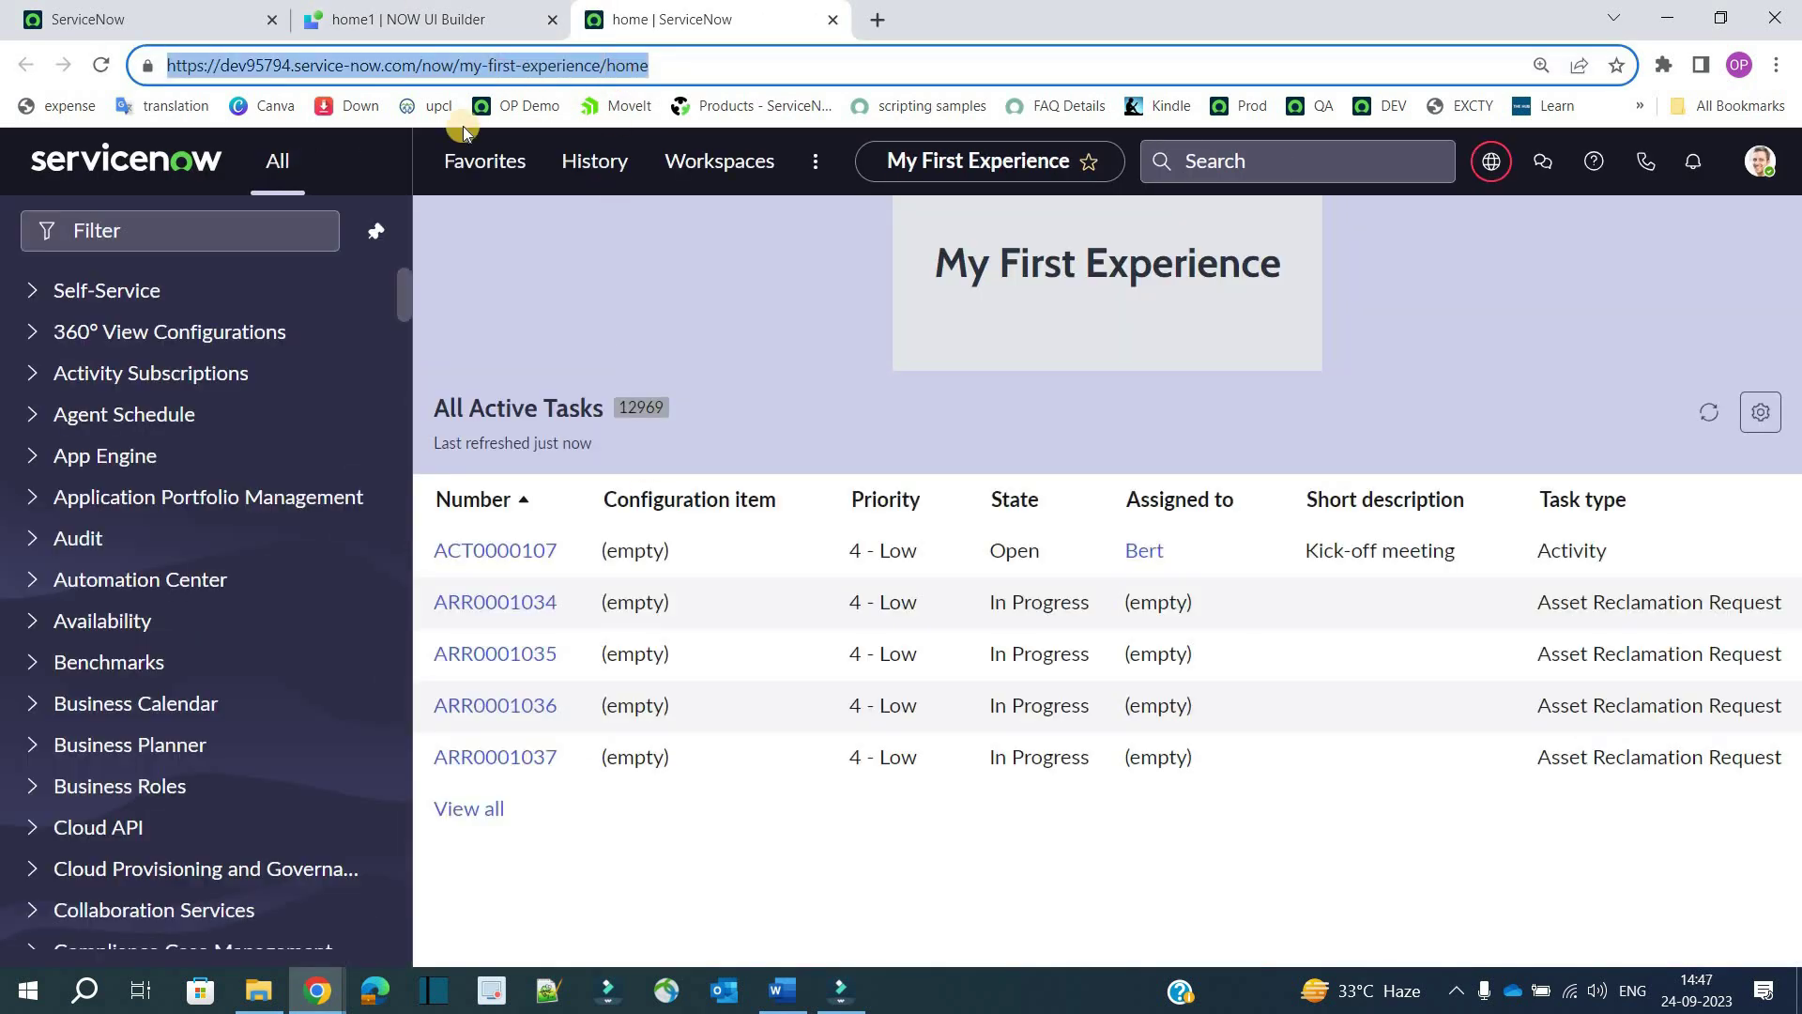
pyautogui.click(660, 71)
pyautogui.tripleClick(660, 71)
pyautogui.doubleClick(594, 69)
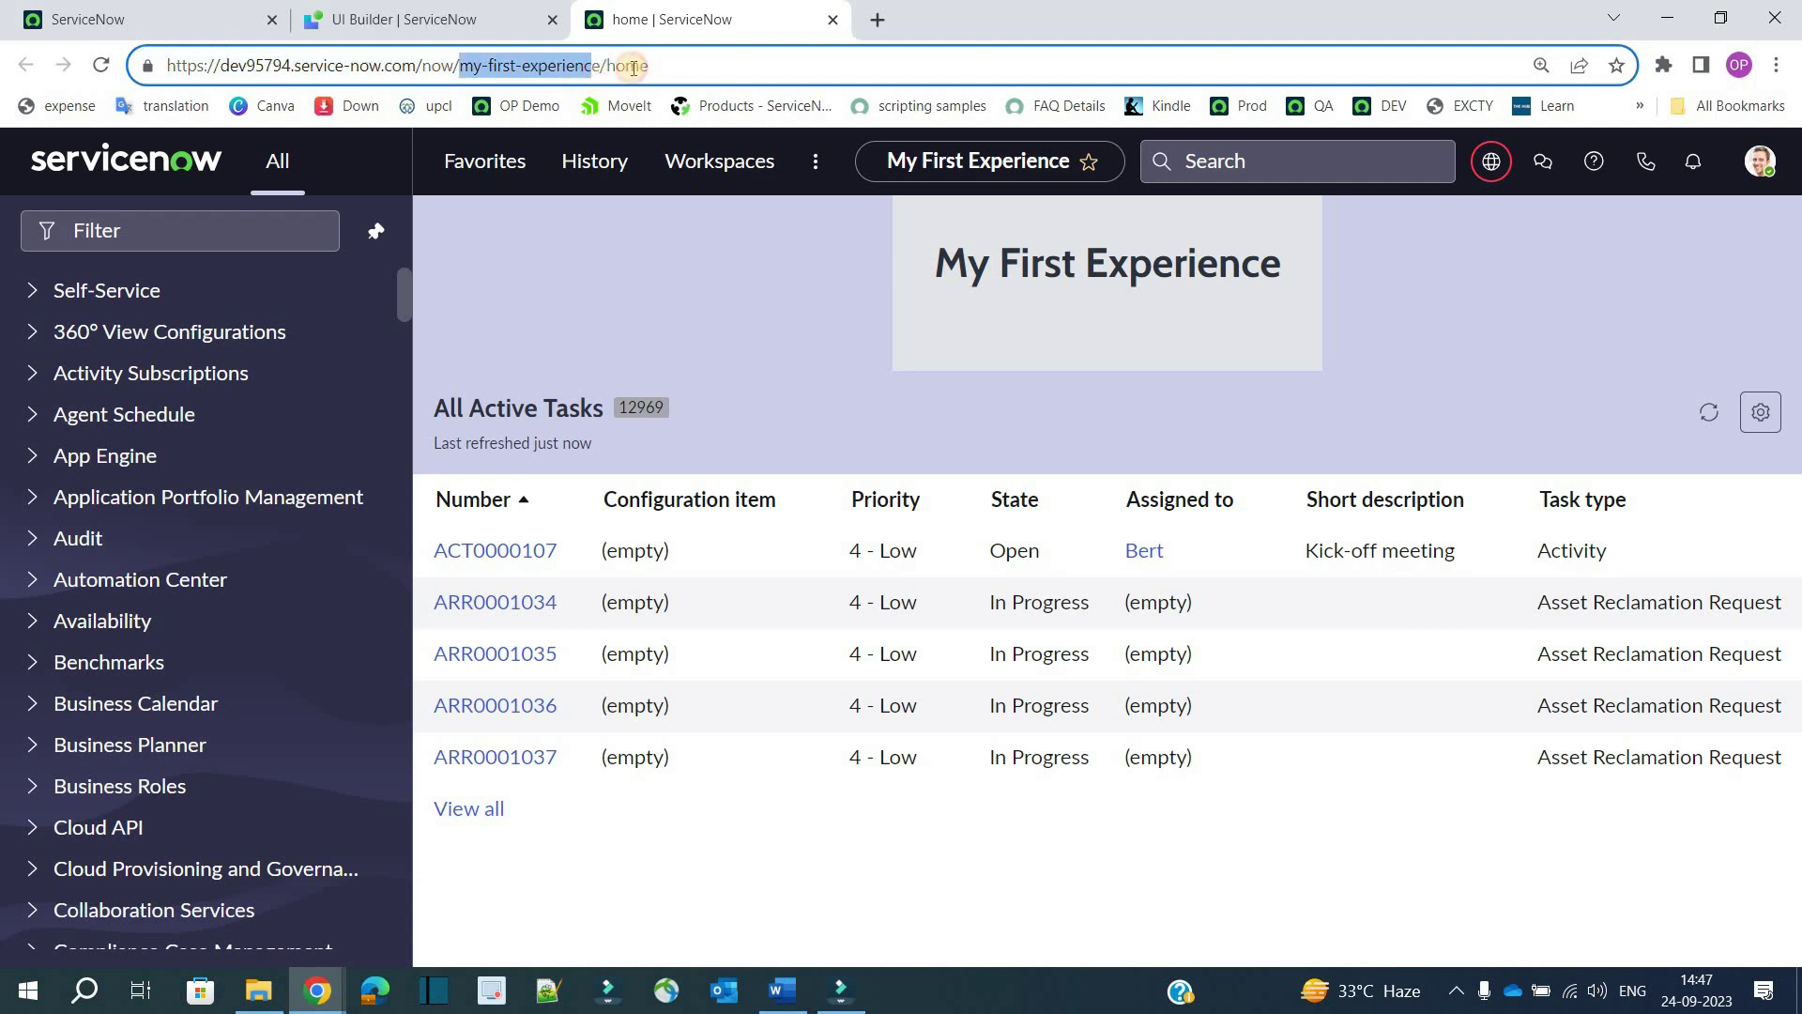
pyautogui.doubleClick(626, 67)
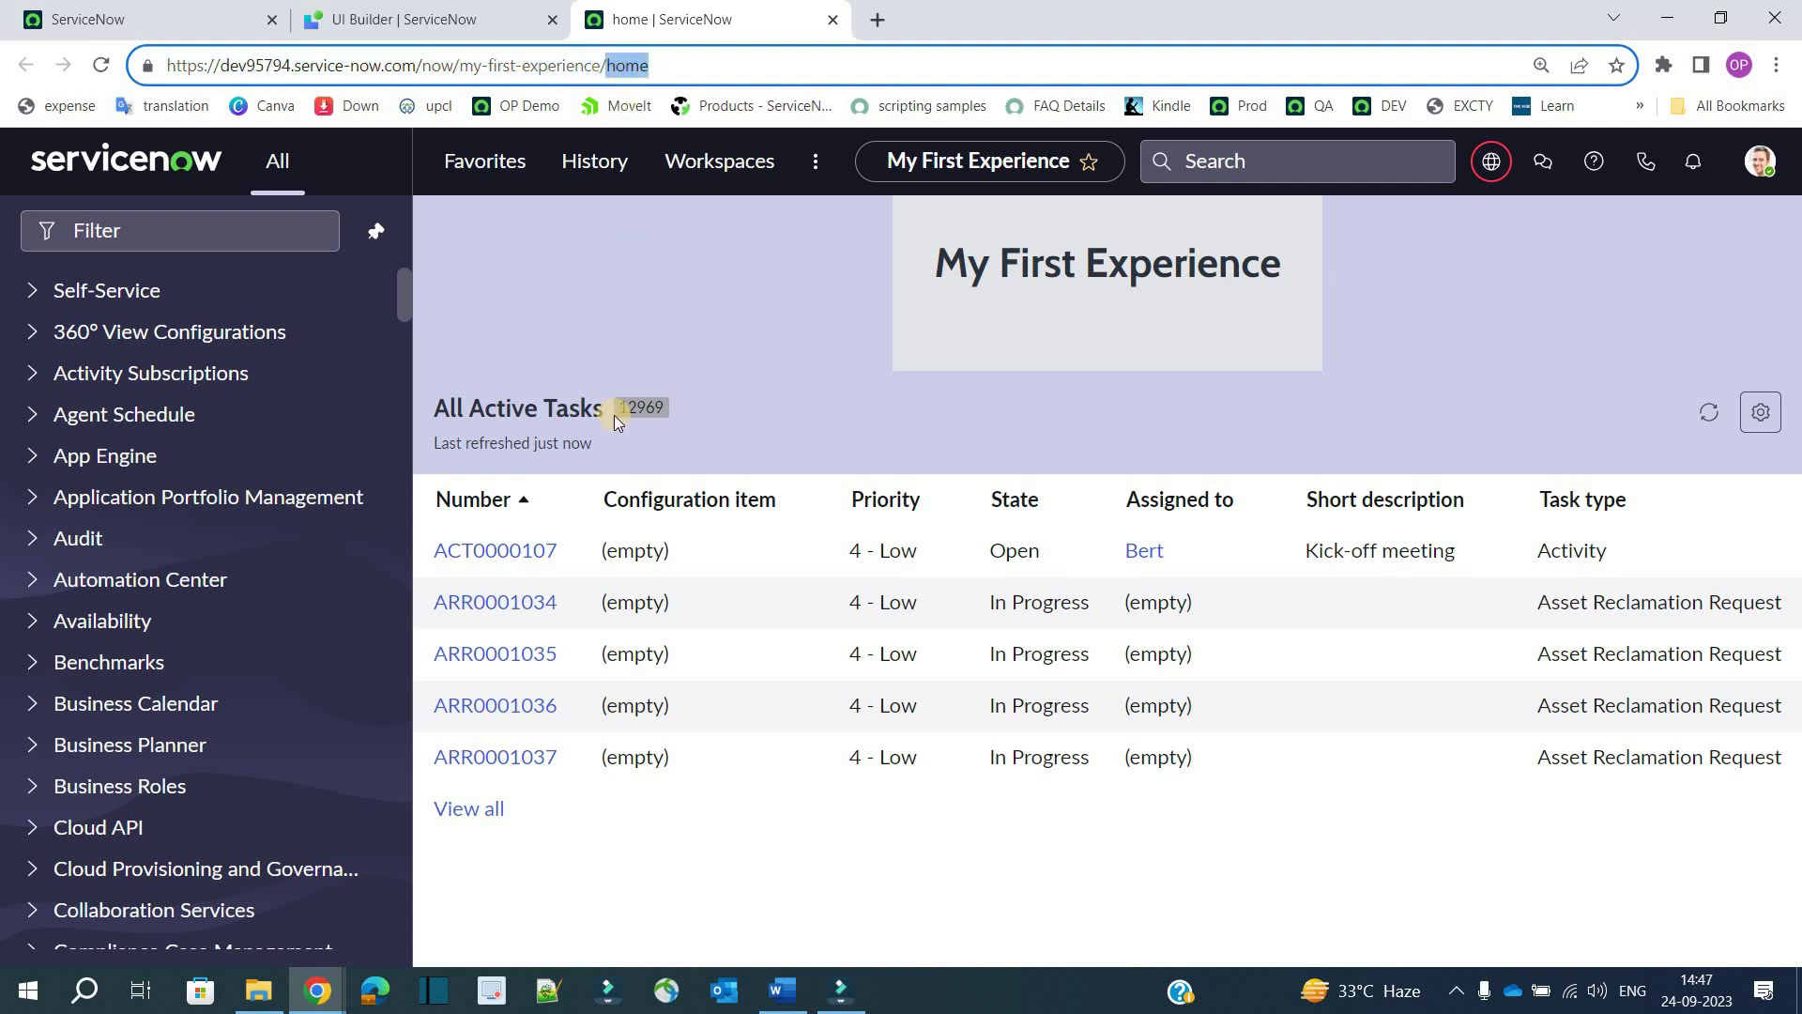